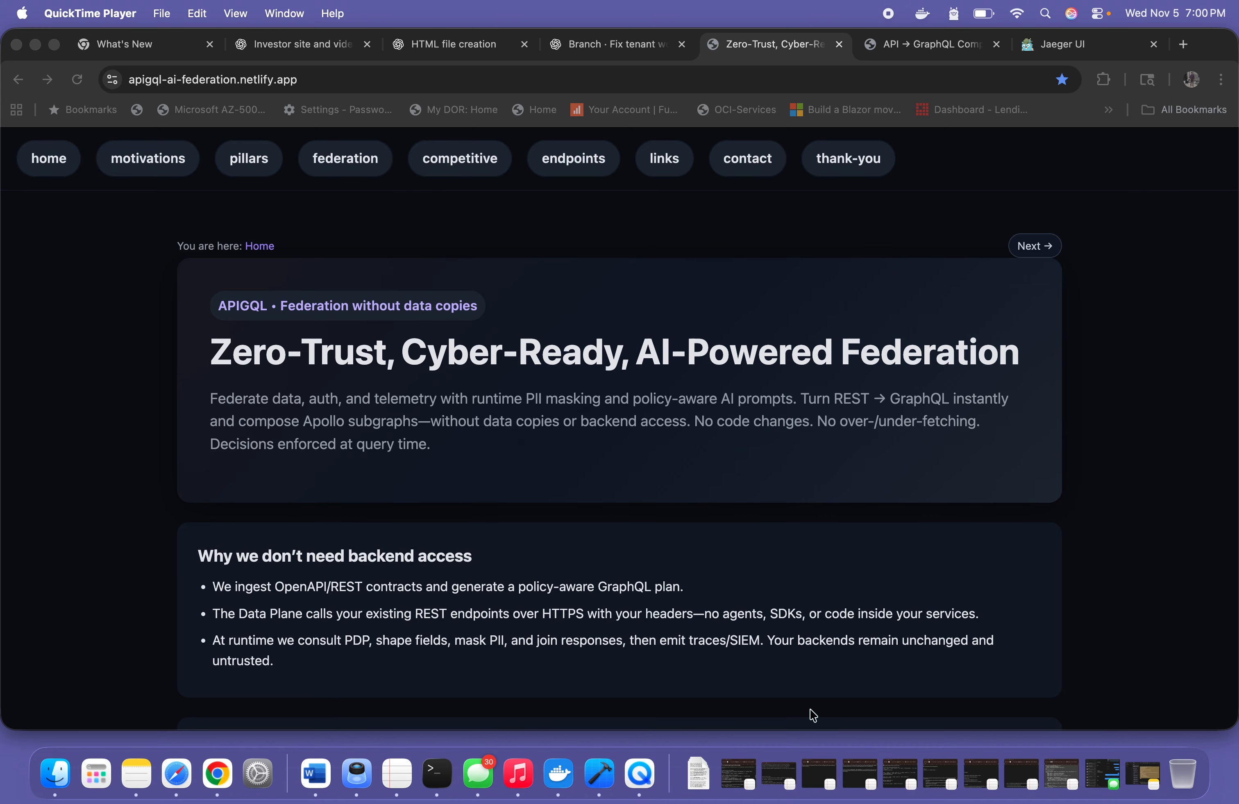
Switch to the local API → GraphQL console and examine its tenant, workspace, generation, modeling, upload, parsing and PDP test sections
left_click(931, 51)
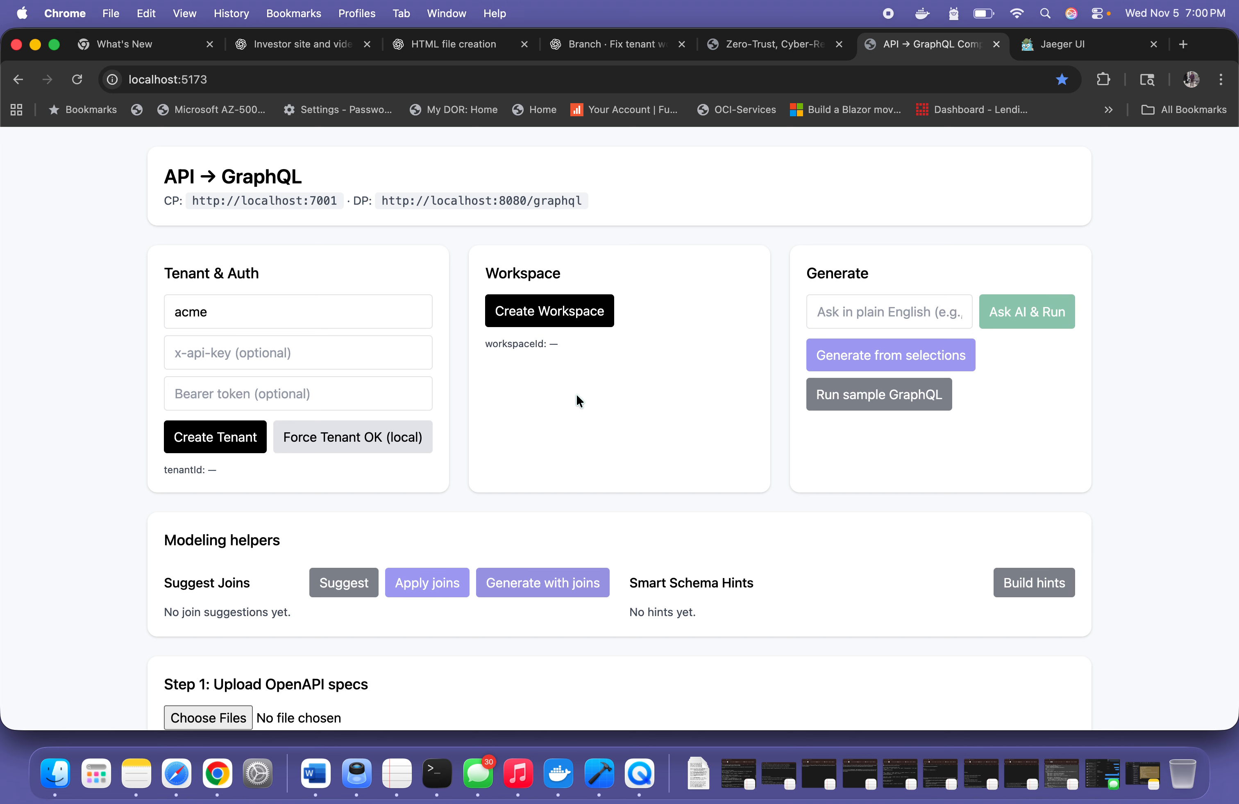
scroll(469, 453, "down", 3)
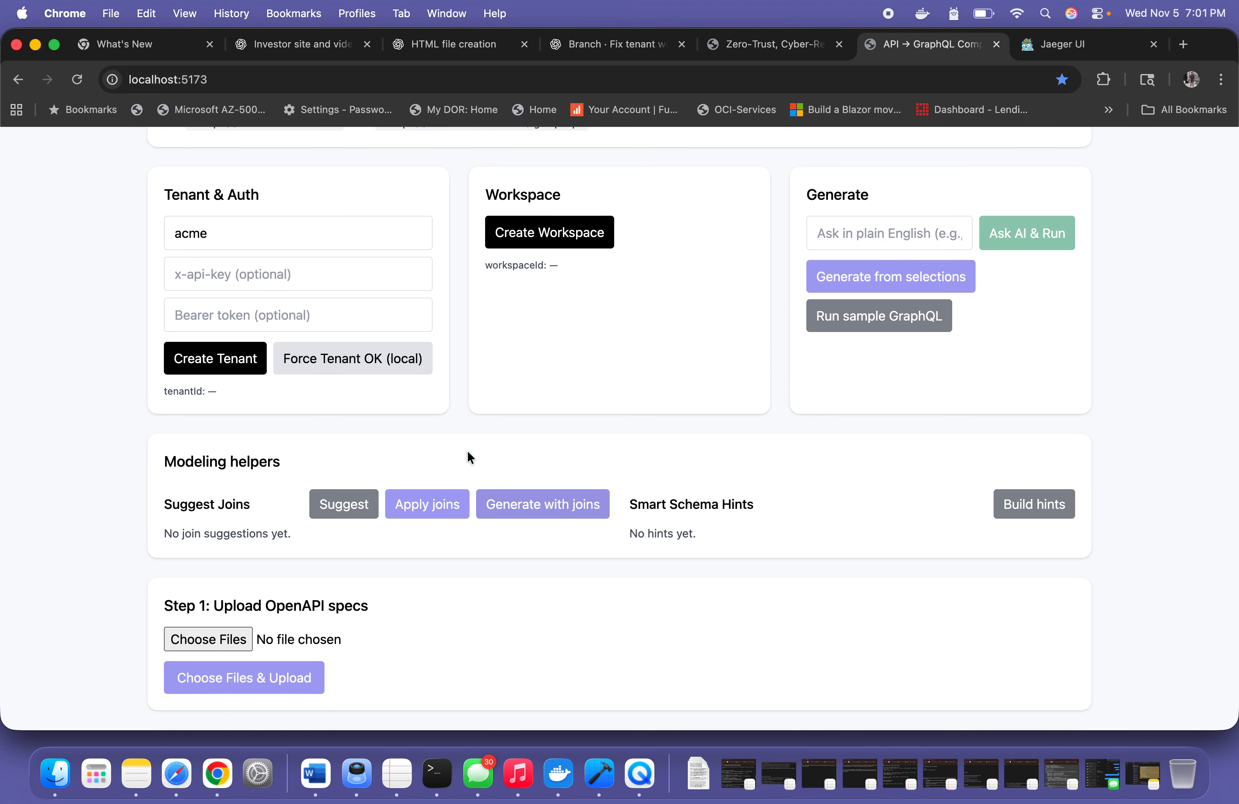
scroll(462, 436, "down", 3)
scroll(463, 438, "up", 3)
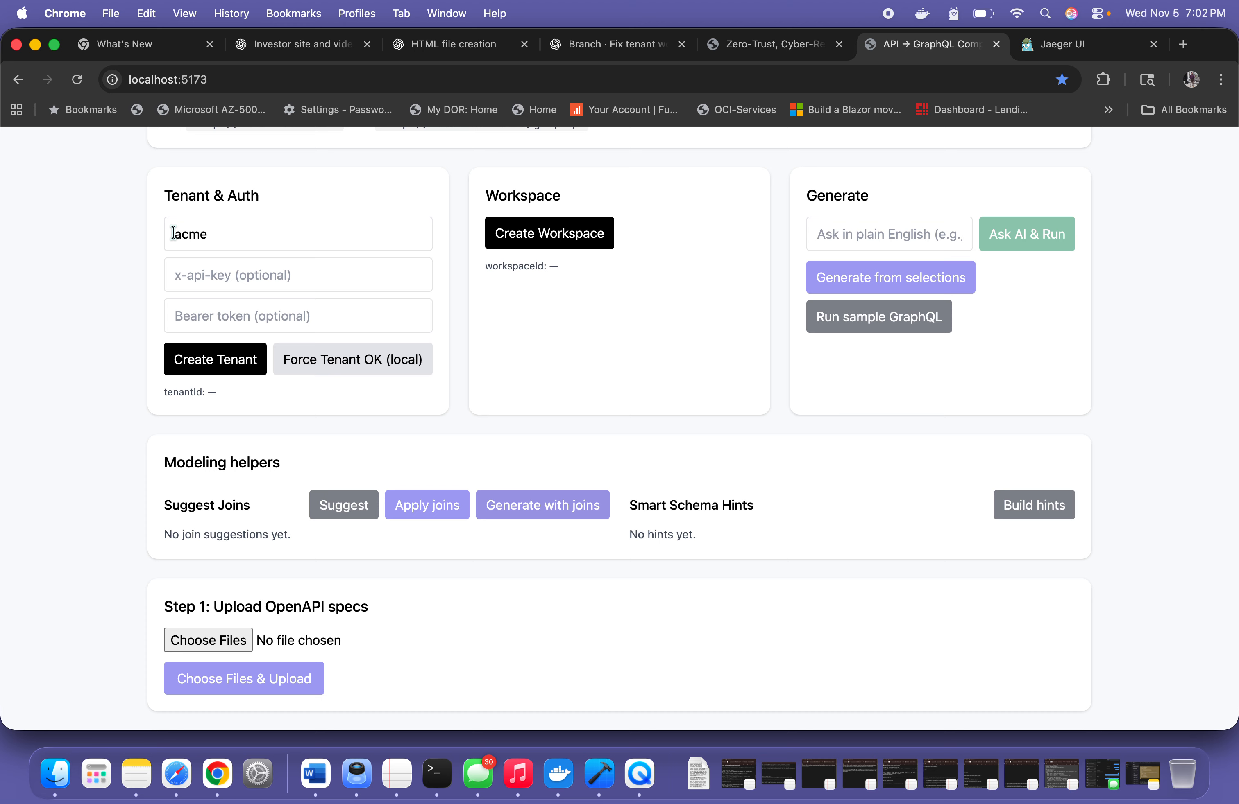
scroll(347, 440, "down", 6)
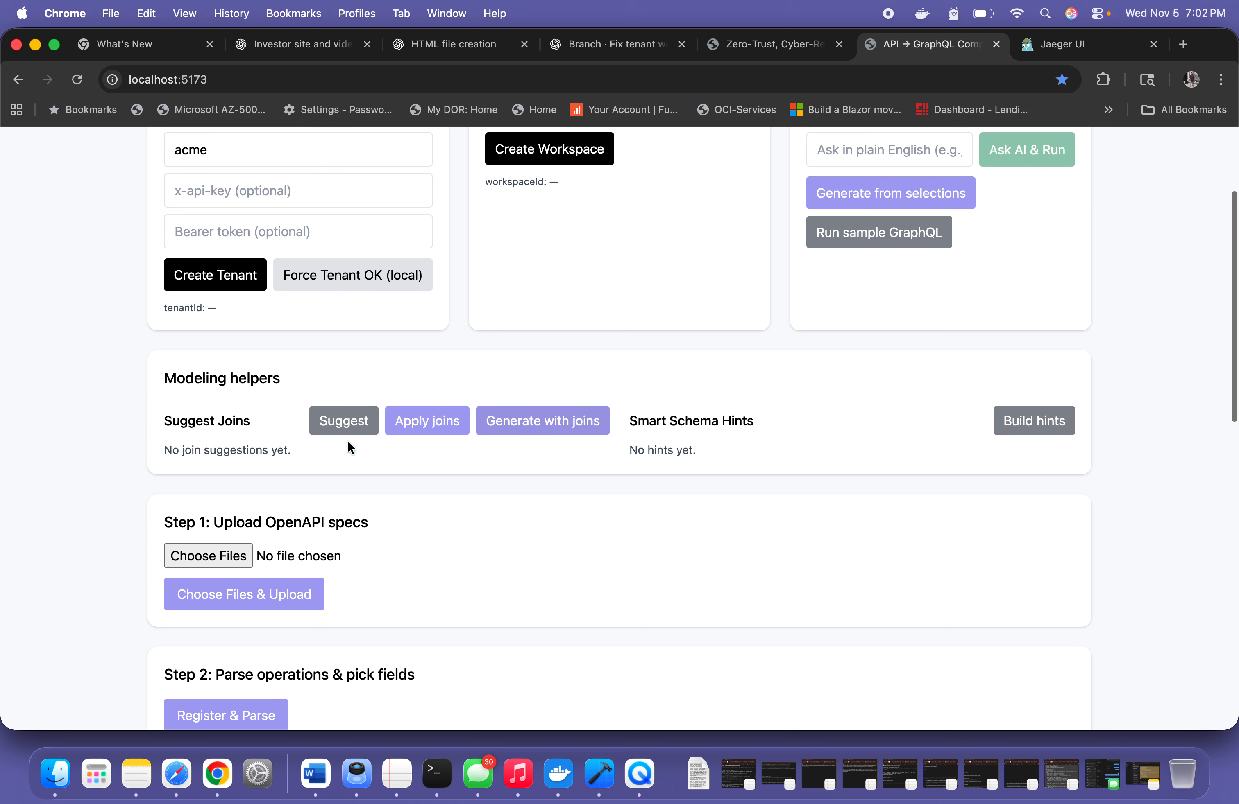
scroll(351, 459, "down", 4)
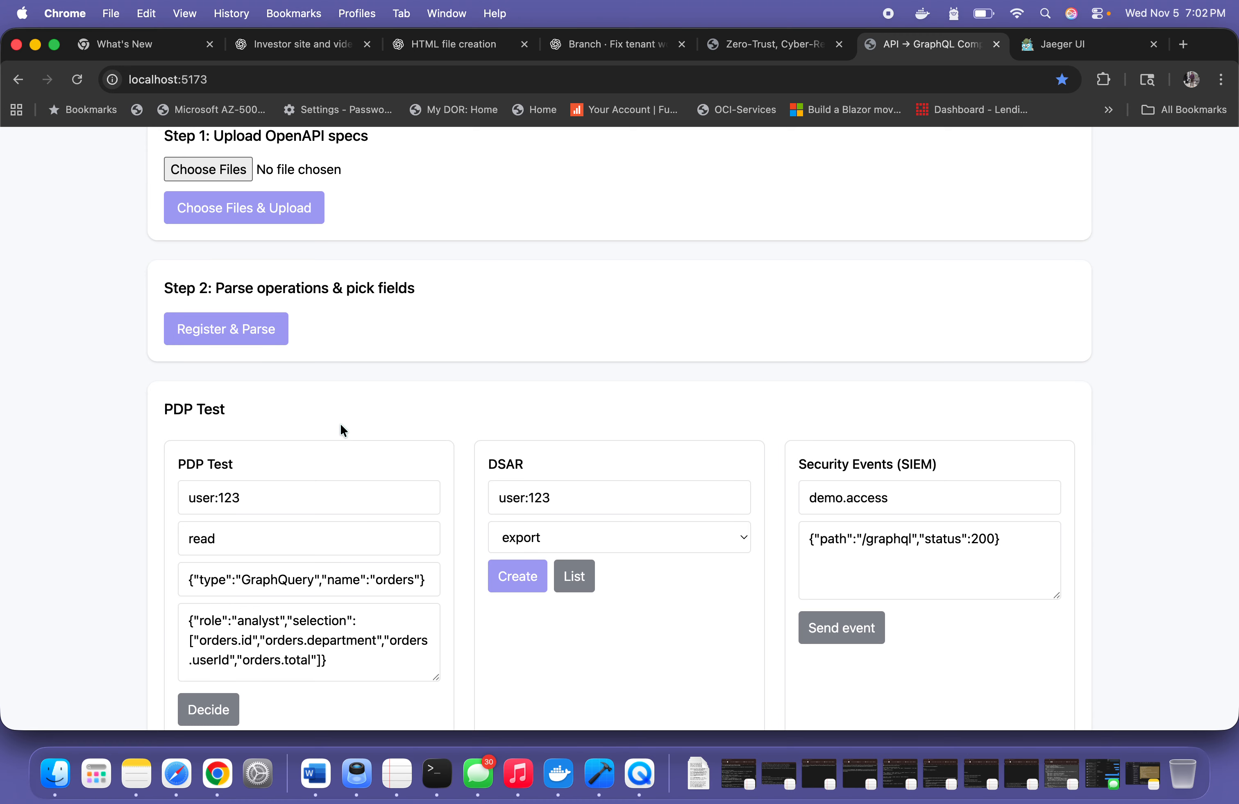
scroll(342, 400, "up", 7)
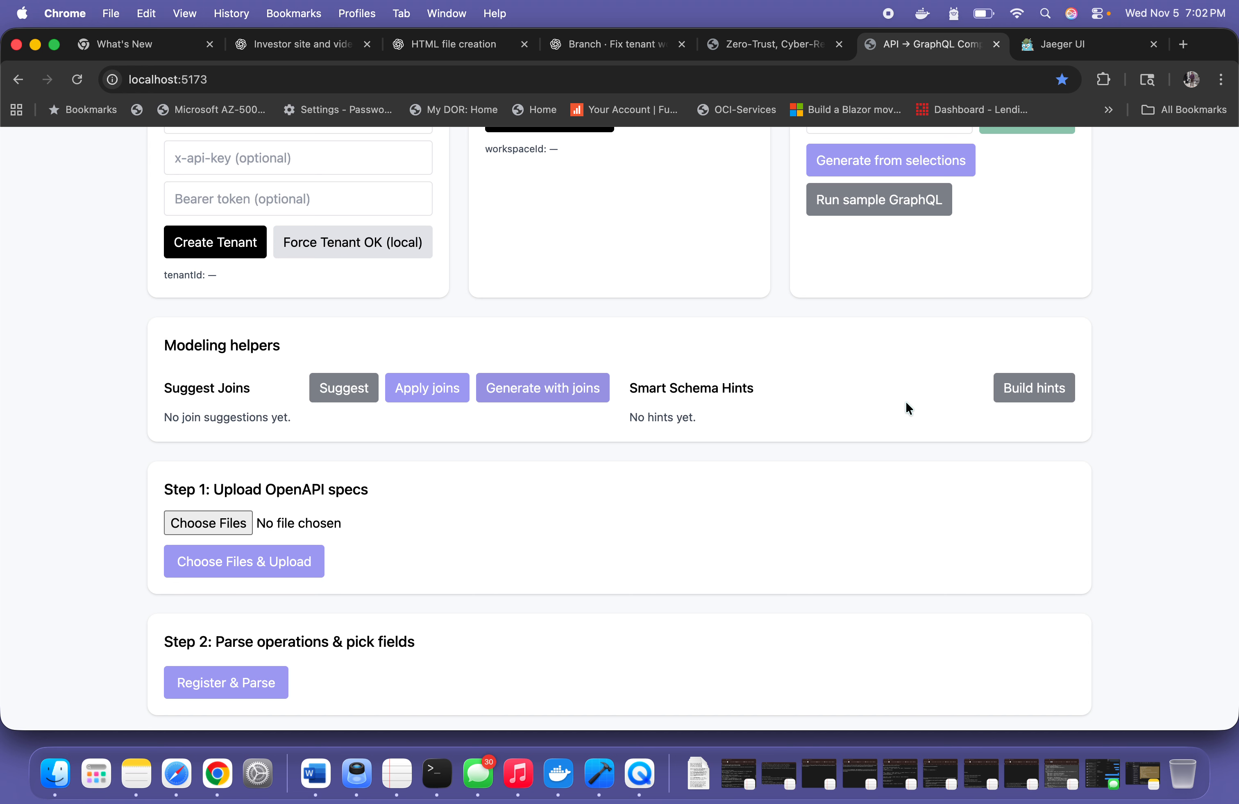
scroll(905, 402, "up", 5)
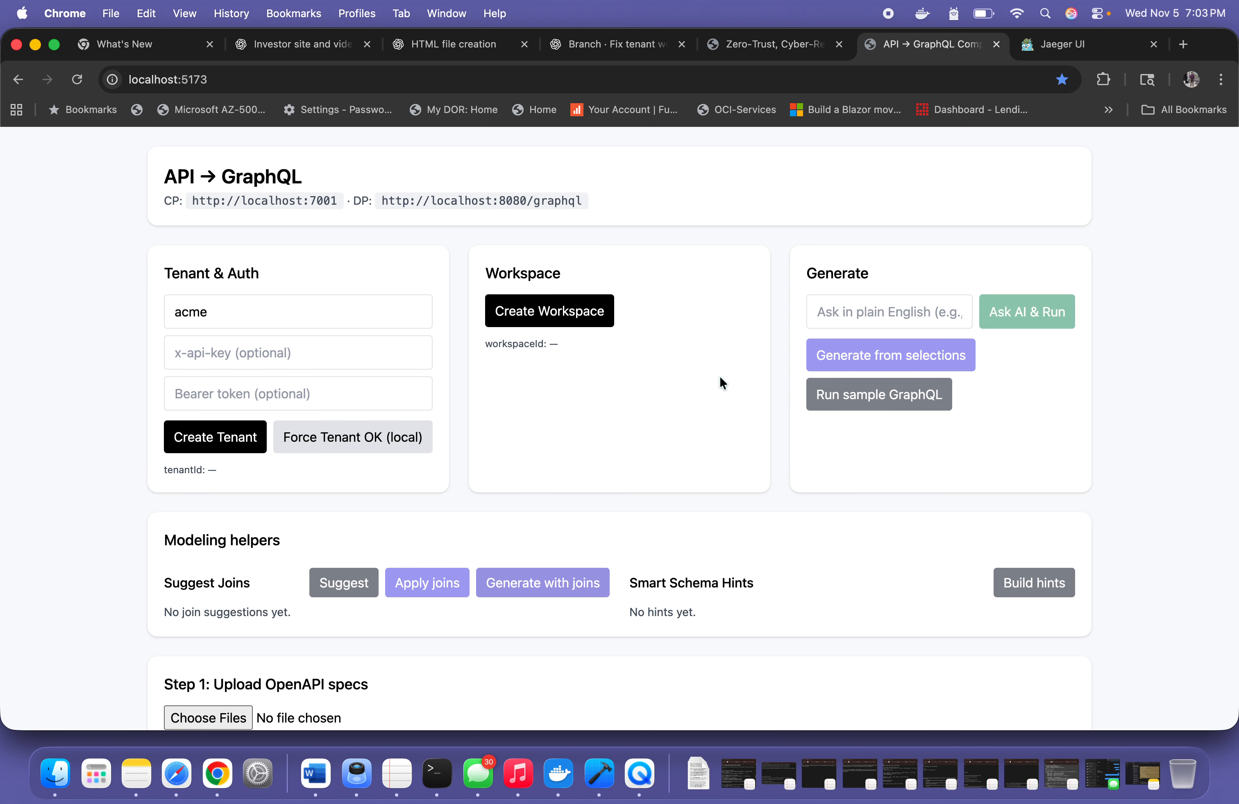
scroll(720, 383, "down", 5)
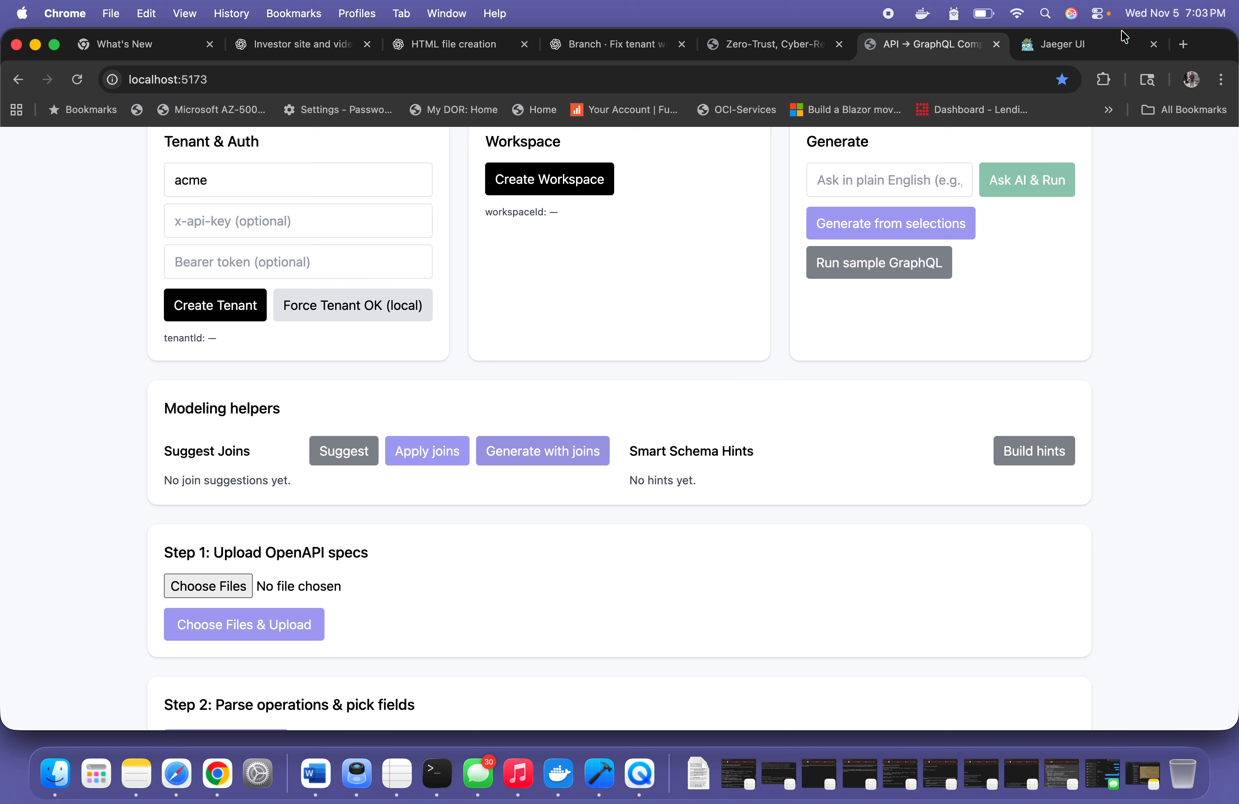
Open the pillars page of the APIGQL federation site and read the pillars from Control Plane to AI Assist
left_click(767, 45)
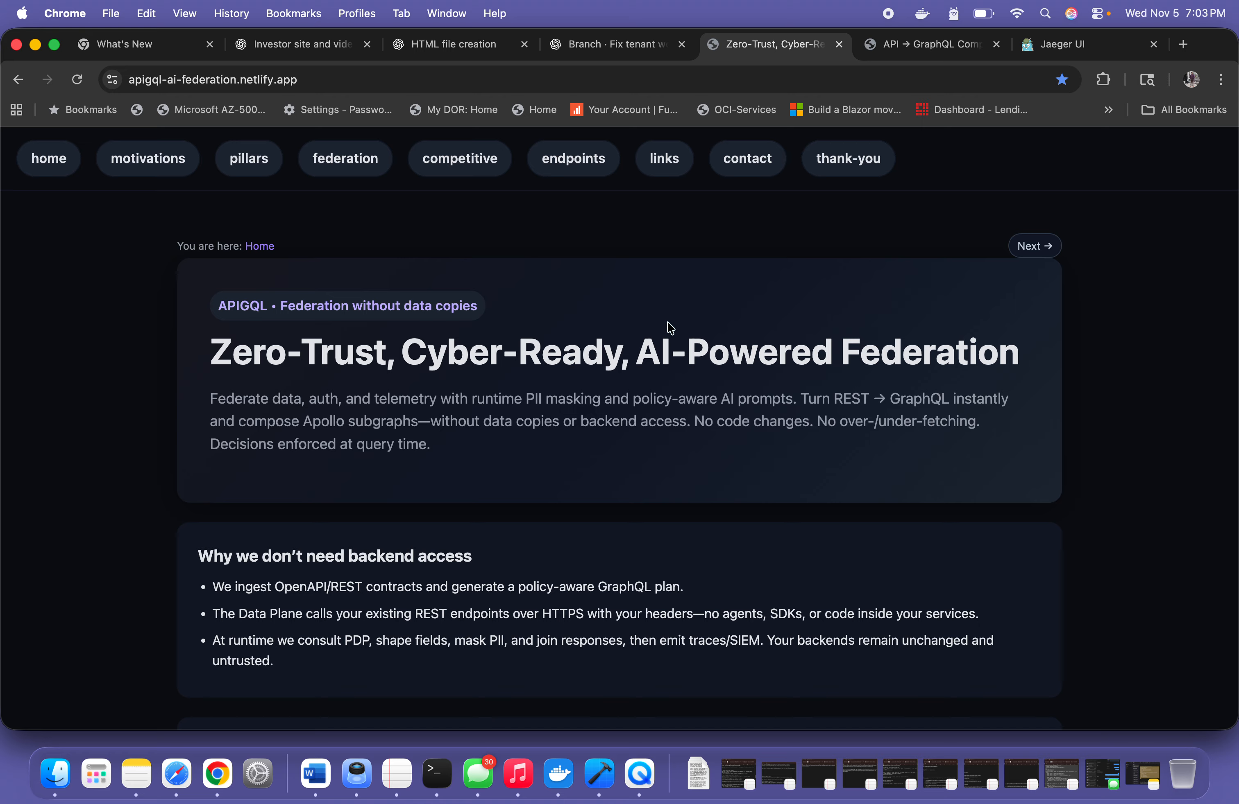
left_click(249, 165)
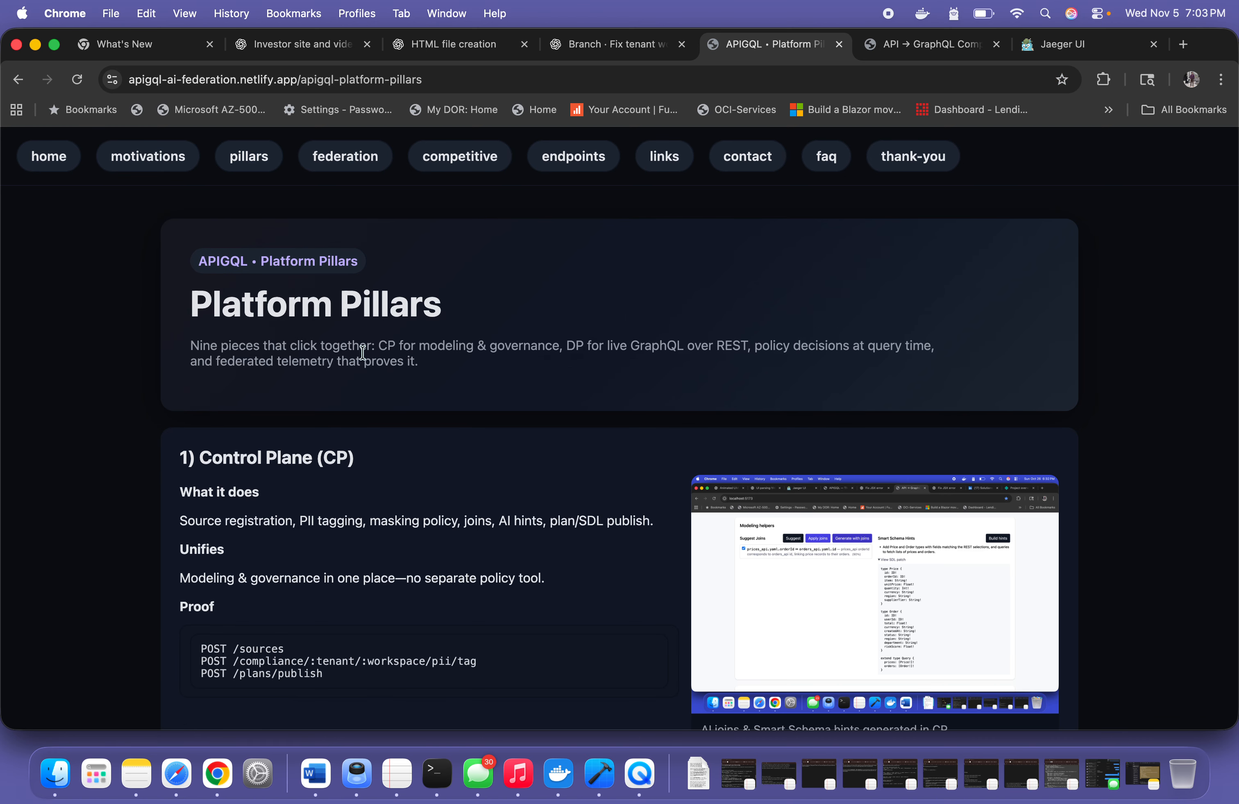
scroll(363, 353, "down", 3)
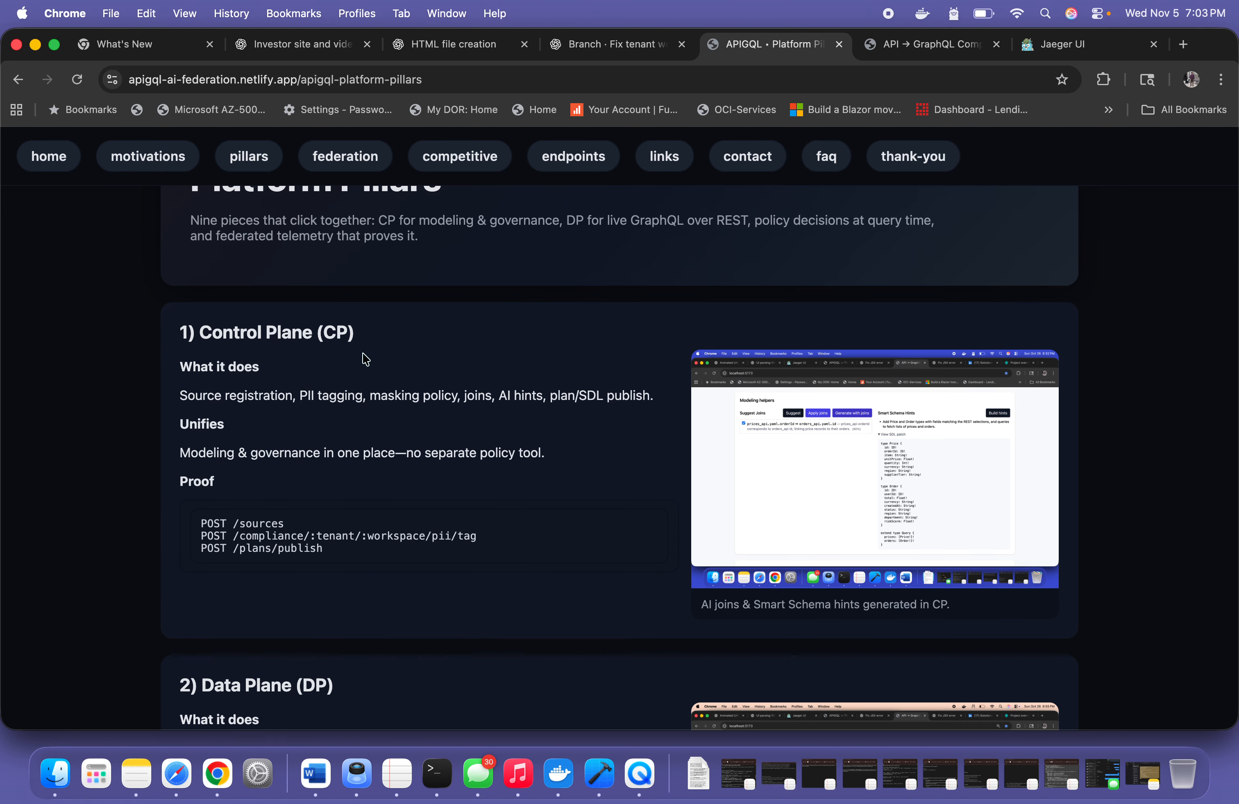
scroll(365, 359, "down", 10)
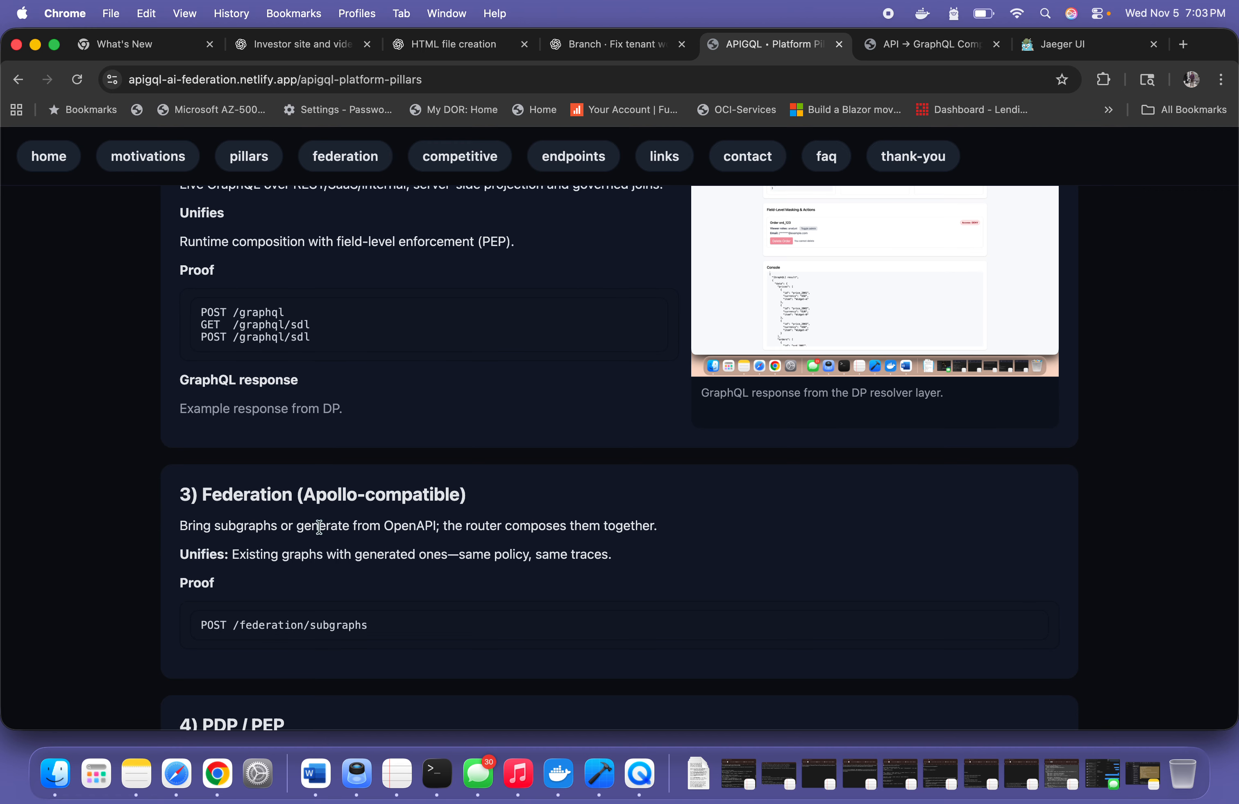
scroll(319, 523, "down", 6)
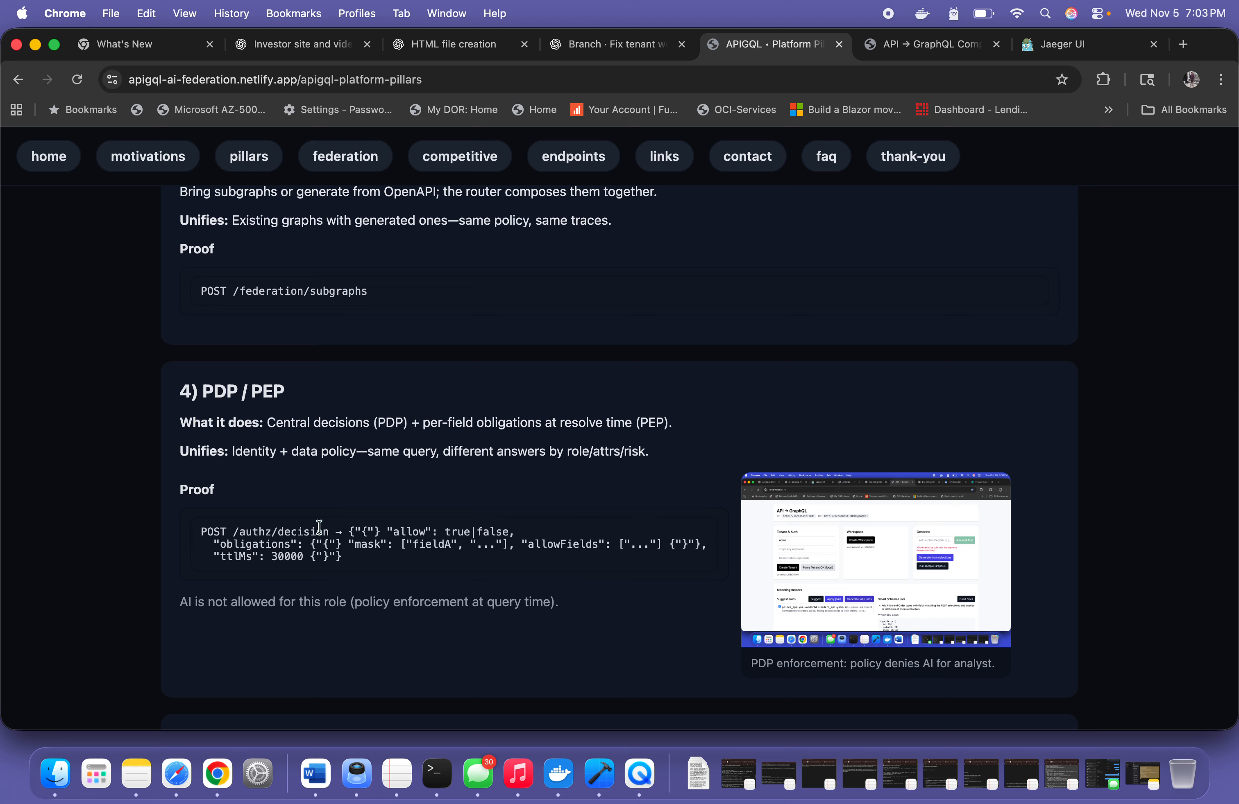
scroll(319, 527, "down", 5)
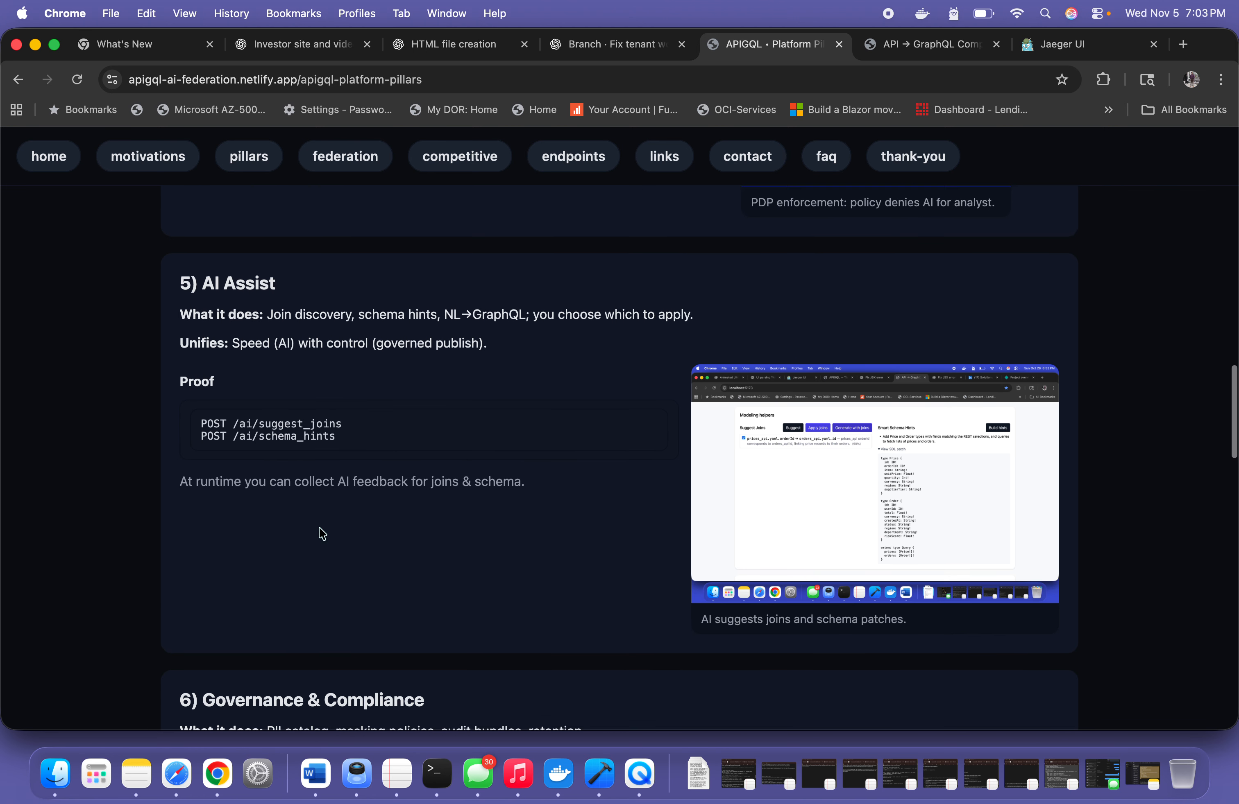
scroll(322, 533, "up", 6)
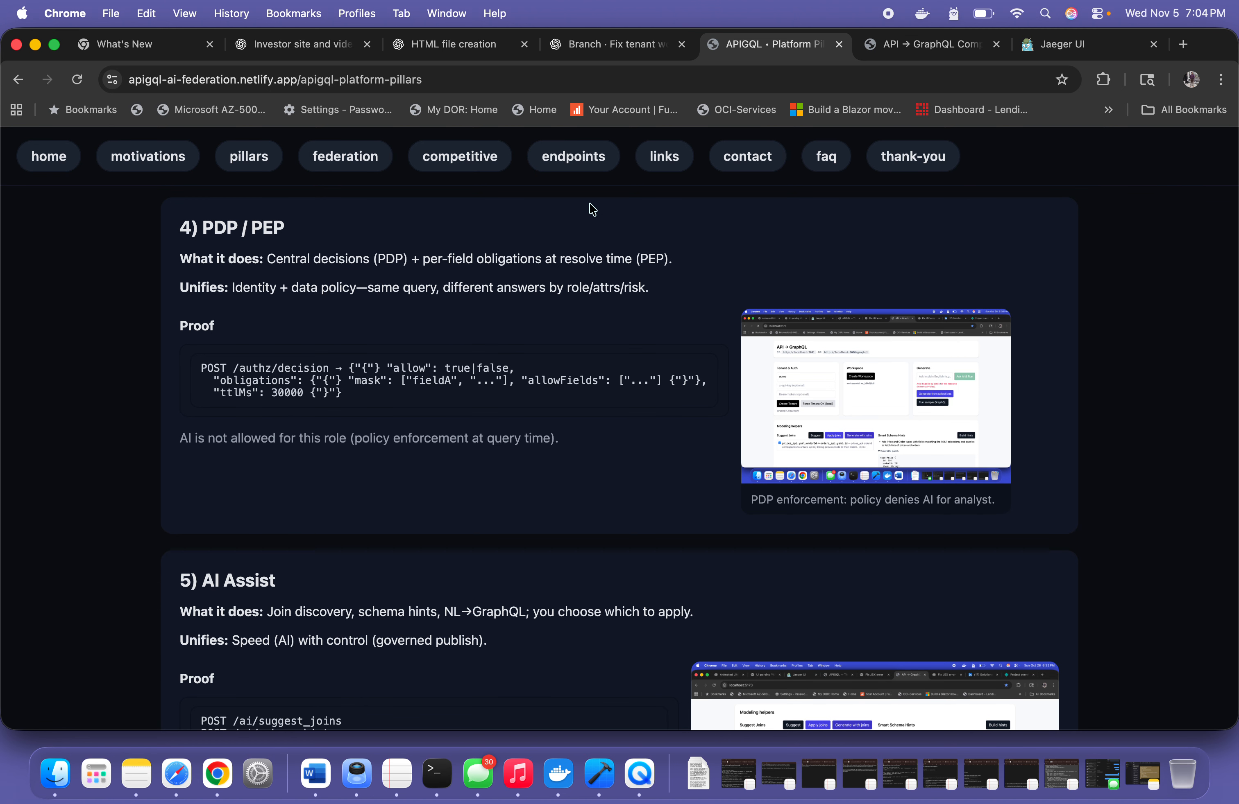
Return to the API → GraphQL console and examine its sections from Modeling helpers through Field-Level Masking & Actions to the Console
left_click(893, 49)
scroll(543, 416, "down", 5)
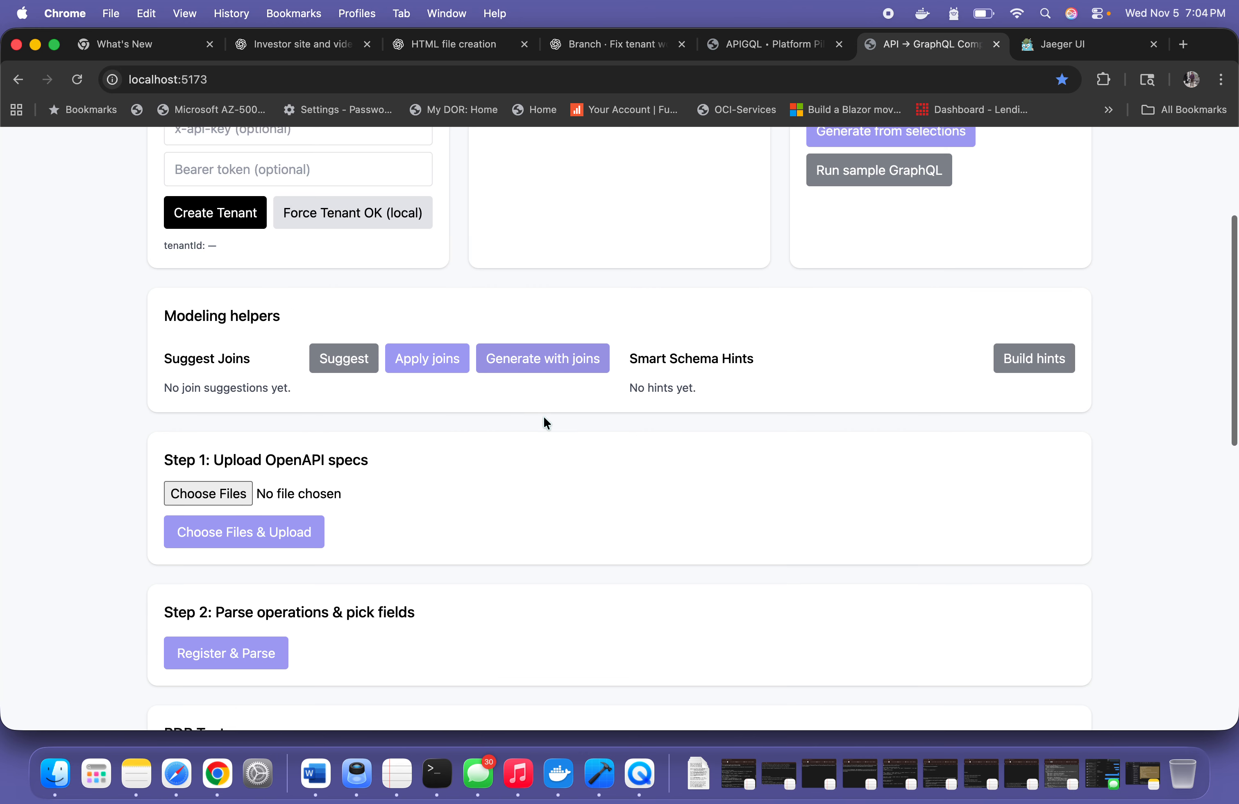
scroll(543, 415, "down", 5)
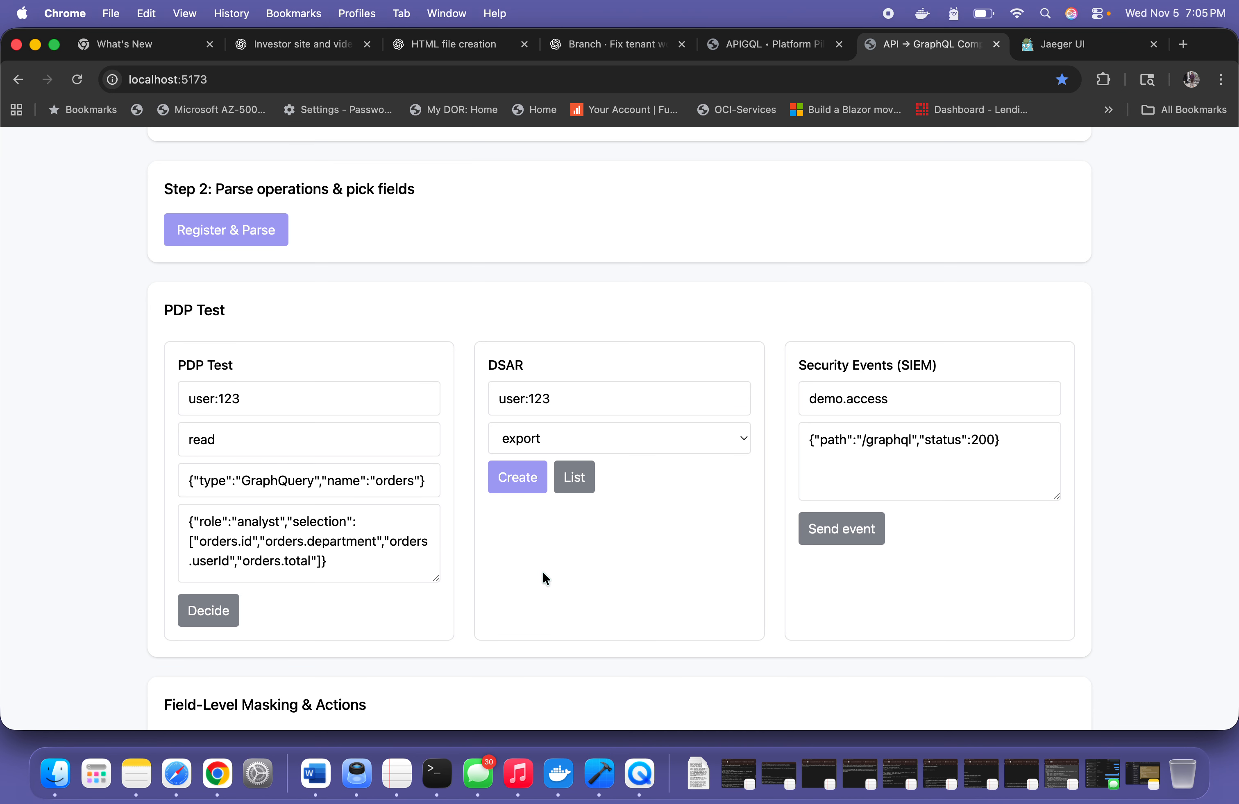
scroll(543, 574, "down", 5)
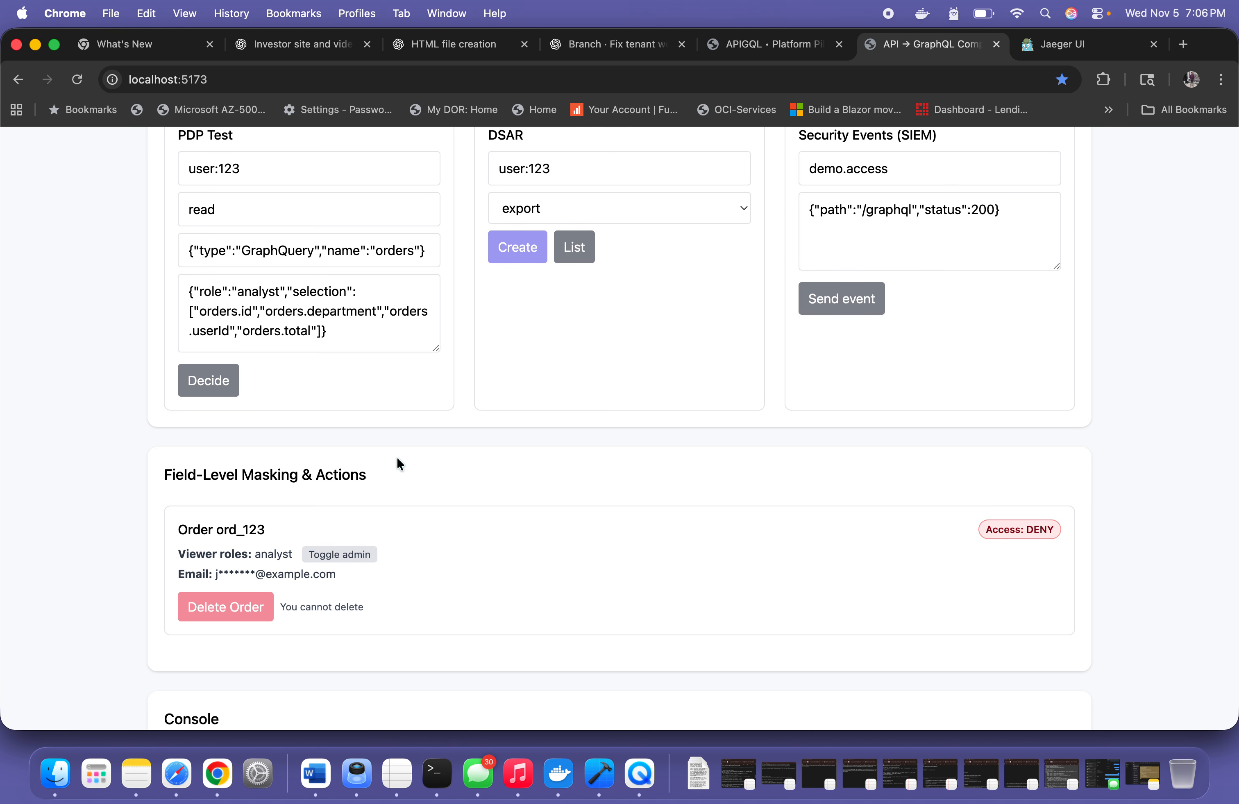
scroll(397, 462, "down", 2)
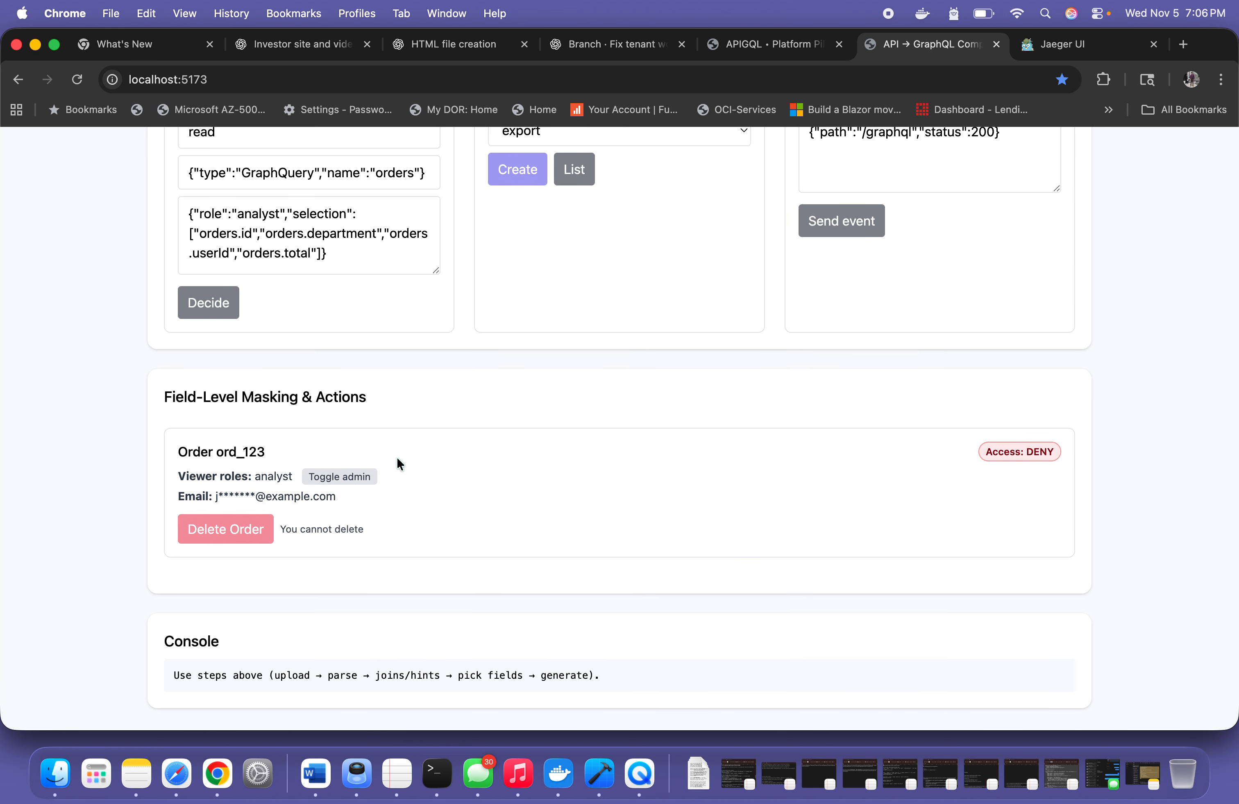
Create the tenant acme and a workspace for it
scroll(398, 462, "up", 8)
scroll(397, 459, "up", 11)
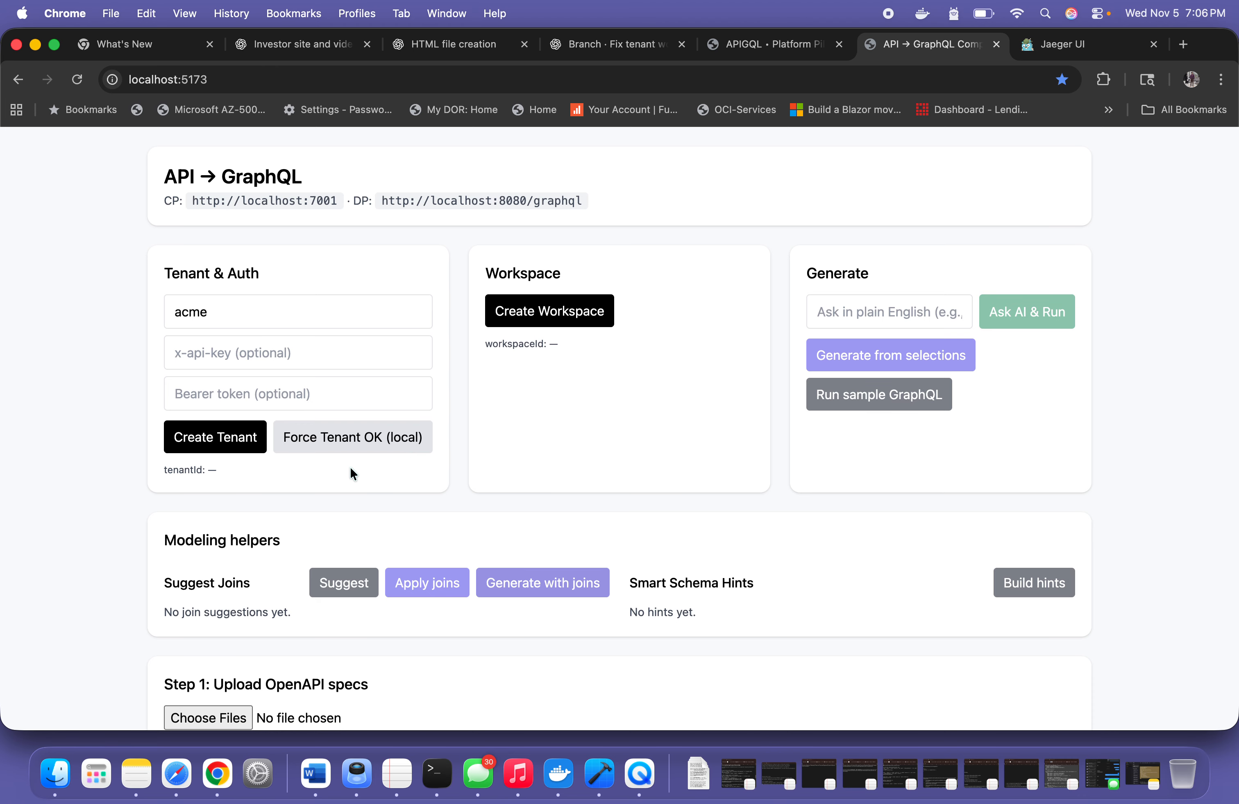
left_click(217, 440)
left_click(547, 311)
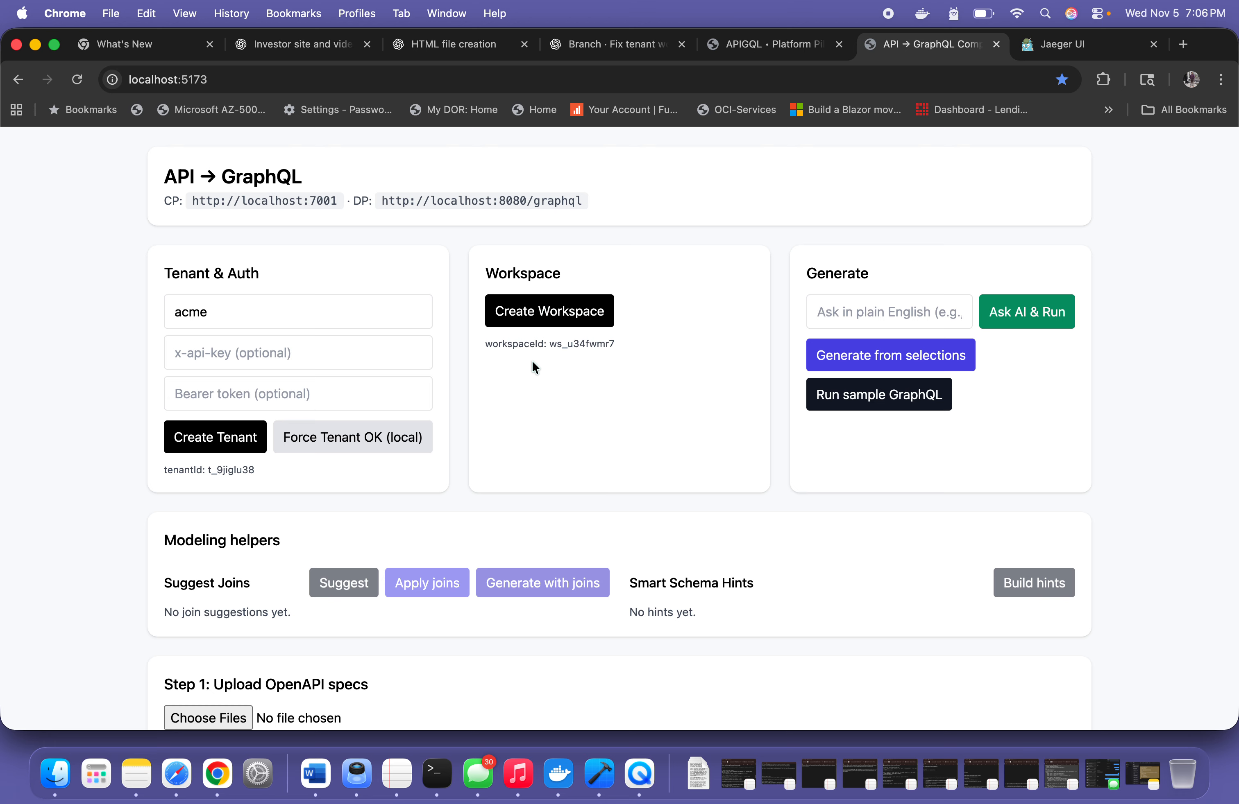
Upload the OpenAPI specs prices_api.yaml and orders_api.yaml from the Downloads folder
scroll(532, 362, "down", 4)
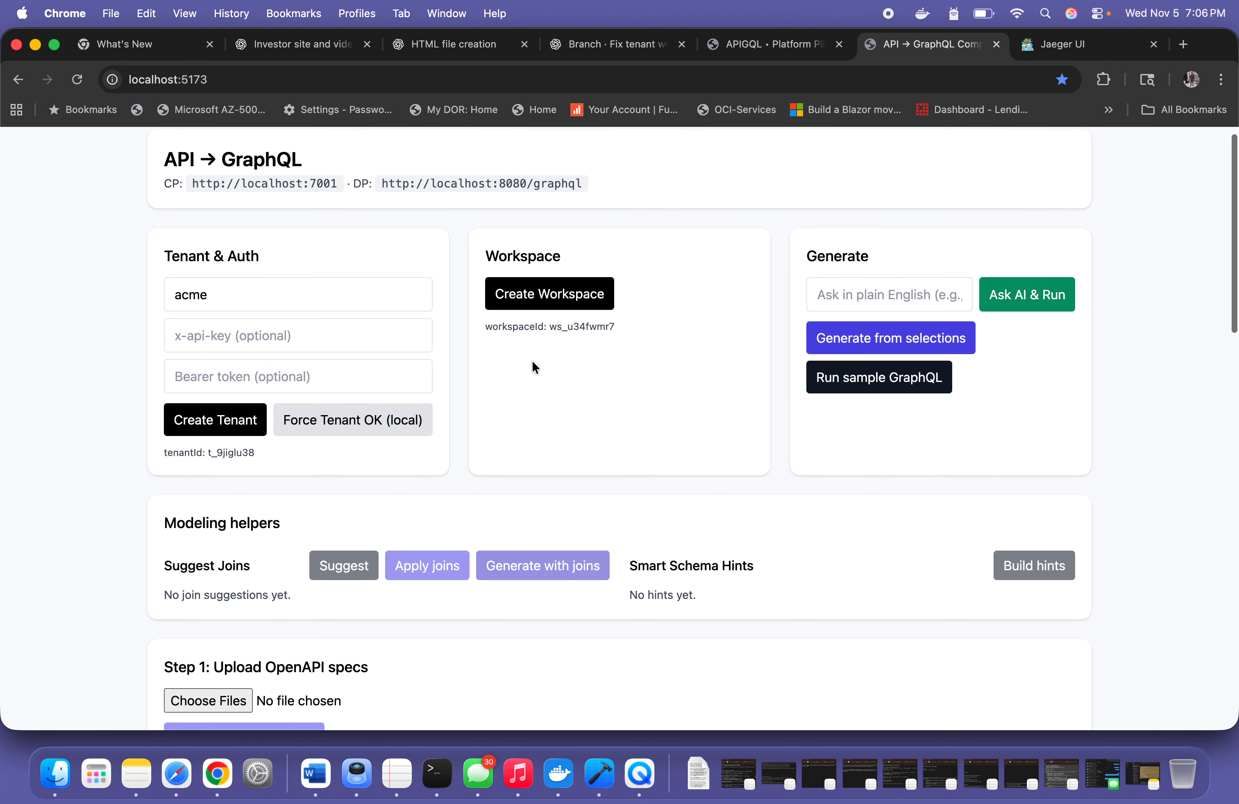
scroll(464, 518, "down", 3)
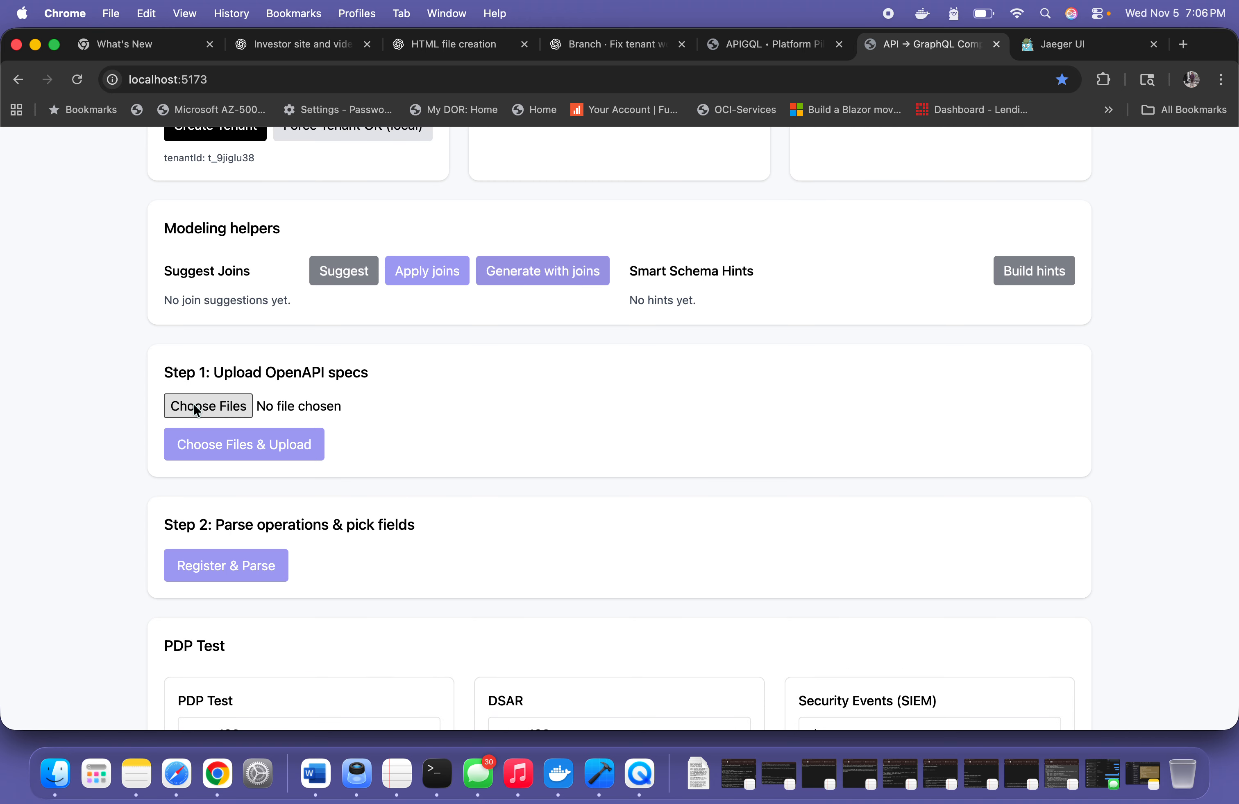
left_click(196, 412)
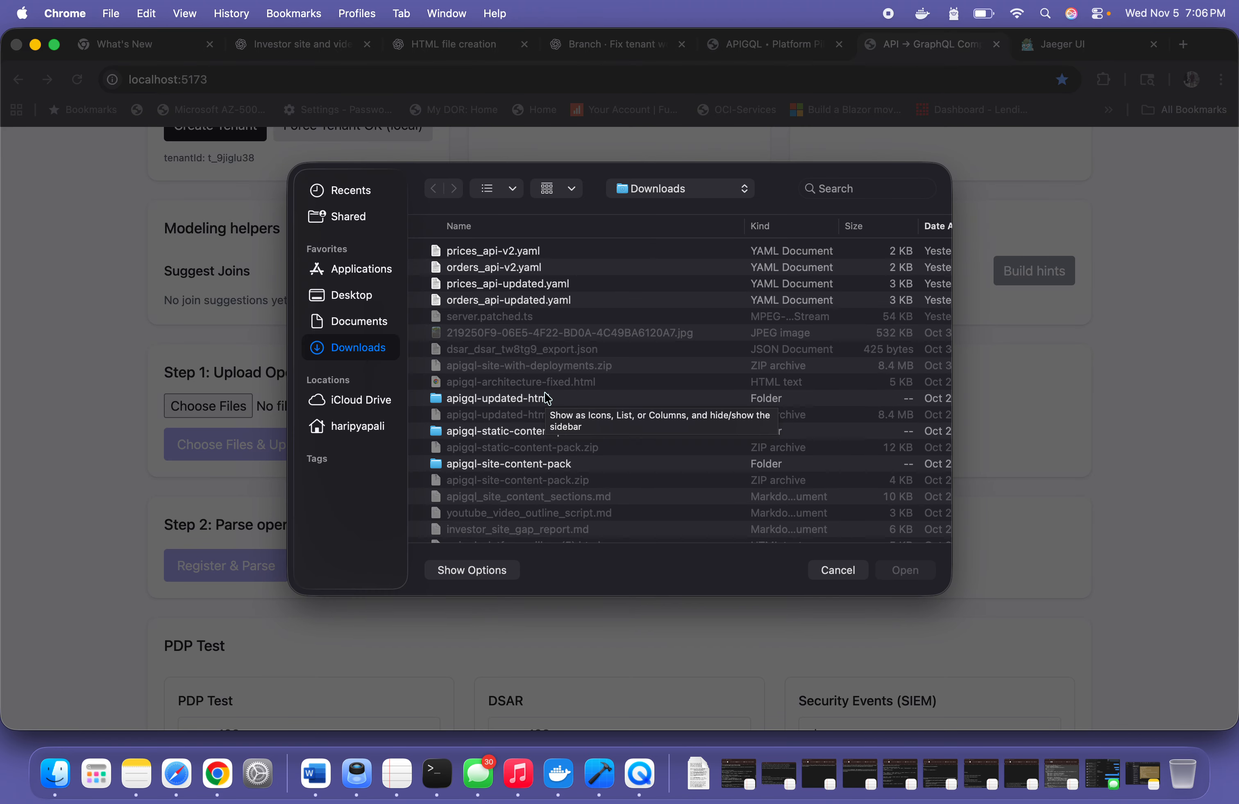
scroll(547, 400, "down", 10)
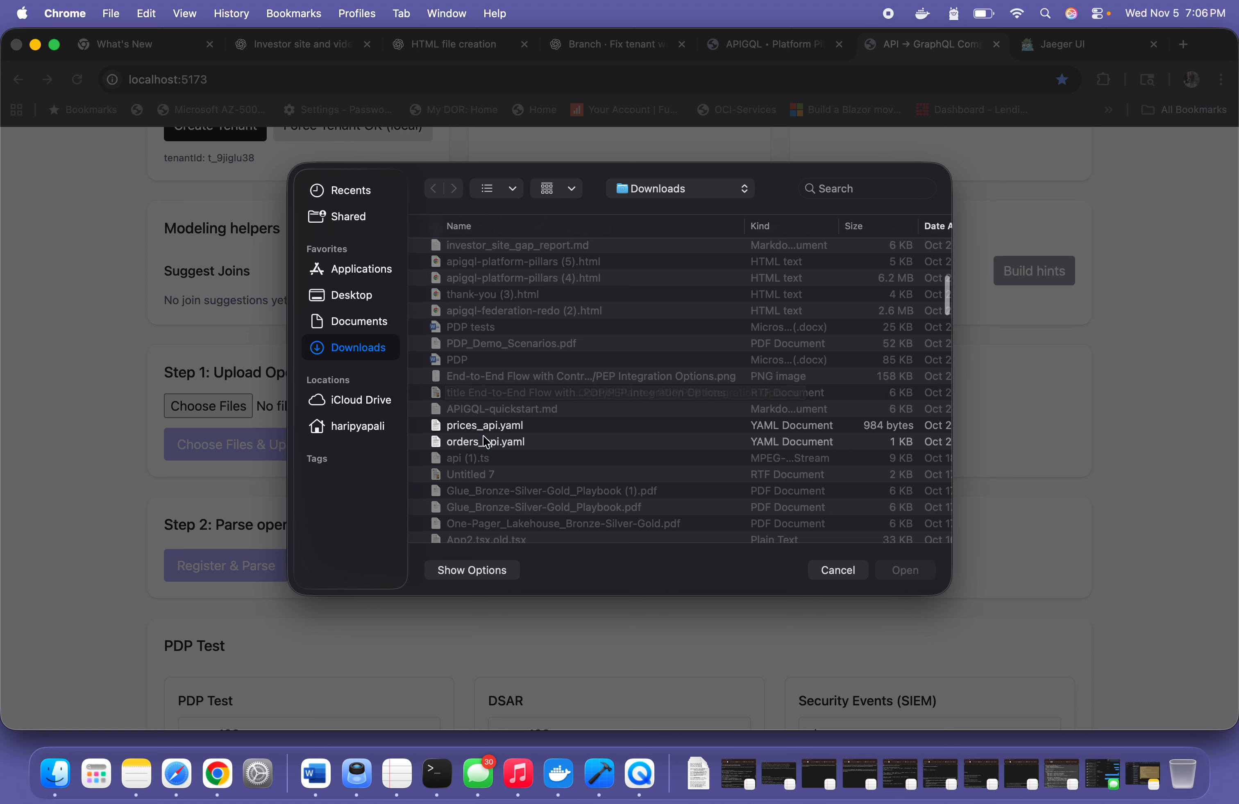
left_click(485, 432)
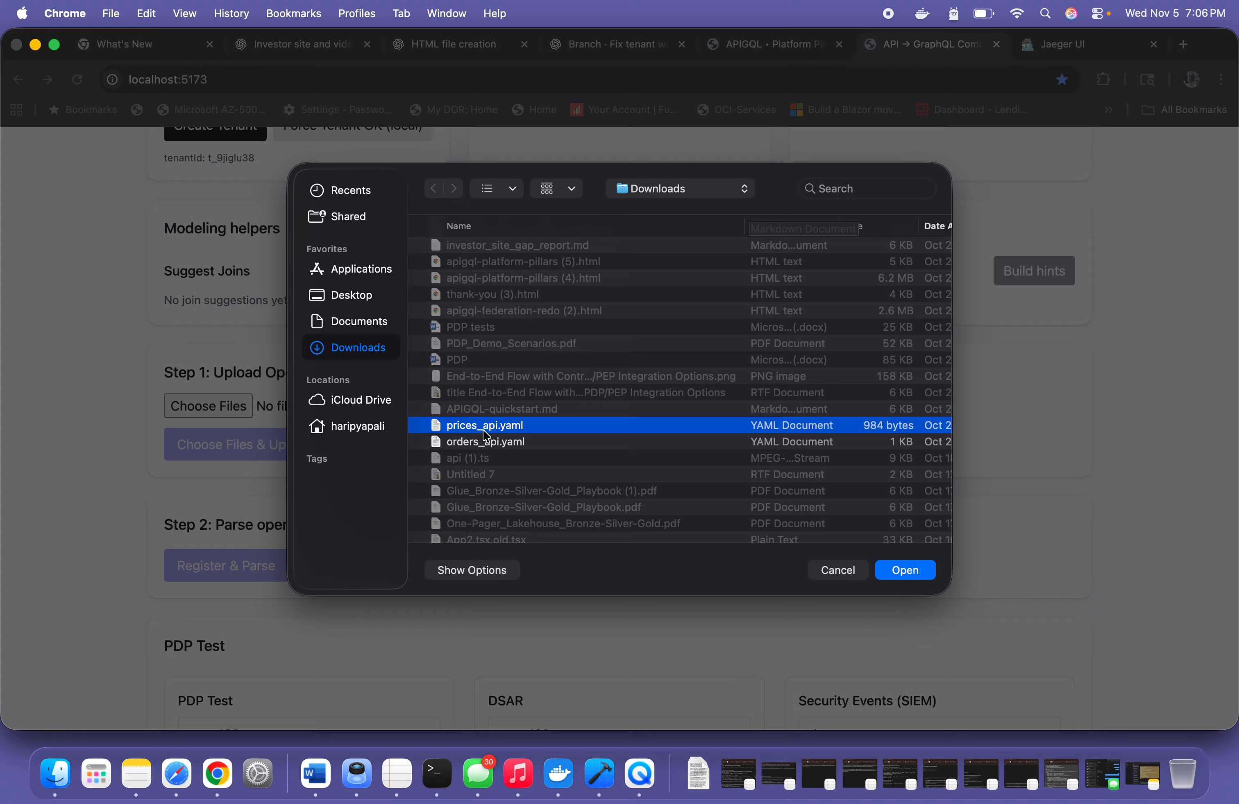
left_click(483, 450, "shift")
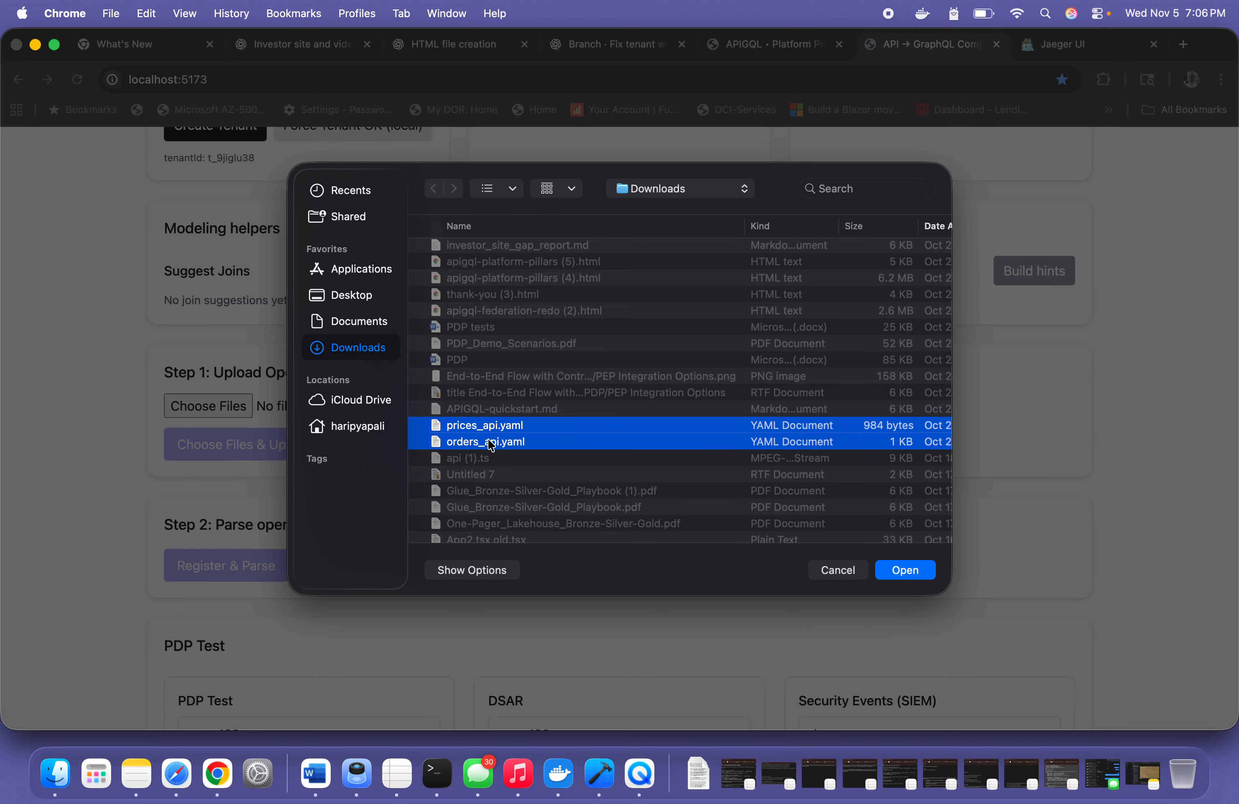
left_click(916, 570)
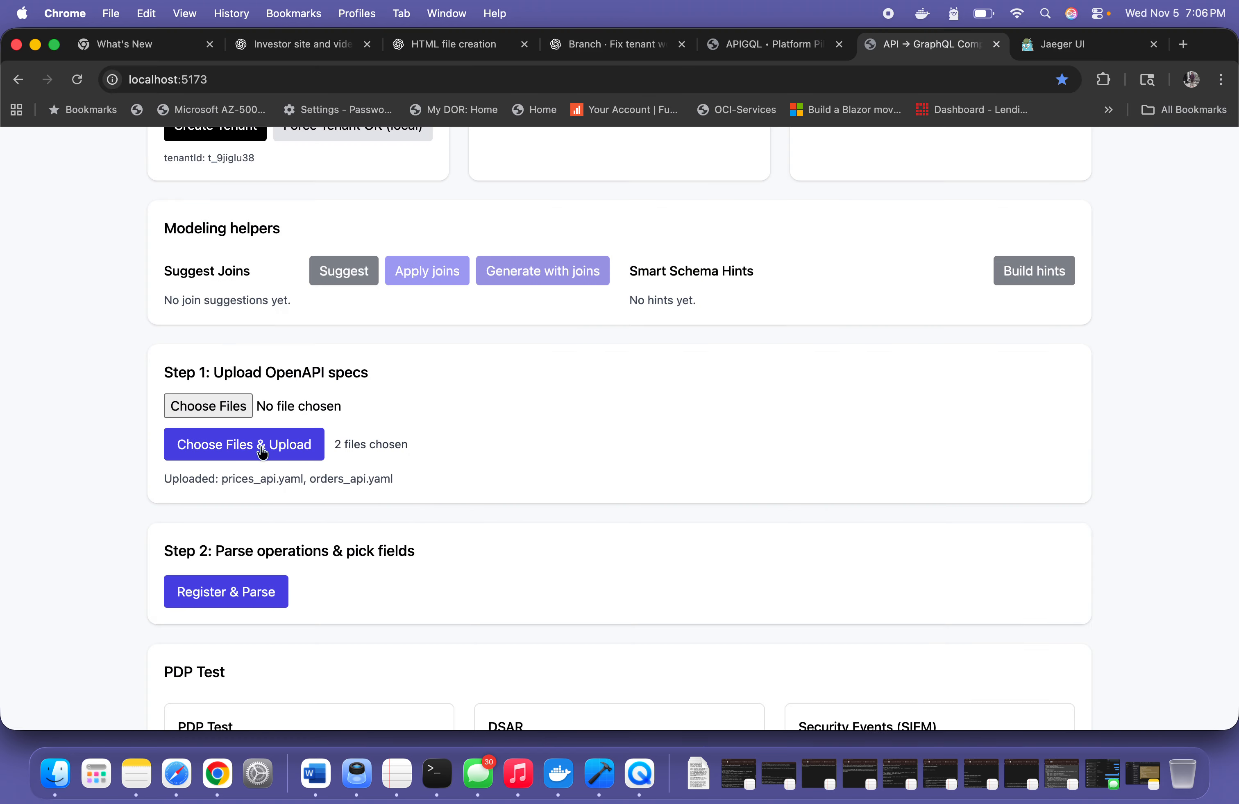
left_click_drag(240, 480, 361, 480)
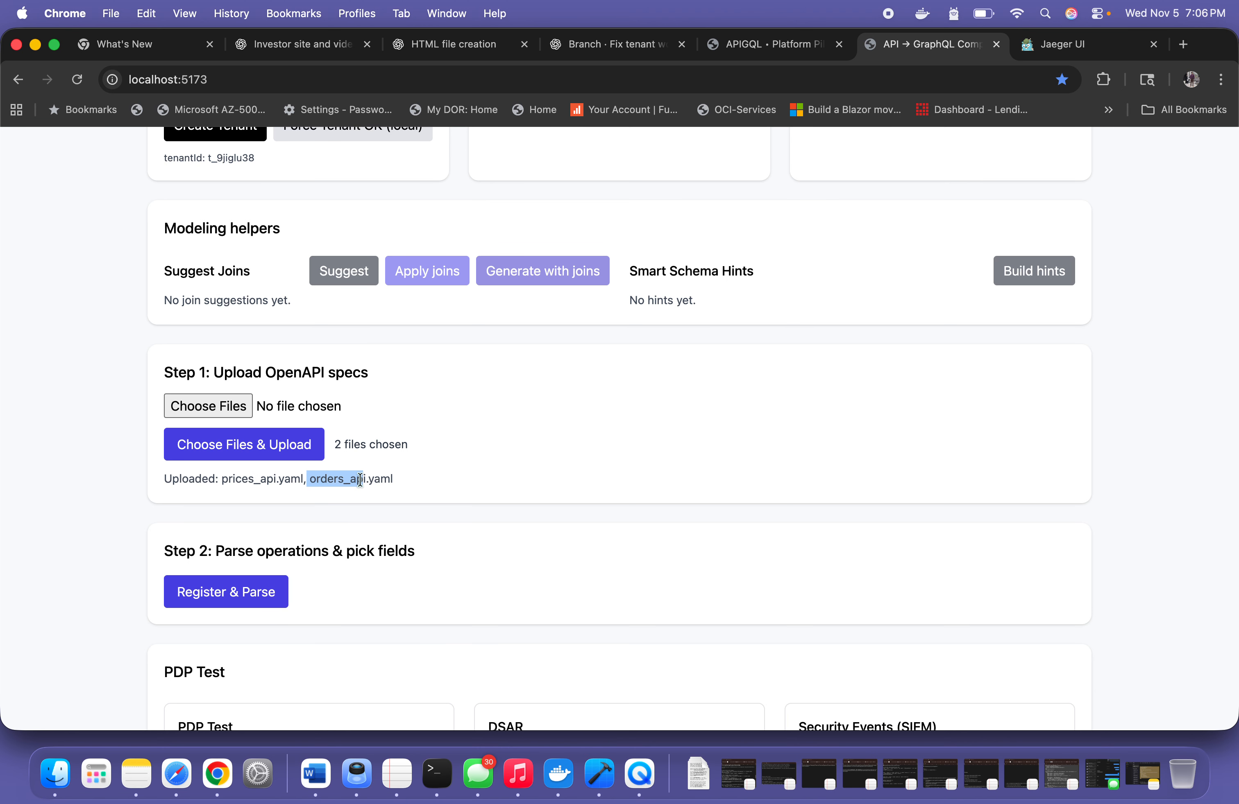
Register and parse the two uploaded OpenAPI specs
left_click(243, 594)
scroll(249, 601, "down", 3)
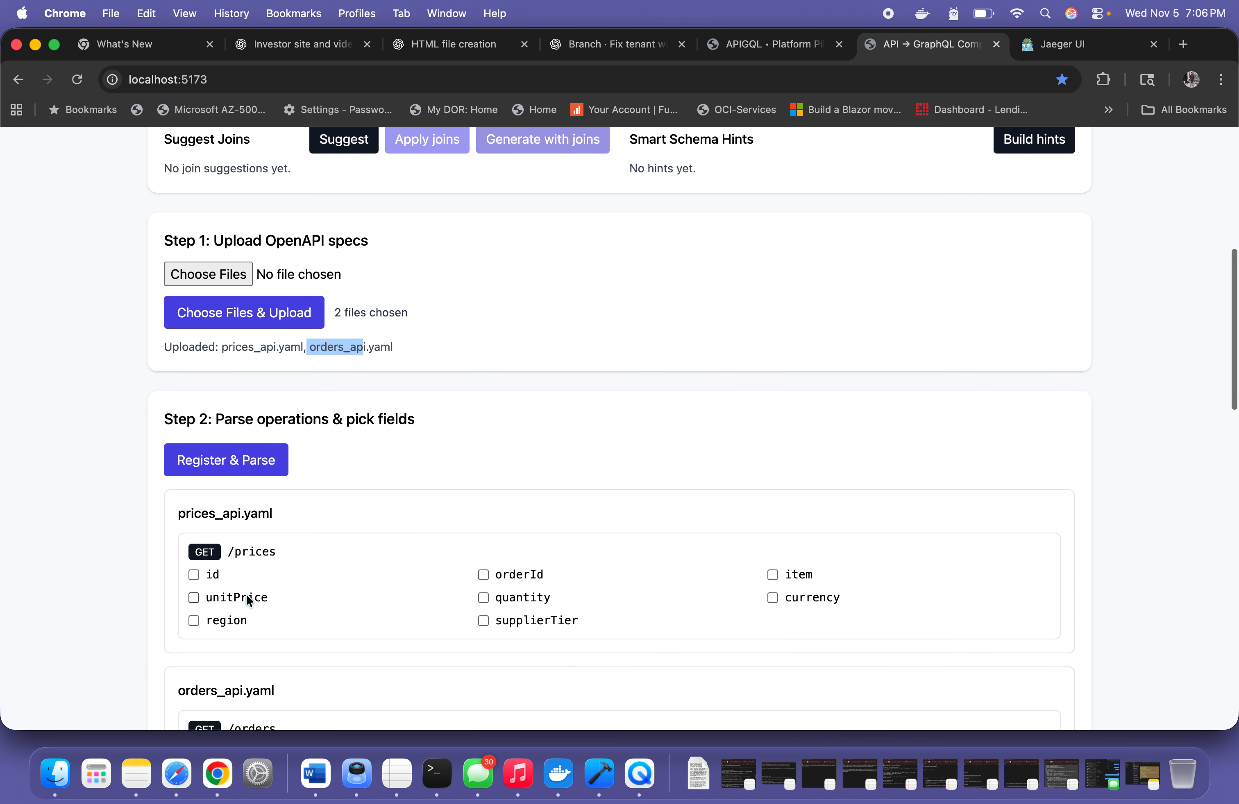
left_click(396, 387)
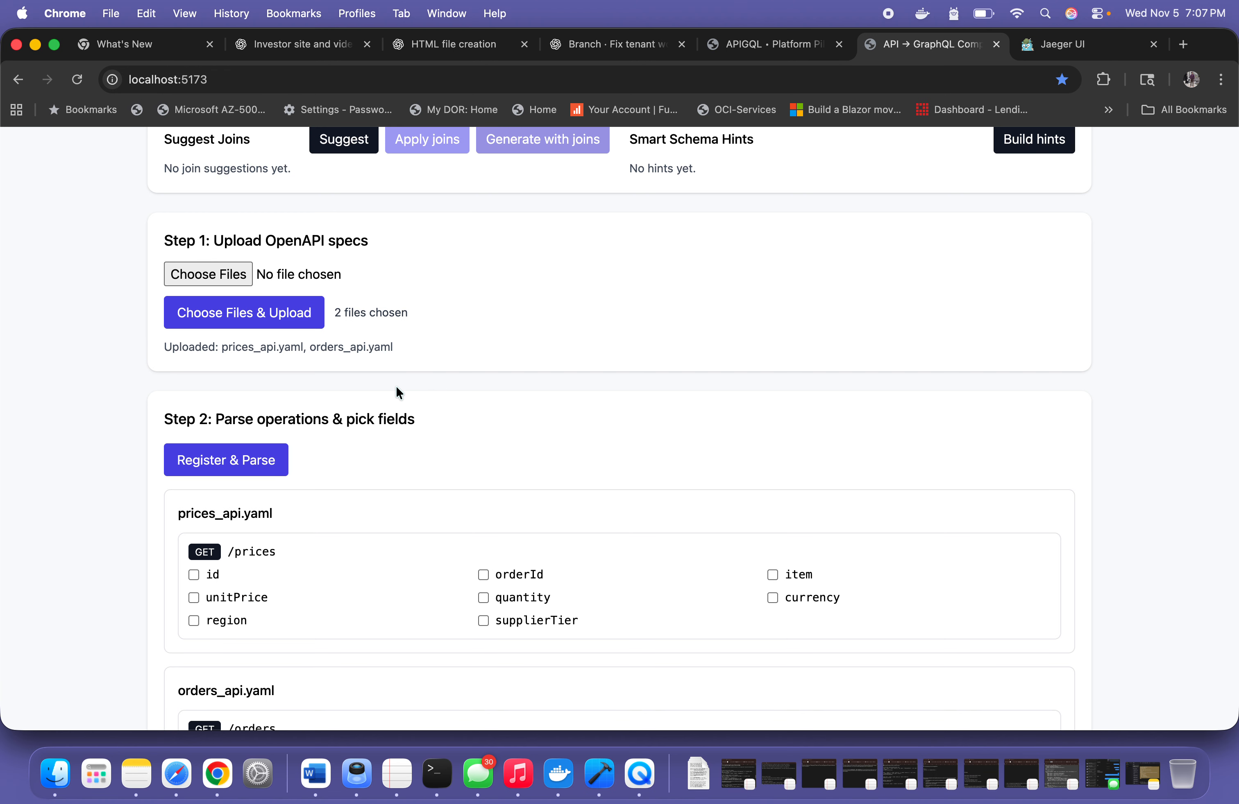
Examine the selectable fields parsed for the /prices and /orders operations
scroll(396, 387, "down", 3)
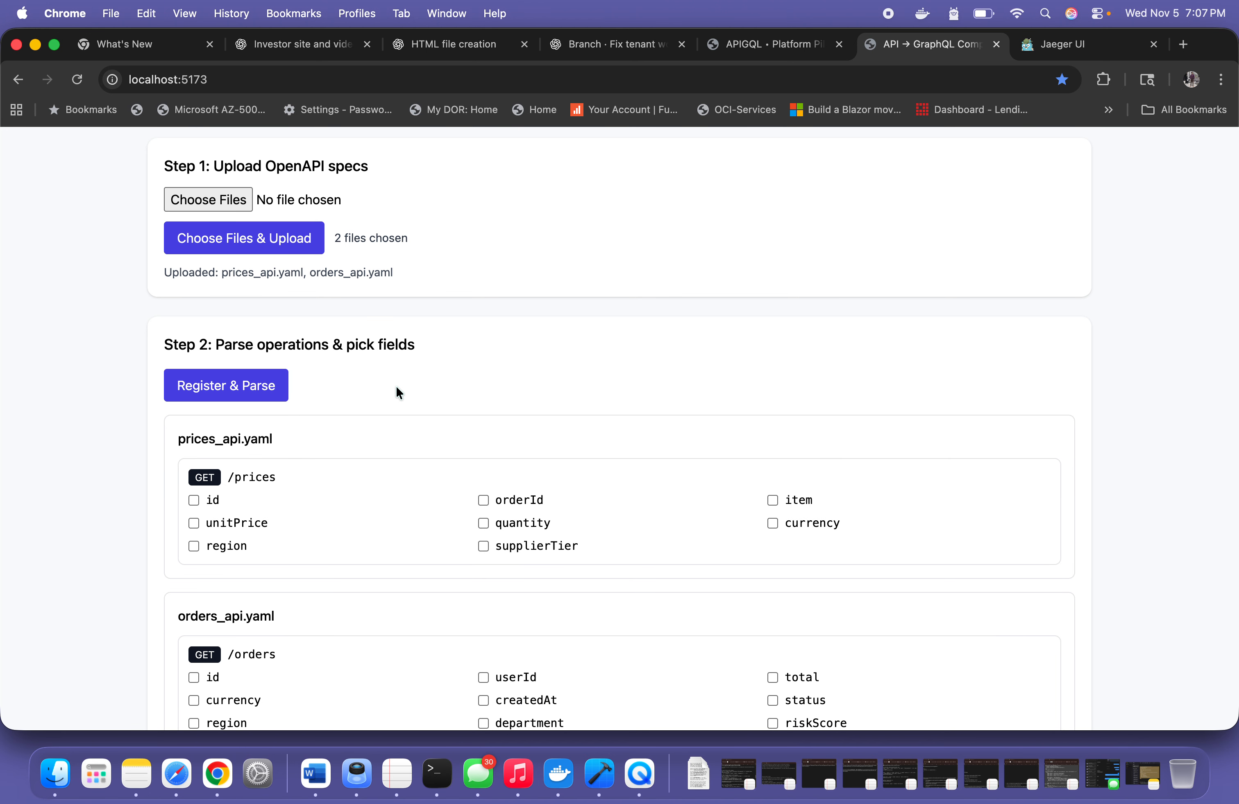
scroll(394, 386, "down", 2)
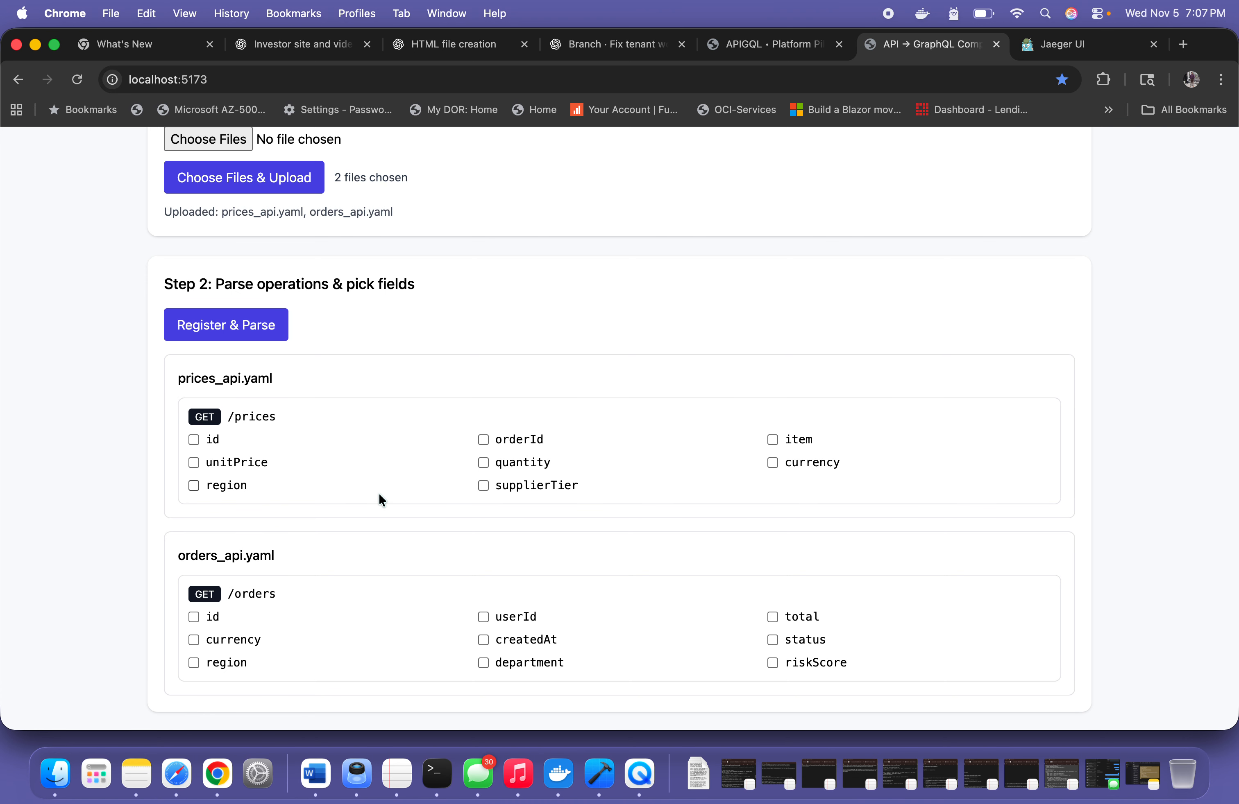
scroll(382, 535, "down", 2)
scroll(381, 535, "up", 5)
scroll(380, 534, "up", 3)
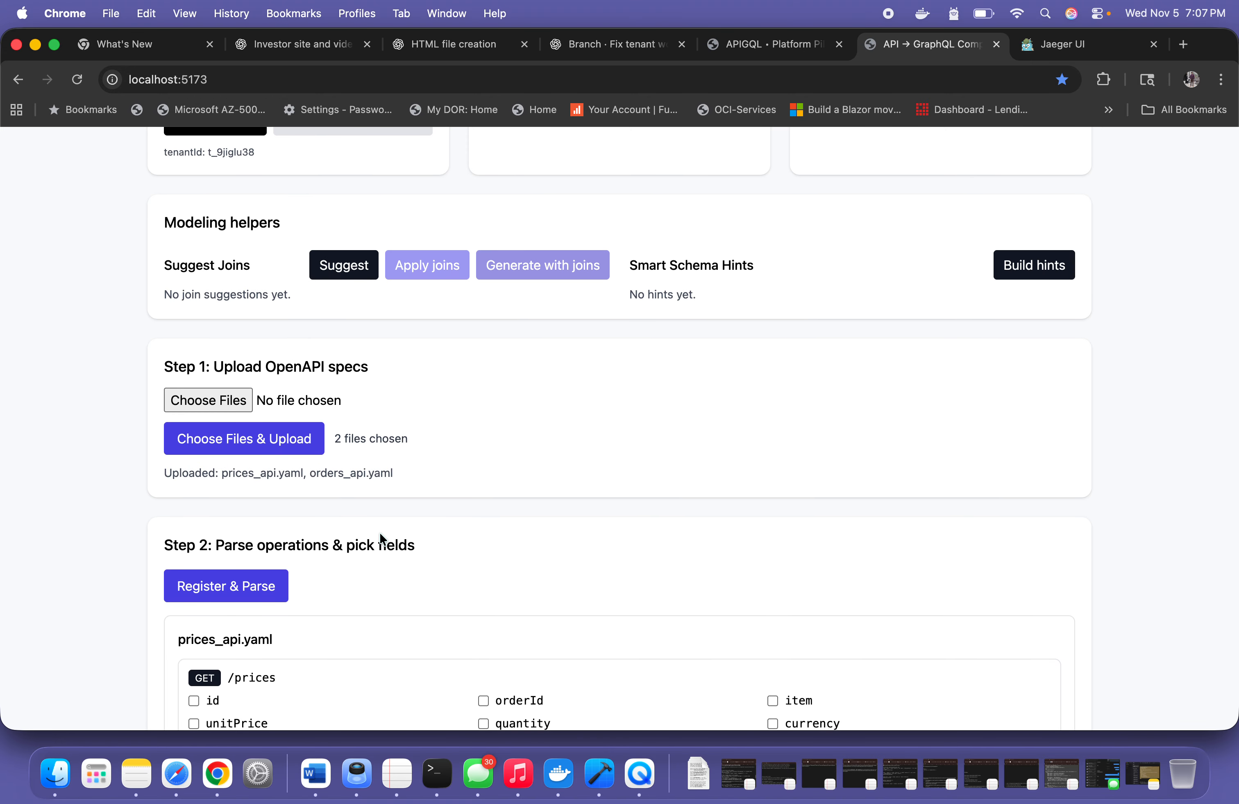
scroll(383, 539, "down", 5)
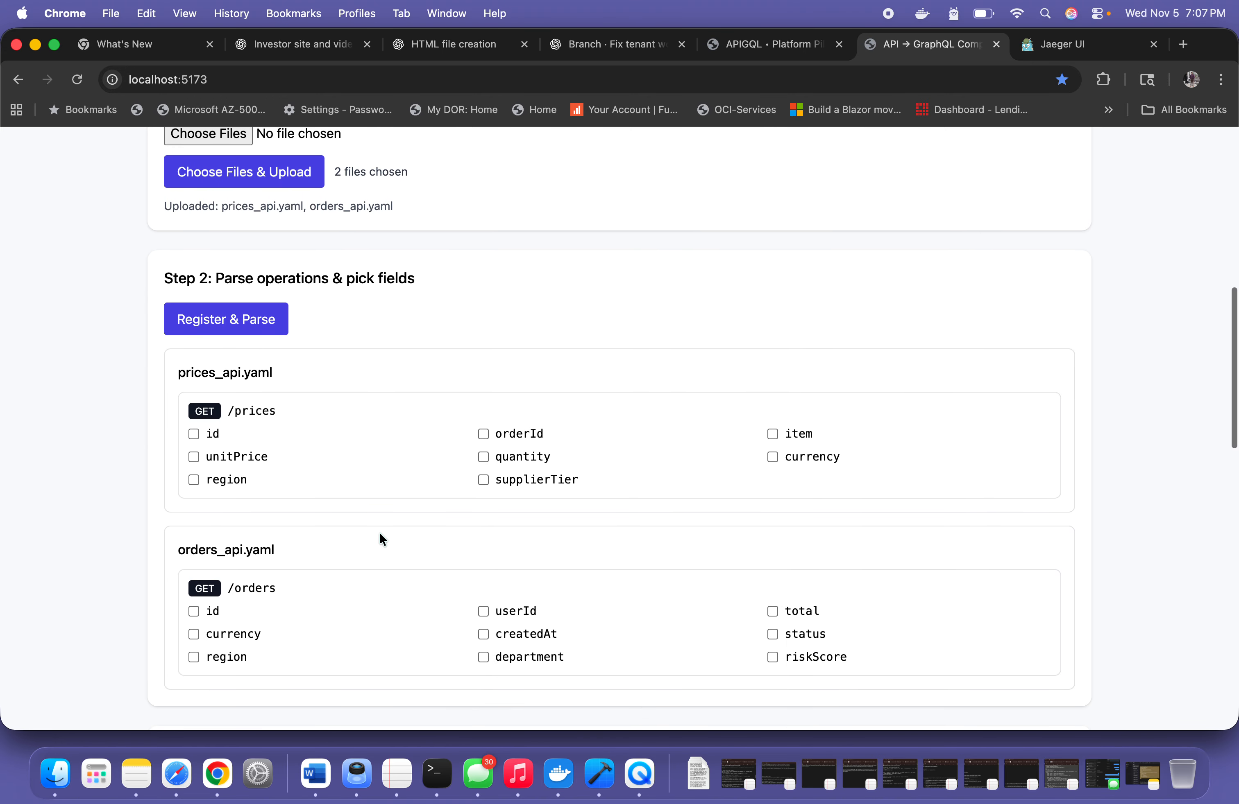
Request join suggestions between the prices and orders specs and build the smart schema hints
scroll(381, 536, "up", 2)
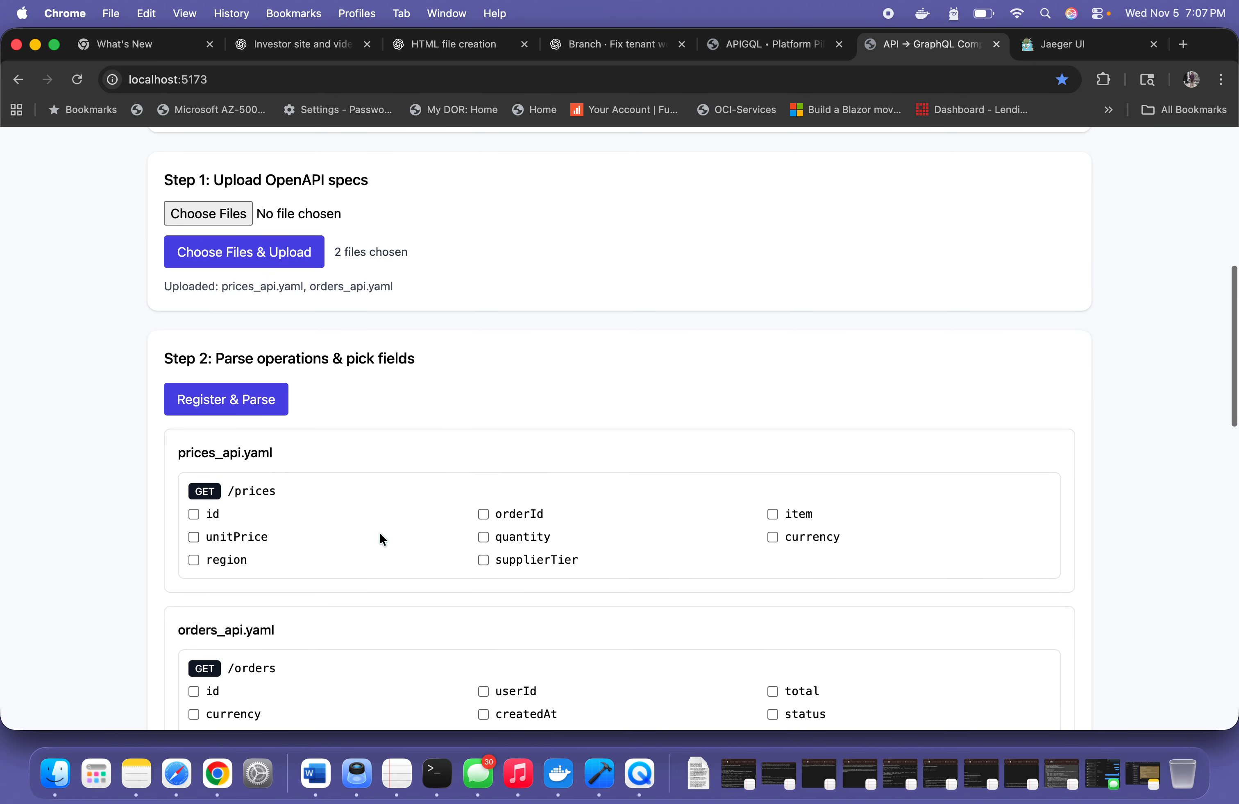
scroll(379, 534, "up", 3)
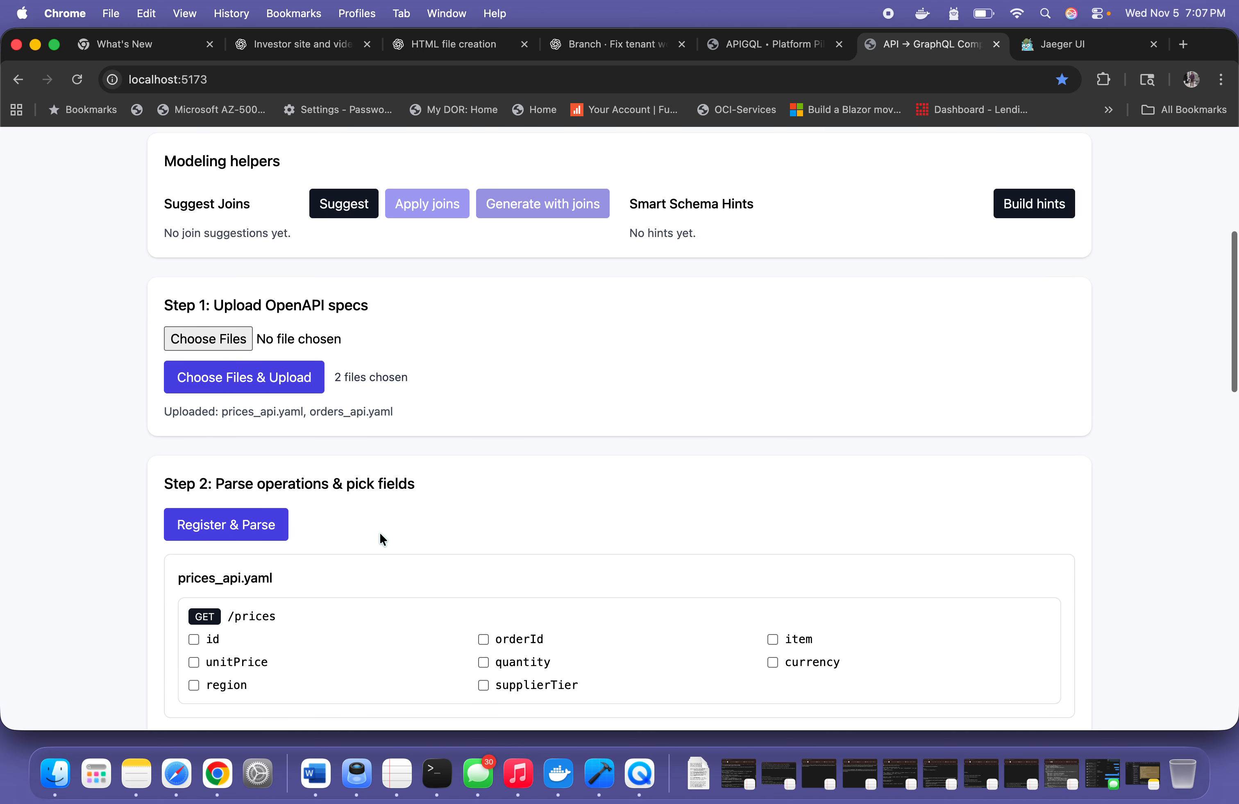
scroll(379, 531, "down", 3)
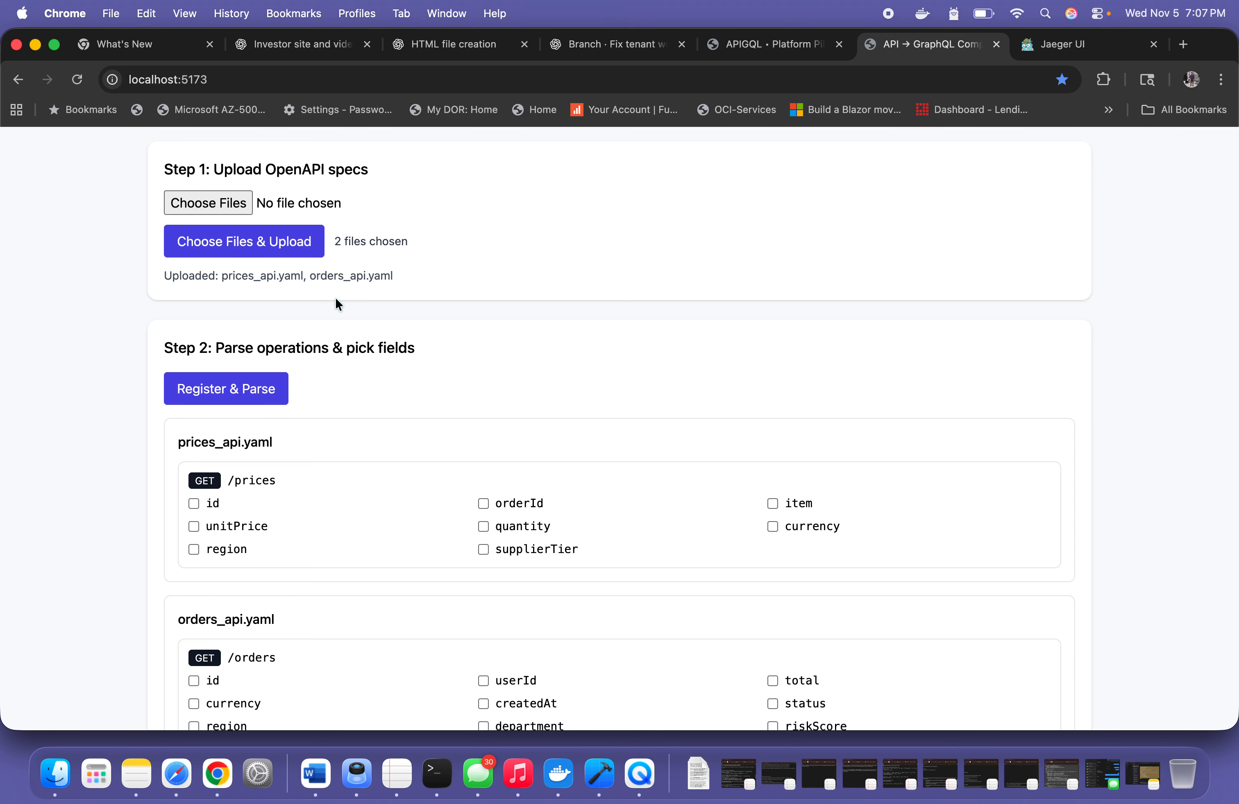
scroll(336, 299, "up", 5)
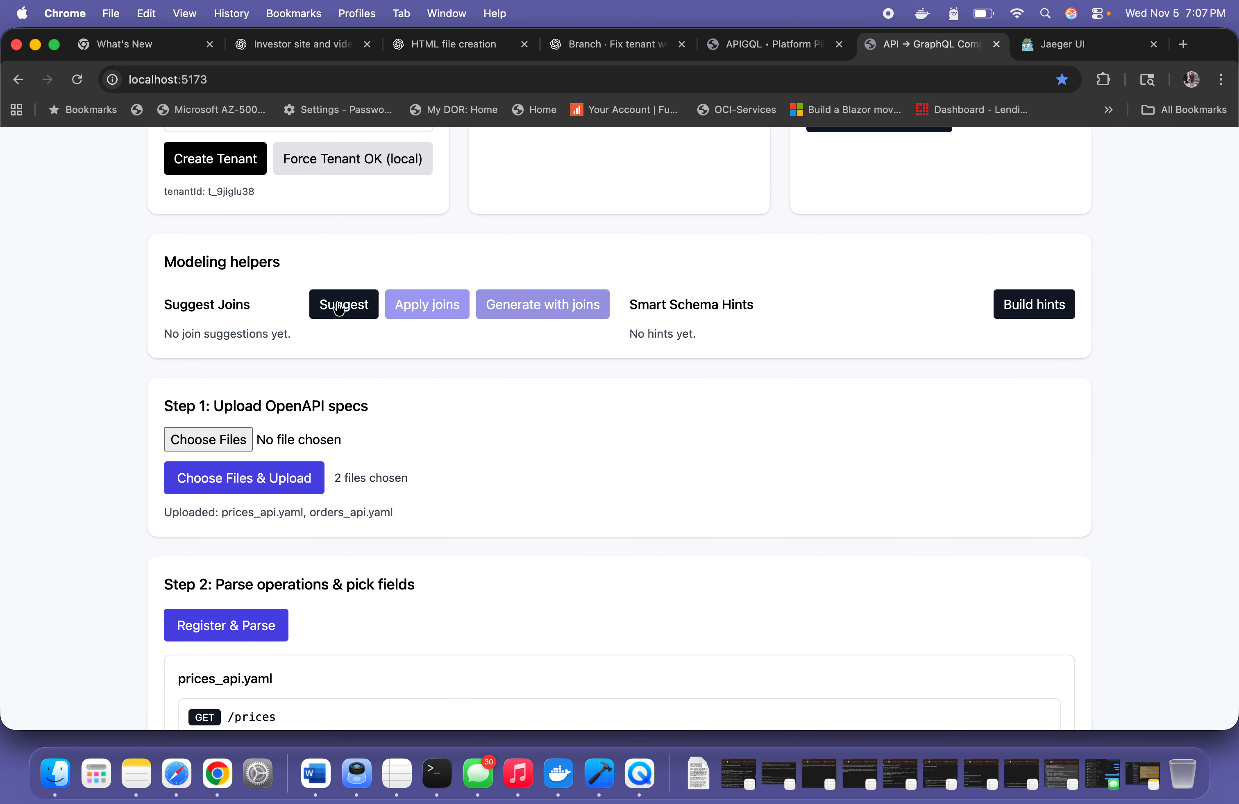
left_click(338, 307)
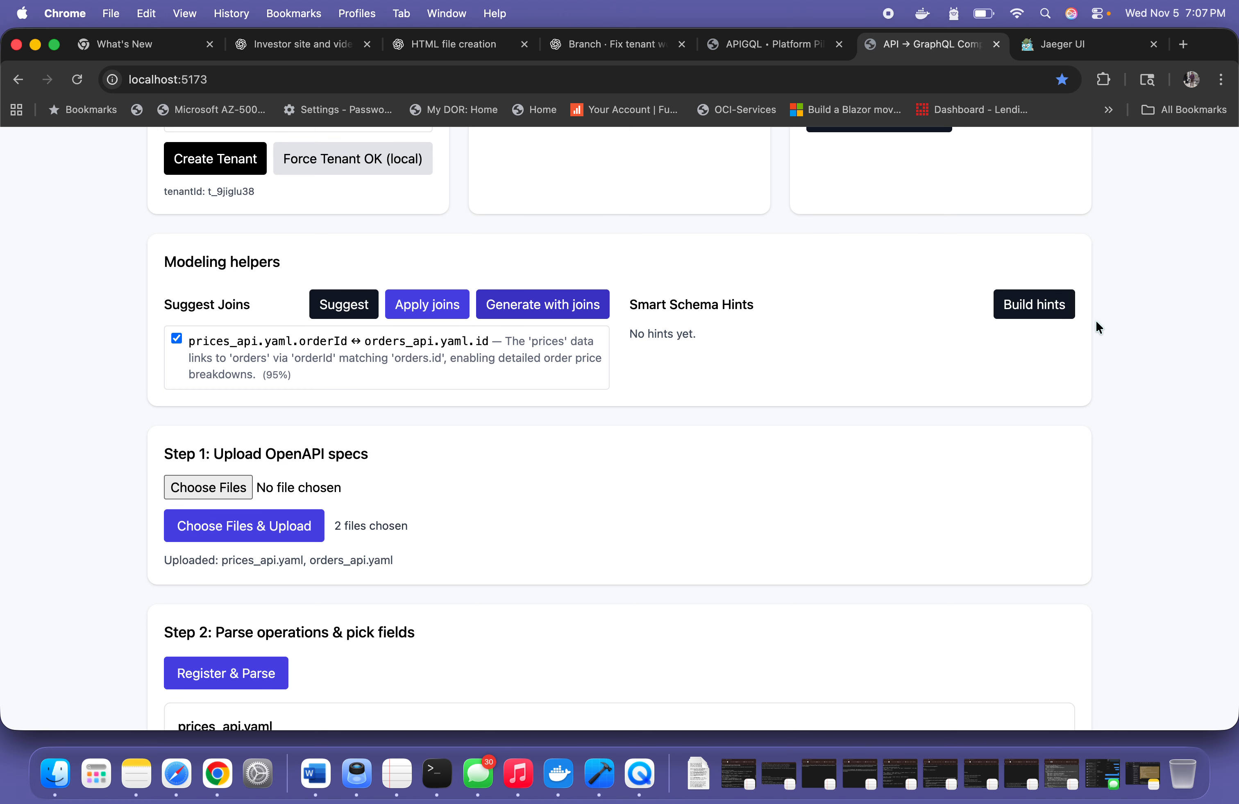
left_click(1035, 313)
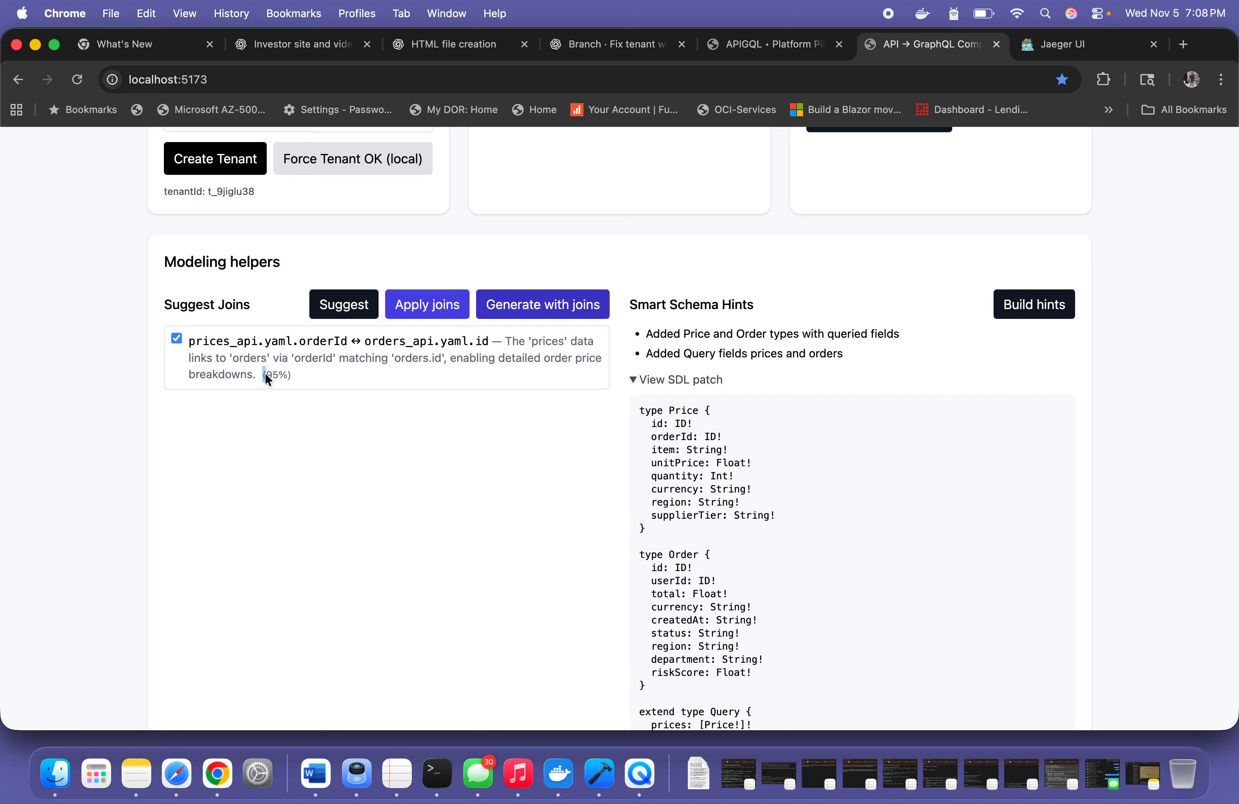
Apply the suggested join between prices_api.yaml.orderId and orders_api.yaml.id, and generate the GraphQL with joins
left_click_drag(262, 374, 285, 375)
scroll(515, 304, "up", 8)
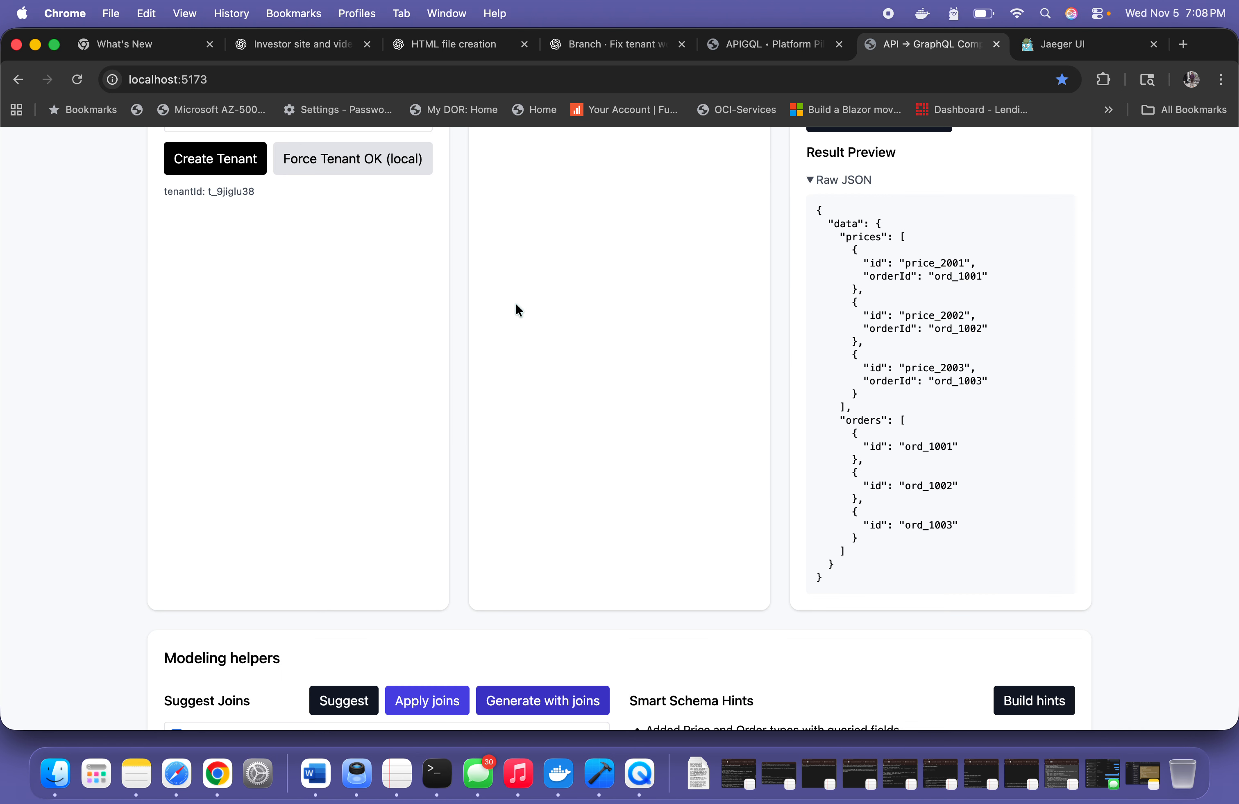
scroll(340, 512, "down", 10)
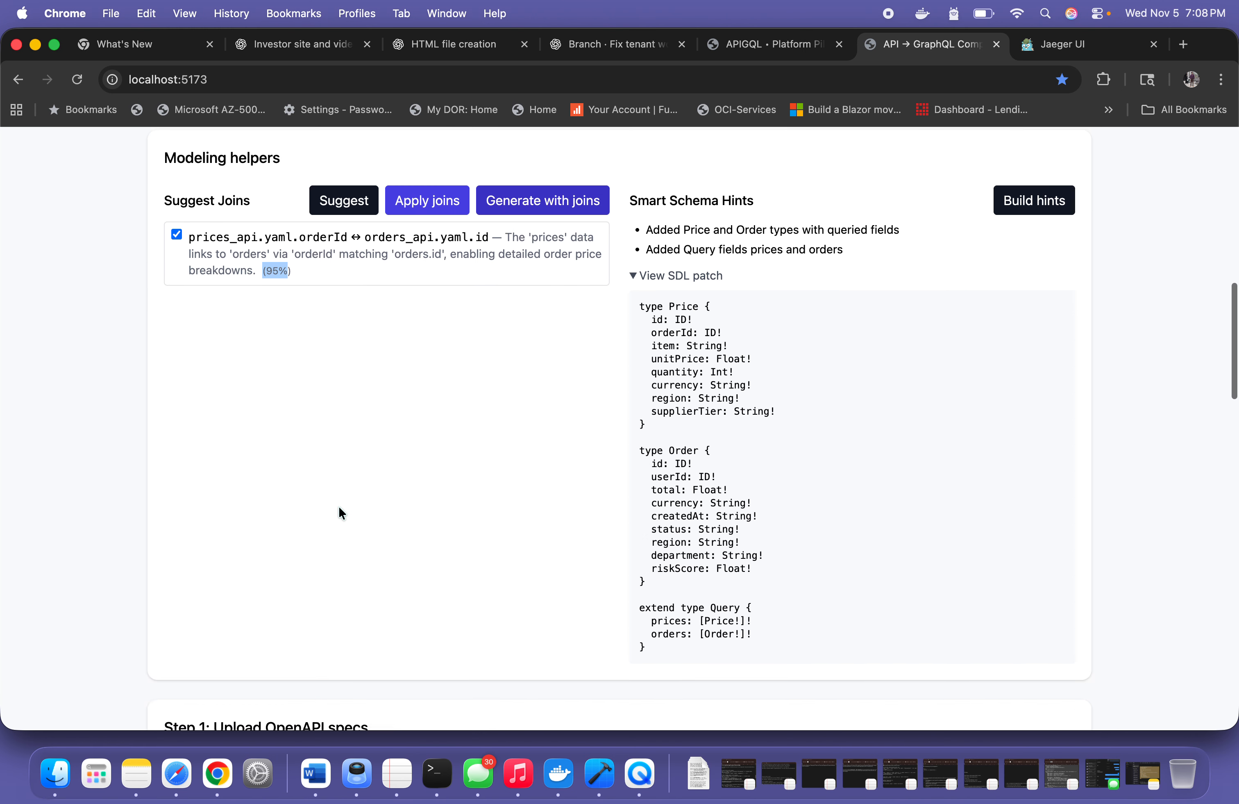
Examine the console log entries for tenant creation, workspace creation and the spec upload
scroll(338, 509, "down", 20)
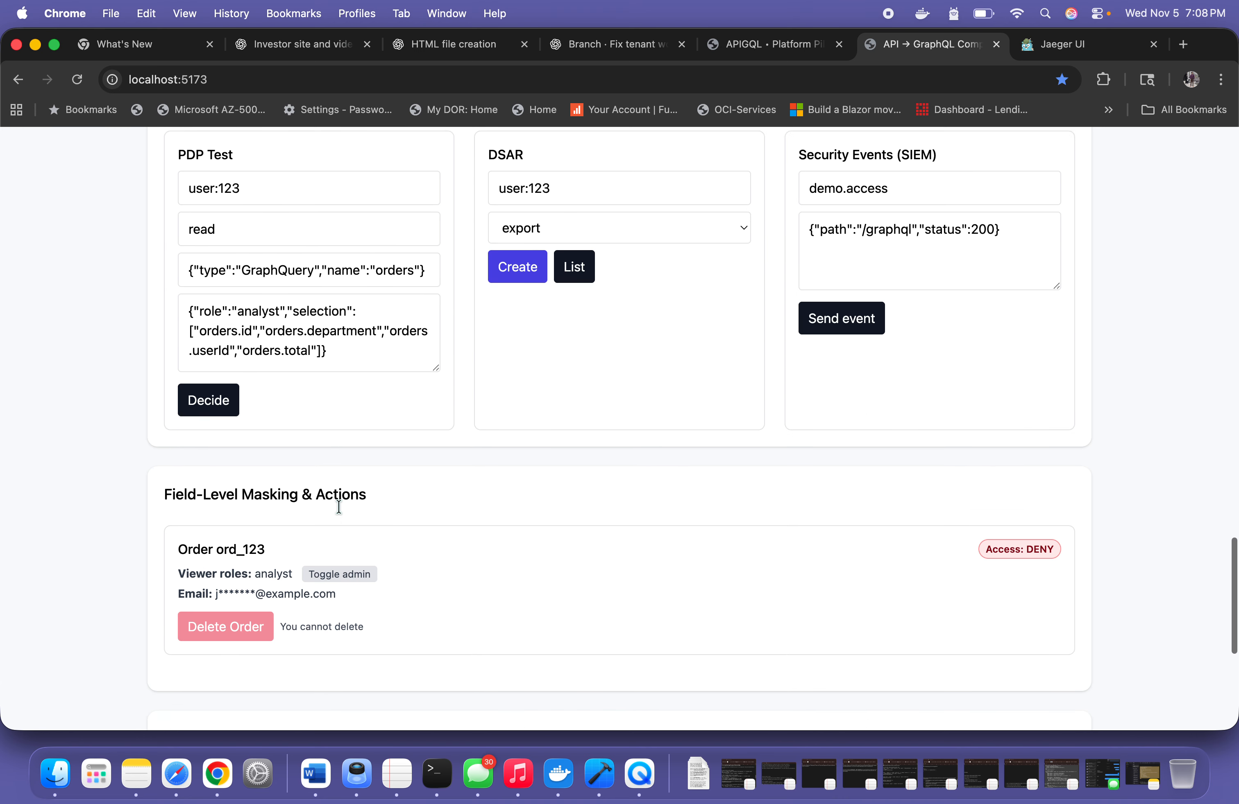
scroll(339, 507, "down", 6)
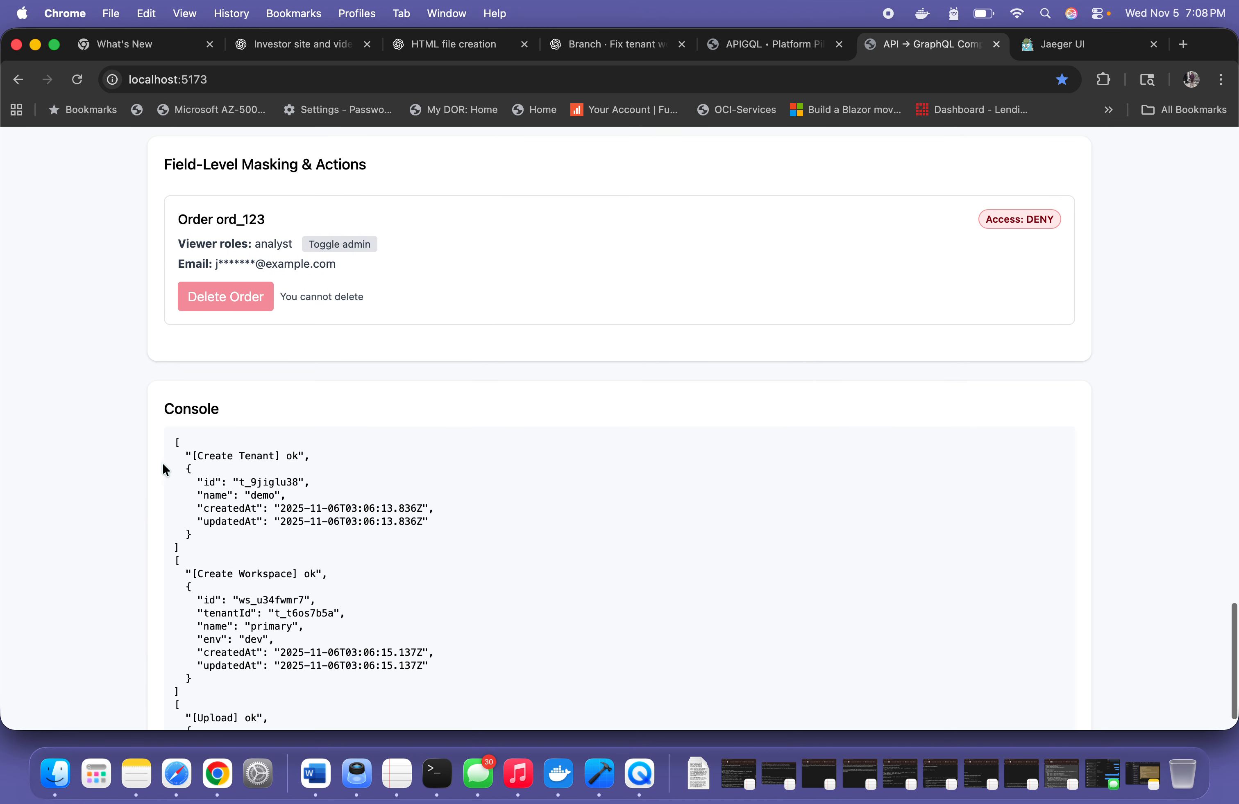
left_click_drag(172, 442, 359, 513)
scroll(359, 513, "down", 3)
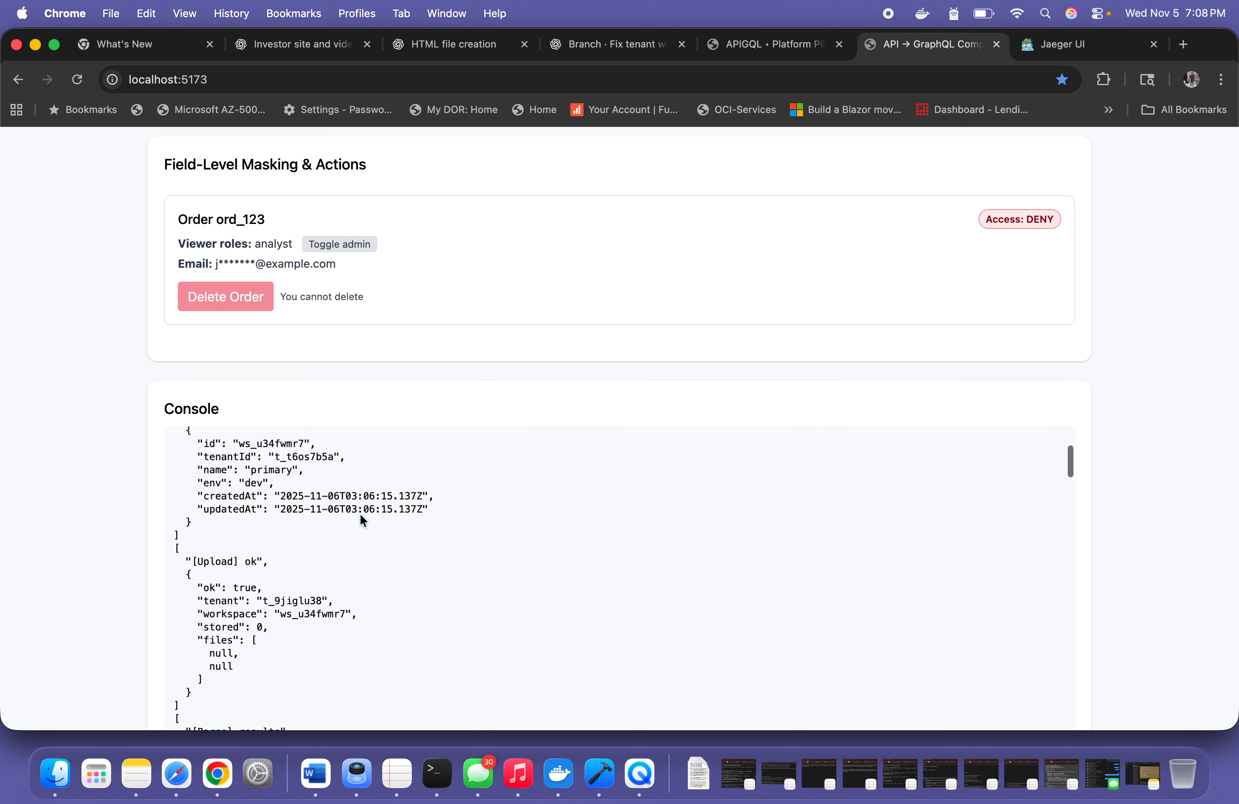
scroll(360, 513, "up", 1)
left_click_drag(173, 484, 382, 570)
scroll(383, 570, "down", 2)
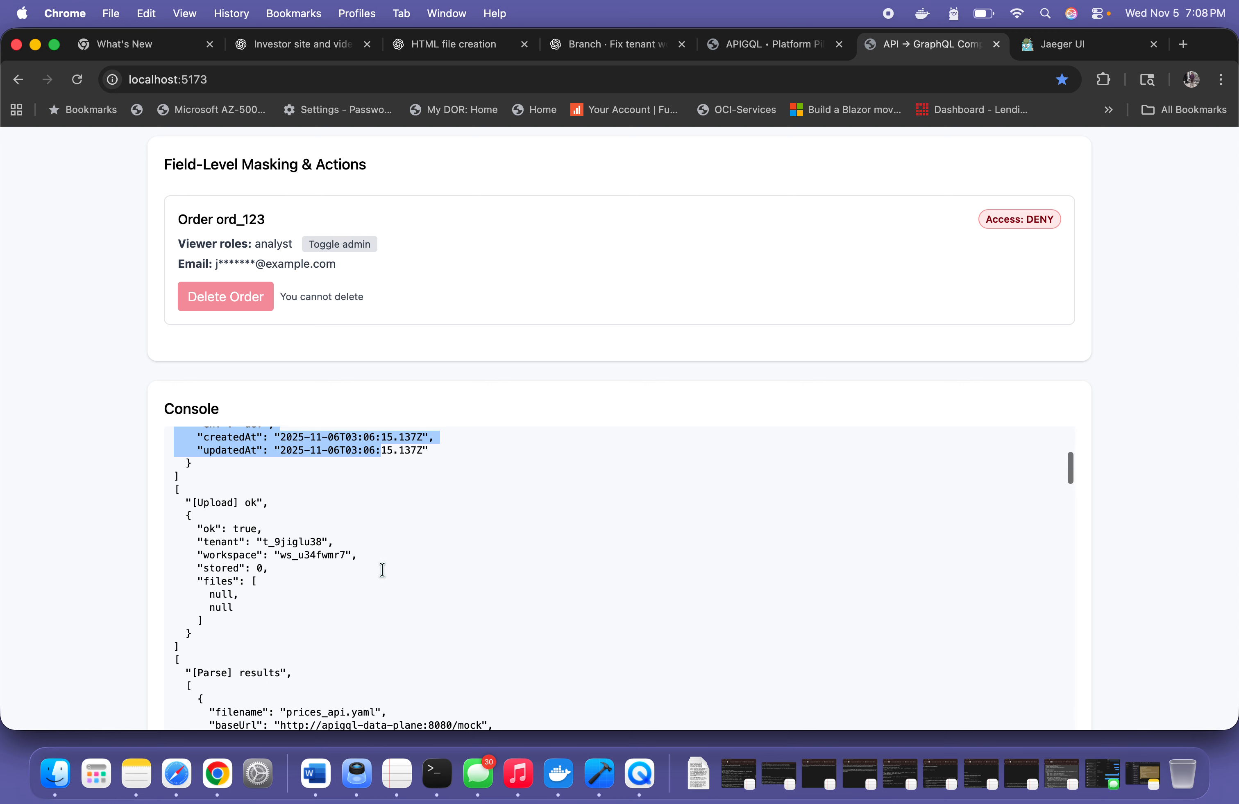
scroll(238, 582, "down", 1)
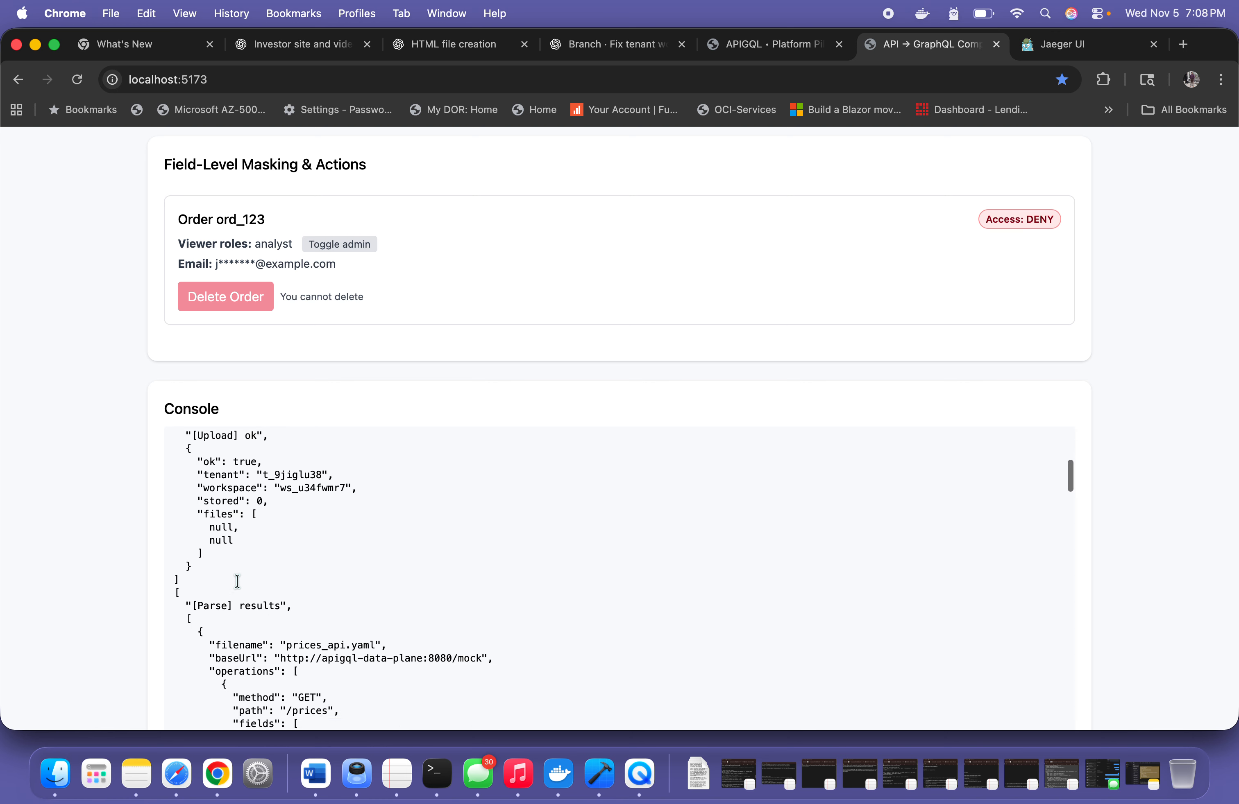
Examine the console log entries for the parse results, join suggestions and LLM schema hints
scroll(237, 581, "down", 2)
left_click_drag(281, 530, 310, 554)
scroll(307, 530, "down", 4)
scroll(311, 553, "down", 1)
scroll(311, 553, "up", 3)
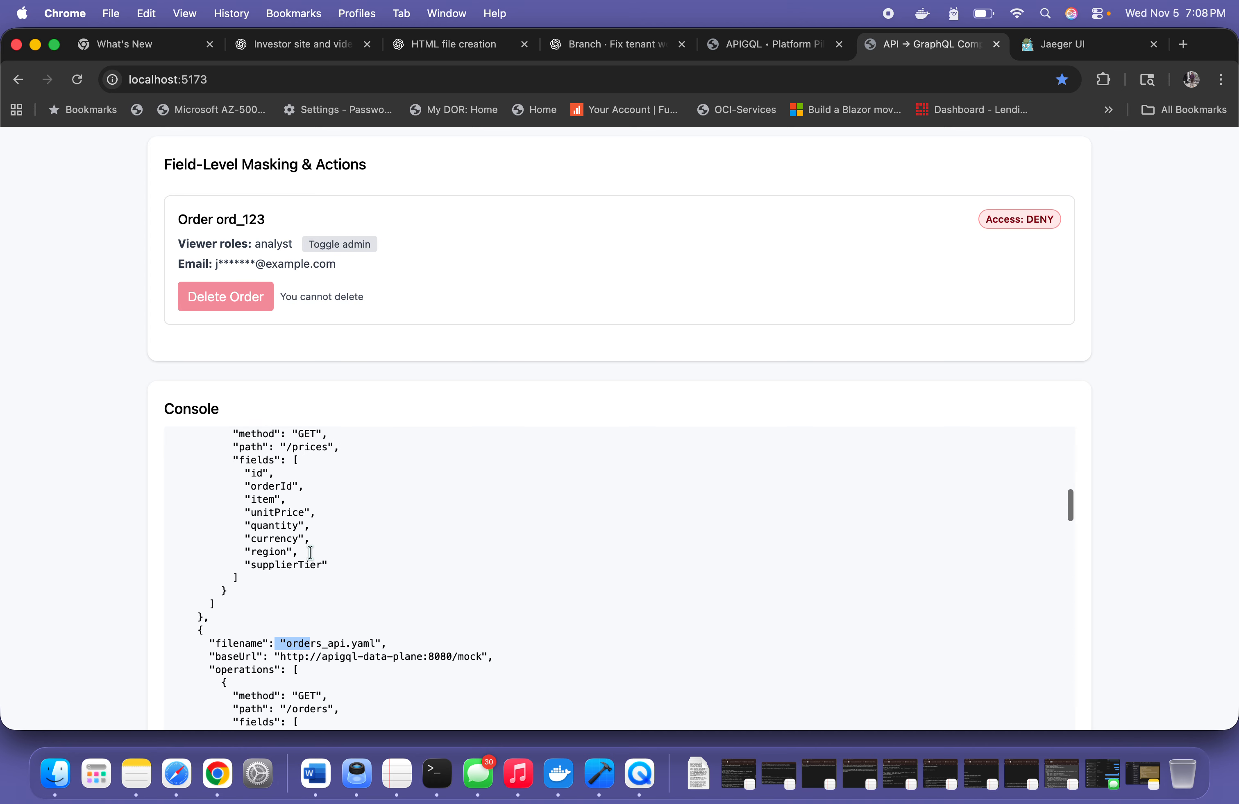
scroll(310, 553, "down", 10)
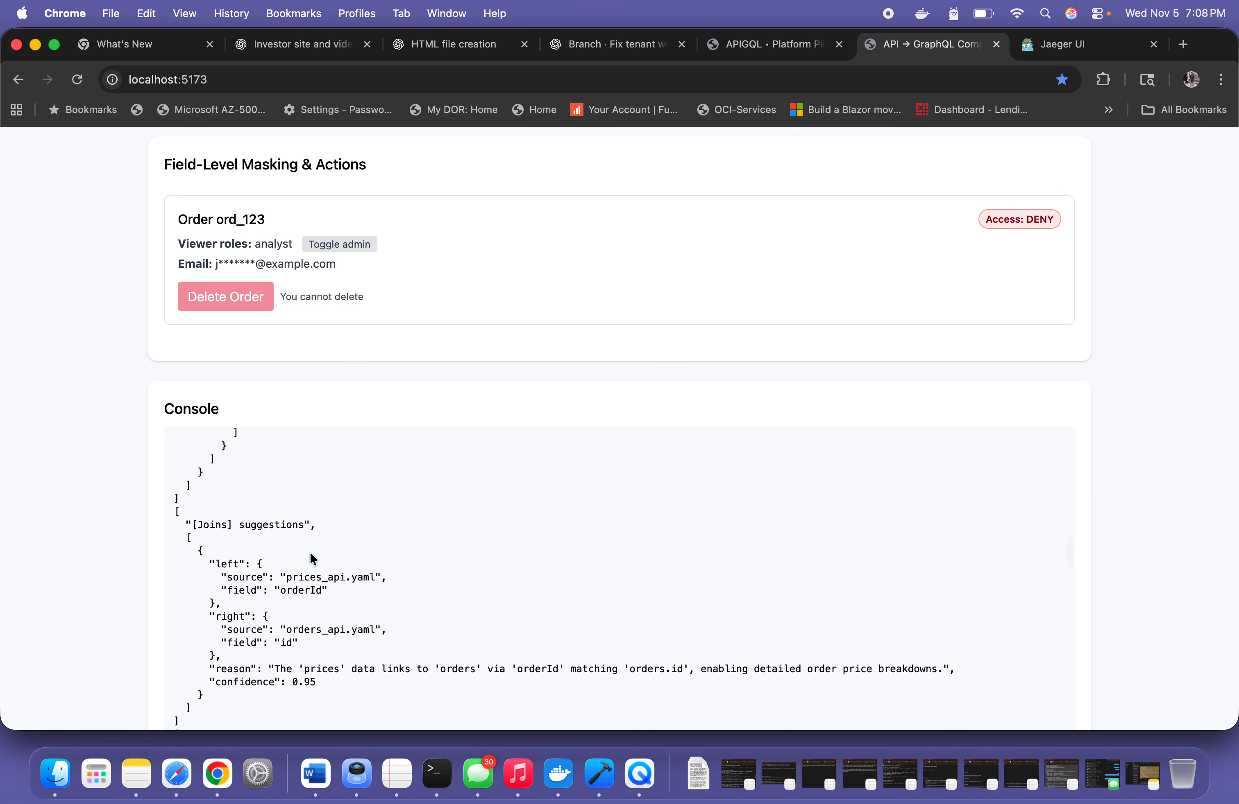
scroll(255, 582, "down", 7)
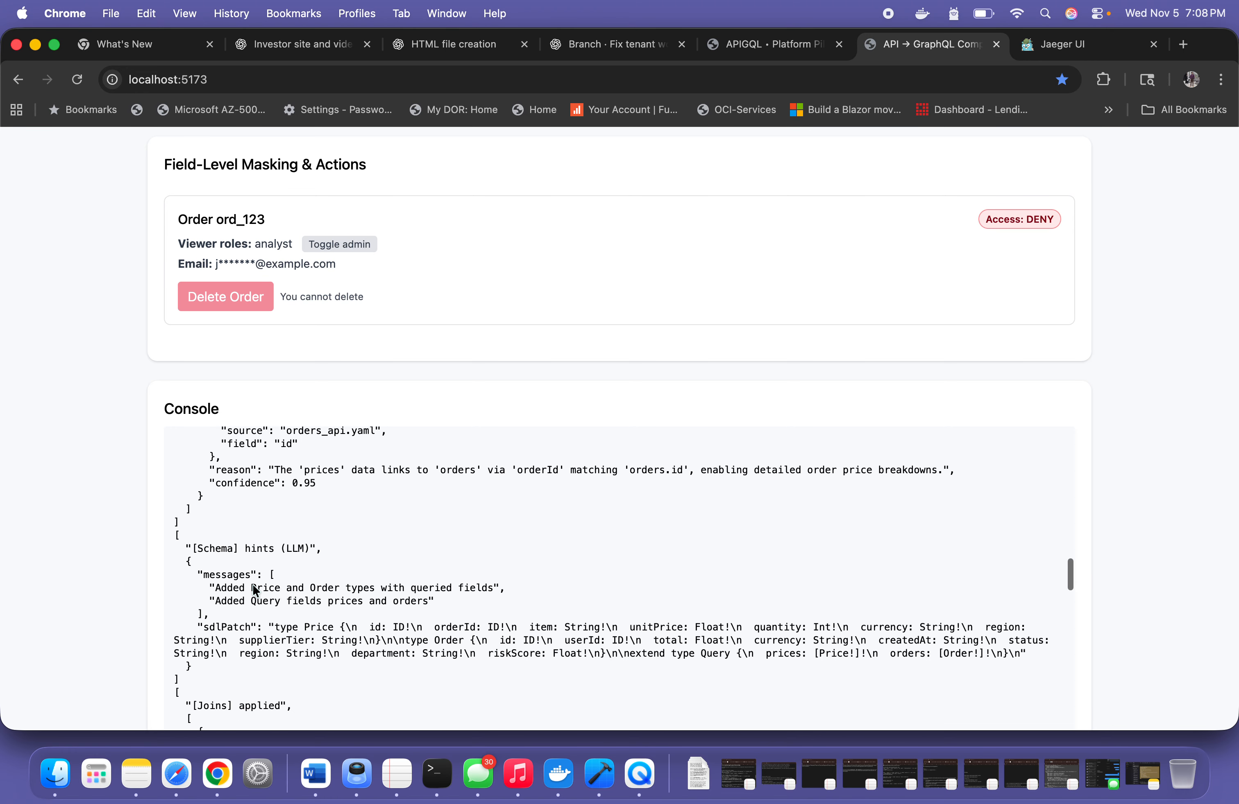
scroll(255, 591, "down", 1)
left_click_drag(186, 525, 389, 528)
left_click(427, 519)
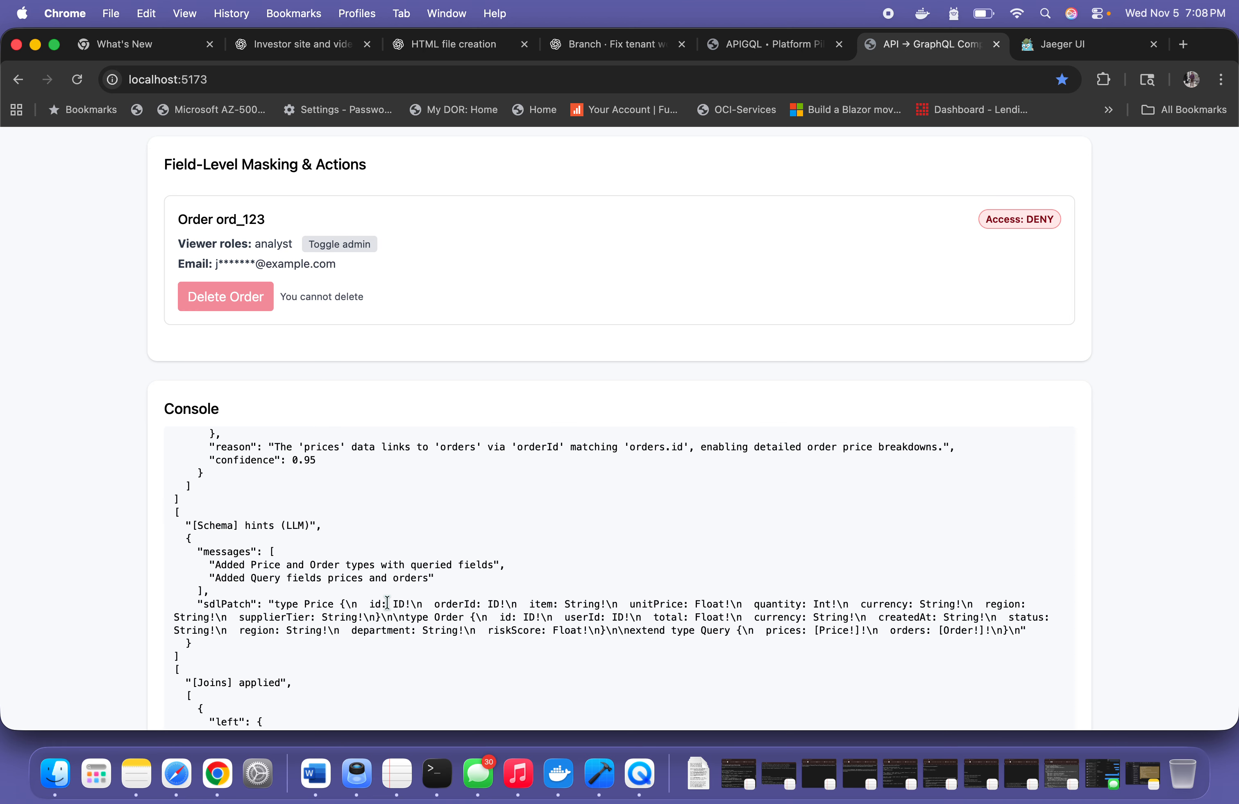
Examine the console log entries for the applied joins, the generation plan and the GraphQL result
scroll(387, 603, "down", 8)
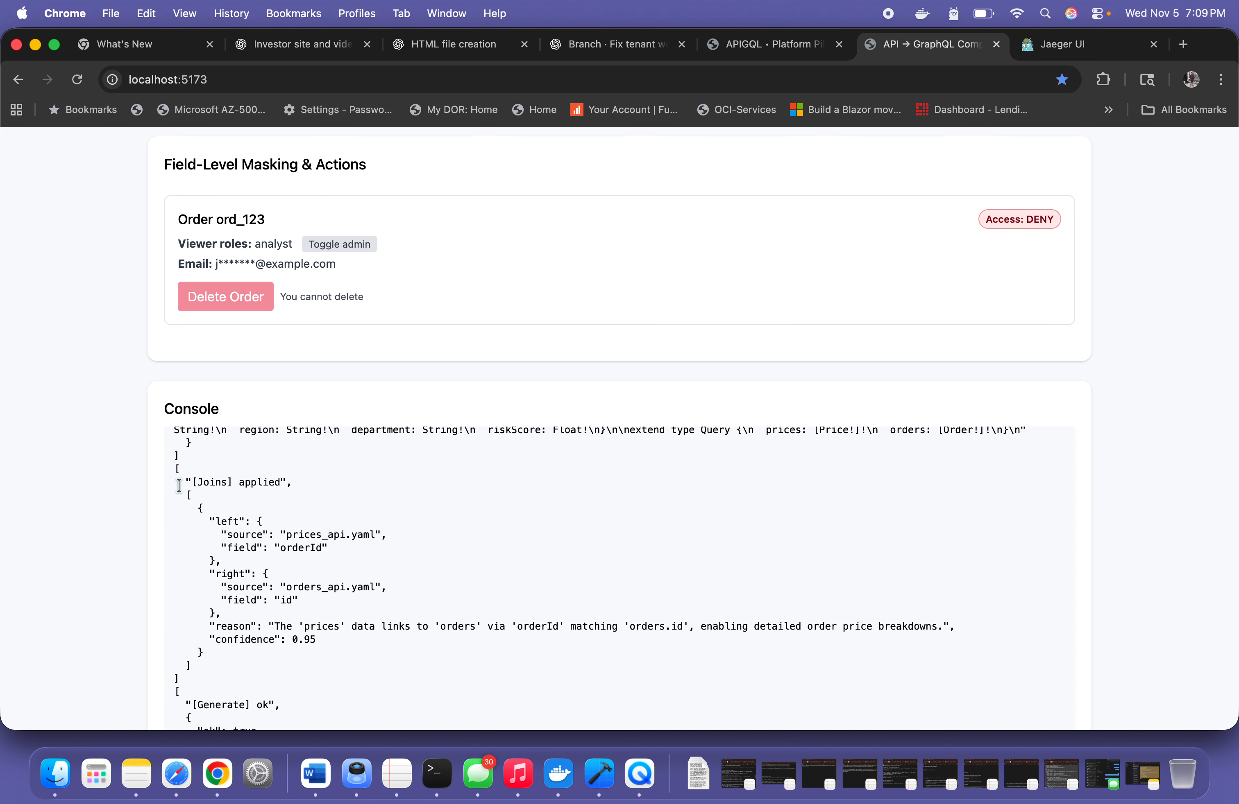
left_click_drag(180, 482, 357, 495)
scroll(358, 497, "down", 1)
scroll(357, 497, "down", 10)
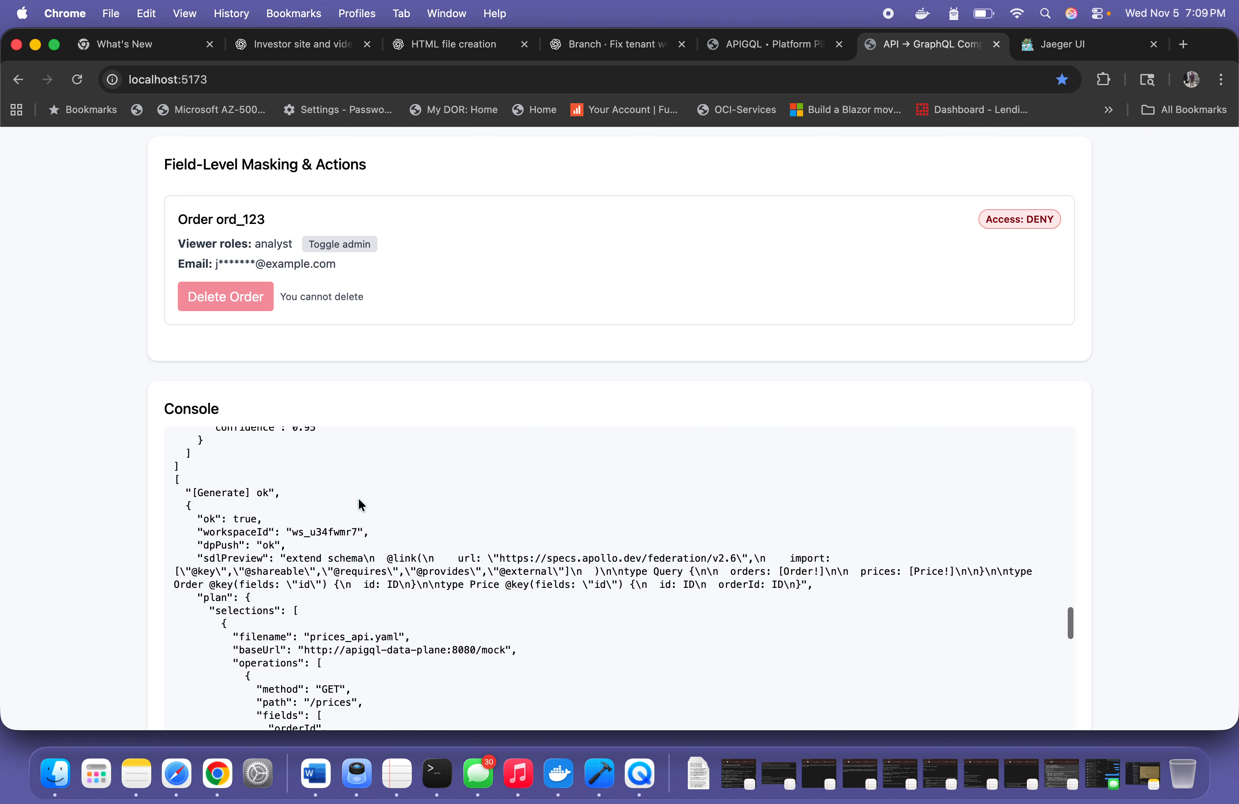
scroll(358, 497, "down", 20)
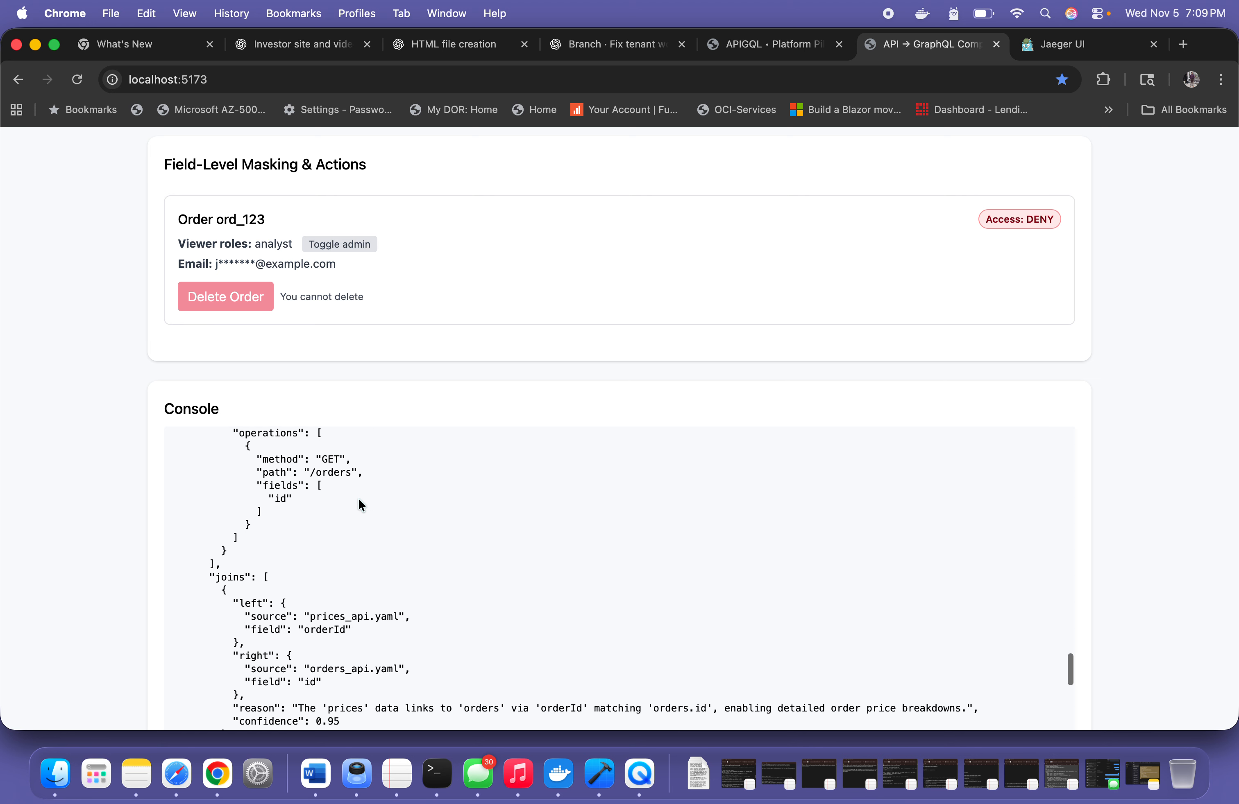
scroll(359, 503, "down", 3)
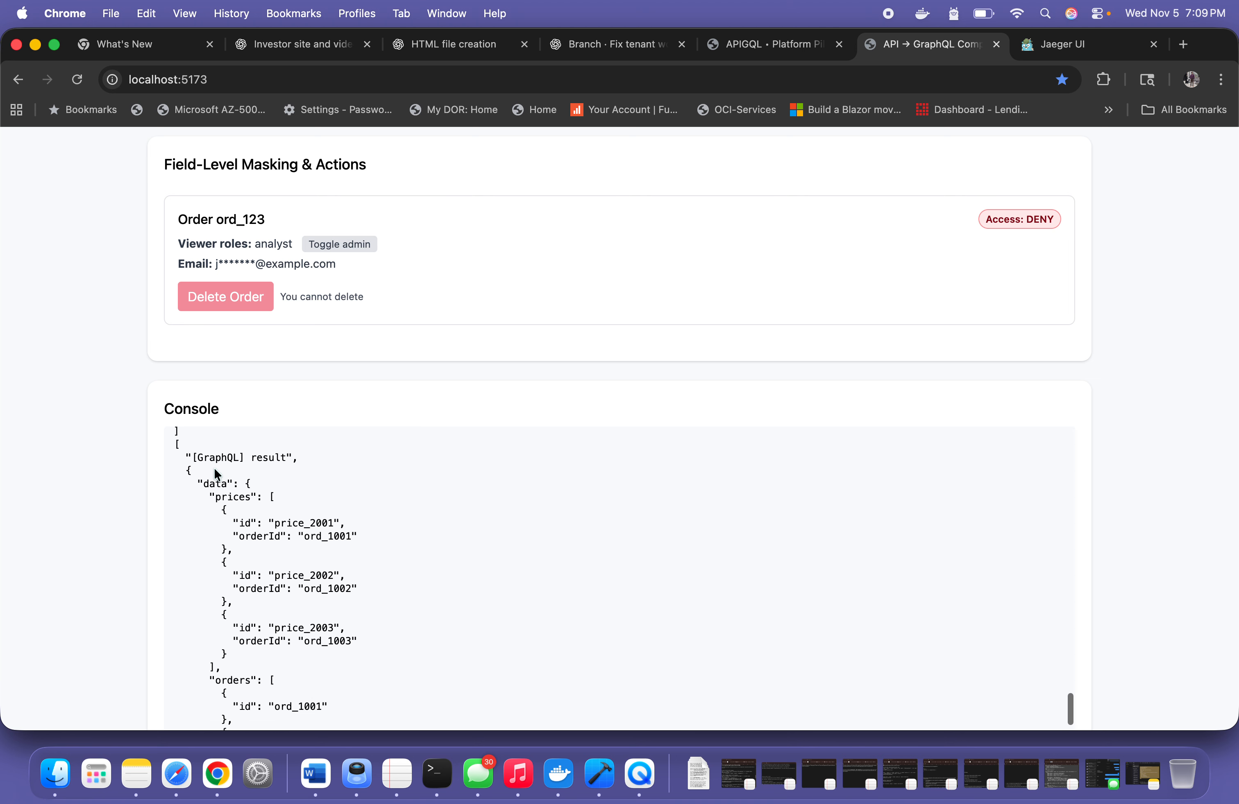
left_click_drag(167, 448, 479, 659)
scroll(479, 659, "down", 5)
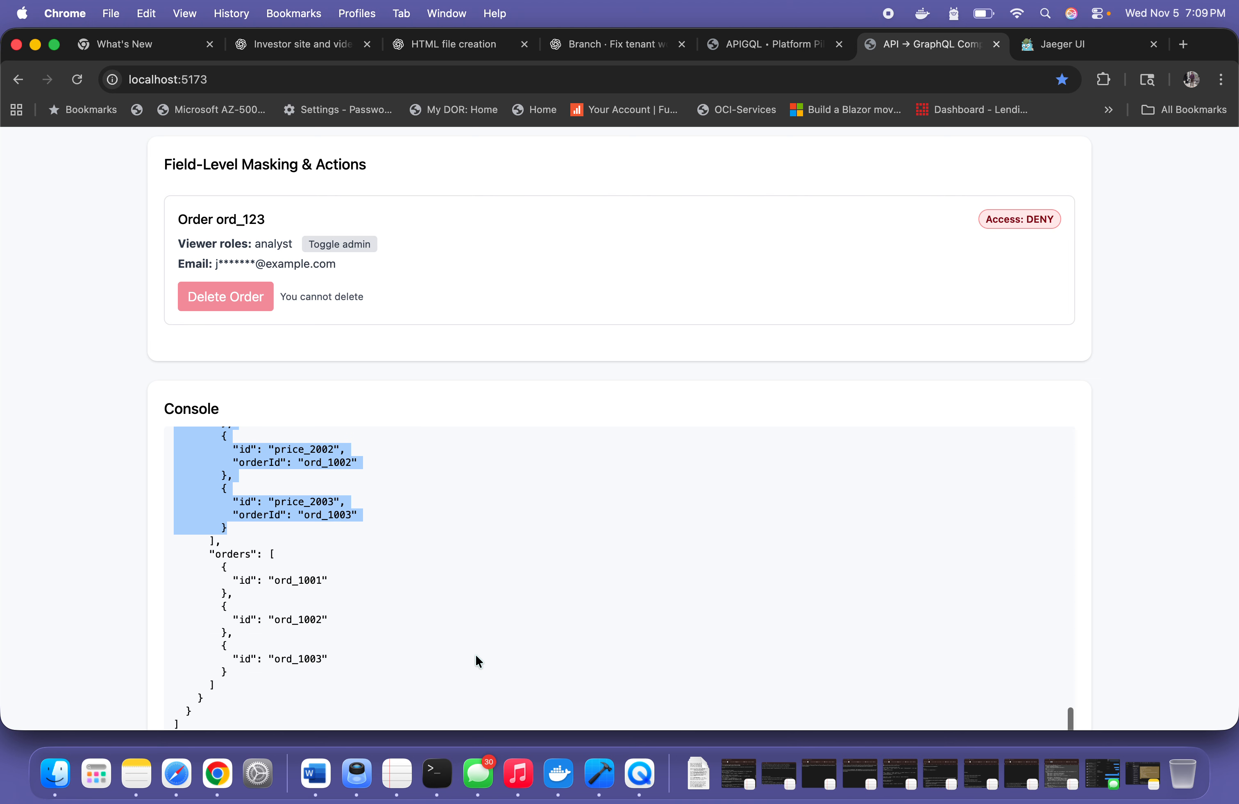
scroll(317, 589, "up", 6)
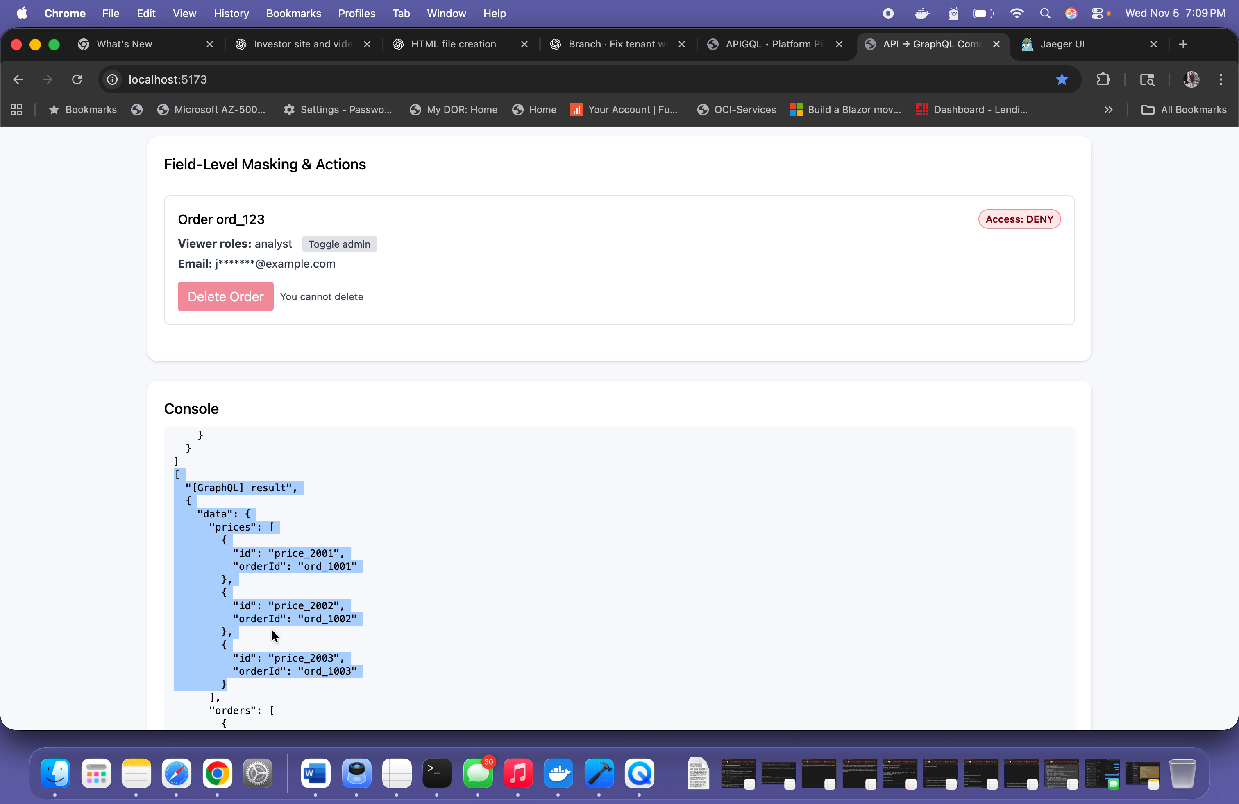
scroll(272, 630, "down", 6)
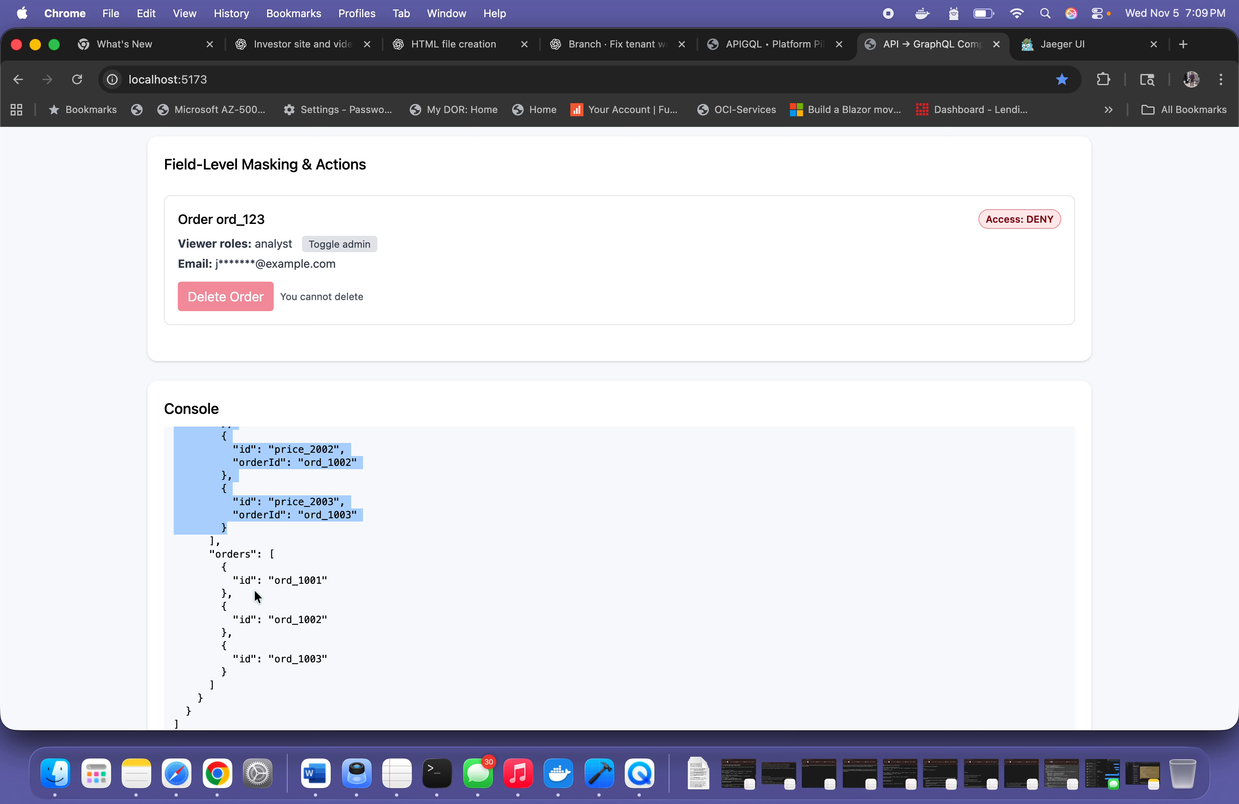
Add id, item, quantity, currency and supplierTier to the /prices selection, and currency, createdAt, status, region, department and riskScore to /orders
scroll(255, 592, "up", 10)
scroll(401, 372, "up", 15)
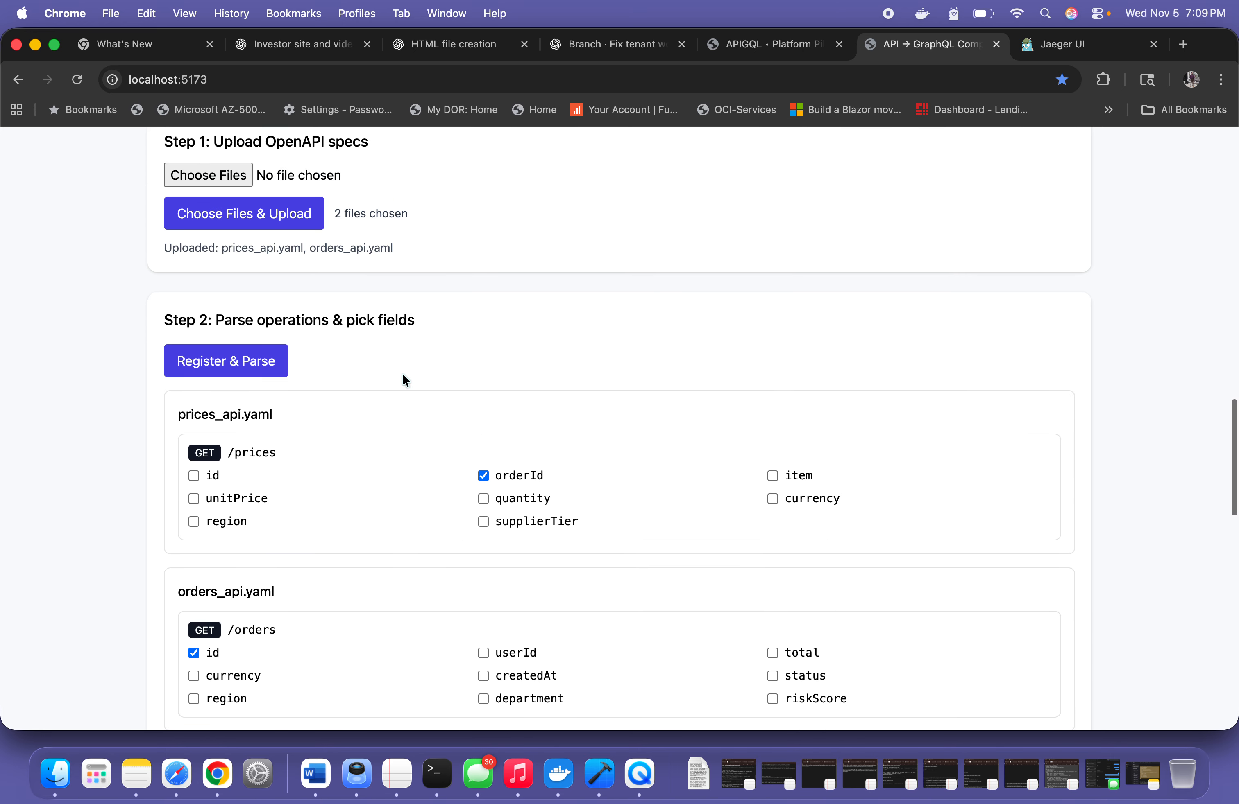
scroll(403, 376, "up", 6)
scroll(402, 376, "down", 7)
scroll(403, 376, "up", 5)
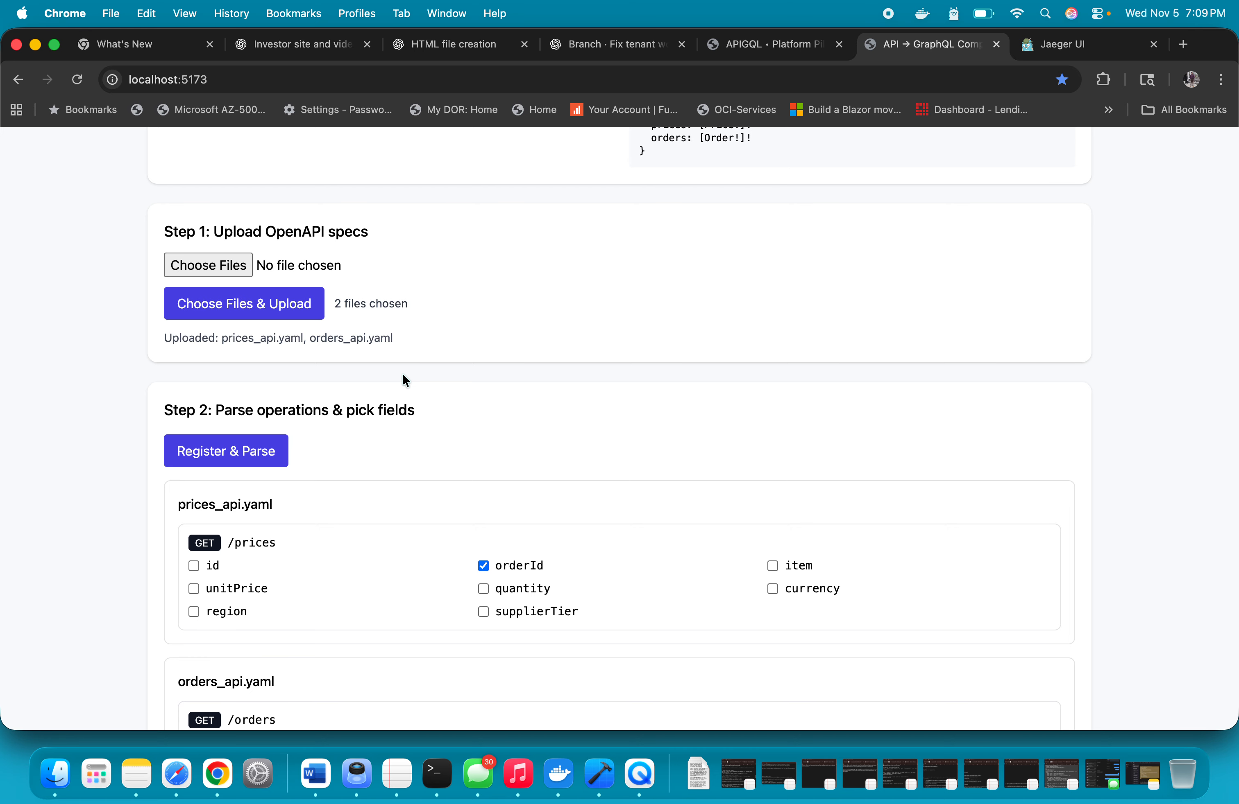
scroll(403, 376, "down", 5)
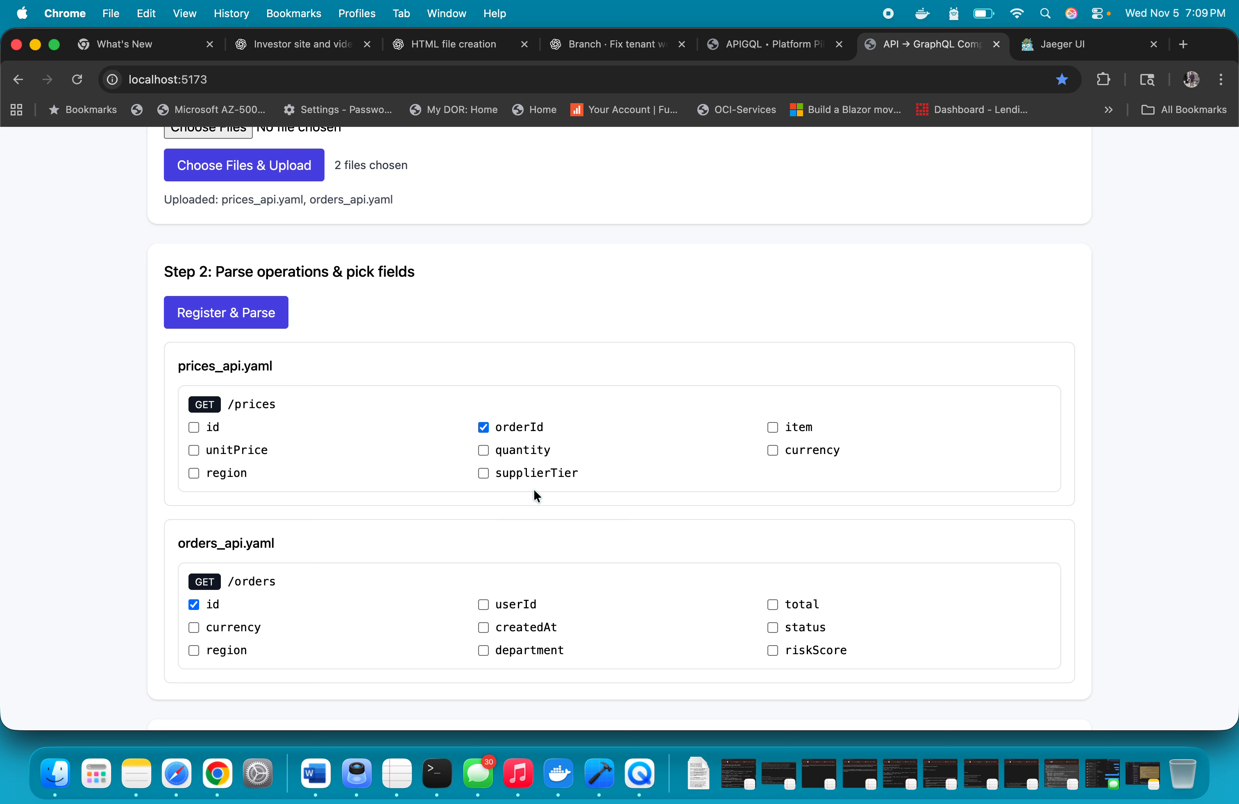
left_click(481, 473)
left_click(479, 448)
left_click(194, 651)
left_click(484, 630)
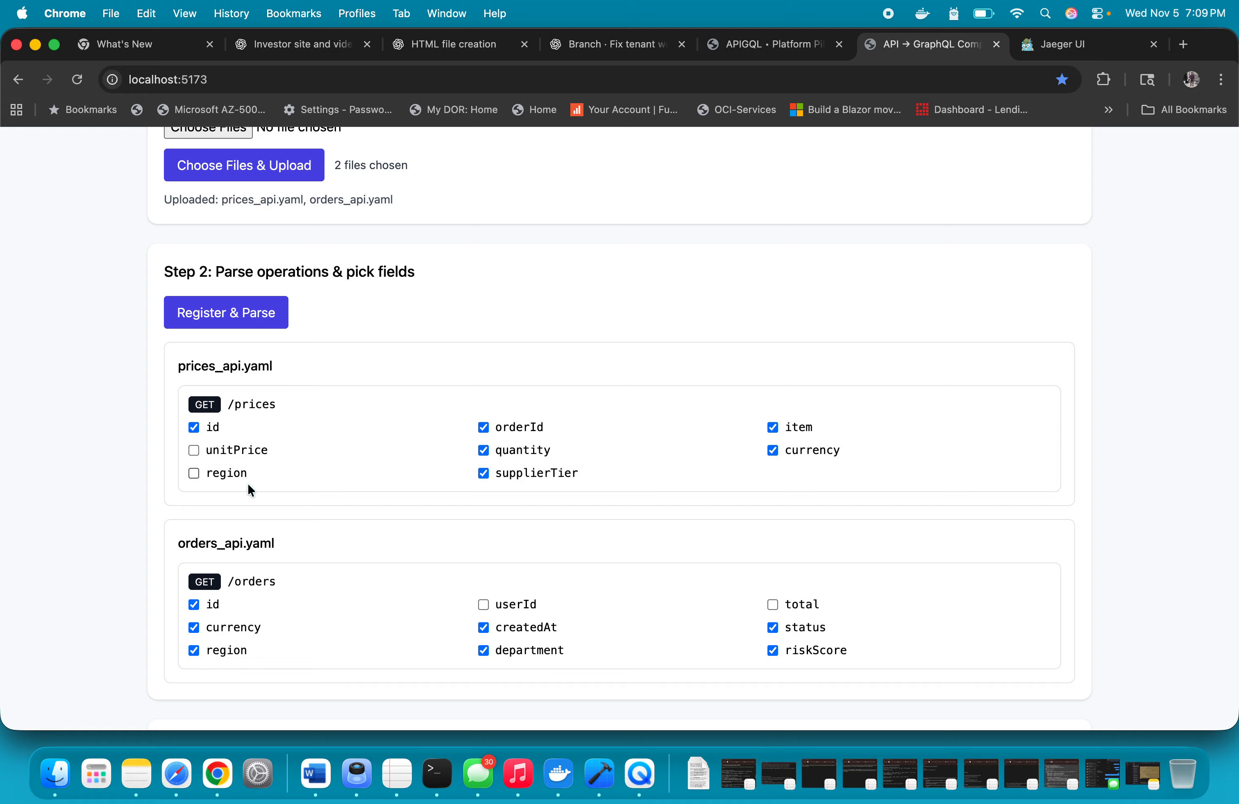
Generate the GraphQL from the selected /prices and /orders fields and preview the raw JSON result
scroll(827, 580, "down", 10)
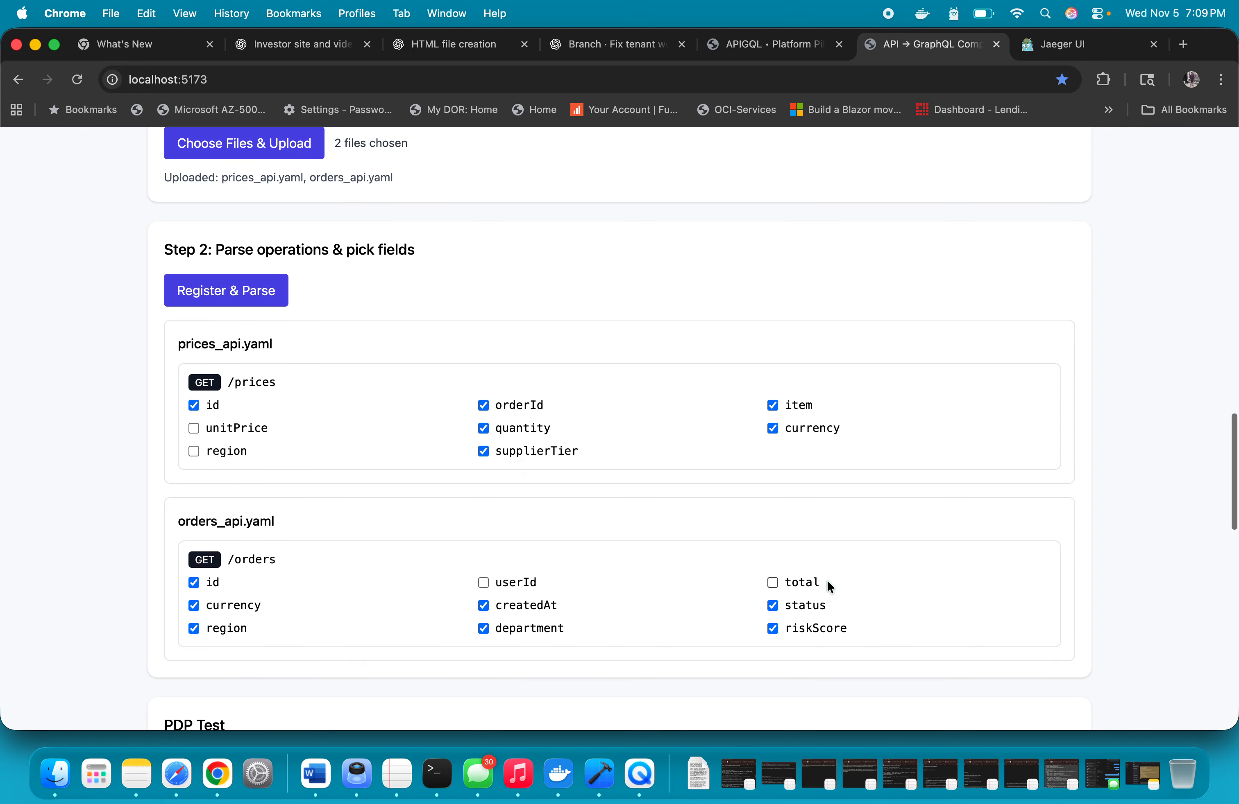
scroll(827, 580, "up", 20)
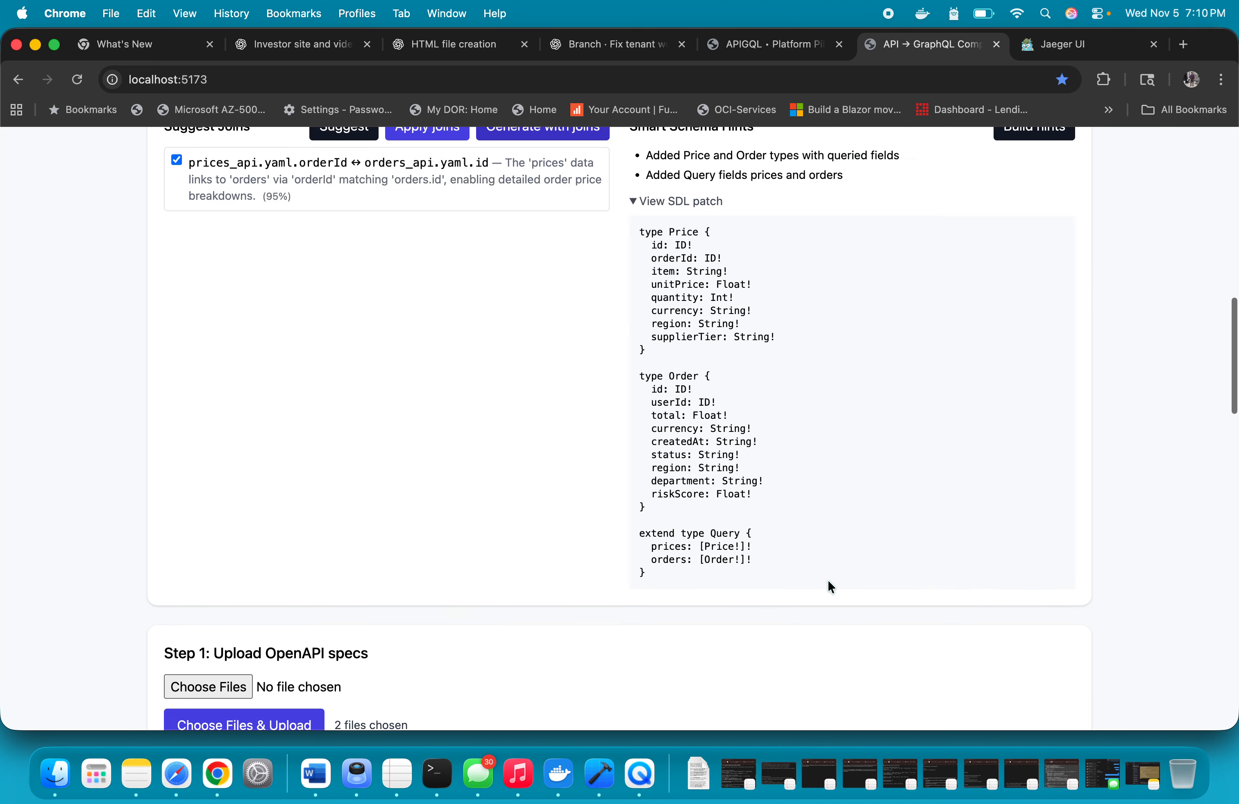
scroll(827, 580, "up", 4)
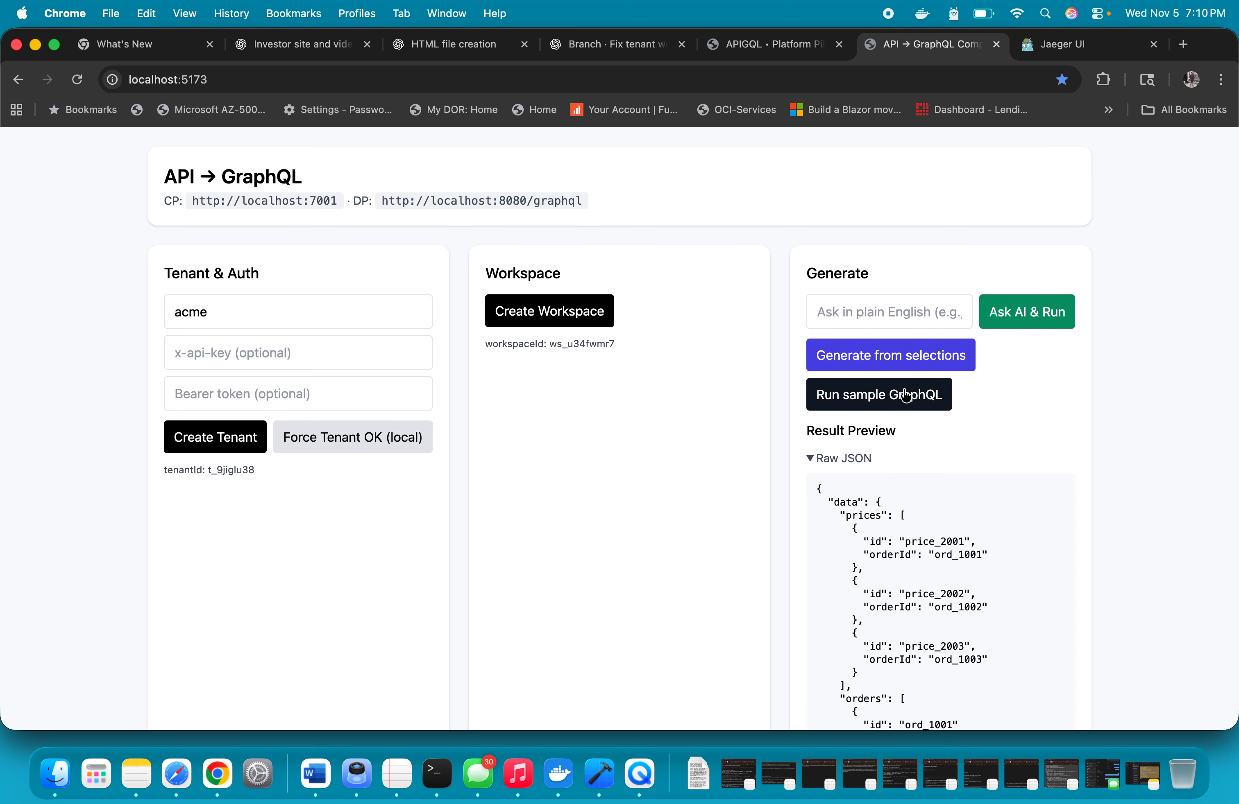
left_click(877, 362)
scroll(625, 588, "down", 15)
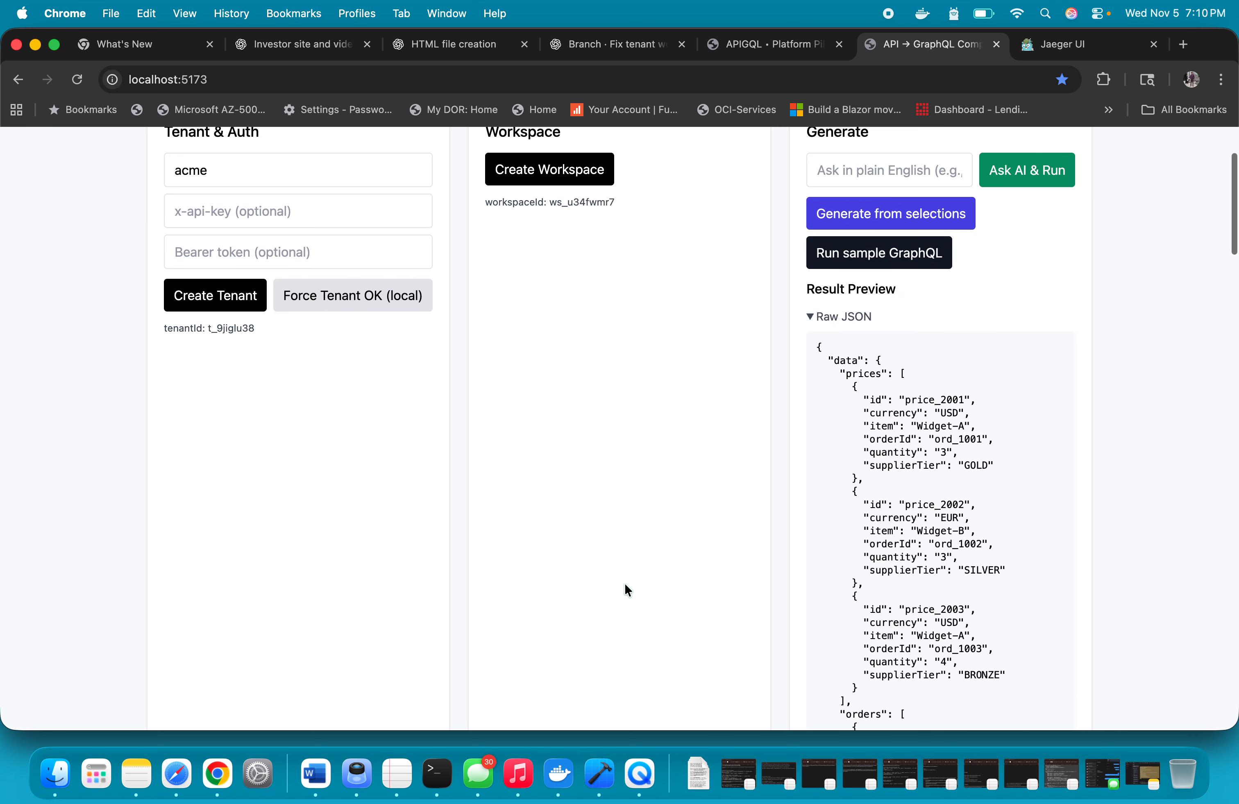
Examine the orders records of the latest GraphQL result in the console log
scroll(623, 583, "down", 15)
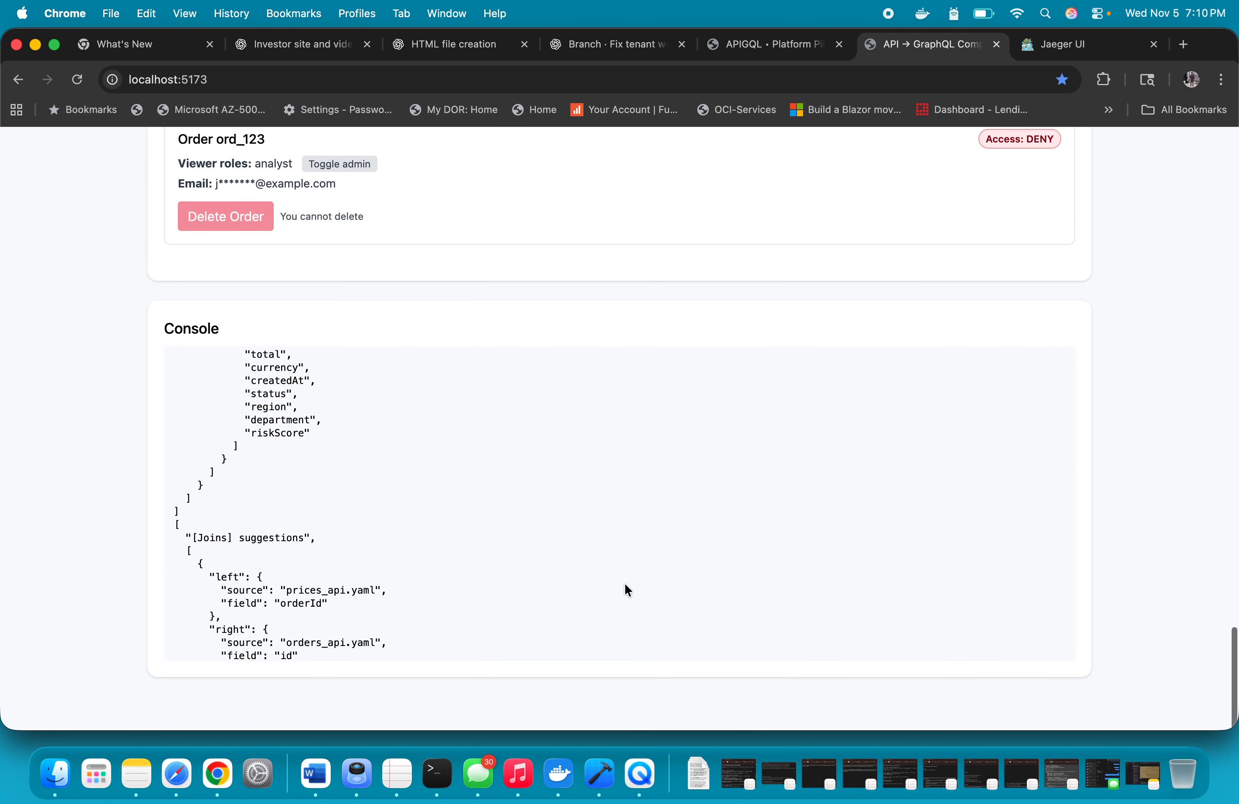
scroll(402, 669, "down", 3)
scroll(403, 669, "down", 10)
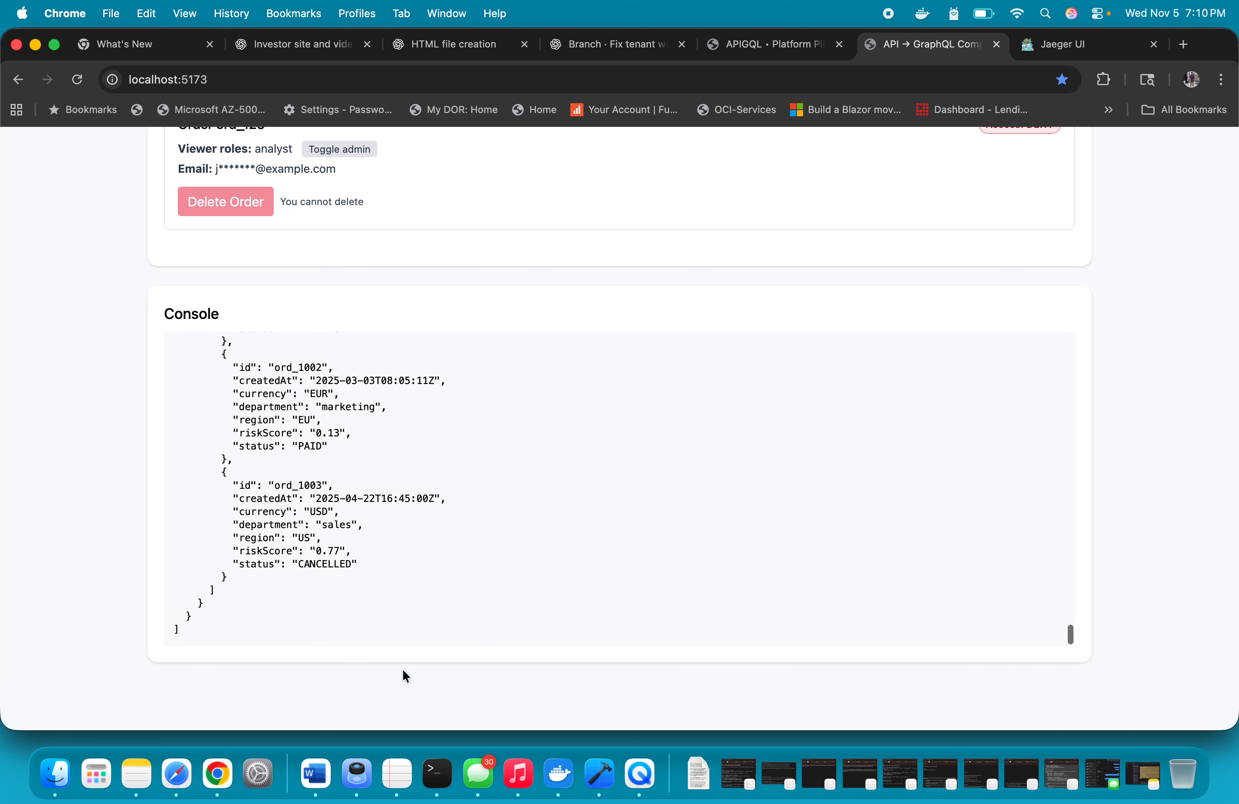
scroll(402, 661, "up", 4)
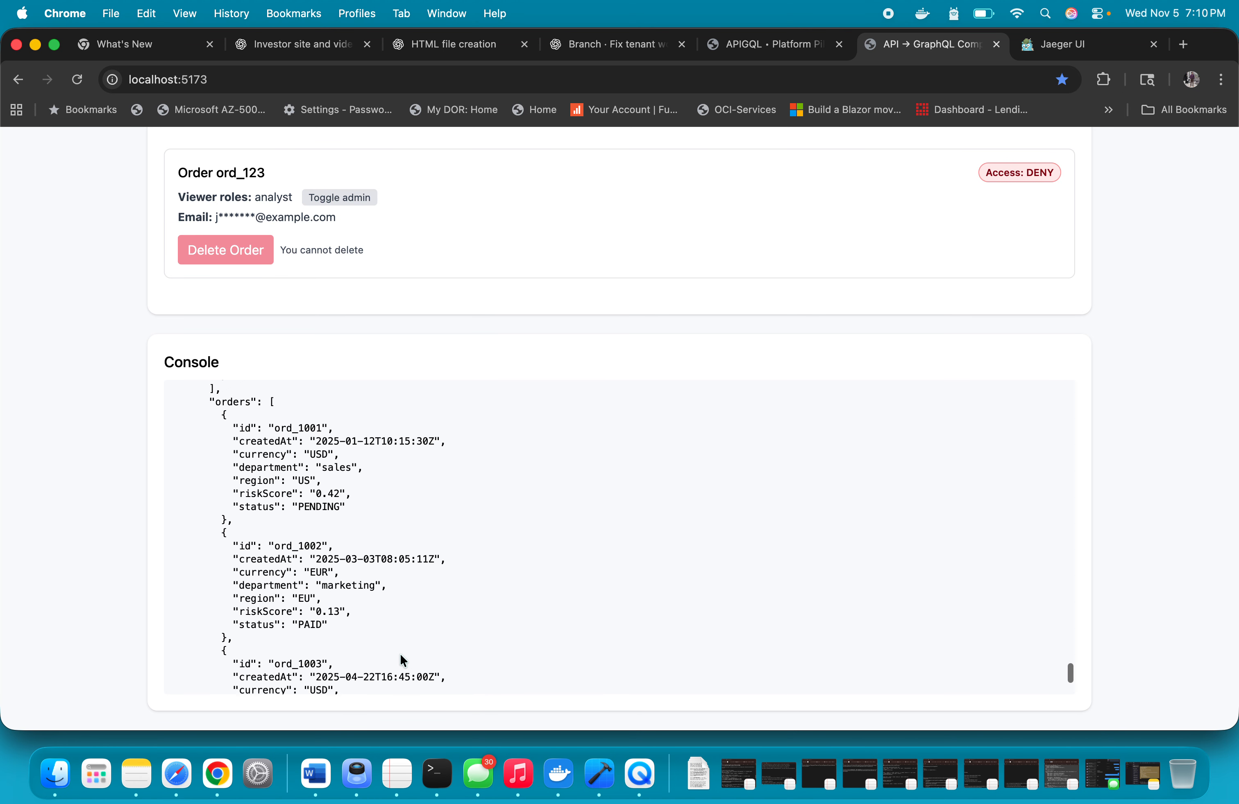
Compare the prices and orders records of the latest GraphQL result in the console log with the fields selected for both endpoints
left_click_drag(220, 443, 440, 538)
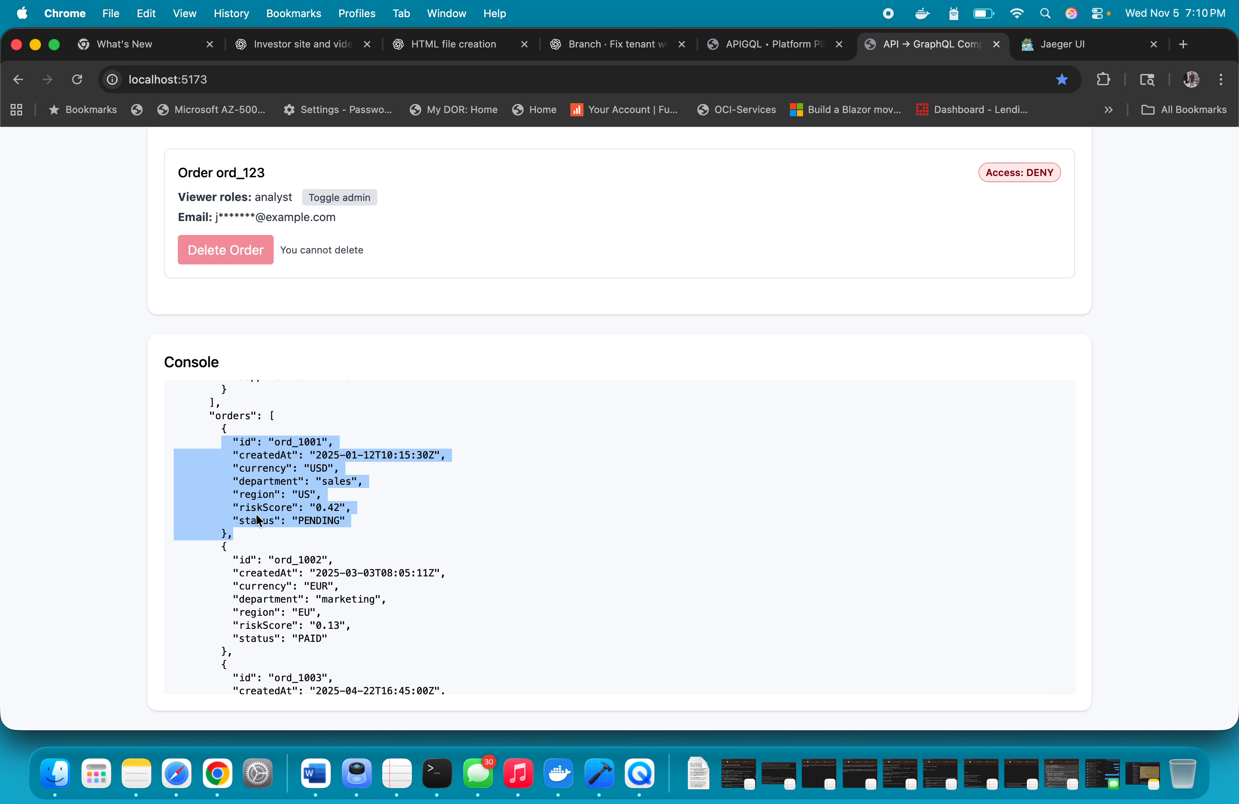
scroll(492, 470, "down", 15)
scroll(494, 477, "down", 5)
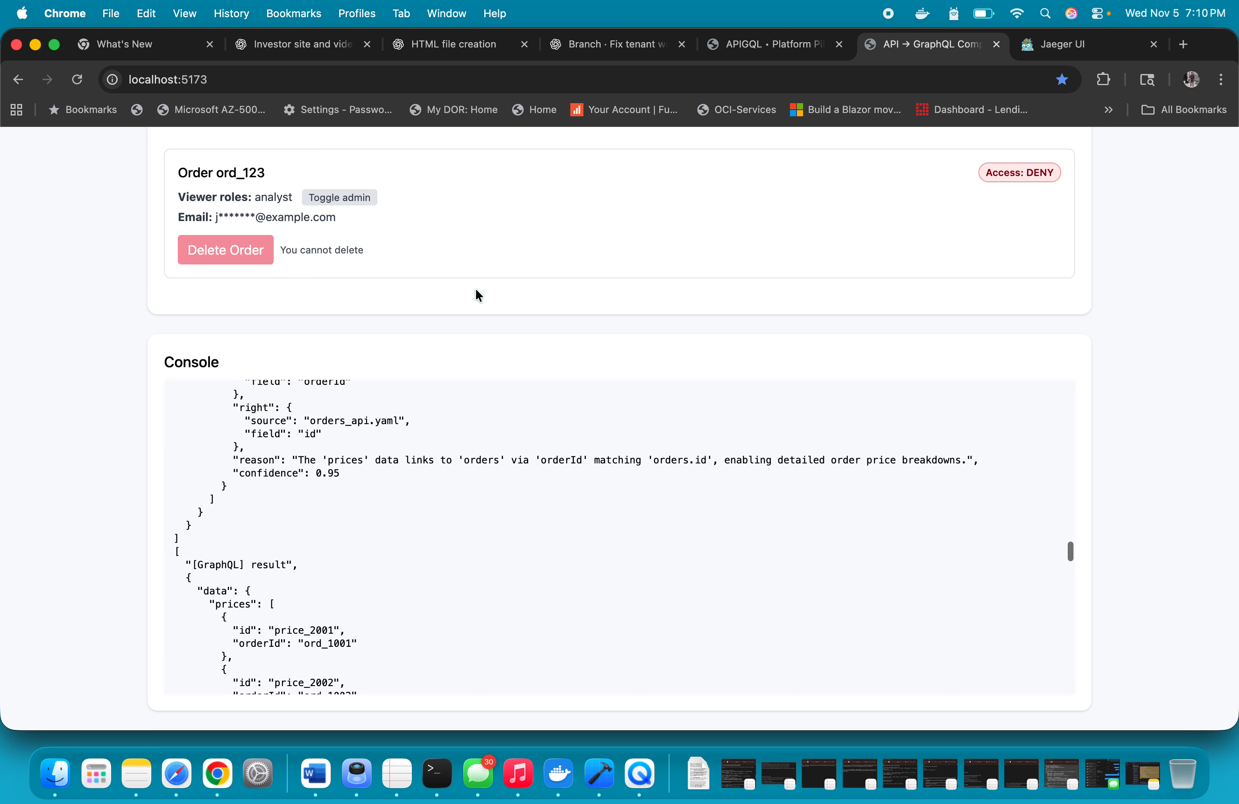
scroll(475, 287, "up", 10)
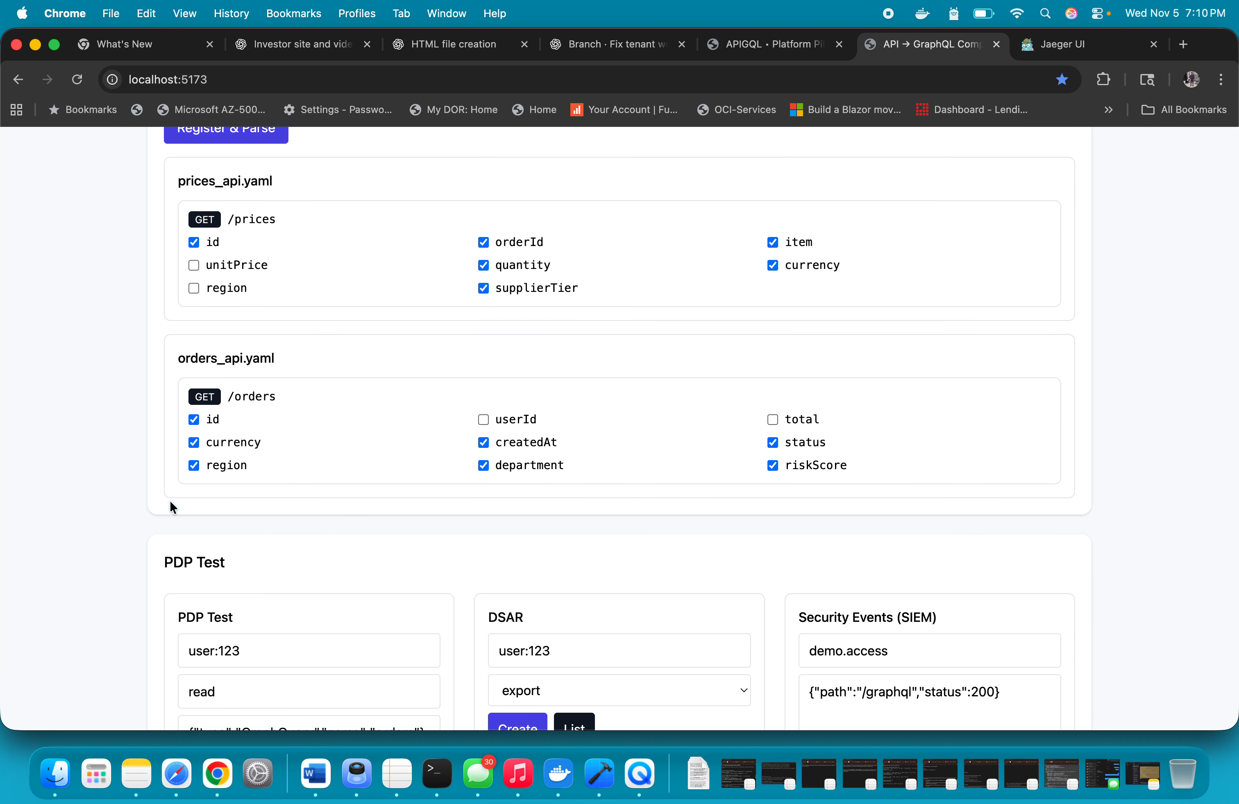
scroll(265, 502, "down", 15)
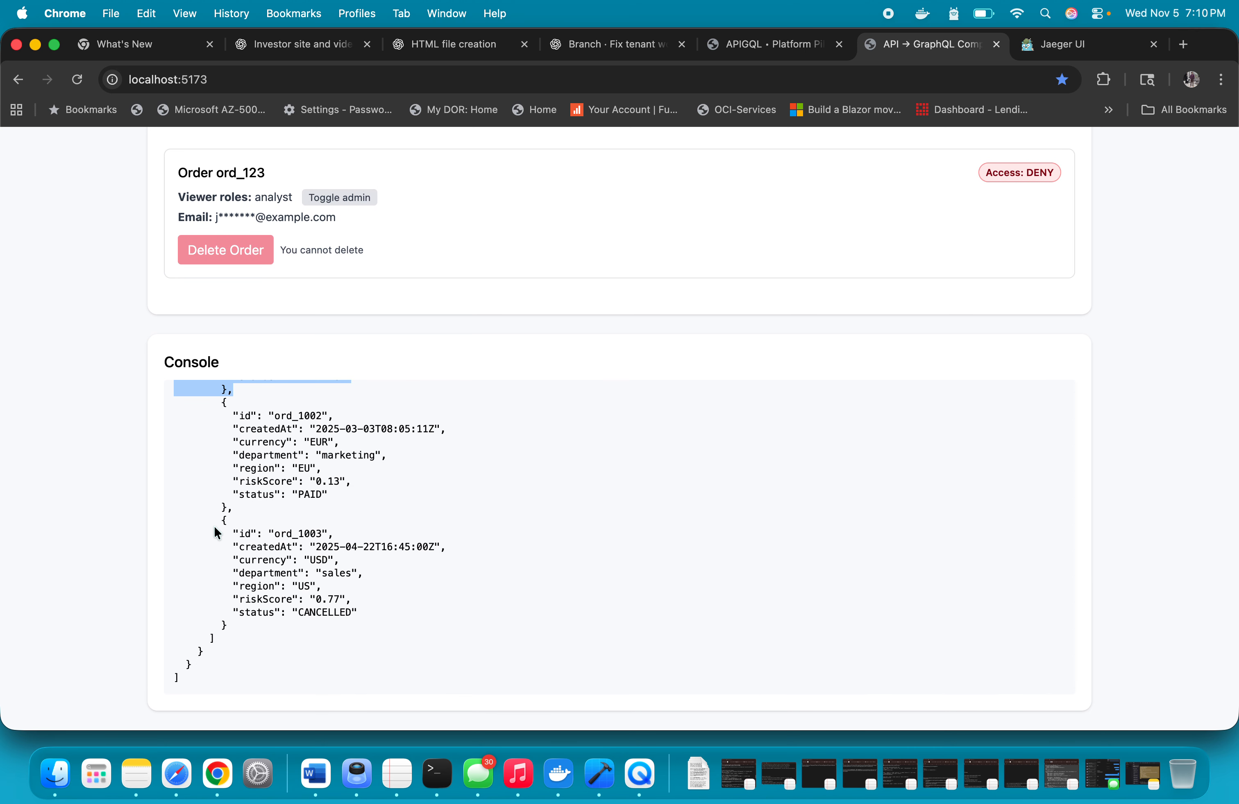
scroll(316, 575, "up", 3)
scroll(312, 626, "down", 3)
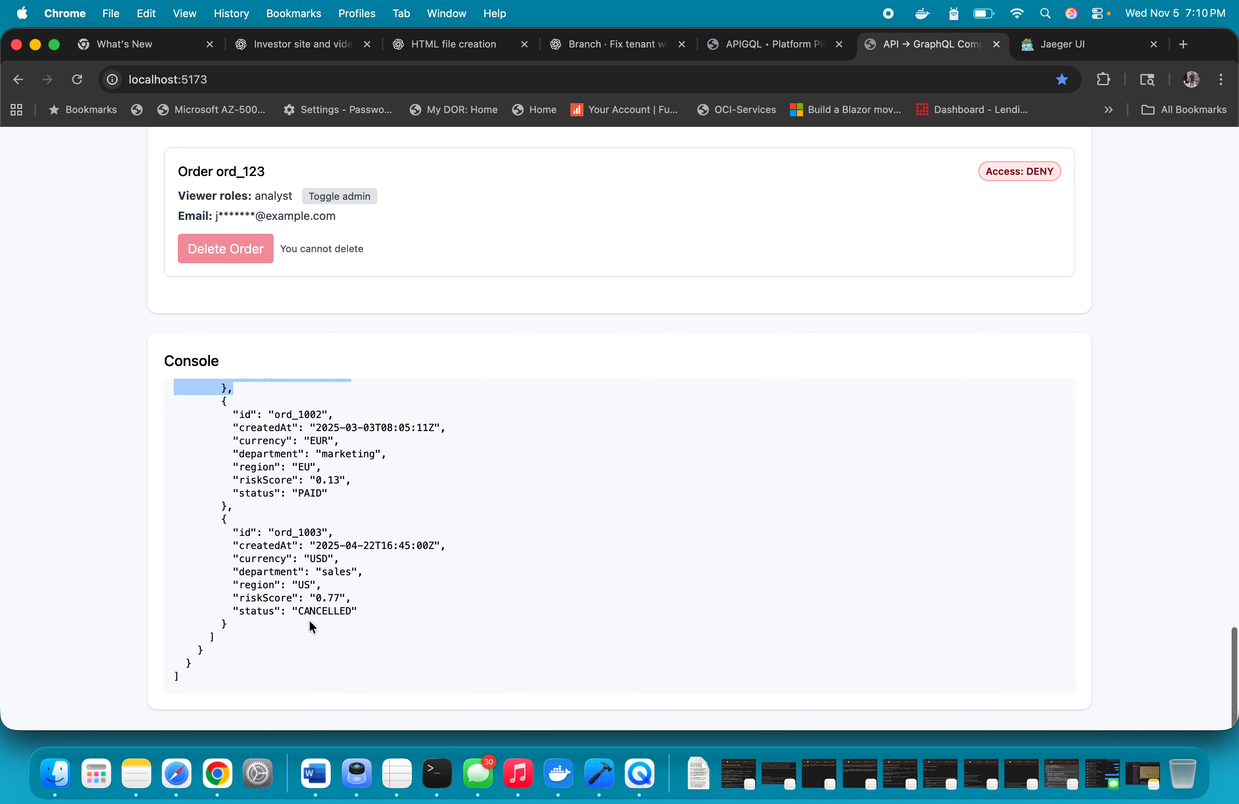
scroll(312, 627, "down", 8)
scroll(277, 573, "up", 2)
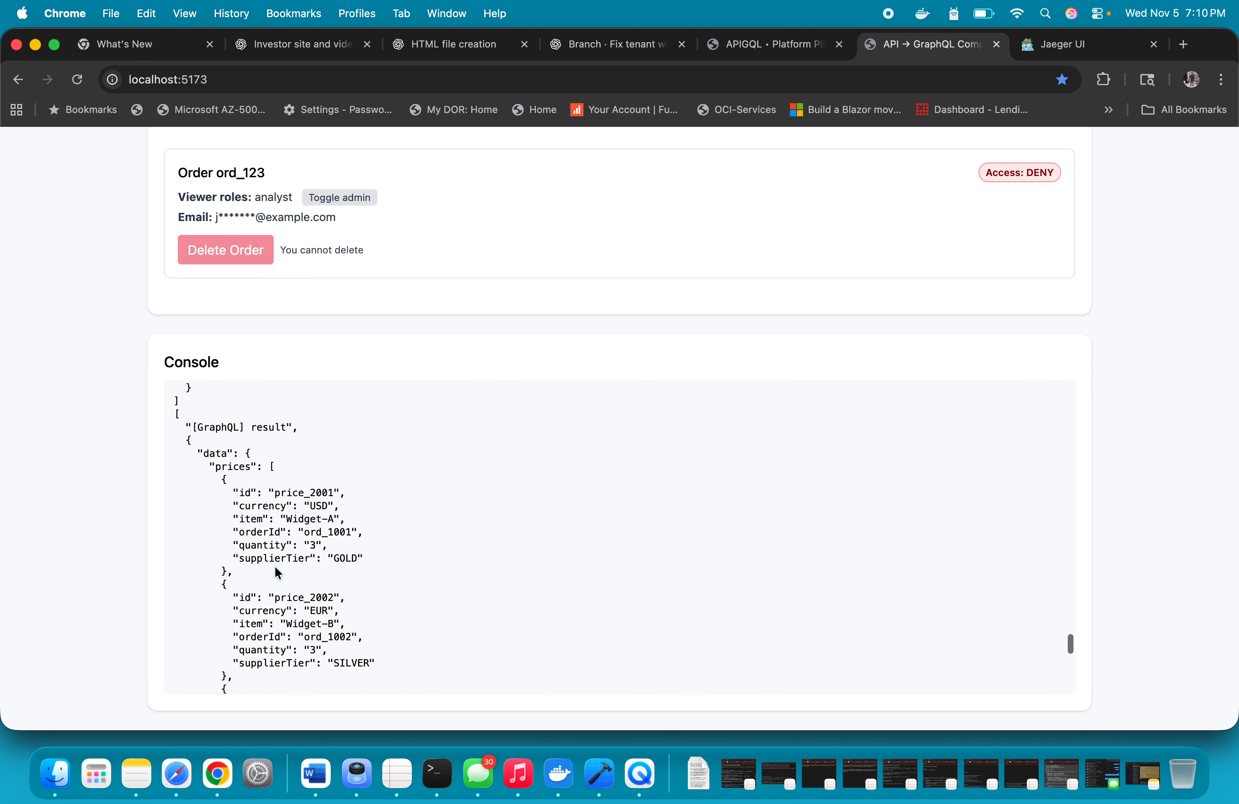
scroll(273, 565, "up", 3)
left_click_drag(171, 543, 351, 610)
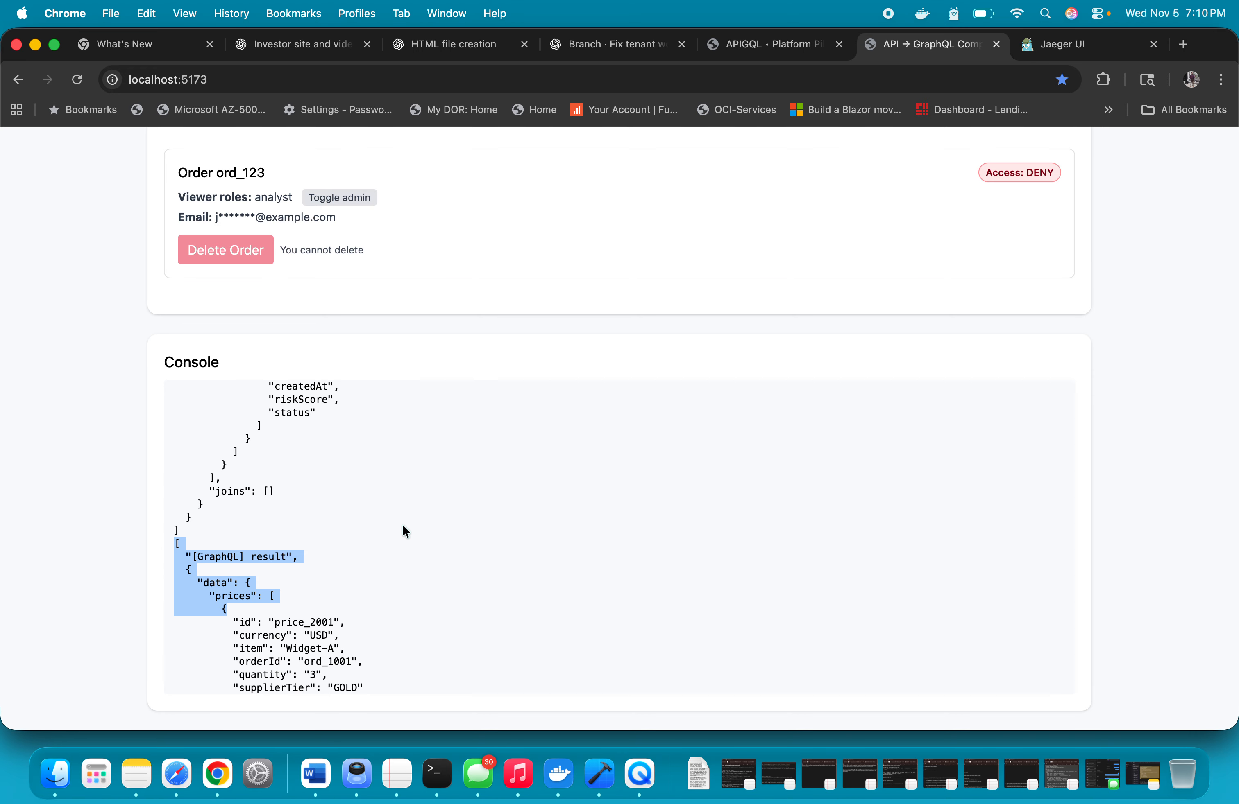
Ask the AI in plain English to "show all orders" and run the generated query
scroll(662, 359, "up", 20)
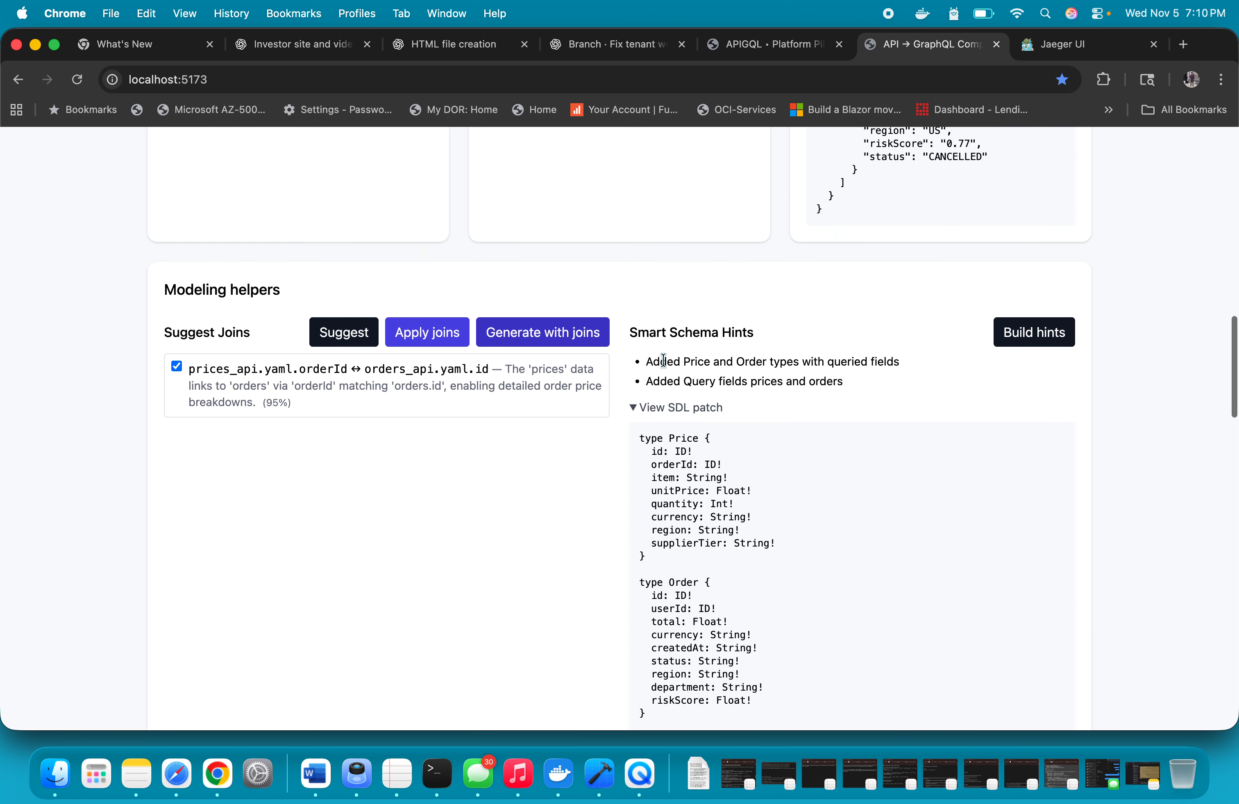
left_click(839, 313)
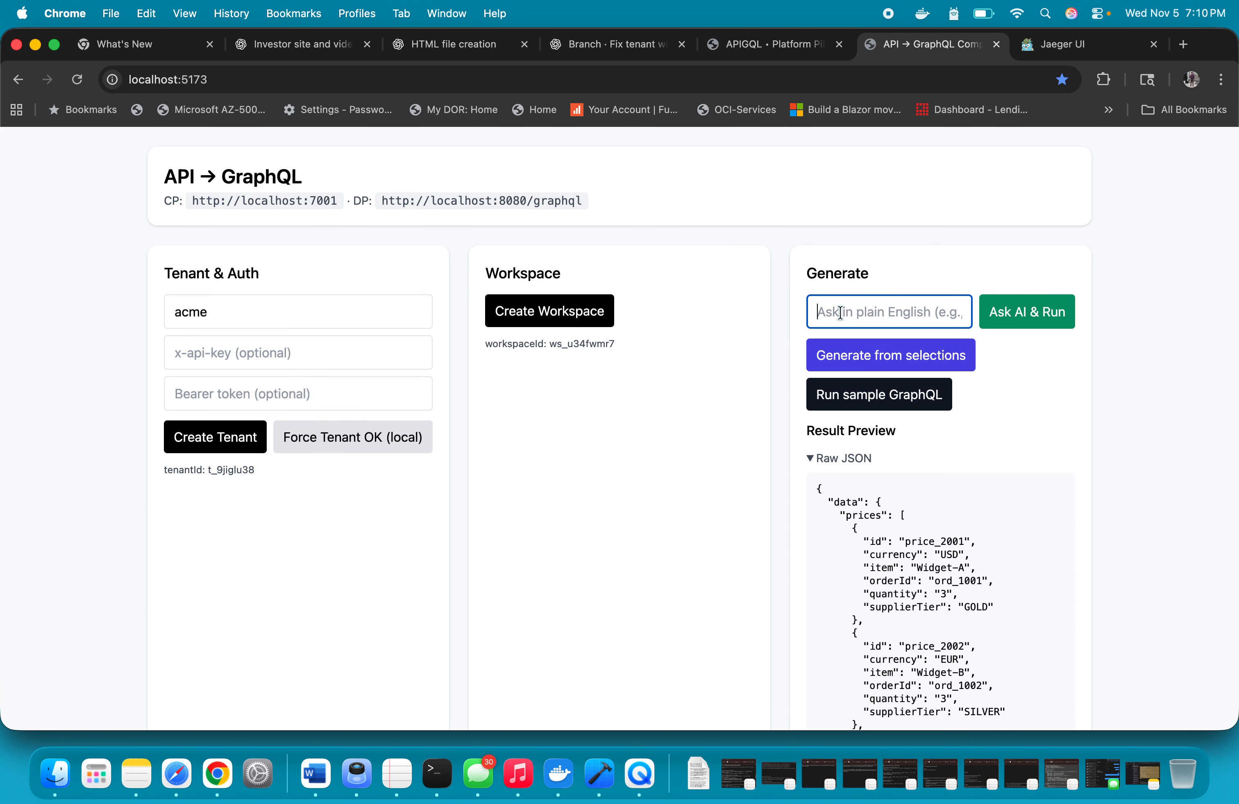
type("sdhow")
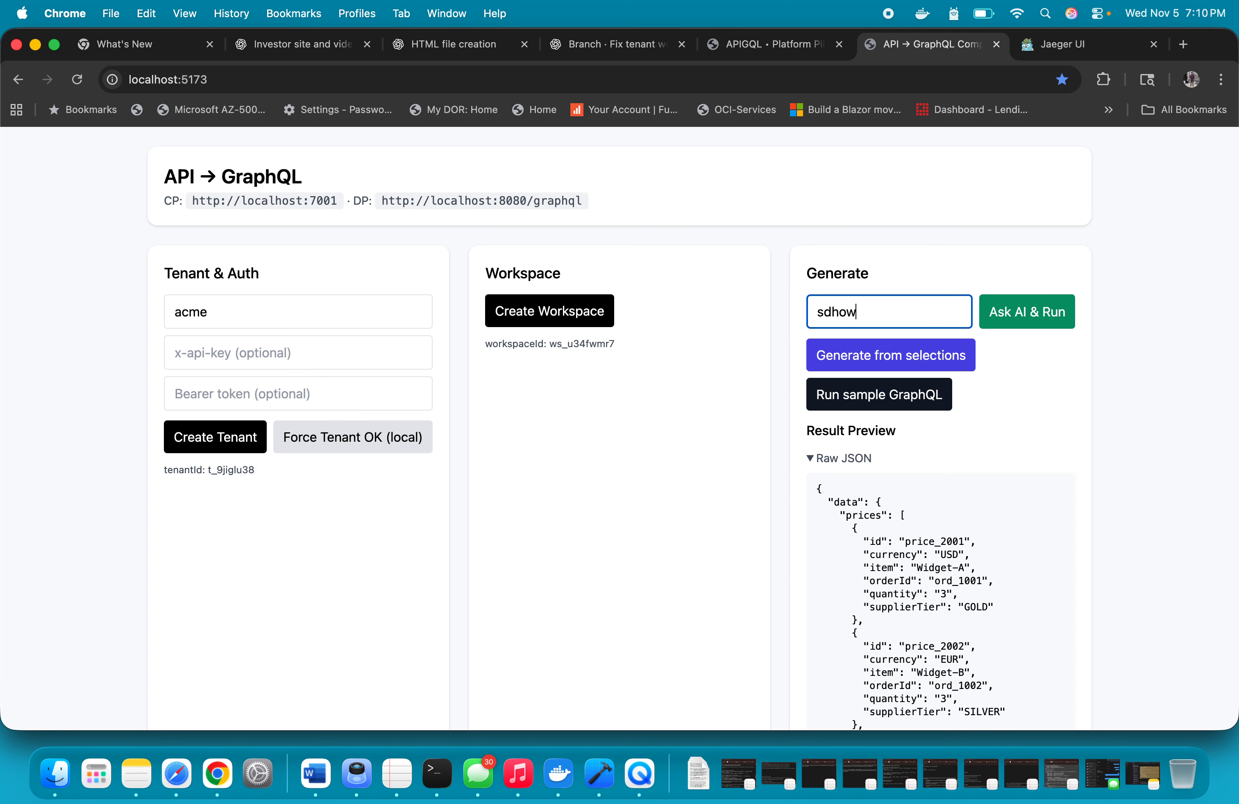
key("BackSpace")
key("BackSpace")
key("BackSpace")
key("BackSpace")
type("how all orders")
left_click(1013, 317)
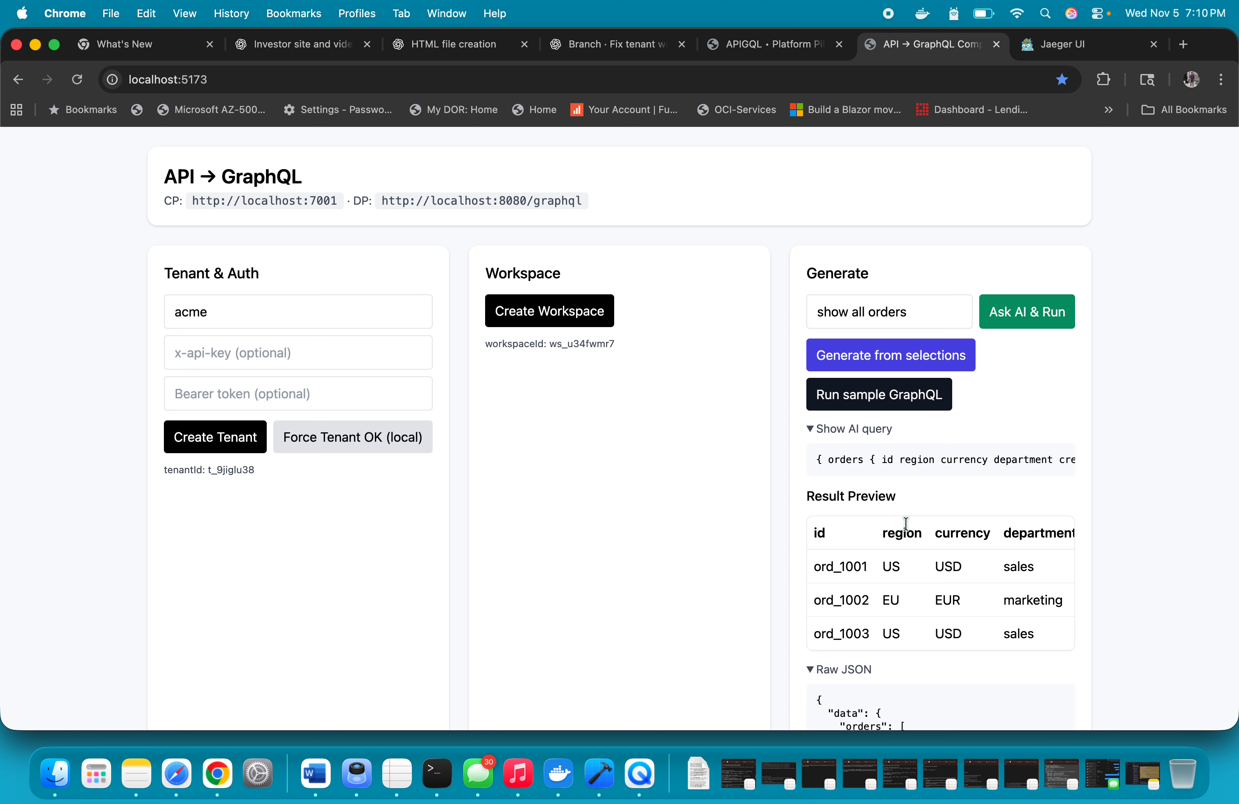
Review every column of the orders result table, from id and region through riskScore and status
left_click(922, 307)
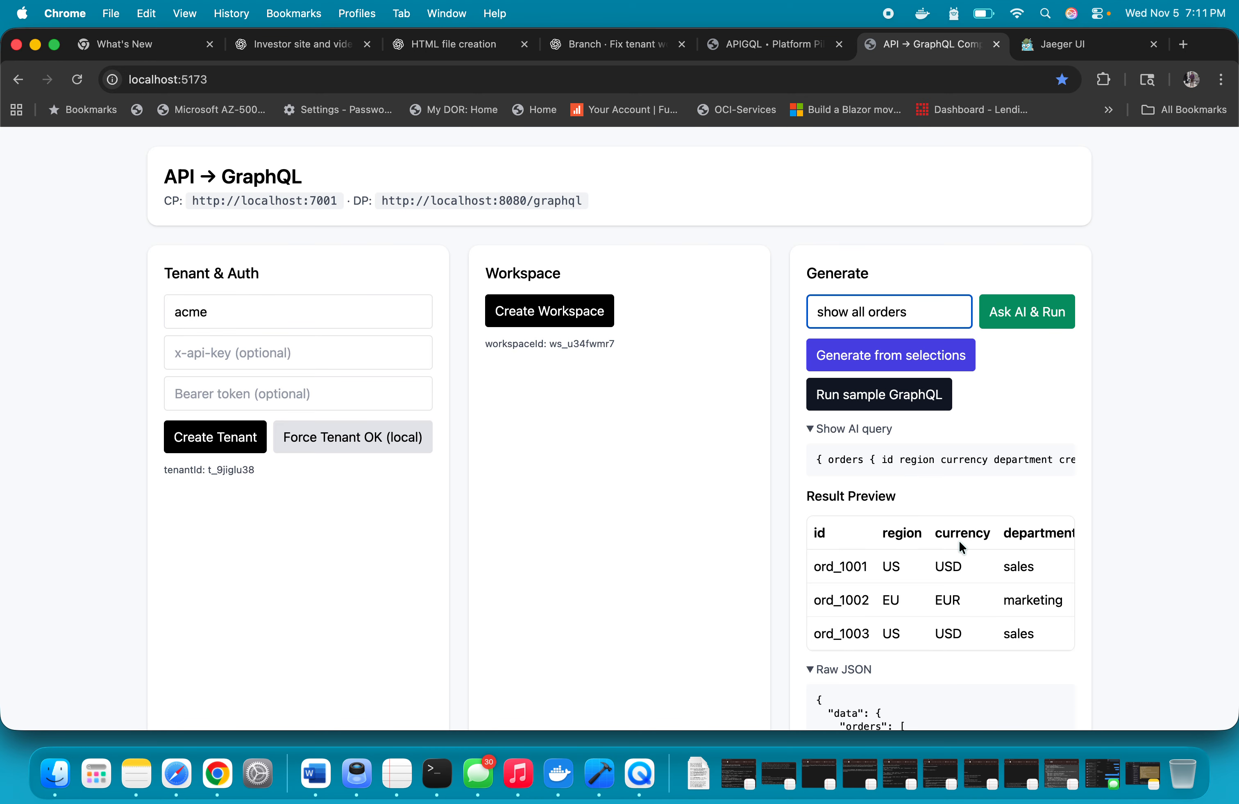
scroll(958, 540, "right", 5)
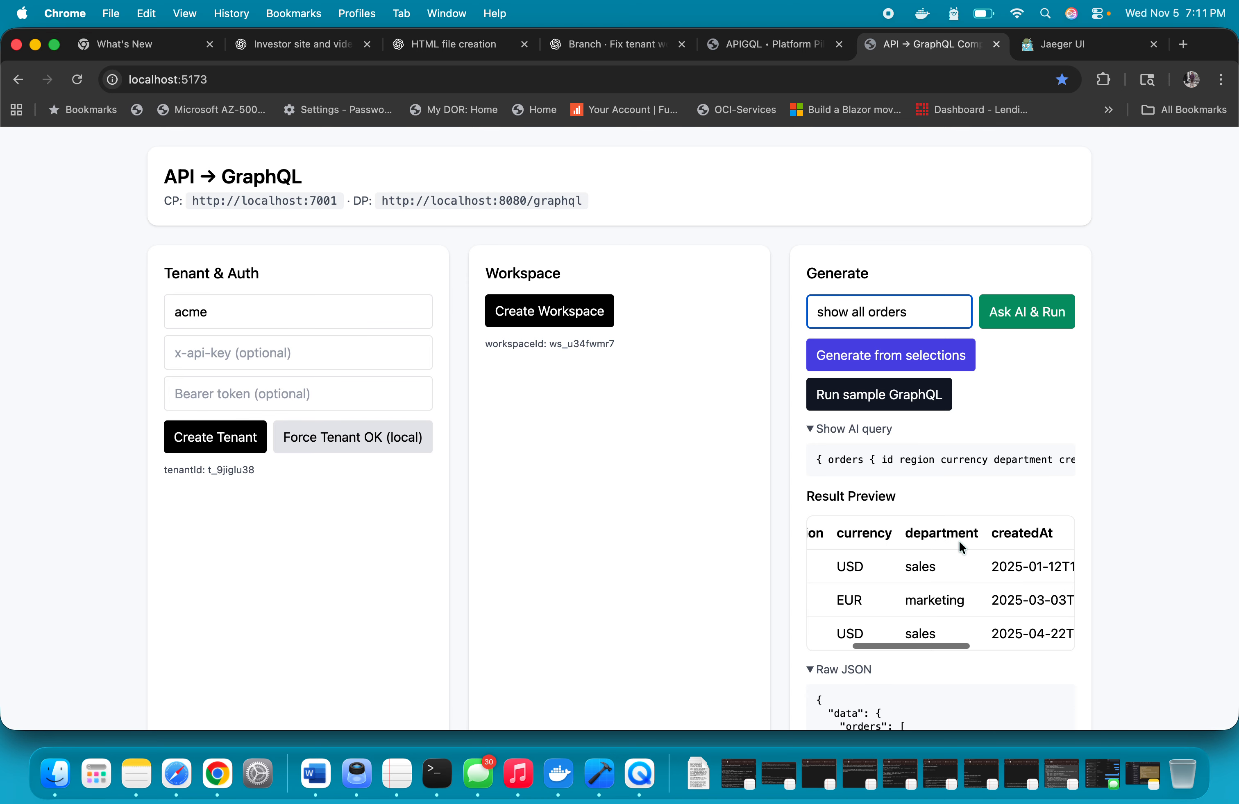
scroll(958, 541, "right", 5)
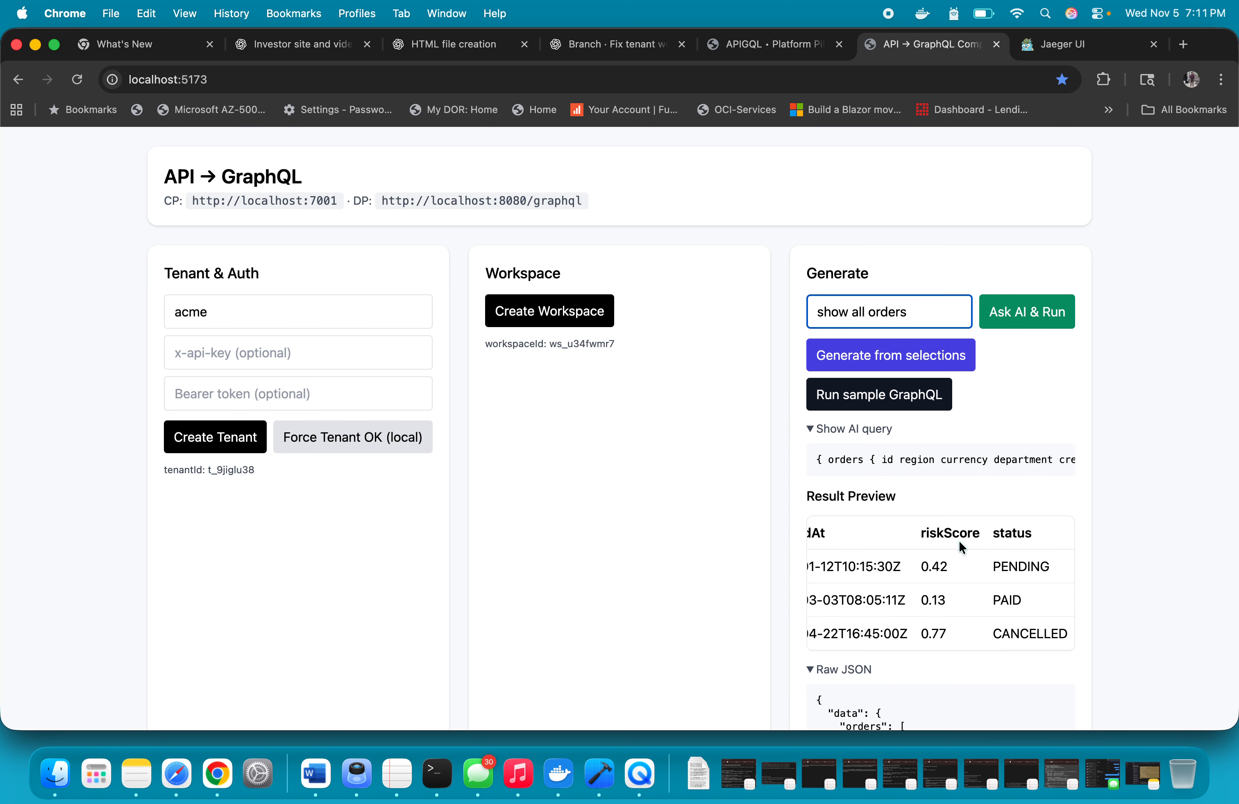
scroll(918, 465, "down", 2)
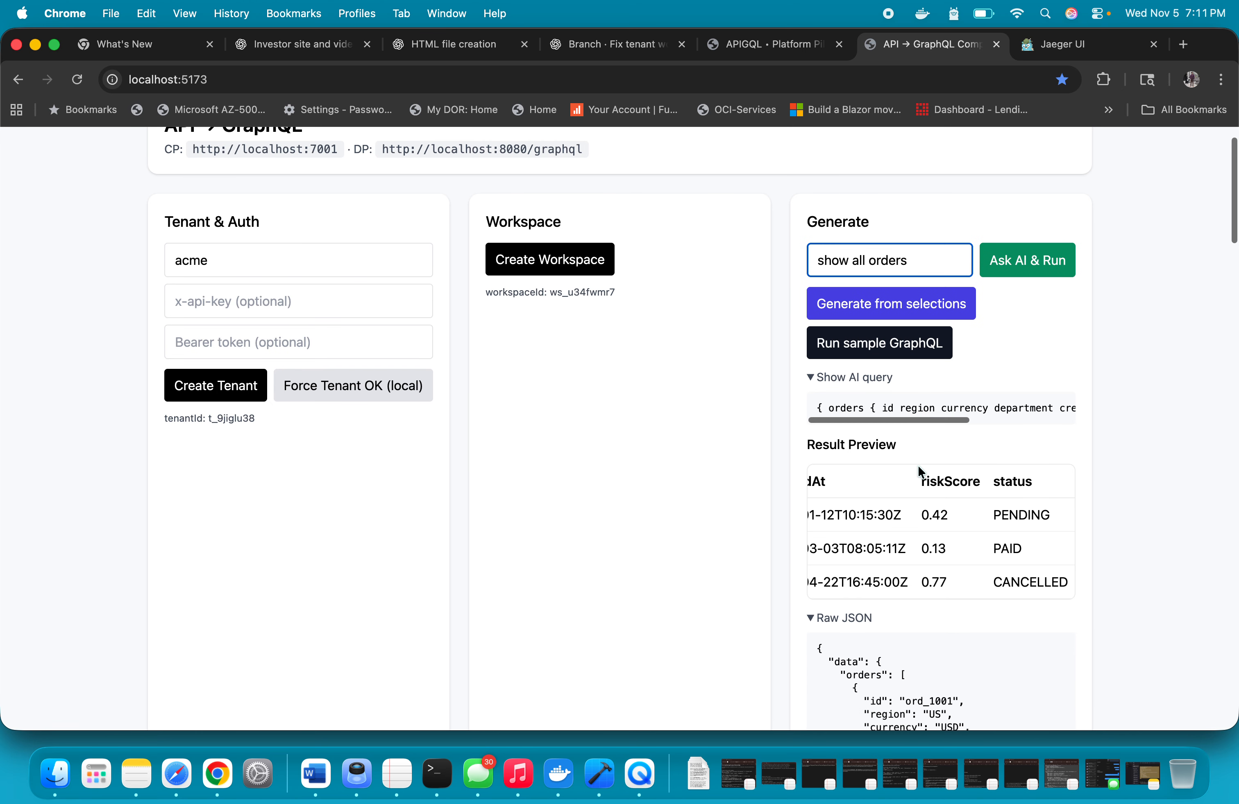
scroll(918, 465, "up", 2)
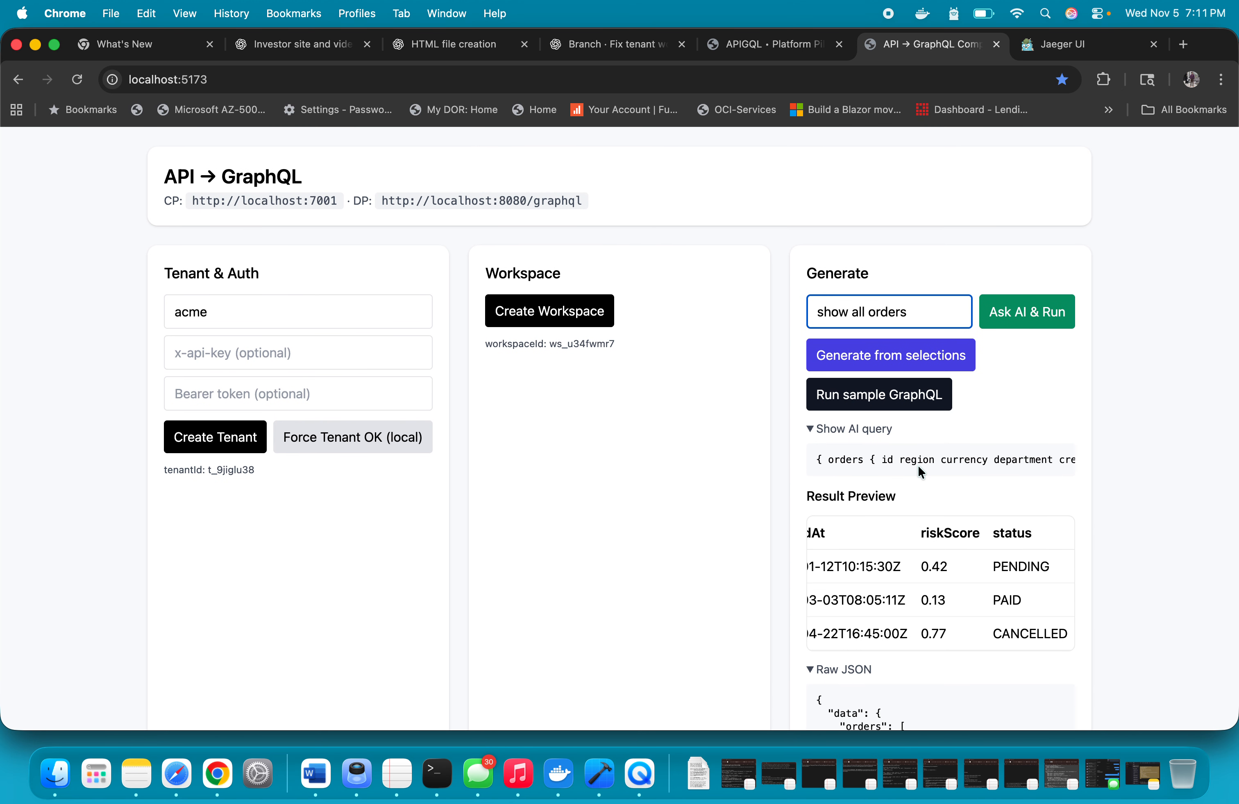
scroll(886, 615, "left", 5)
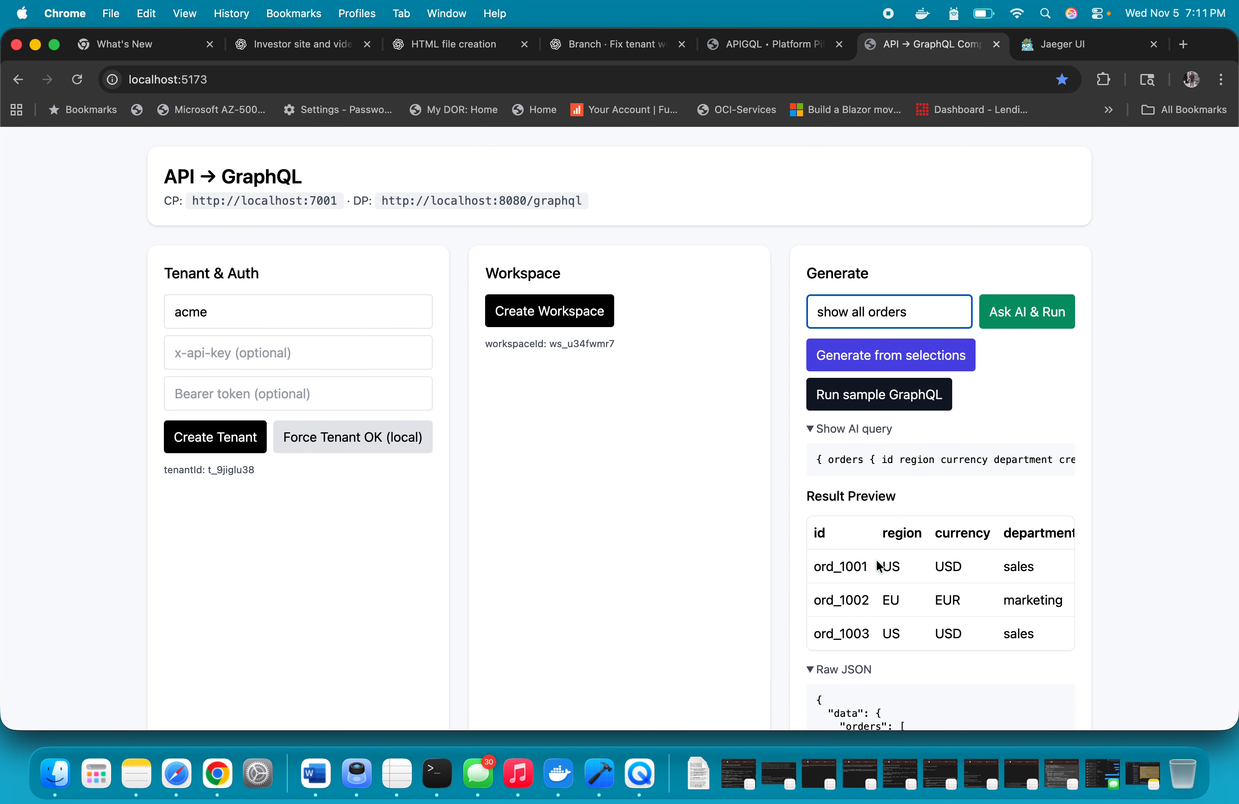
Extend the AI prompt to "show all orders with region and department" and run it
left_click(917, 313)
type("with")
double_click(901, 531)
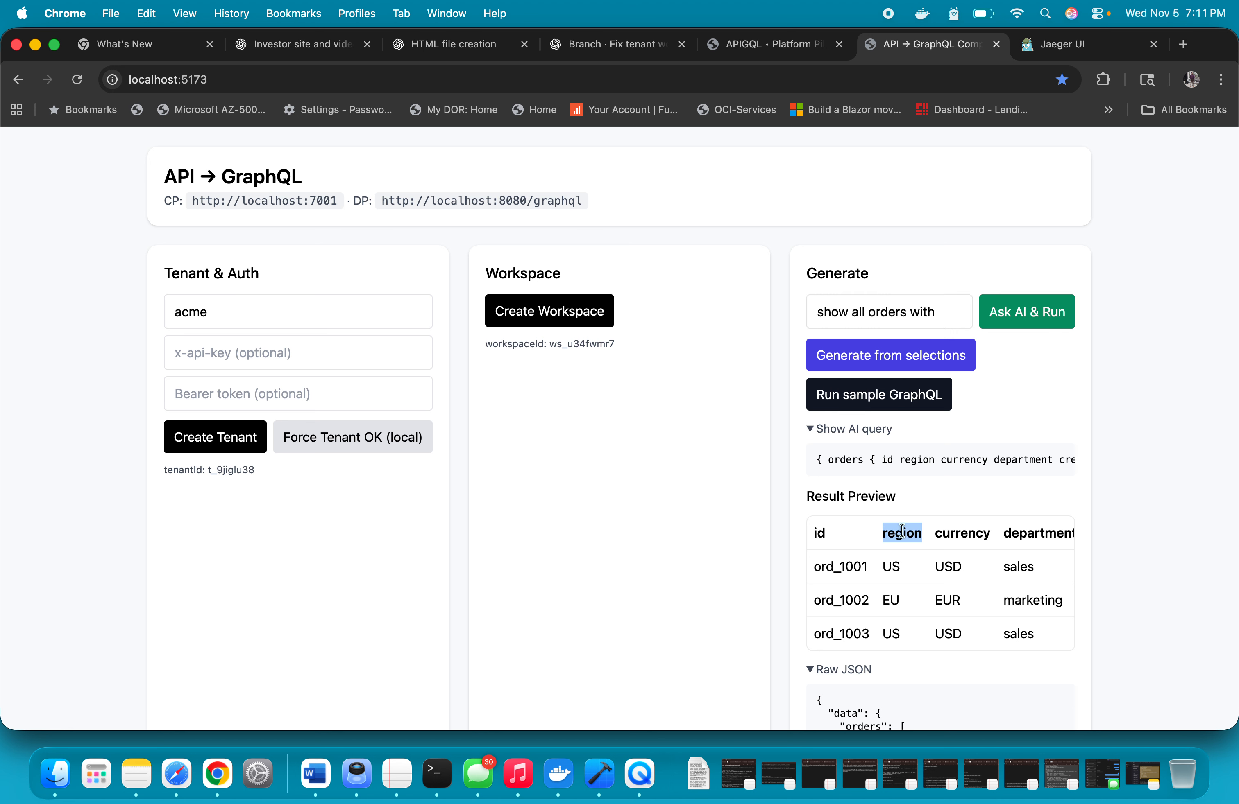
left_click(943, 319)
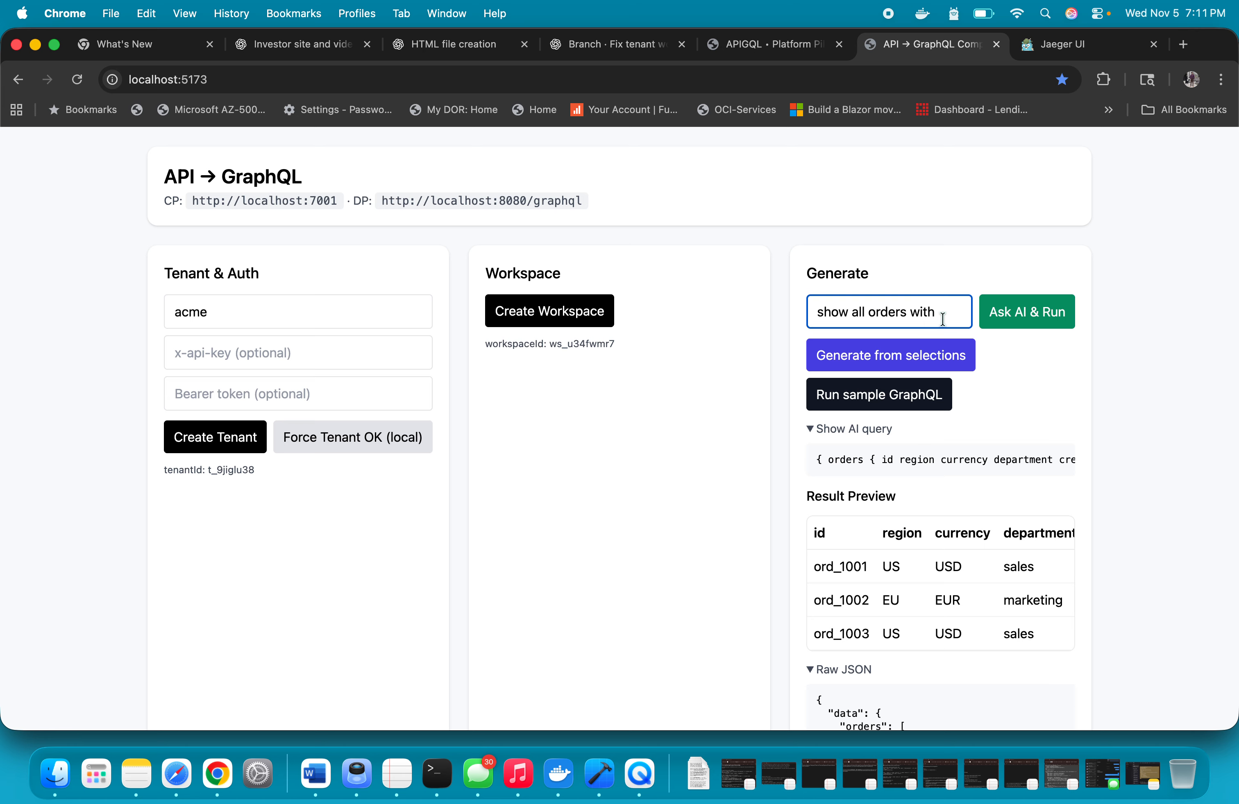
type("region and")
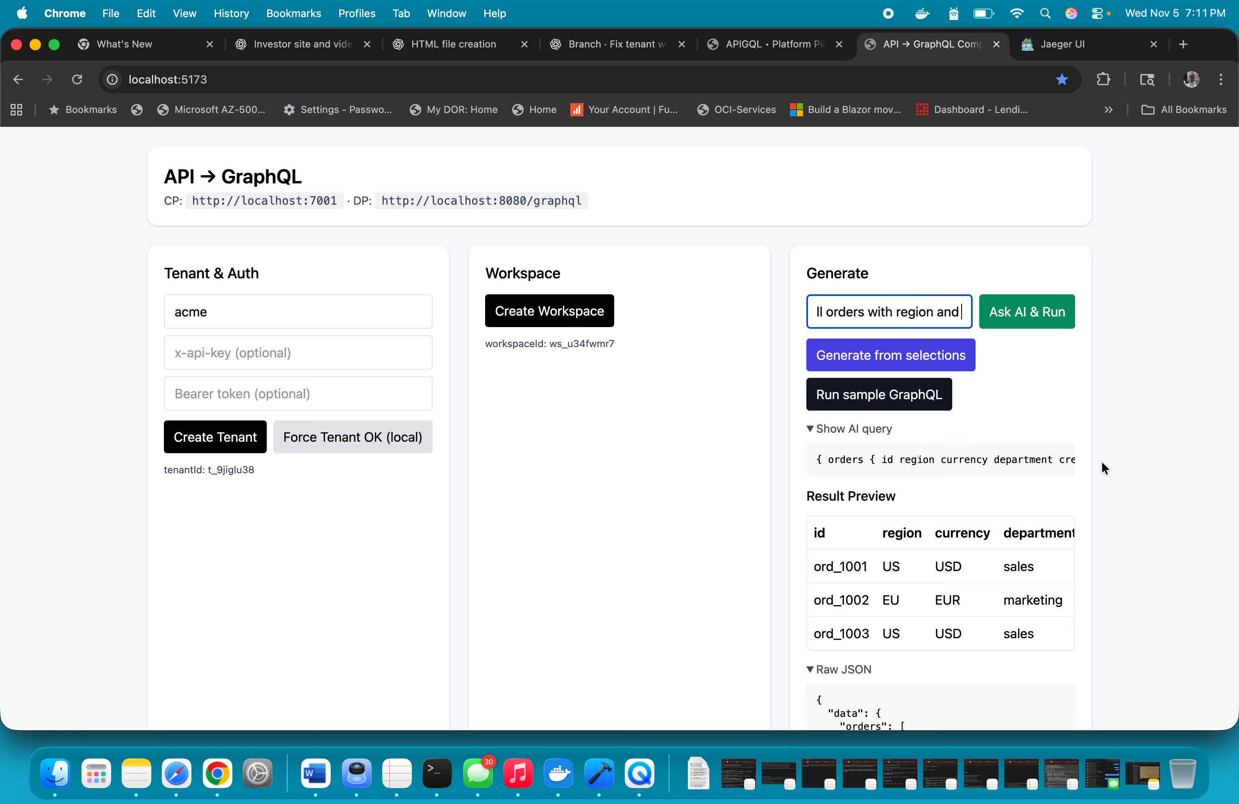
double_click(1014, 534)
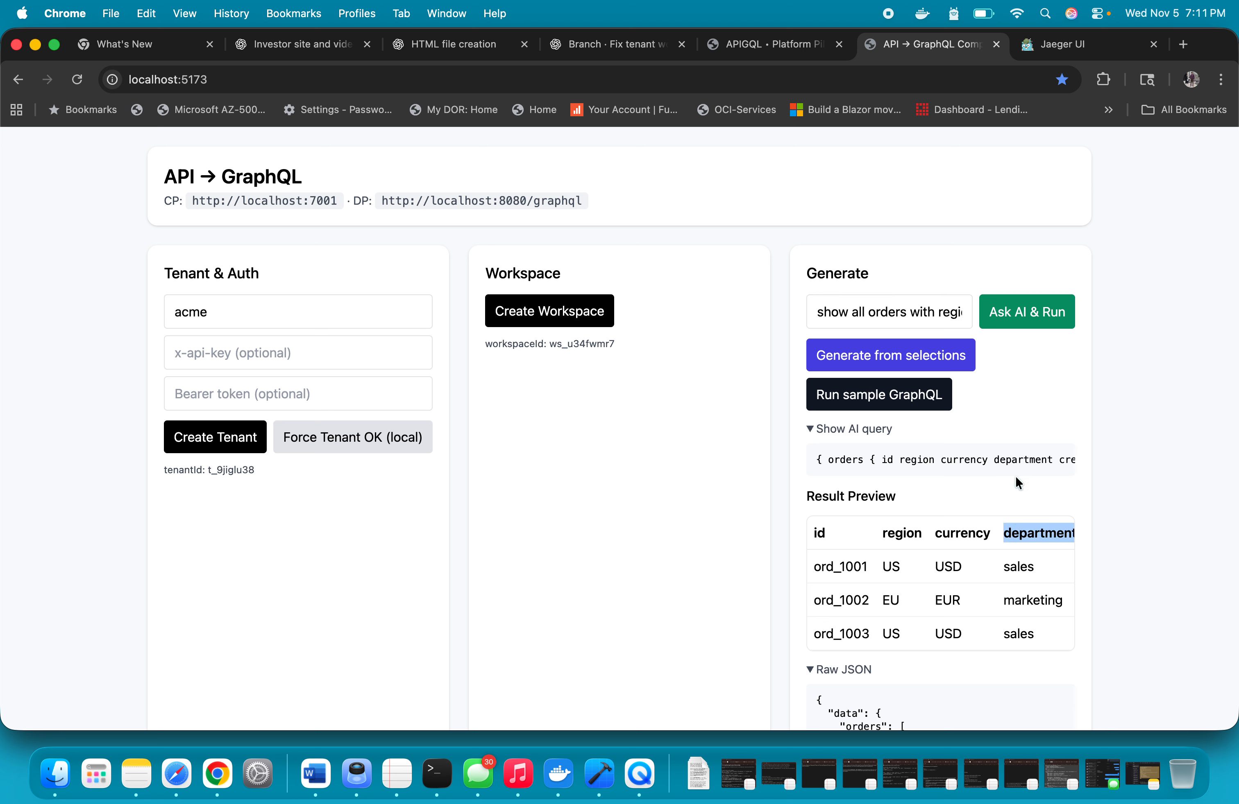
left_click(950, 309)
key("Right")
key("Right")
key("Right")
key("Right")
key("Right")
key("Right")
key("Right")
key("Right")
key("Right")
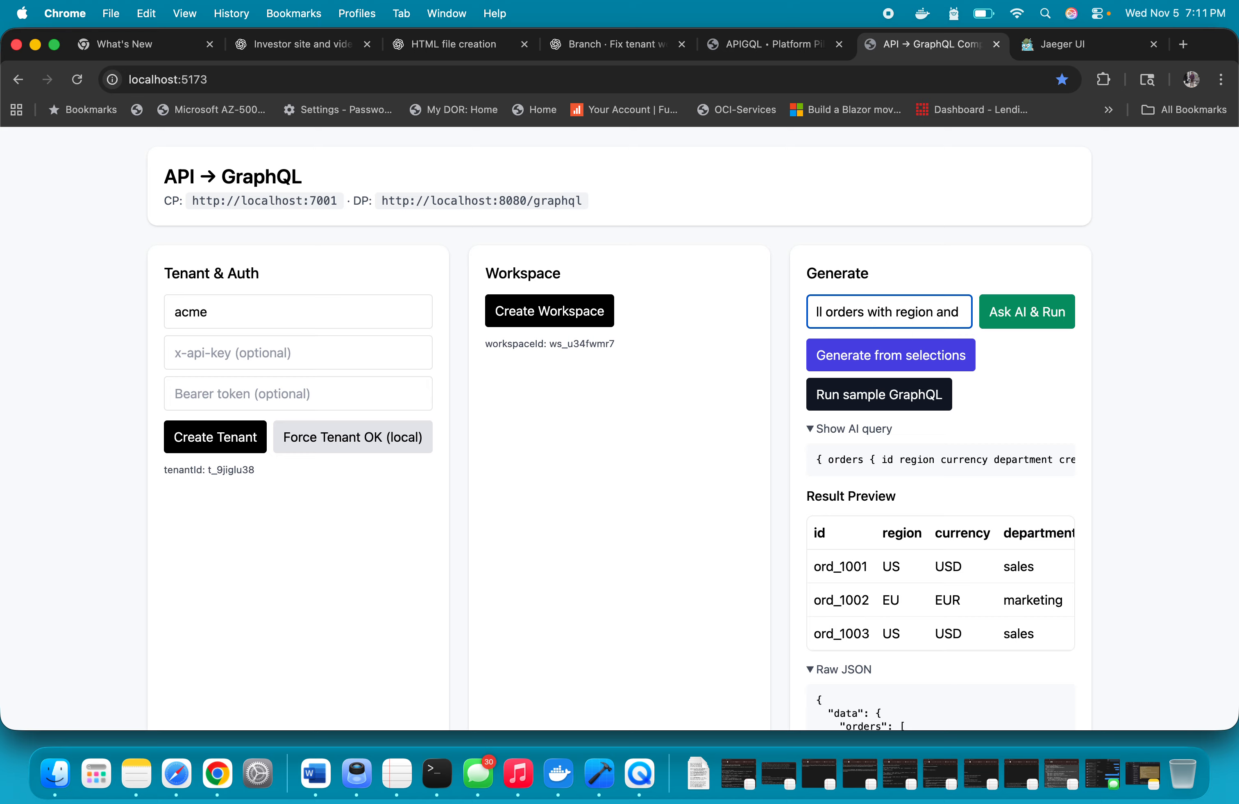
type("department")
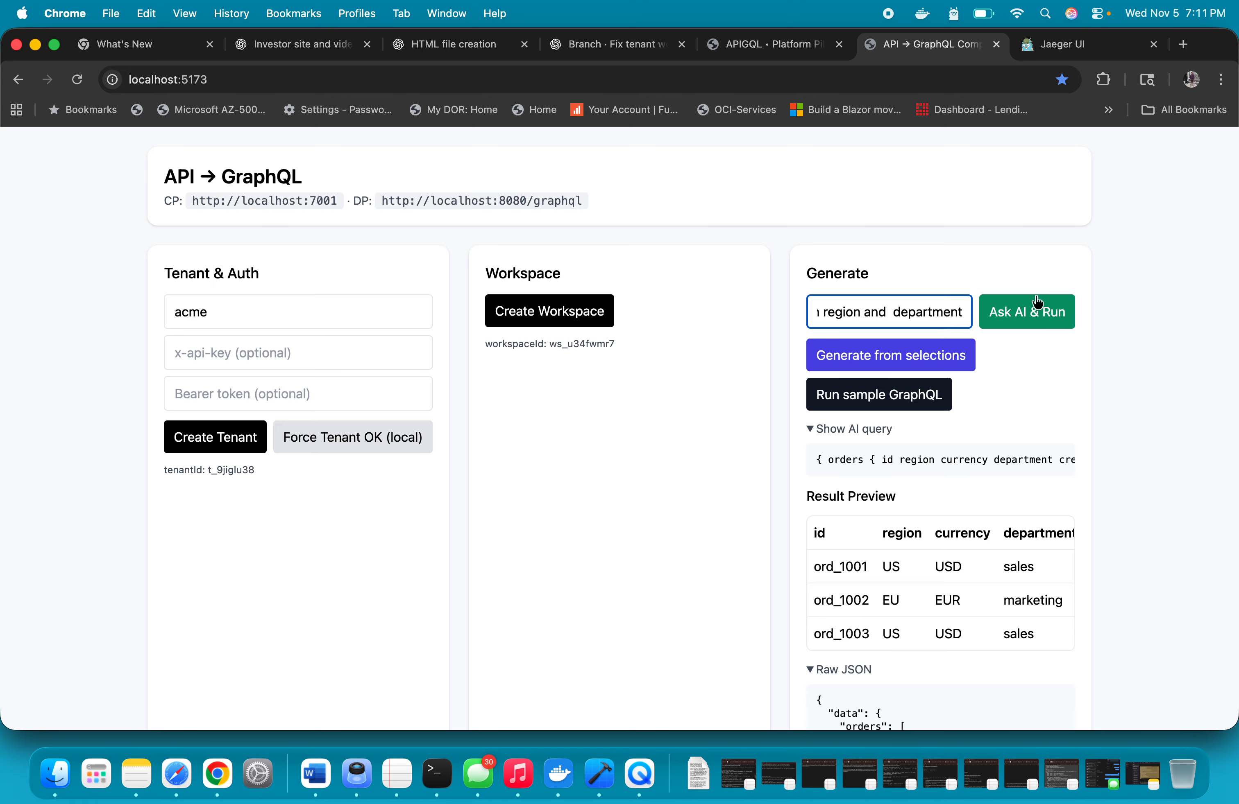
left_click(1034, 310)
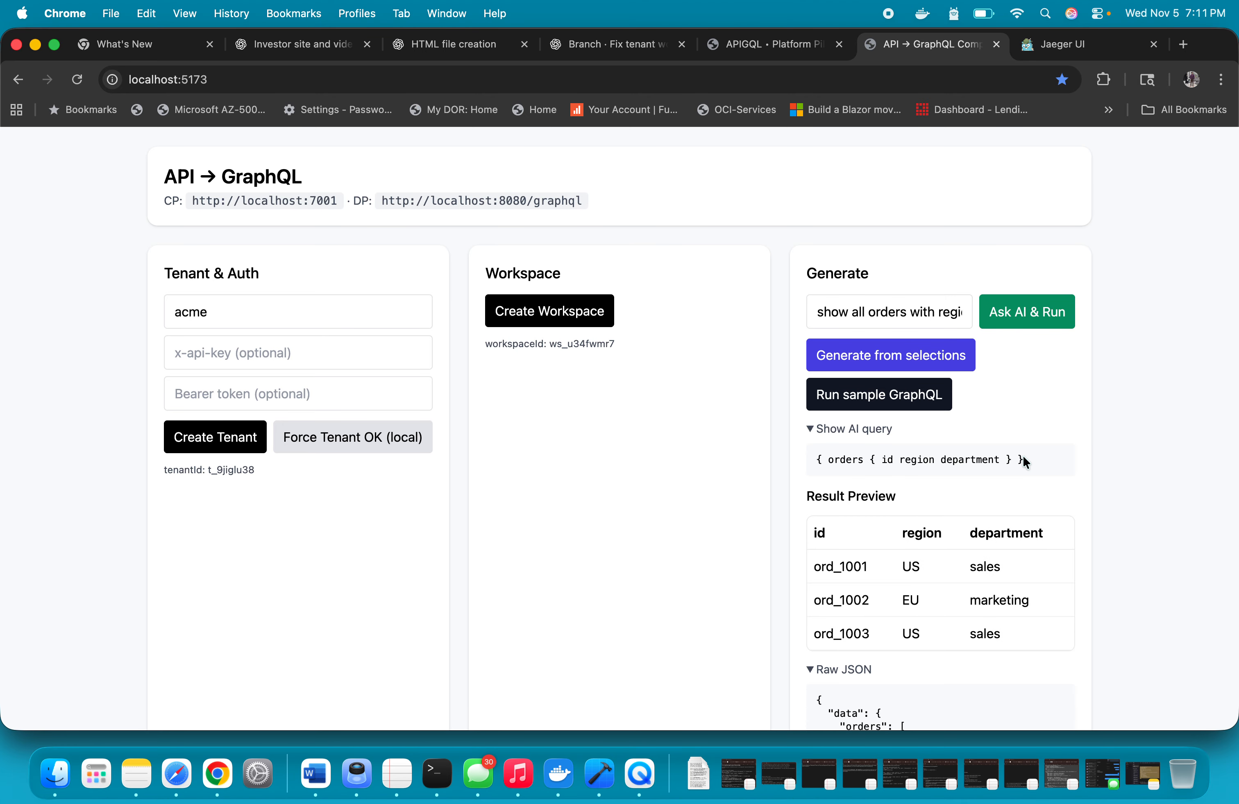
Review the region and department result table and its raw JSON, collapsing and reopening the AI query shown above them
scroll(1024, 462, "down", 3)
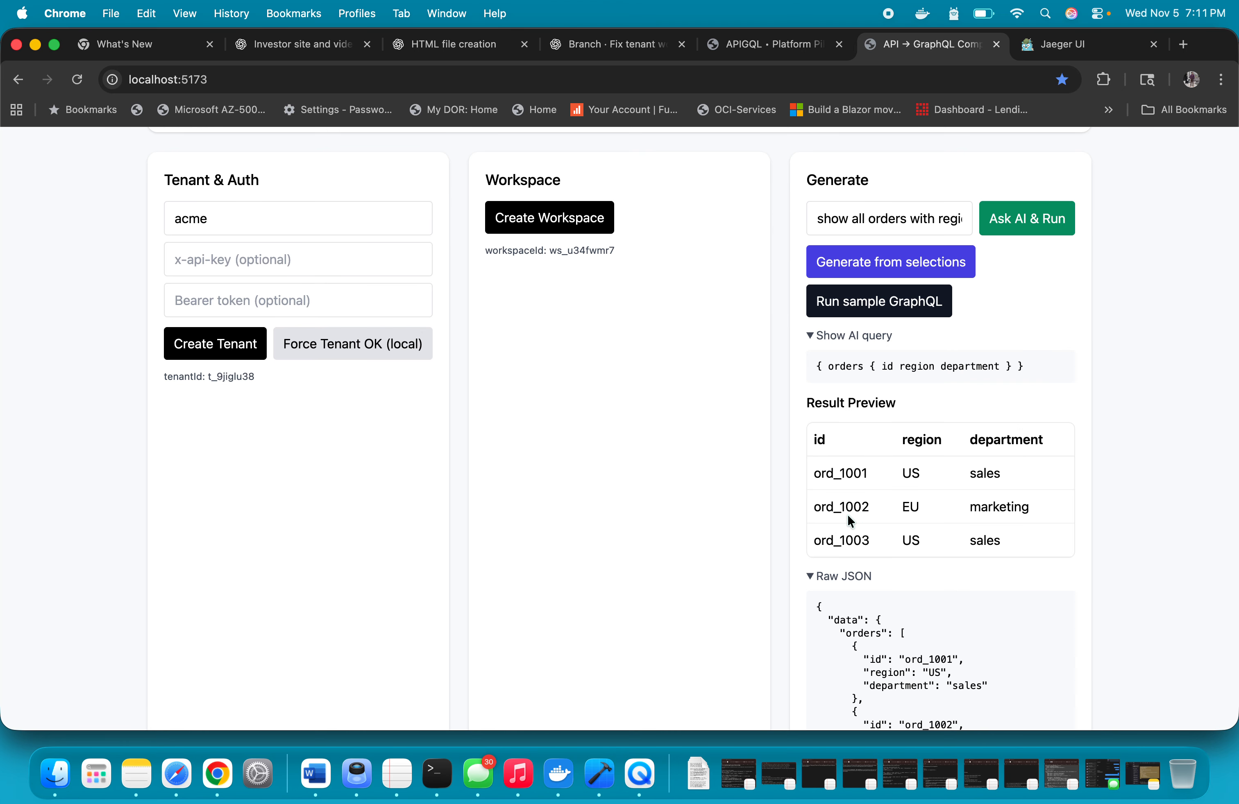
scroll(848, 516, "down", 5)
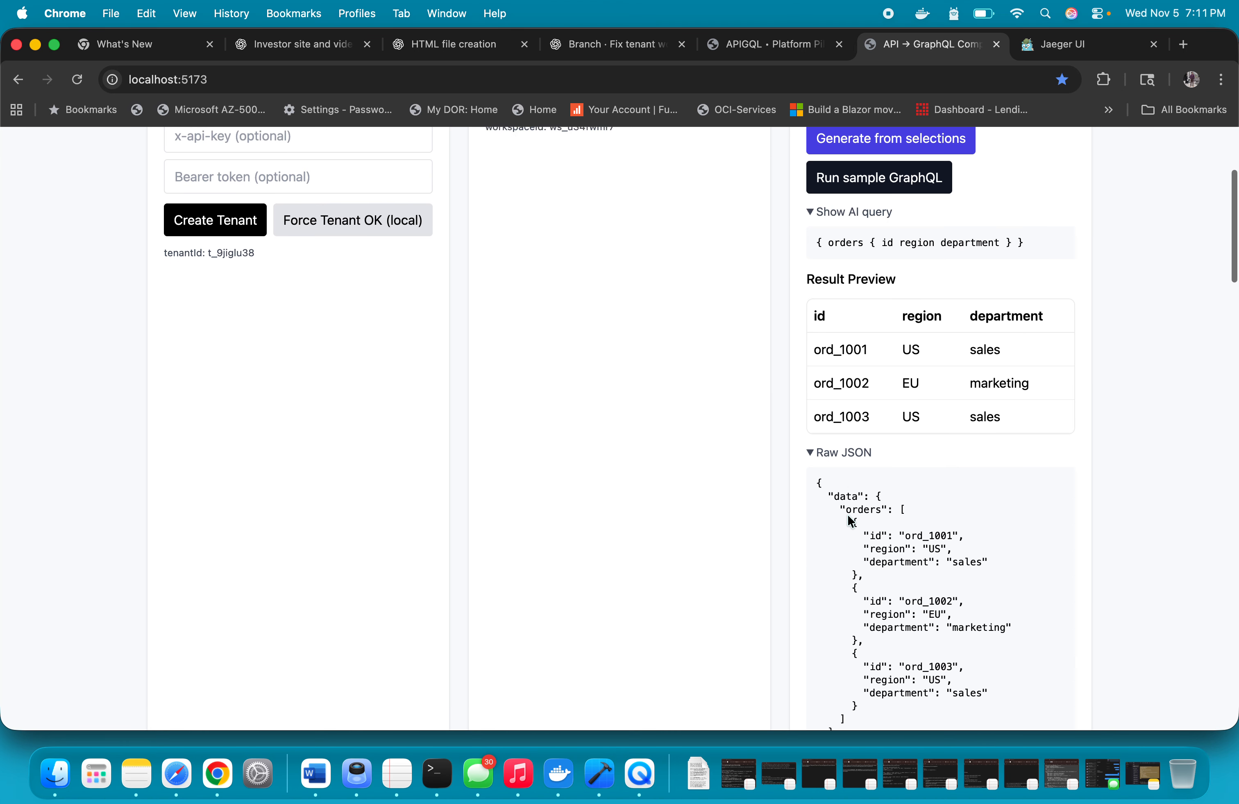
scroll(848, 516, "up", 4)
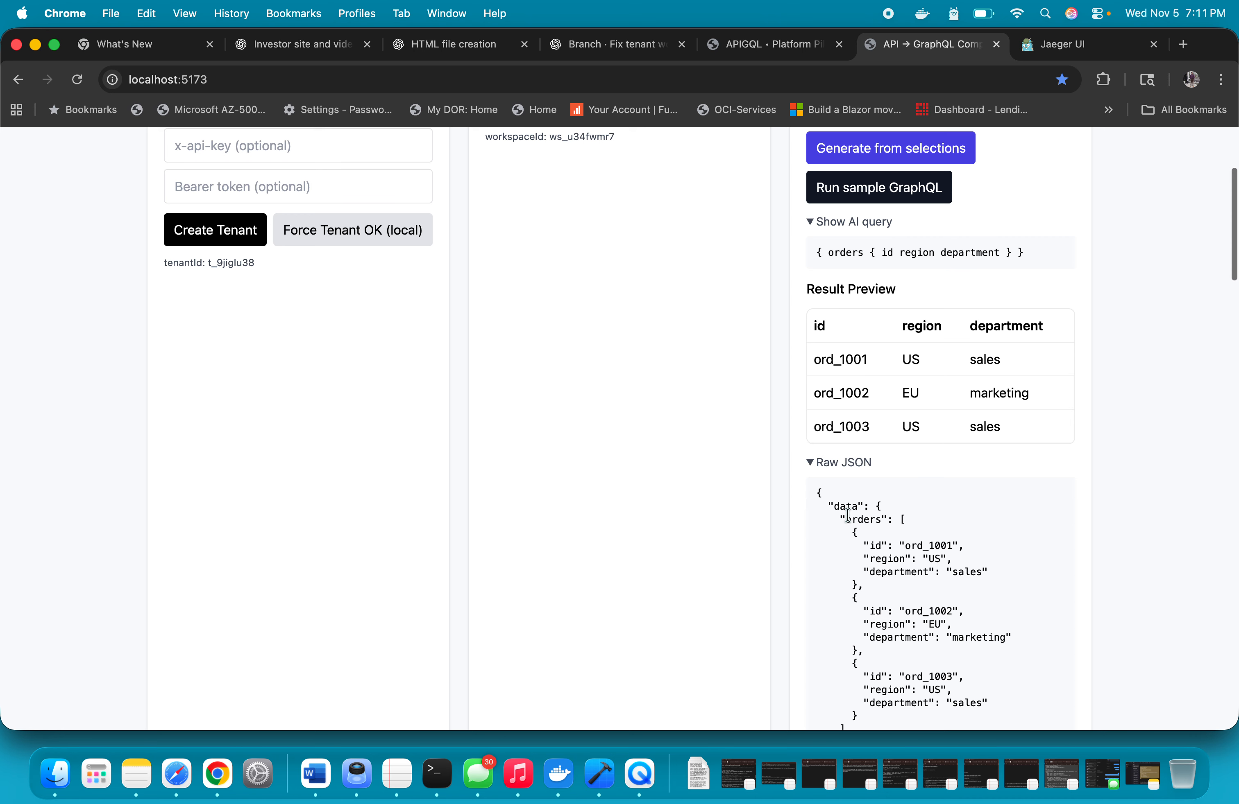
left_click(809, 293)
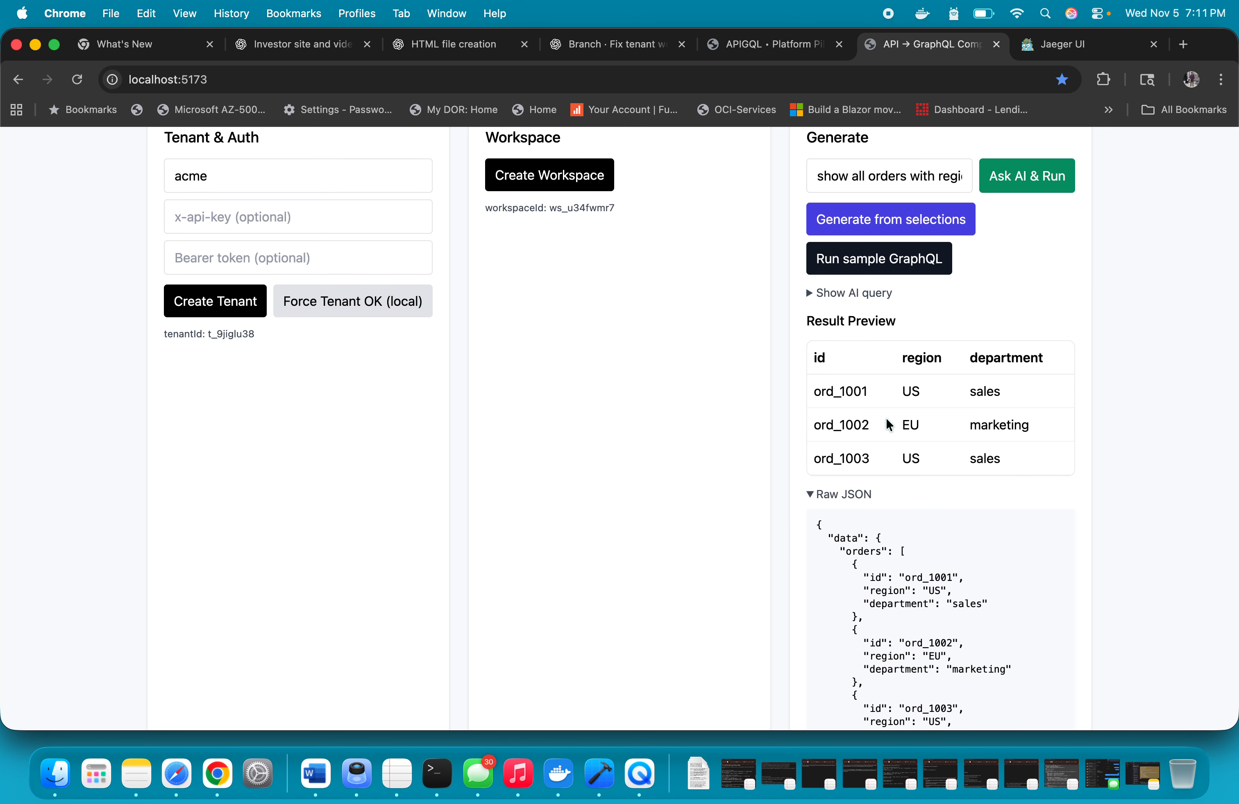
left_click(814, 296)
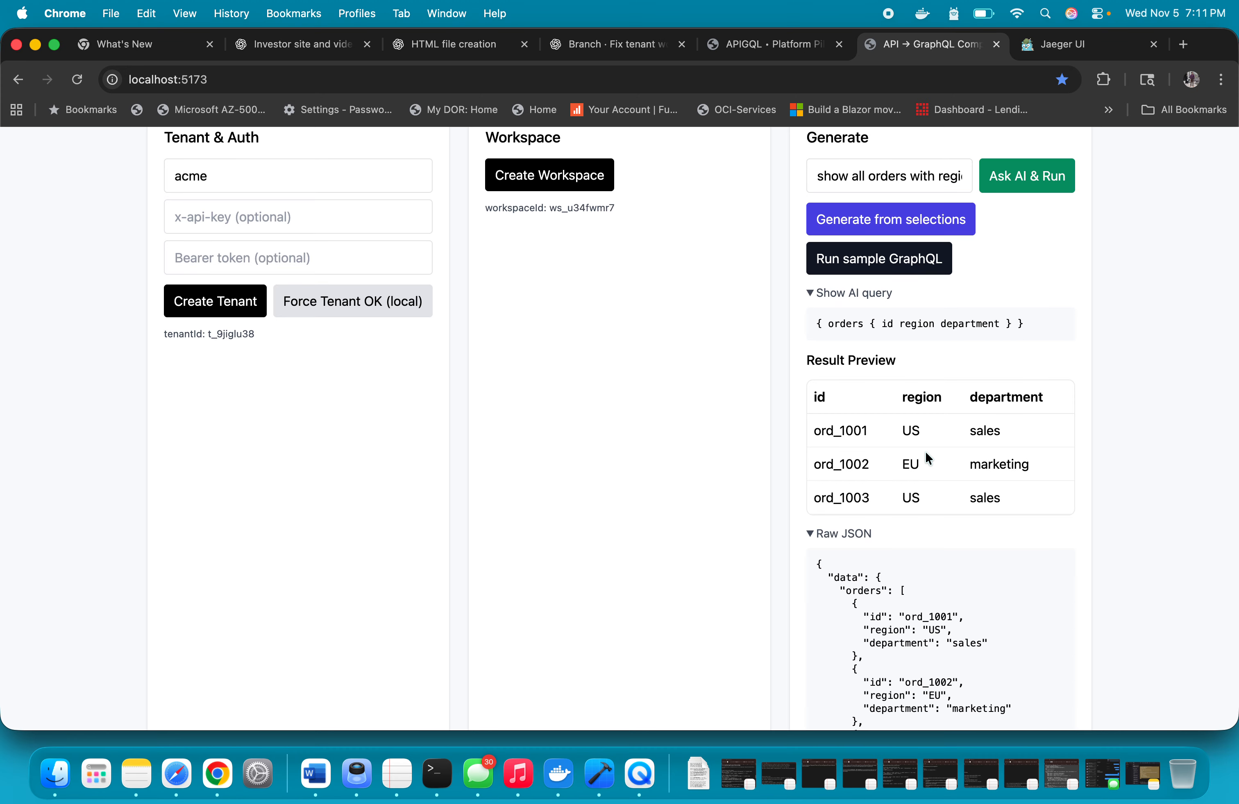
scroll(926, 454, "down", 1)
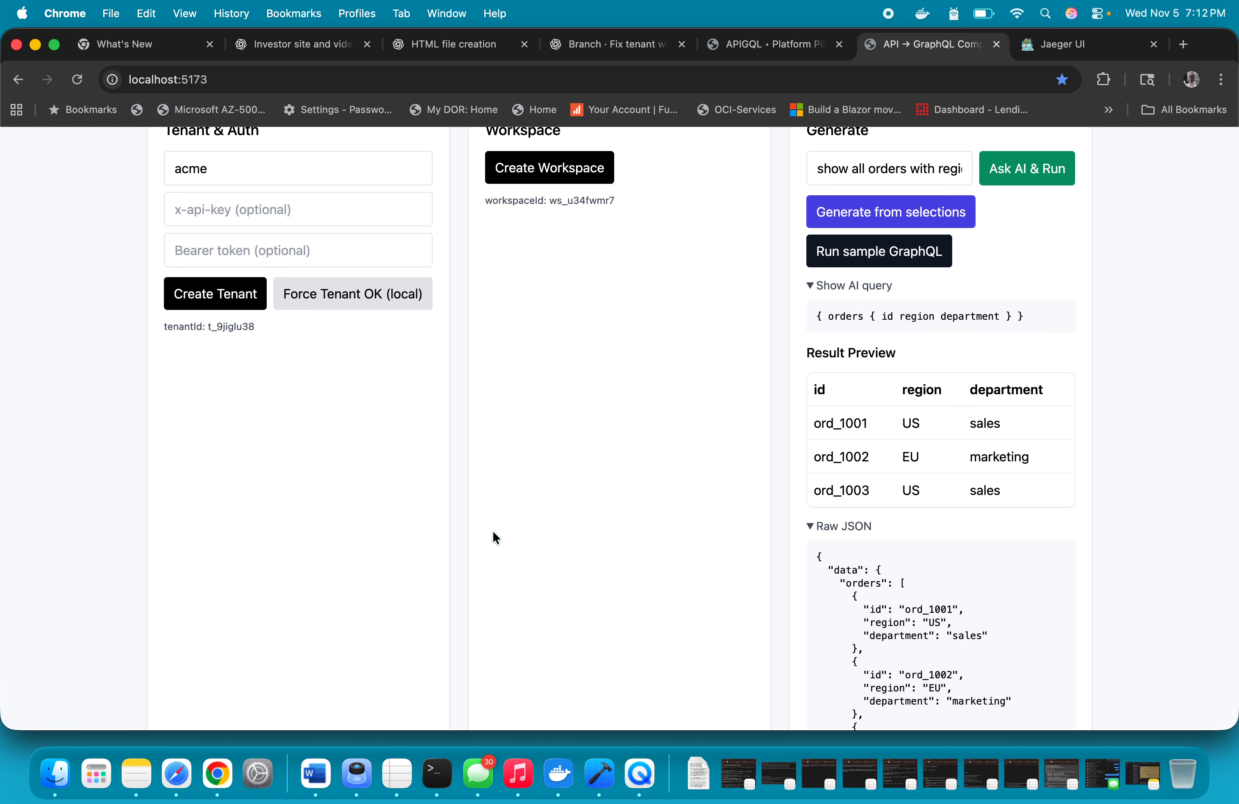
scroll(494, 536, "up", 2)
Copy case 1's subject {"sub":"u_123","roles":["analyst"]} from the PDP tests document in Word into the console's PDP Test subject, replacing user:123
scroll(495, 537, "down", 12)
scroll(492, 533, "down", 15)
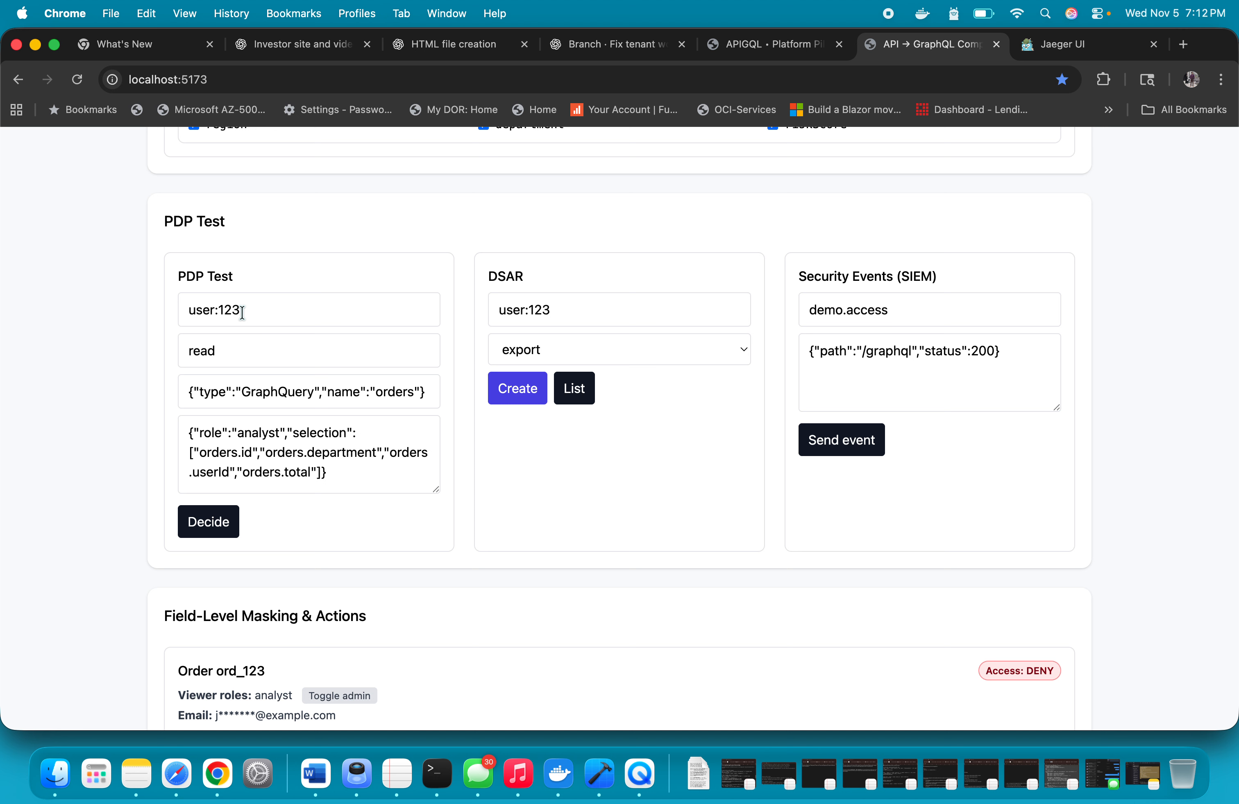
left_click(315, 774)
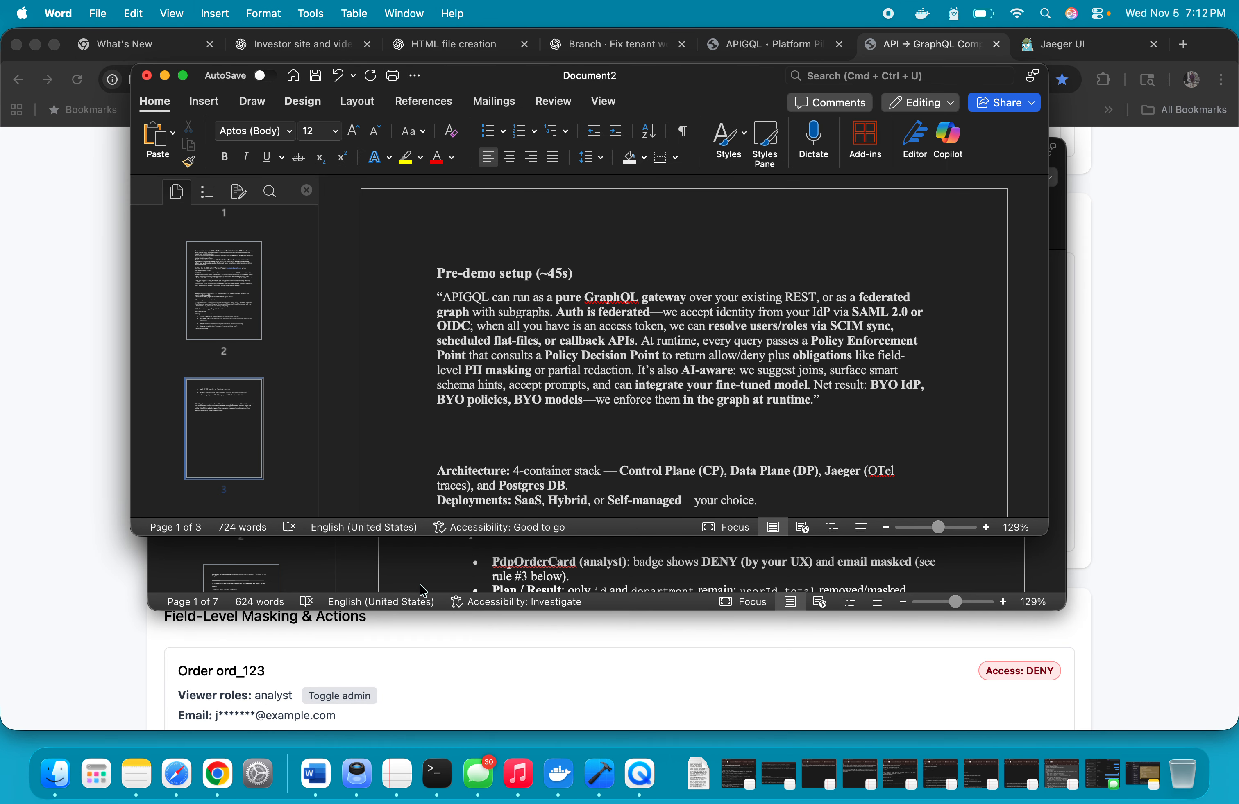
left_click(423, 590)
scroll(584, 438, "up", 3)
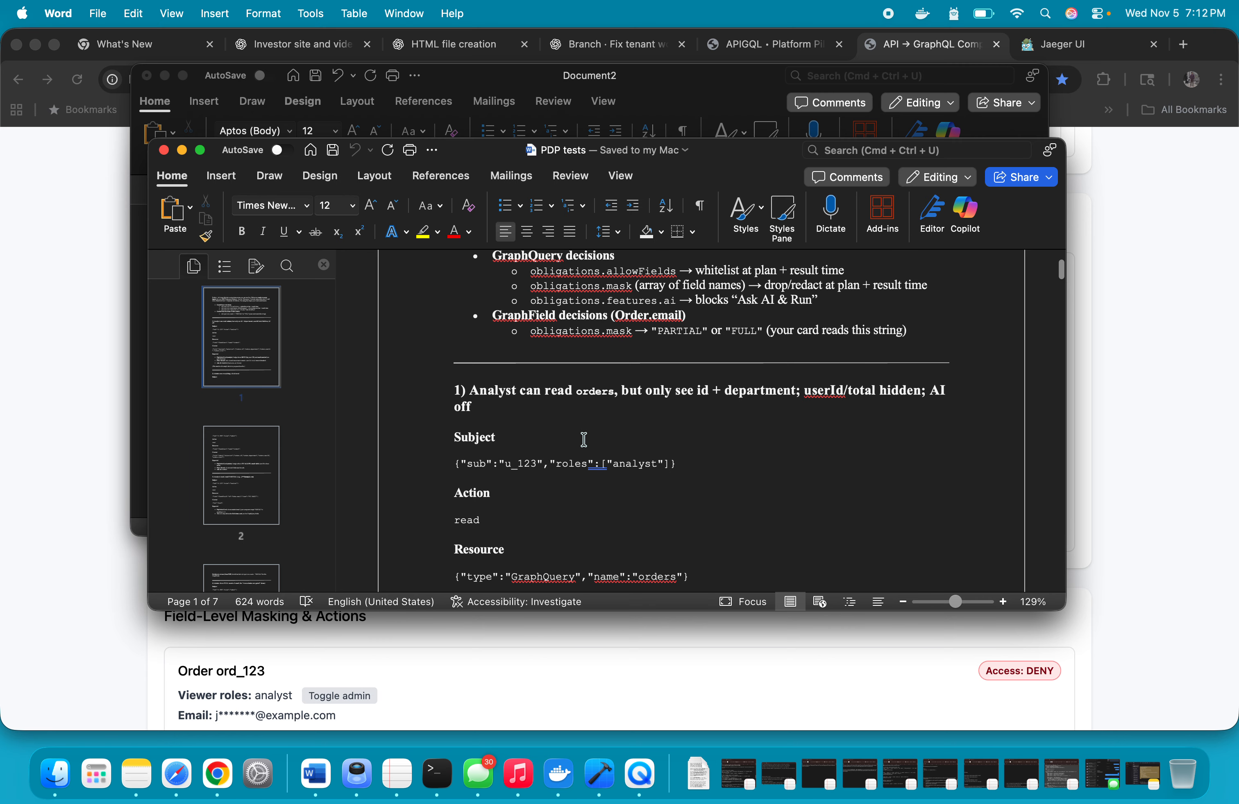
scroll(583, 439, "down", 2)
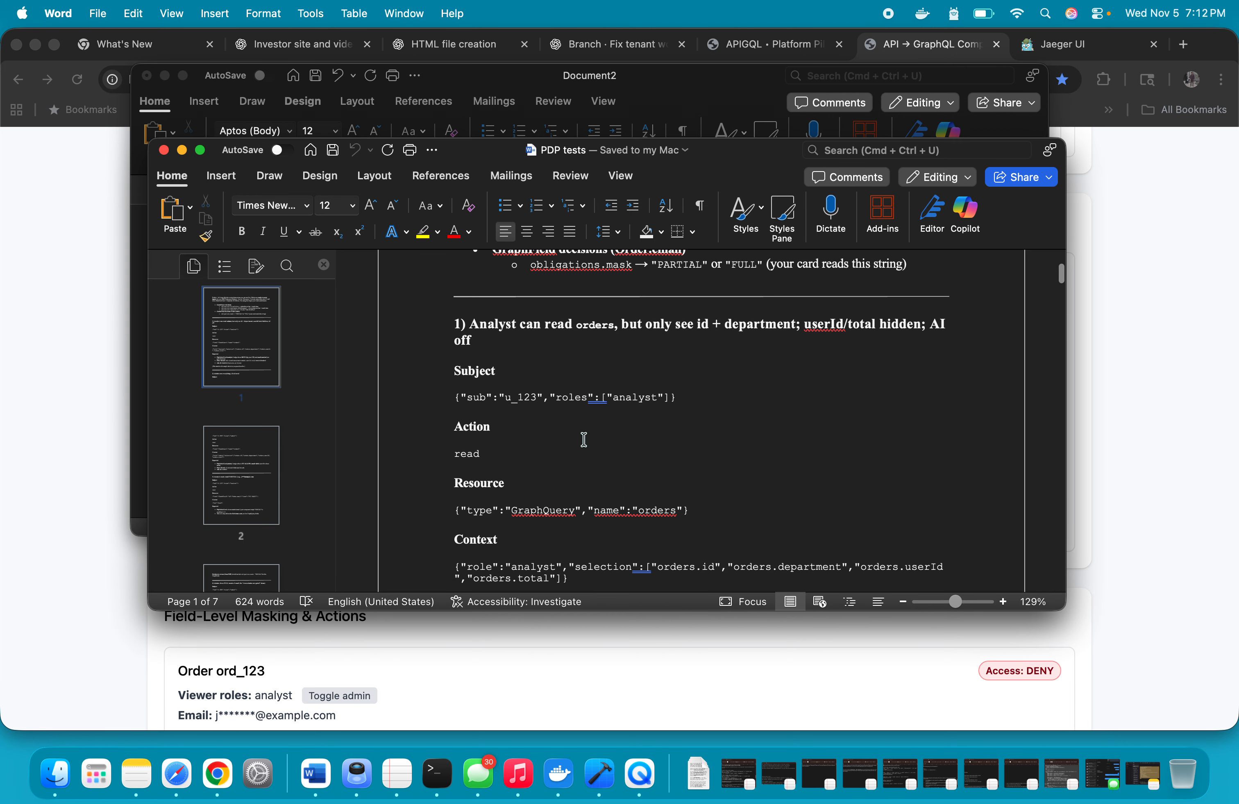
scroll(583, 438, "down", 2)
left_click_drag(449, 338, 701, 342)
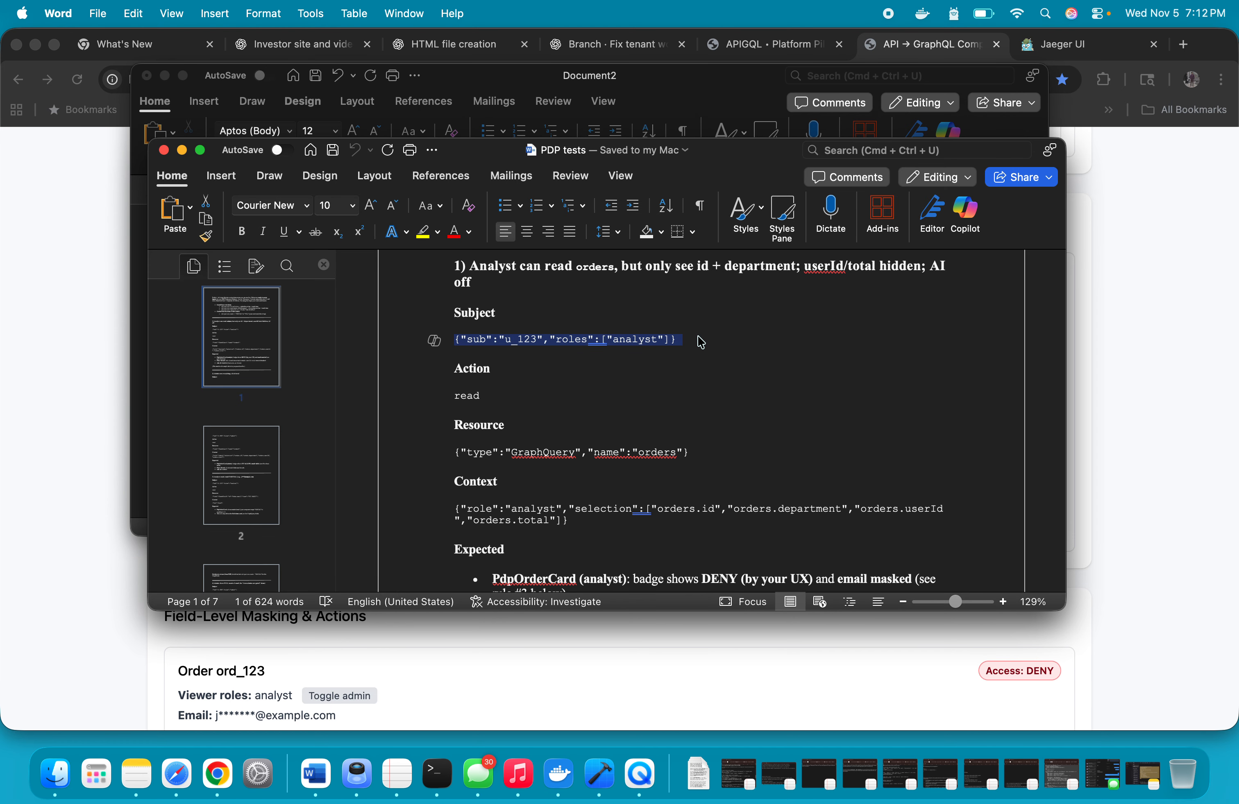
key("super+c")
left_click(70, 494)
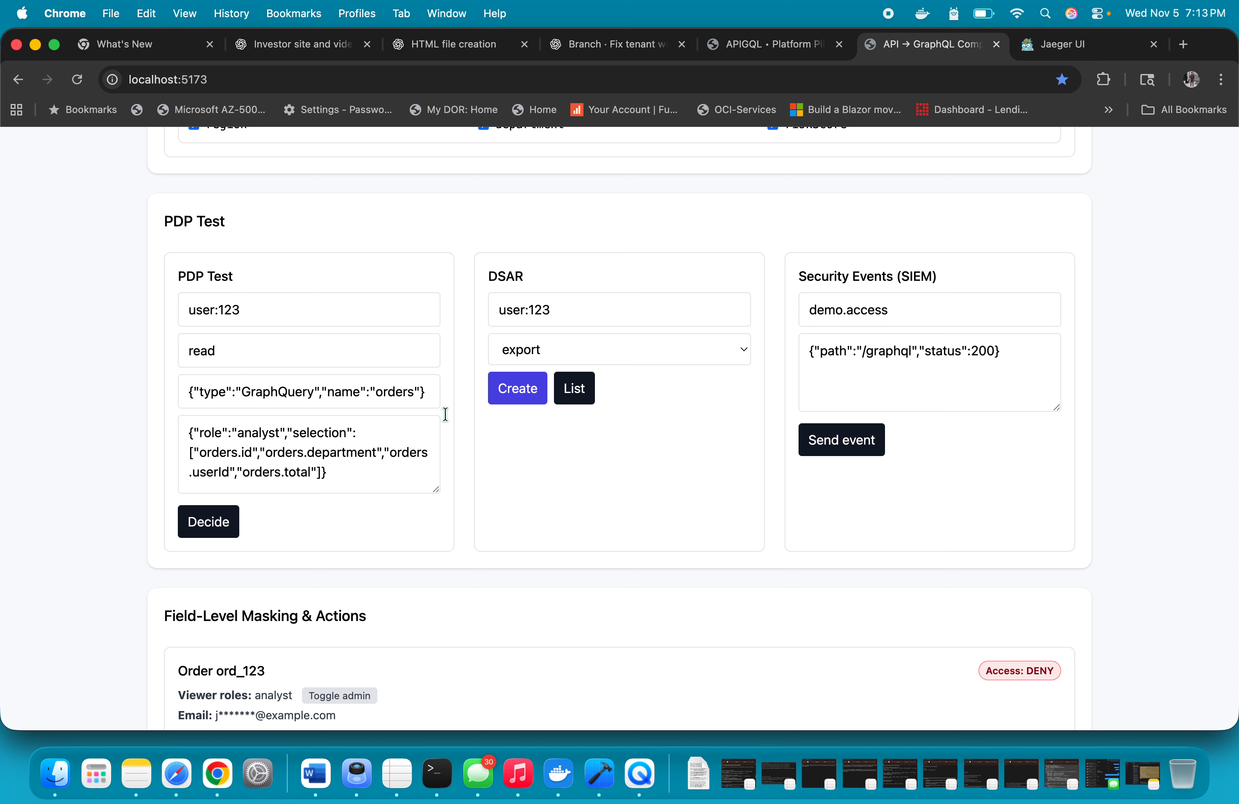
triple_click(294, 314)
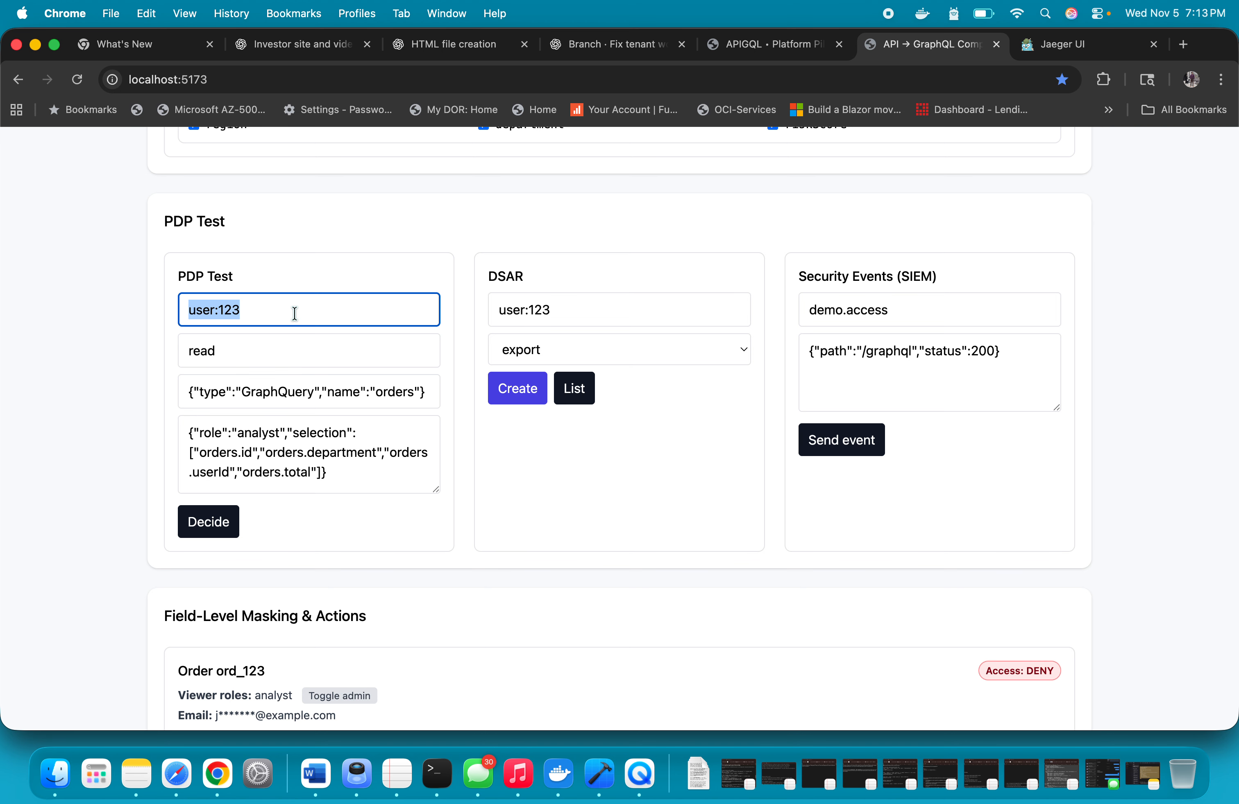
key("super+v")
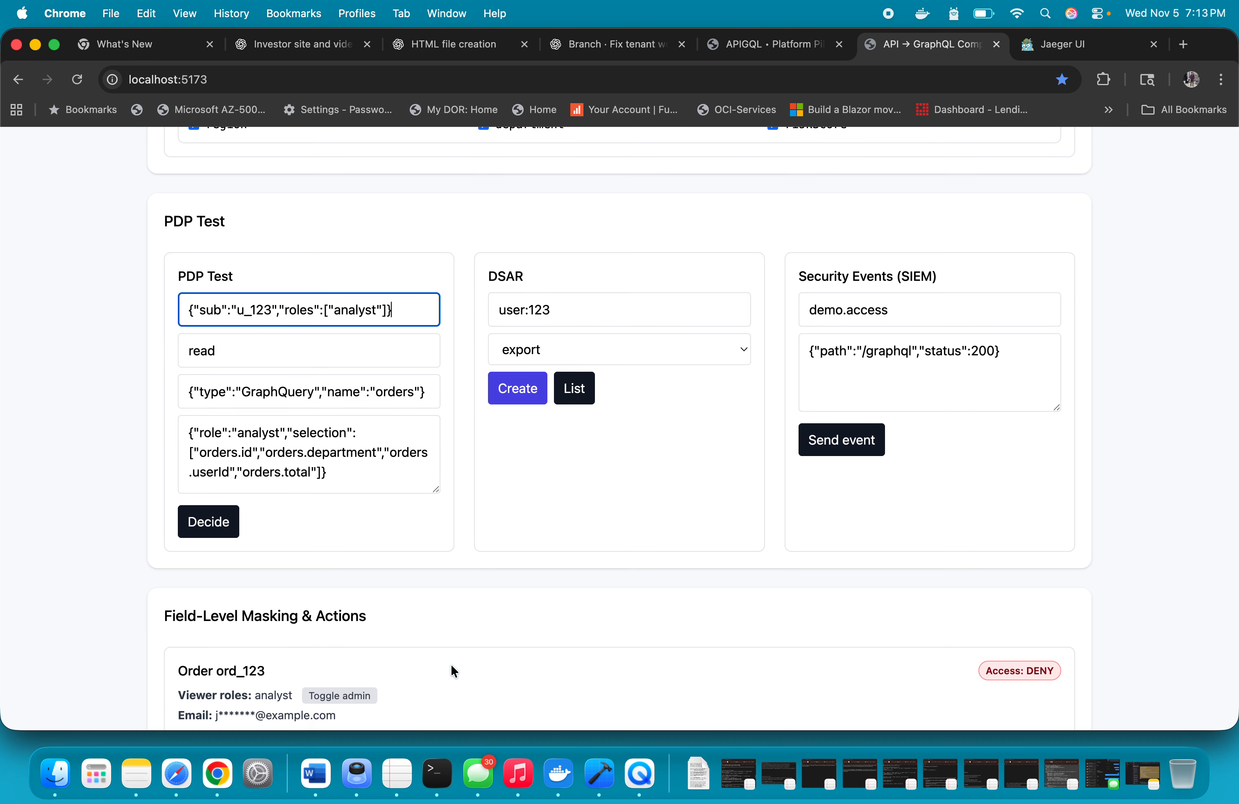
Copy case 1's resource {"type":"GraphQuery","name":"orders"} from the Word document into the PDP Test resource in the browser console
left_click(316, 773)
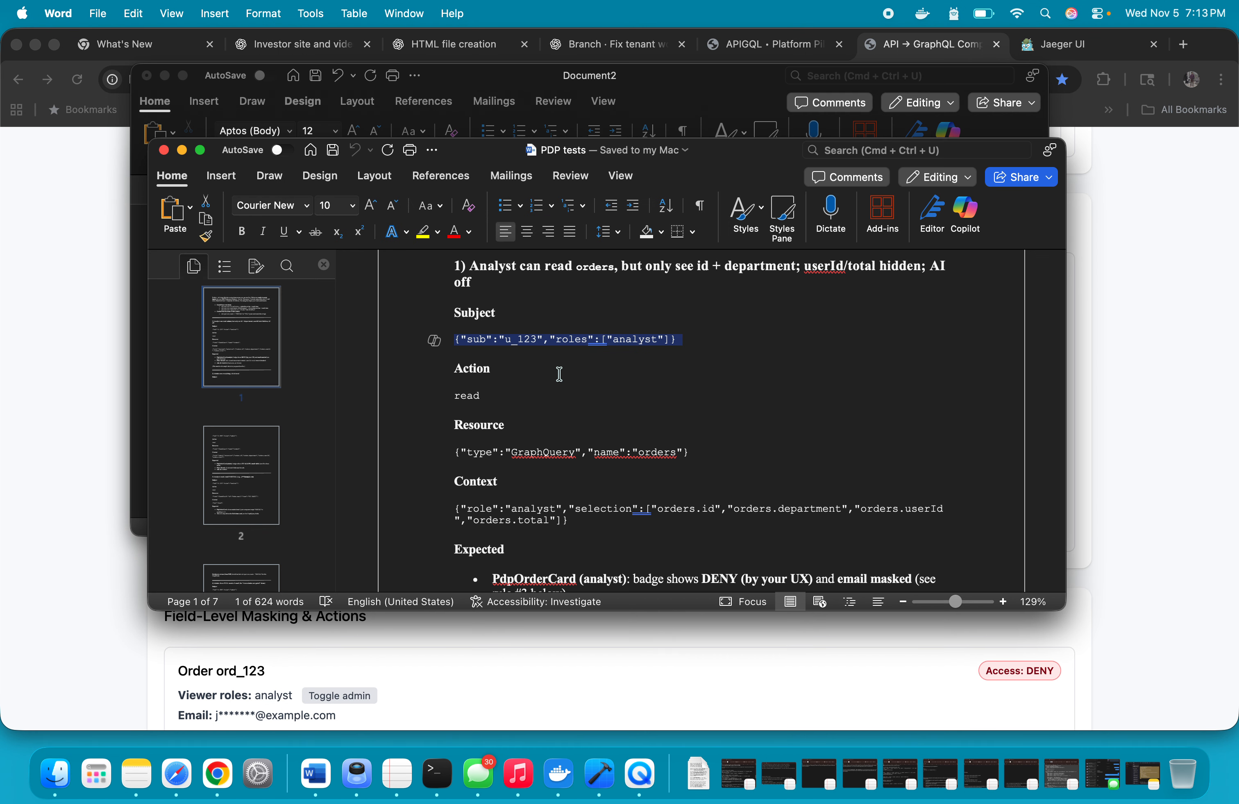
triple_click(452, 458)
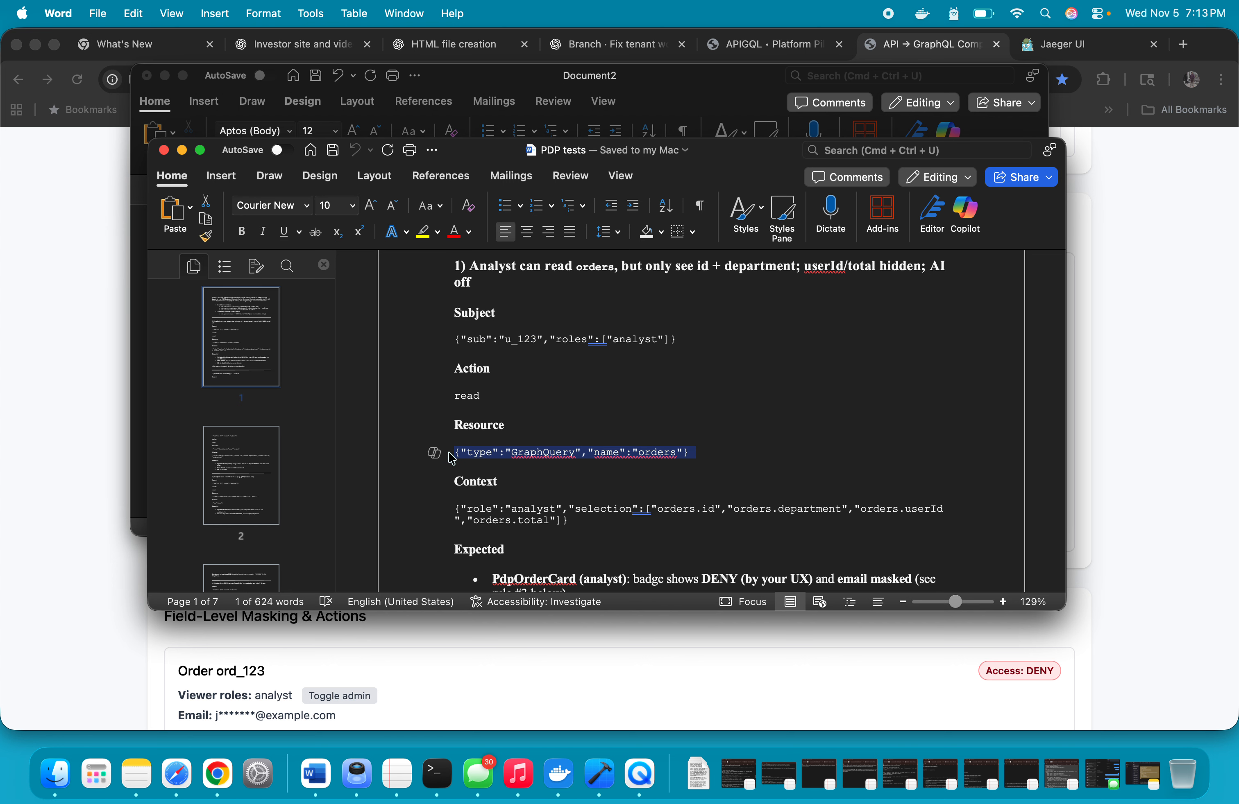
left_click(675, 657)
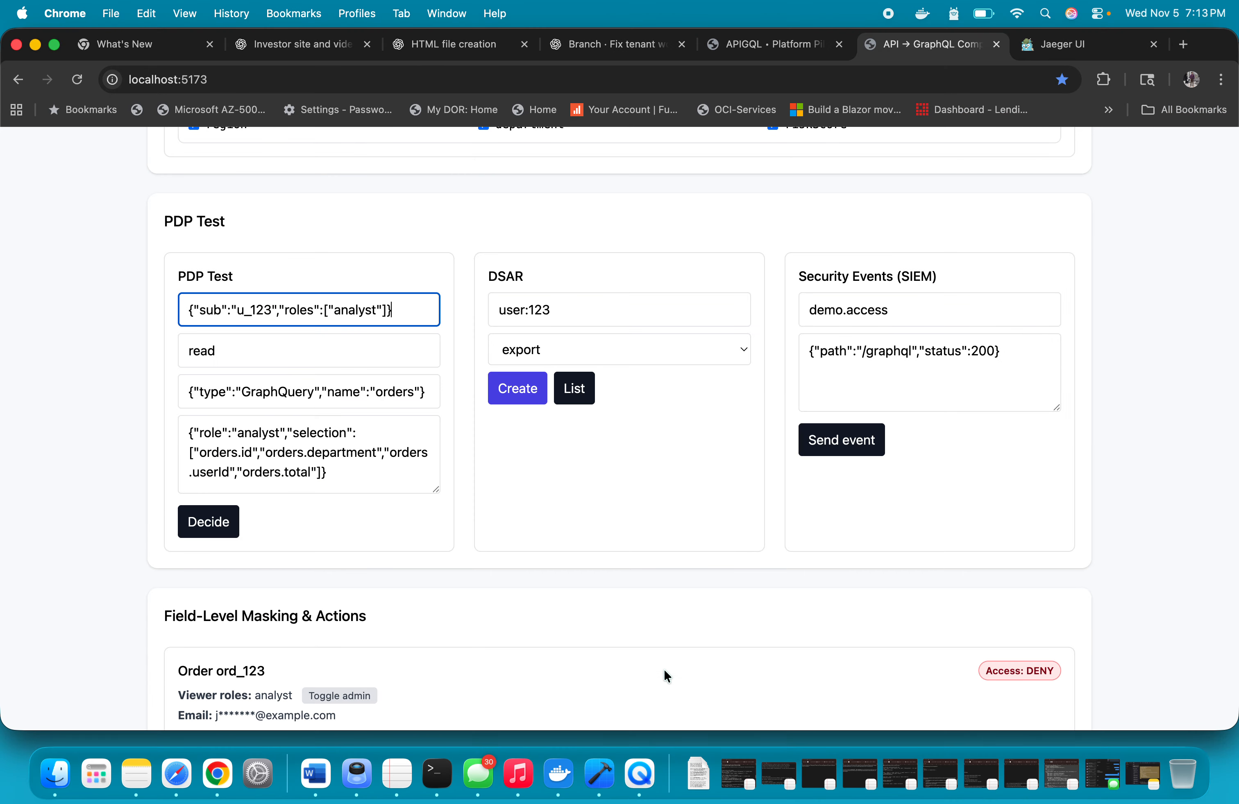
triple_click(377, 400)
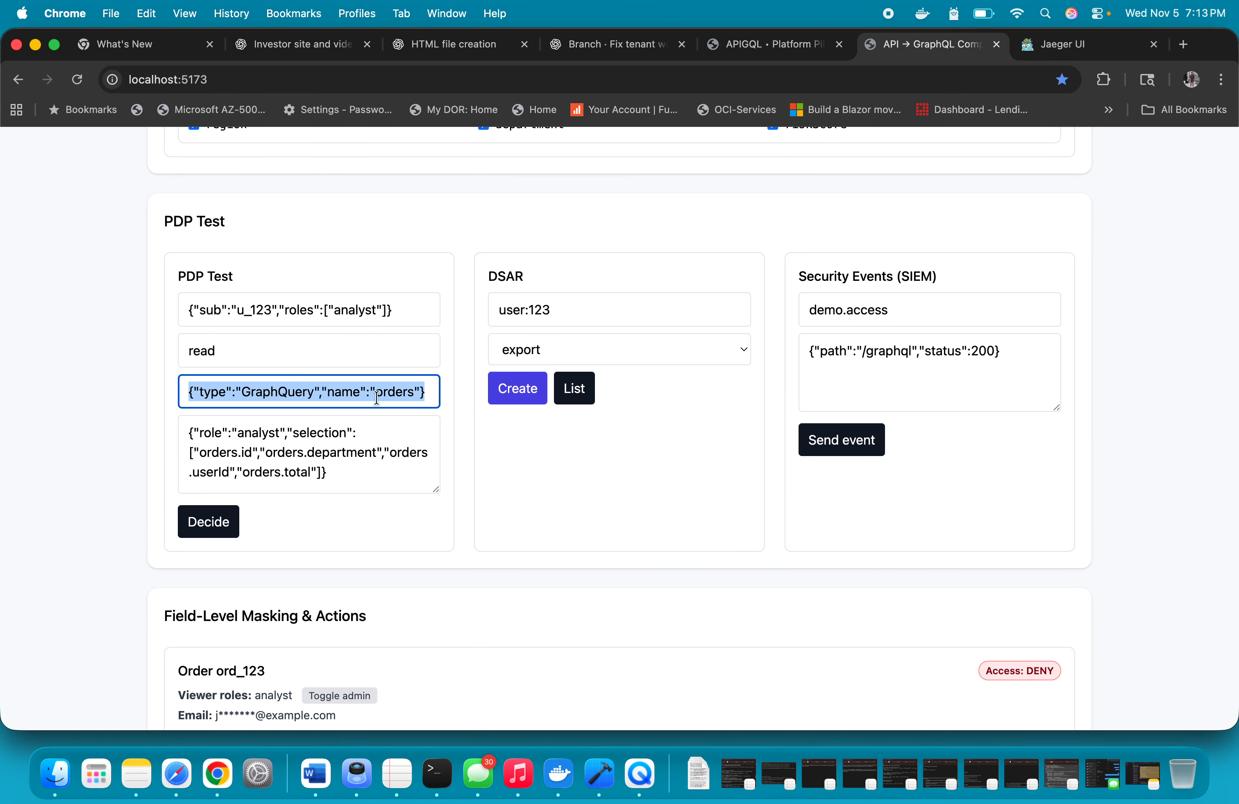
key("super+v")
left_click(448, 531)
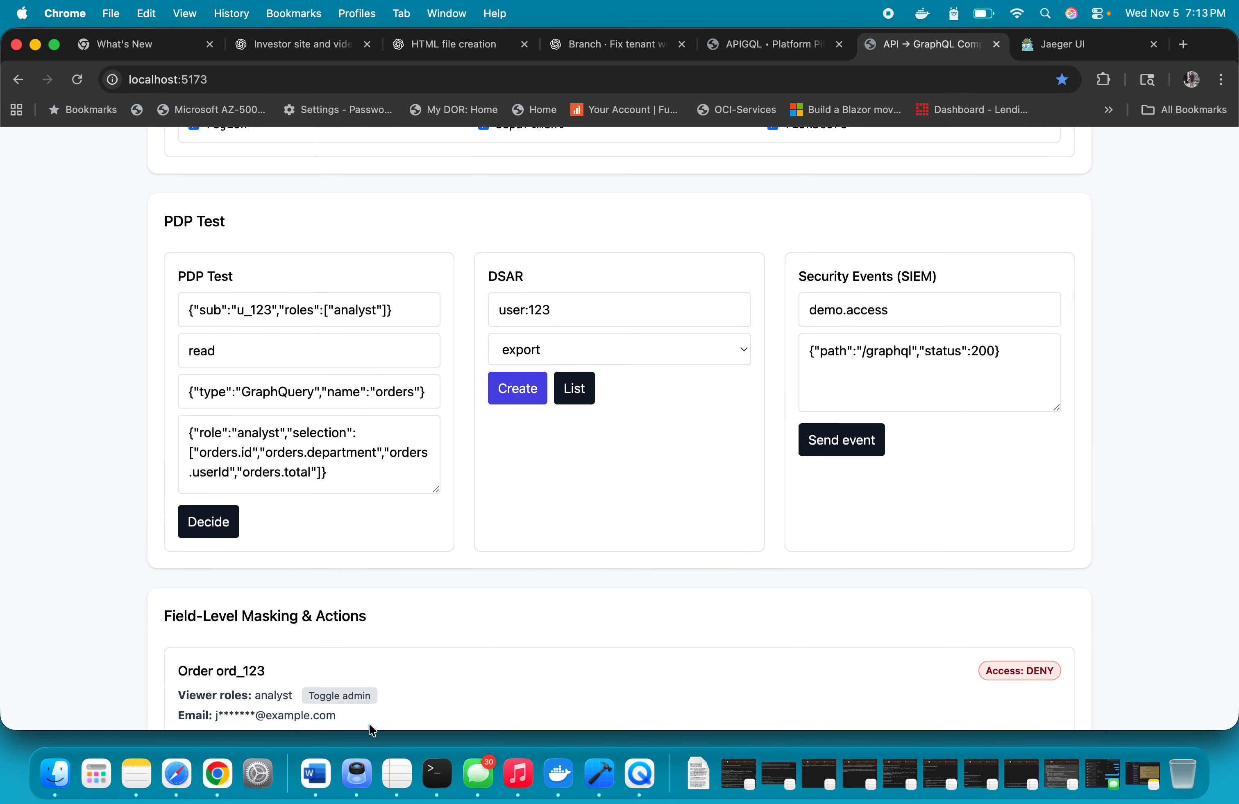
Copy case 1's analyst context, selecting orders.id, orders.department, orders.userId and orders.total, from Word into PDP Test and request the policy decision
left_click(320, 773)
scroll(532, 509, "down", 1)
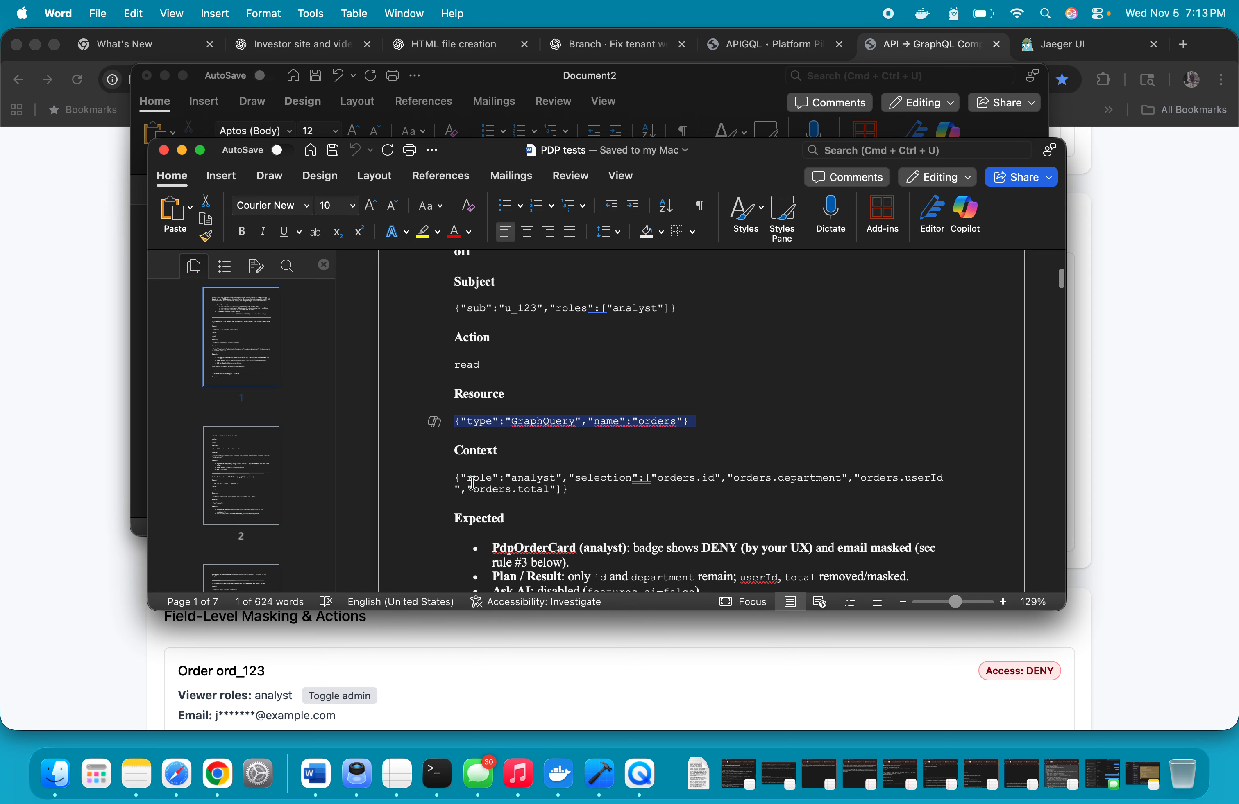
left_click_drag(449, 471, 583, 492)
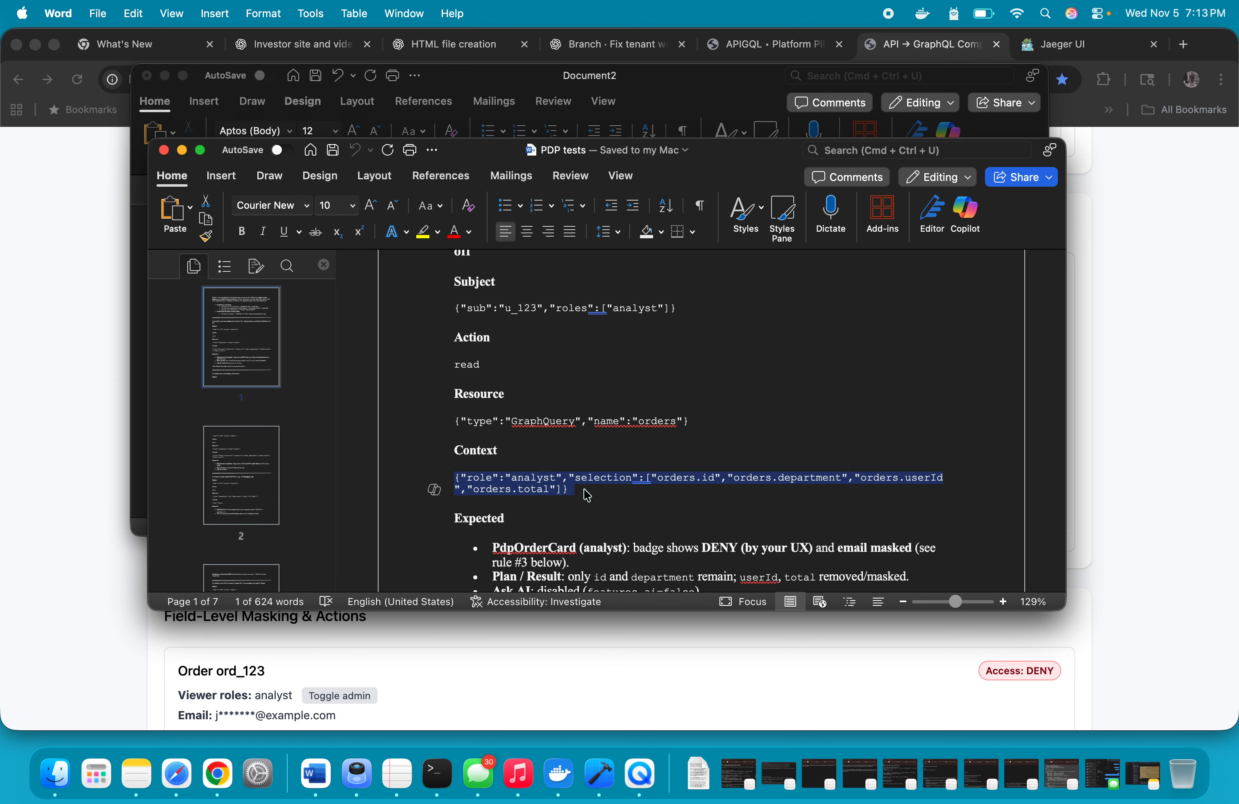
key("super+c")
left_click(642, 651)
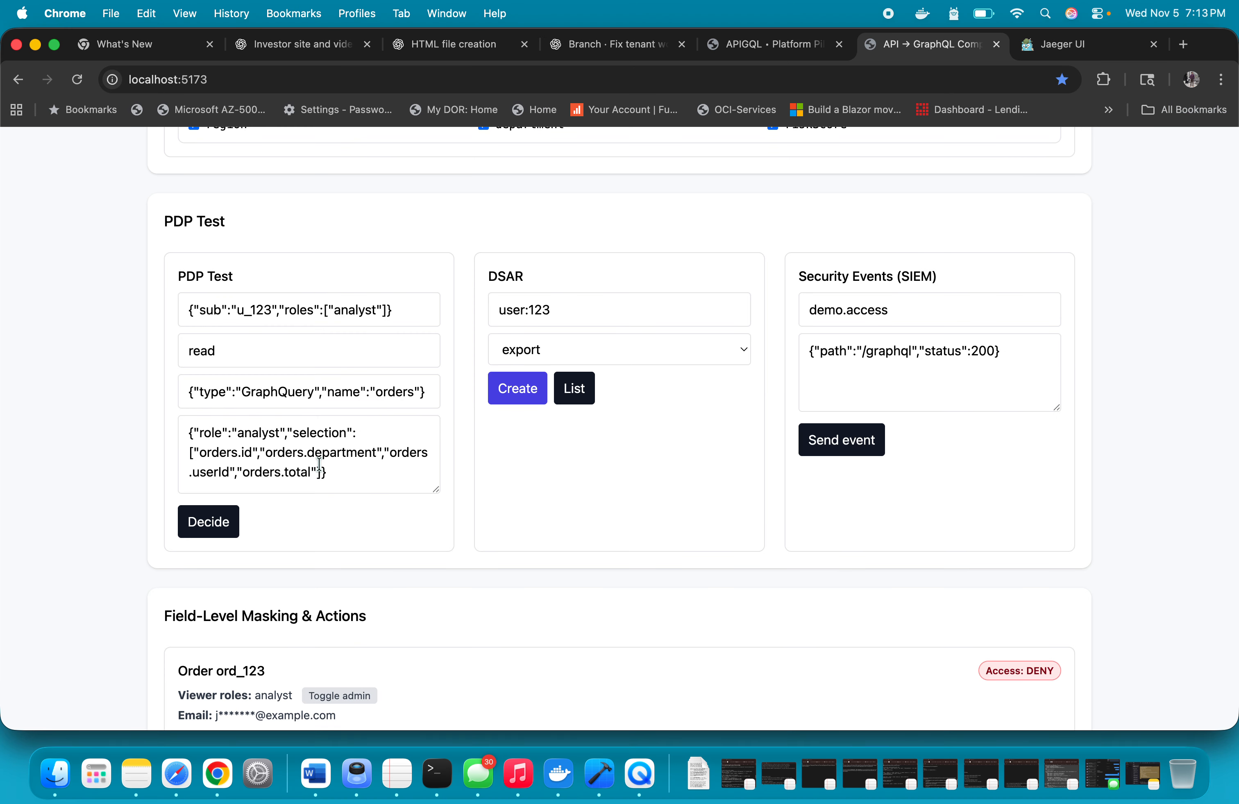
left_click(345, 470)
key("super+a")
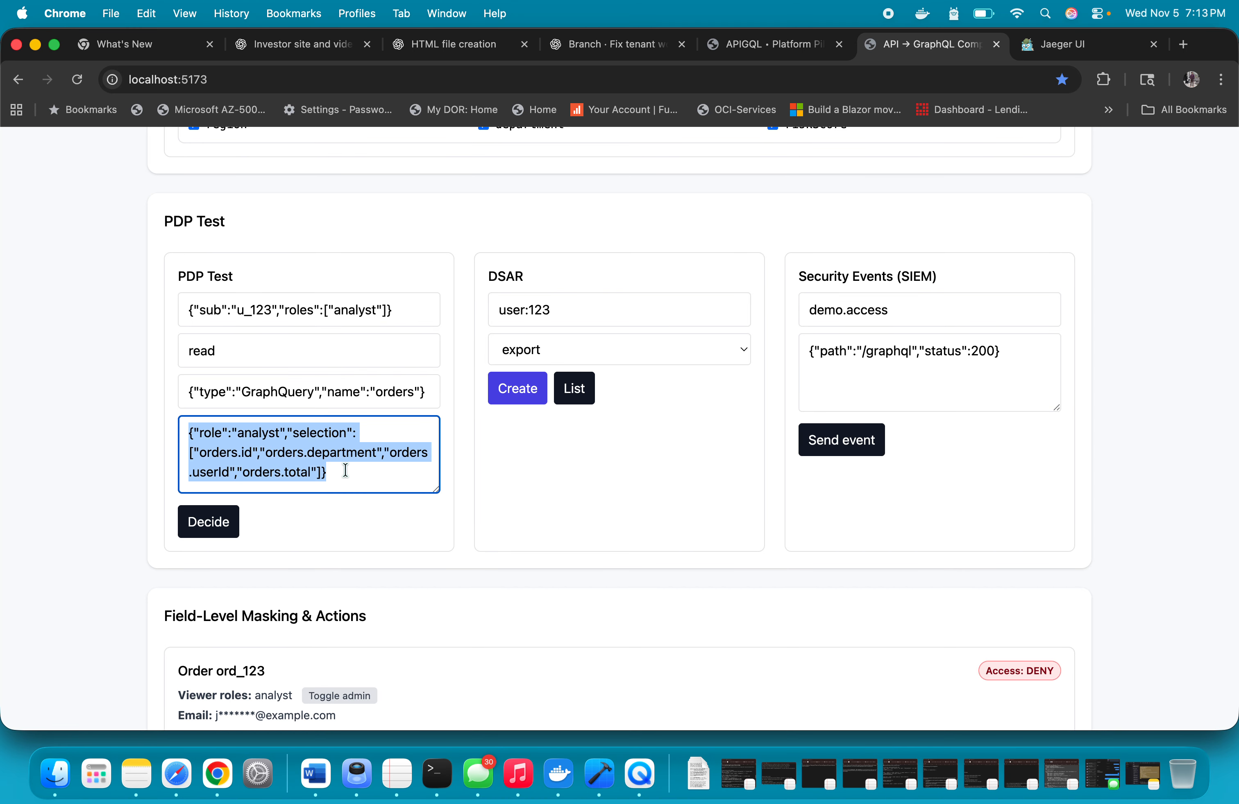
key("super+v")
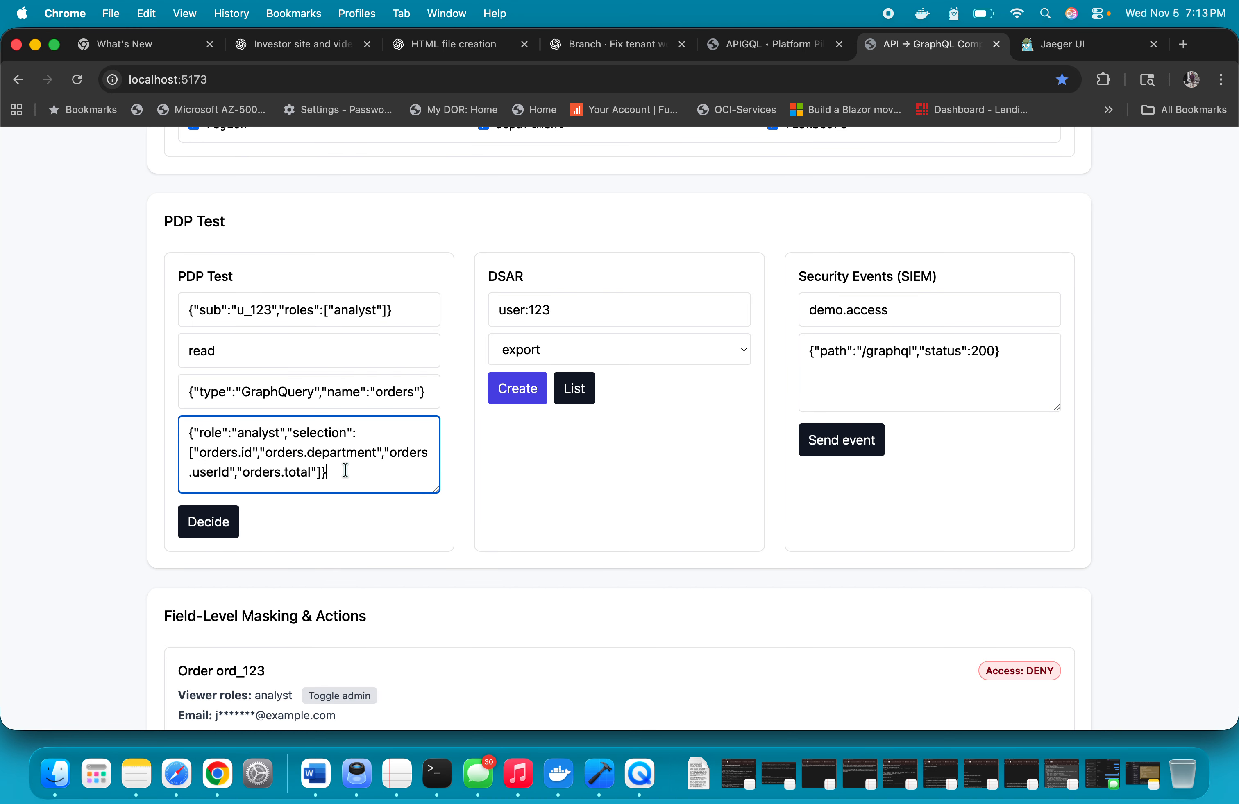
left_click(208, 525)
Examine the latest decision's allowed fields, AI feature flag and echoed context selection for the analyst case
scroll(207, 527, "down", 5)
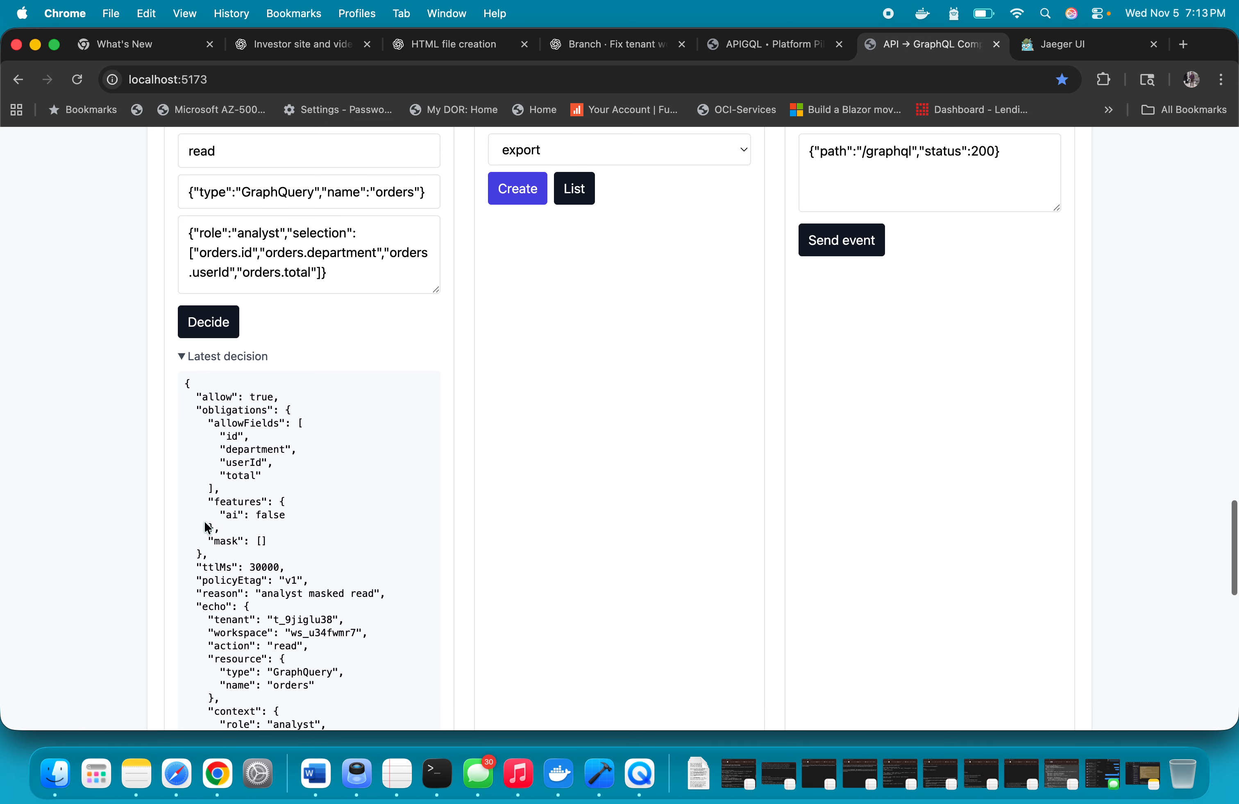
scroll(207, 525, "up", 2)
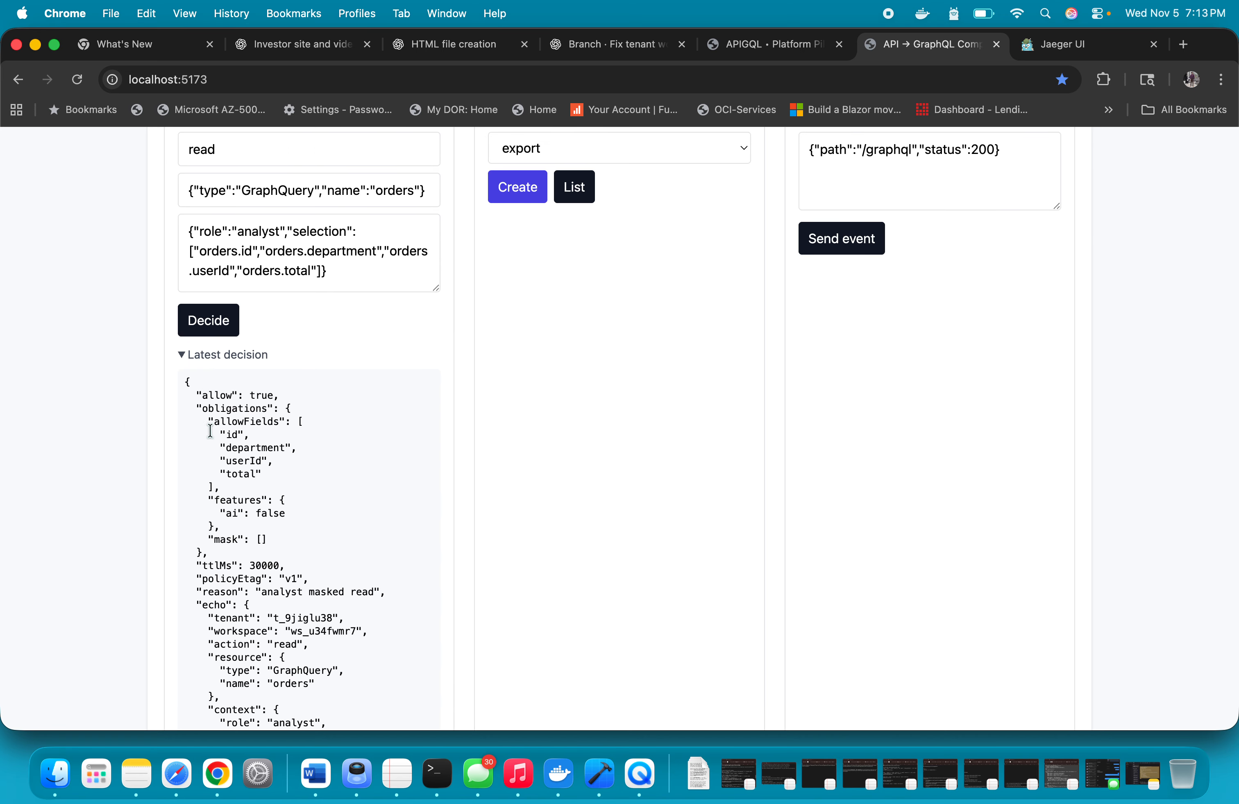
left_click_drag(287, 440, 290, 477)
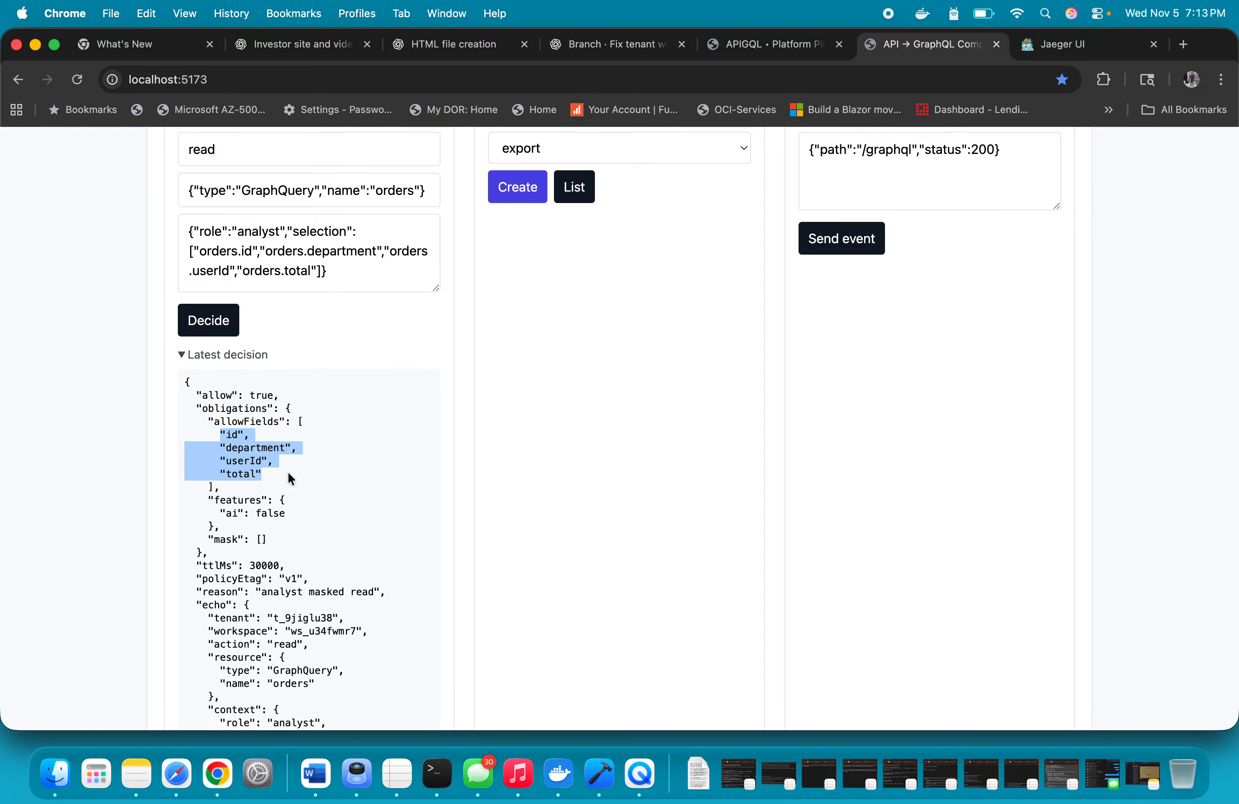
left_click_drag(208, 513, 308, 514)
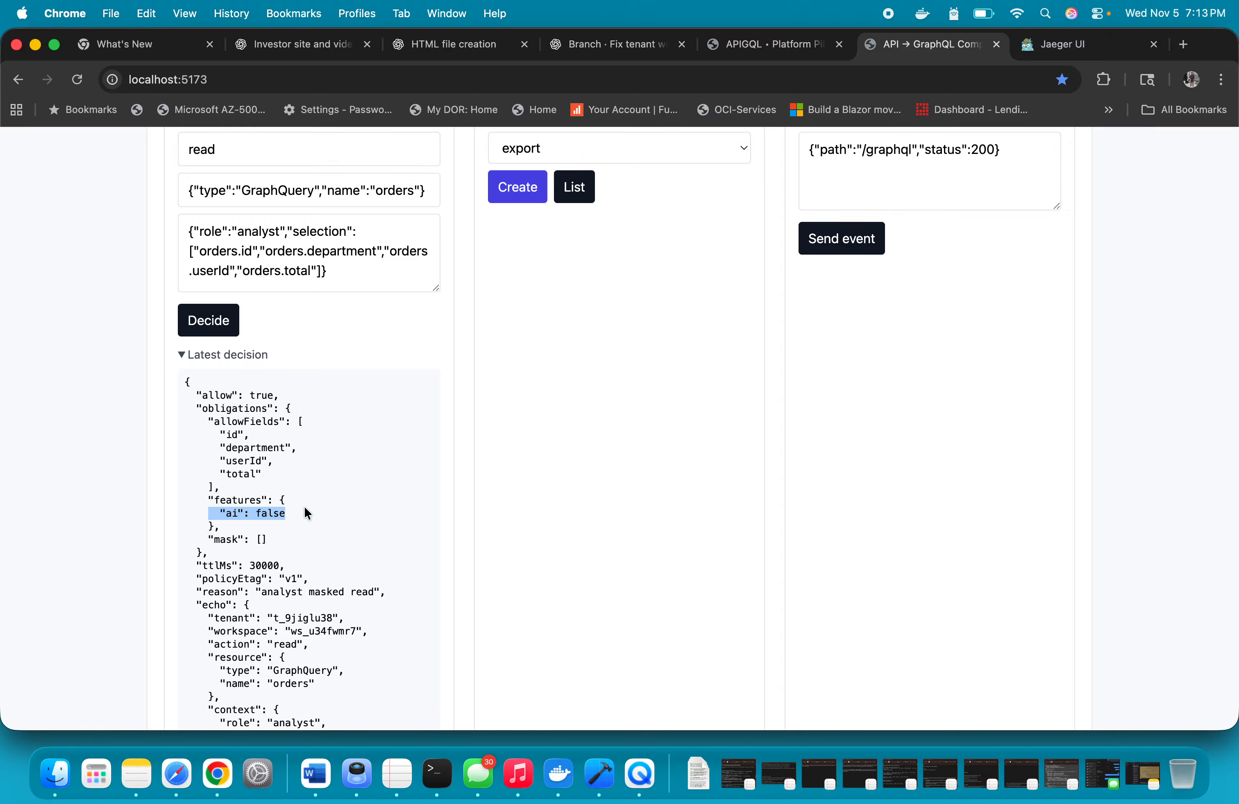
scroll(306, 511, "down", 5)
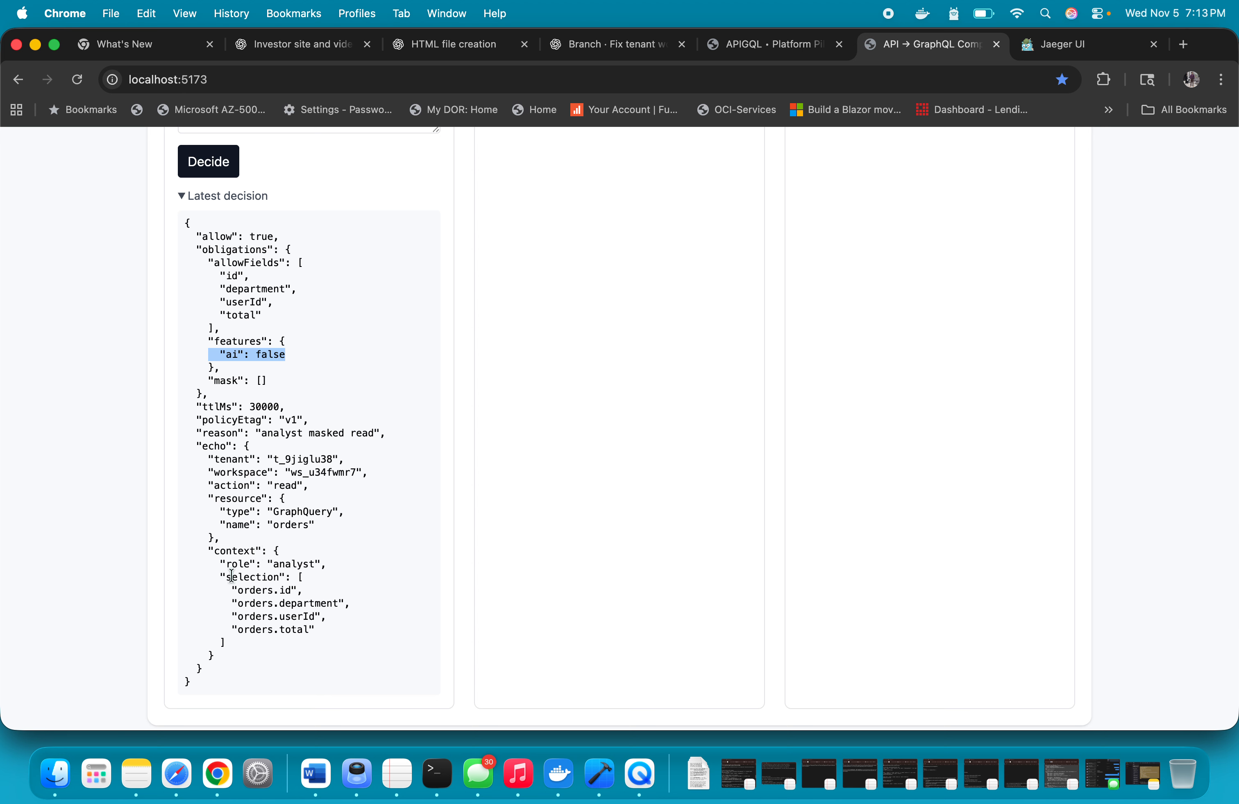
left_click_drag(223, 594, 351, 601)
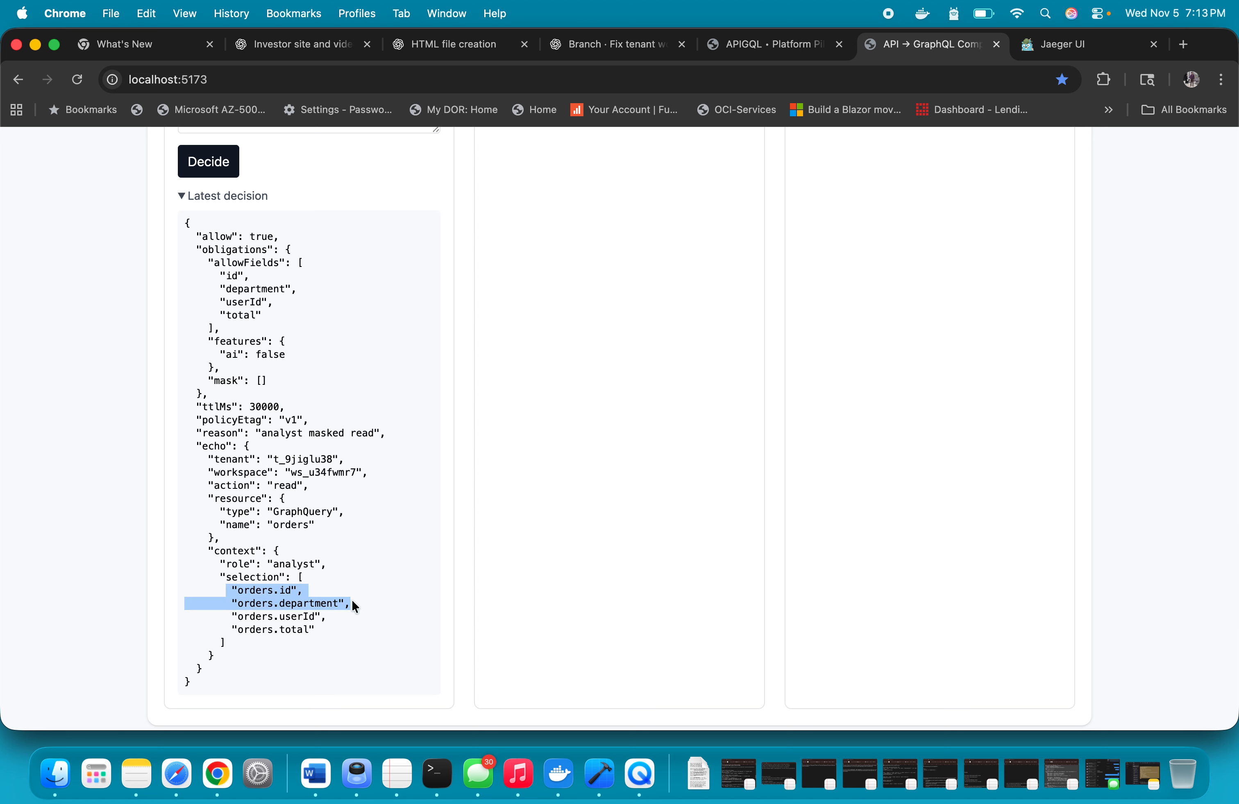
left_click(248, 604)
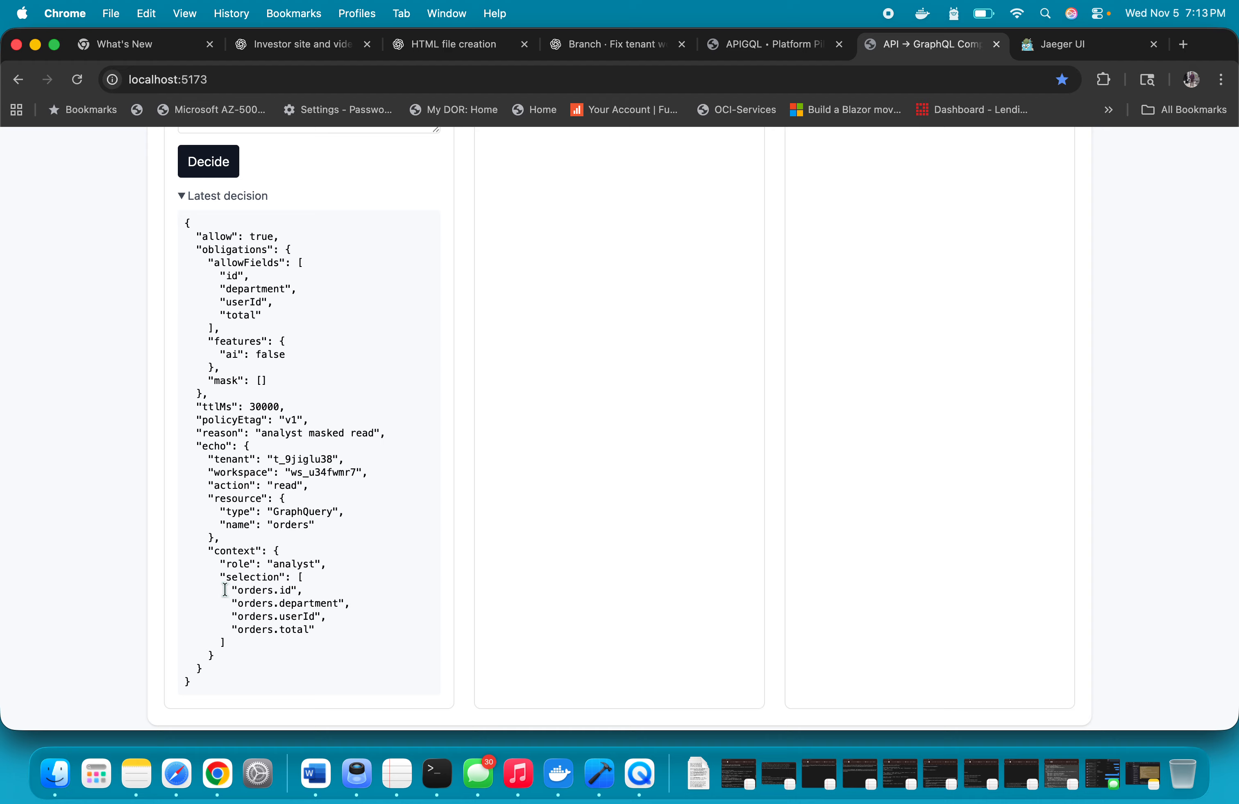
left_click_drag(226, 589, 344, 651)
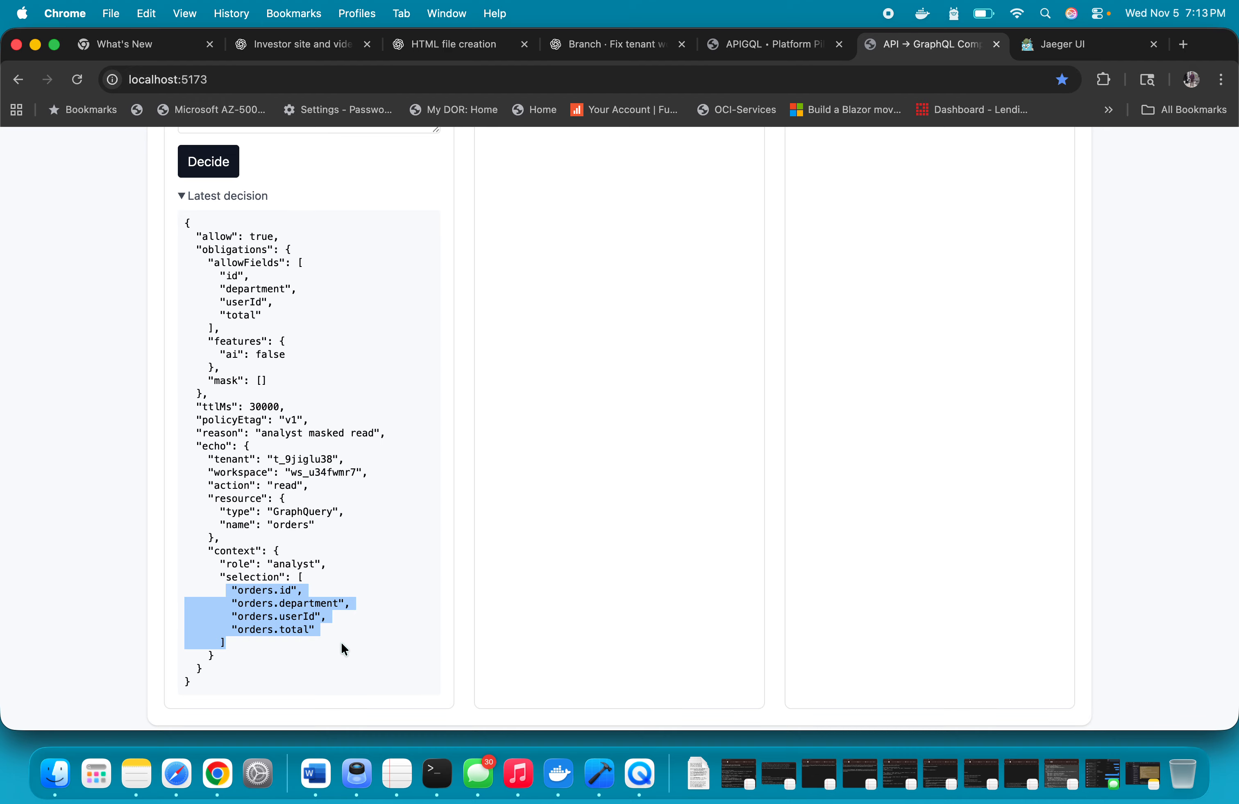
scroll(382, 472, "up", 15)
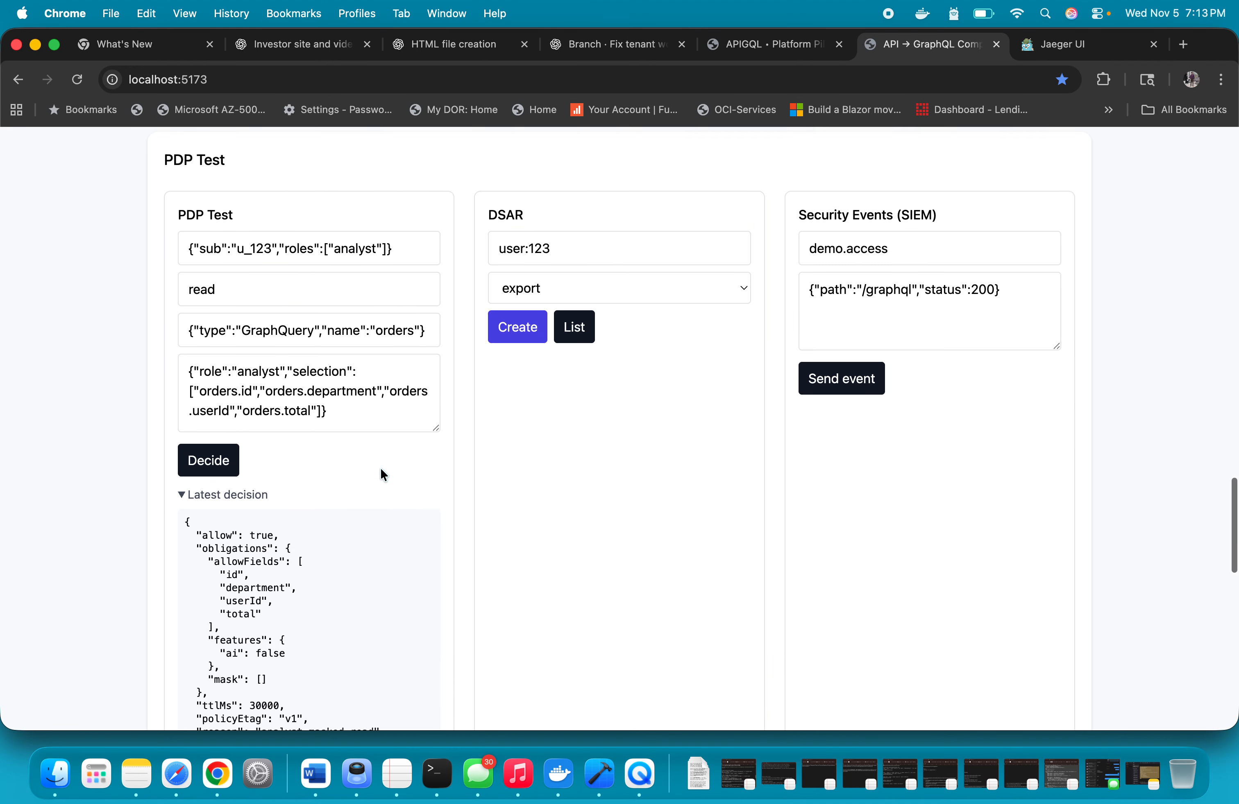
Compare the orders field selections with the decision, and read the policy notice below the AI prompt in the Generate section
scroll(381, 469, "up", 1)
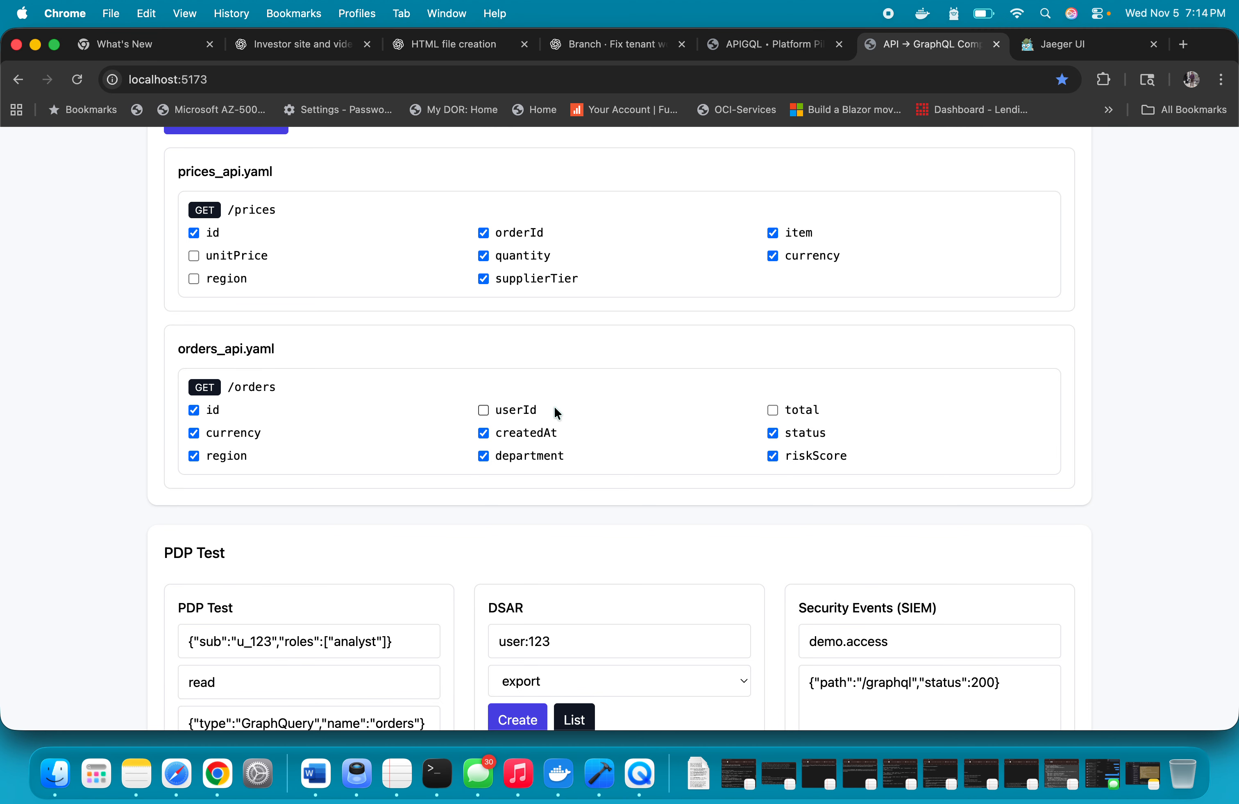
scroll(553, 408, "down", 14)
scroll(393, 403, "up", 4)
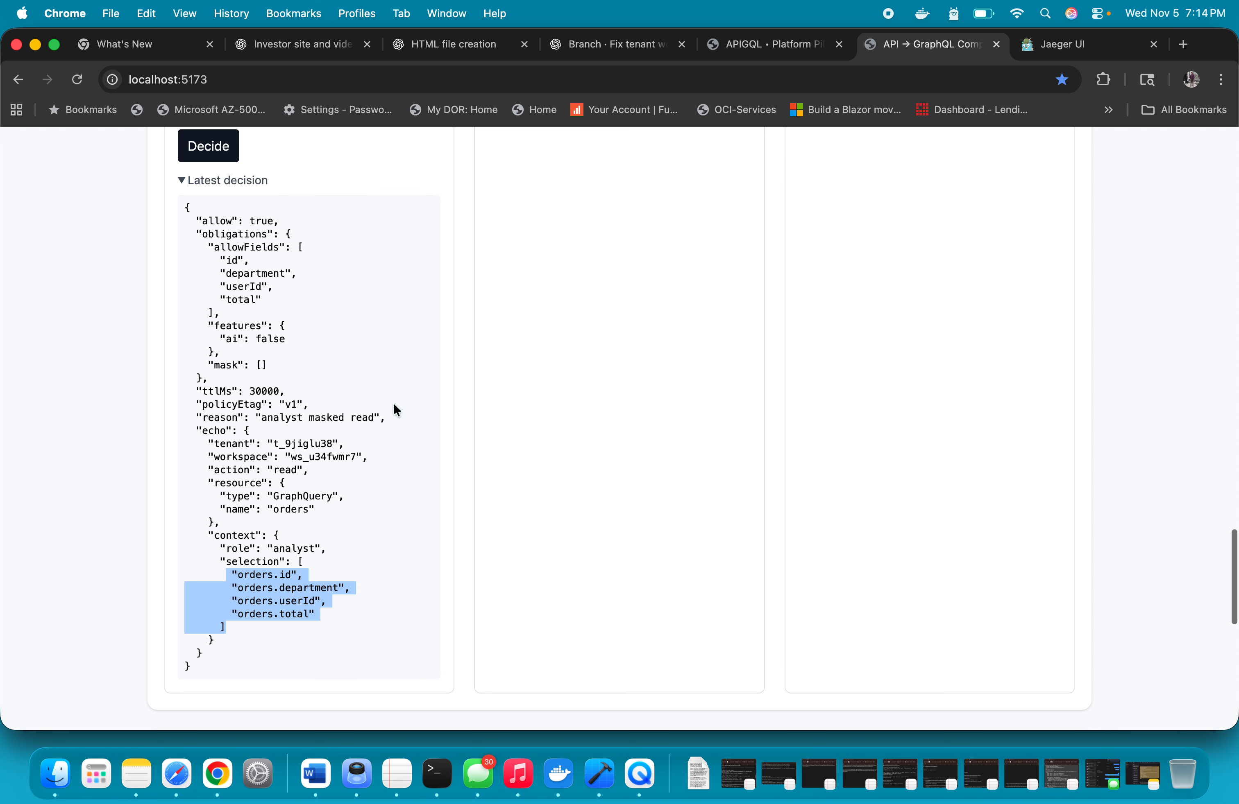
scroll(334, 401, "up", 20)
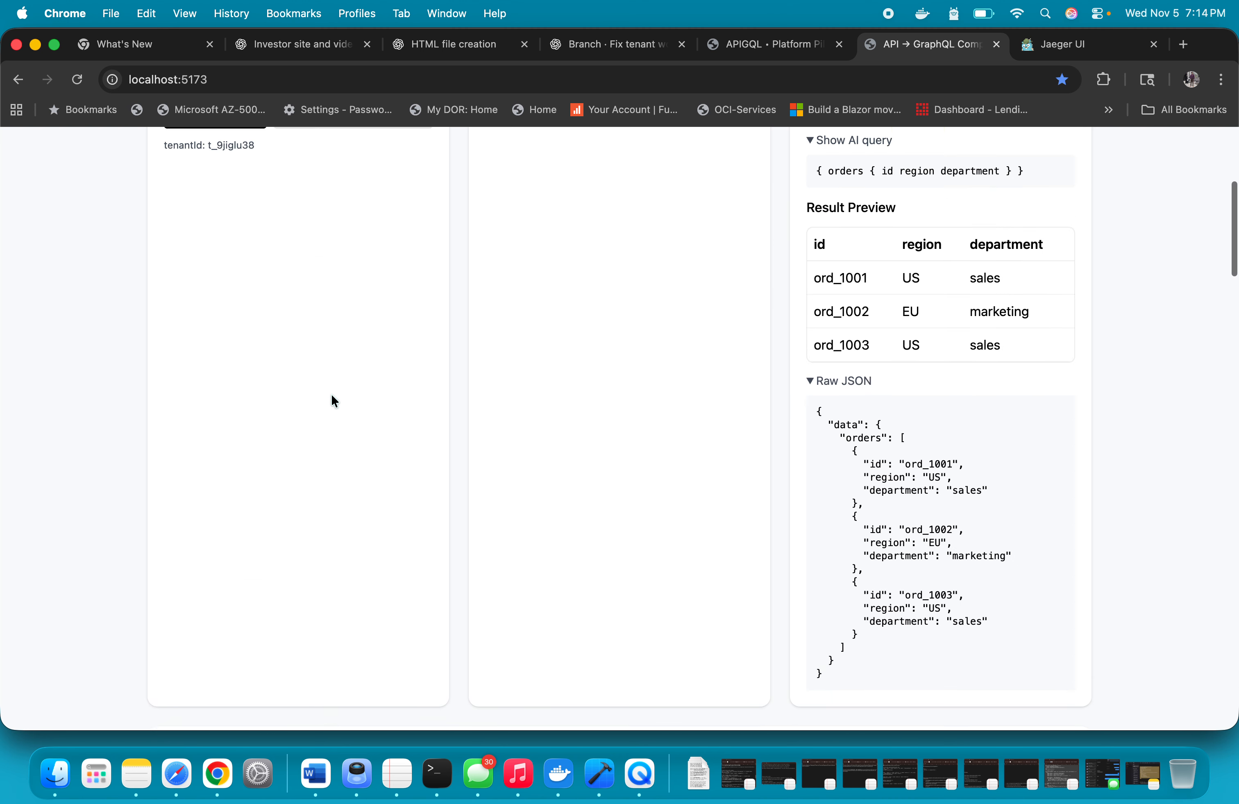
scroll(331, 395, "up", 3)
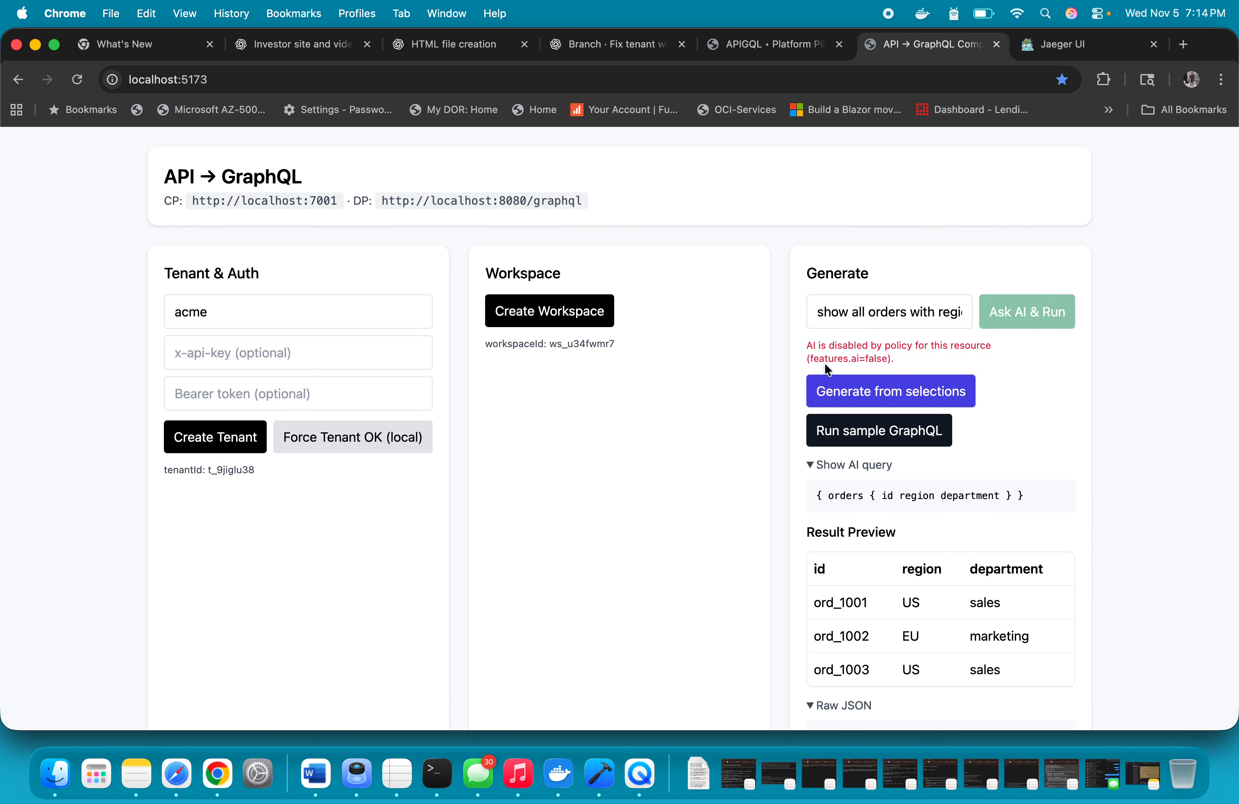
left_click_drag(804, 353, 978, 362)
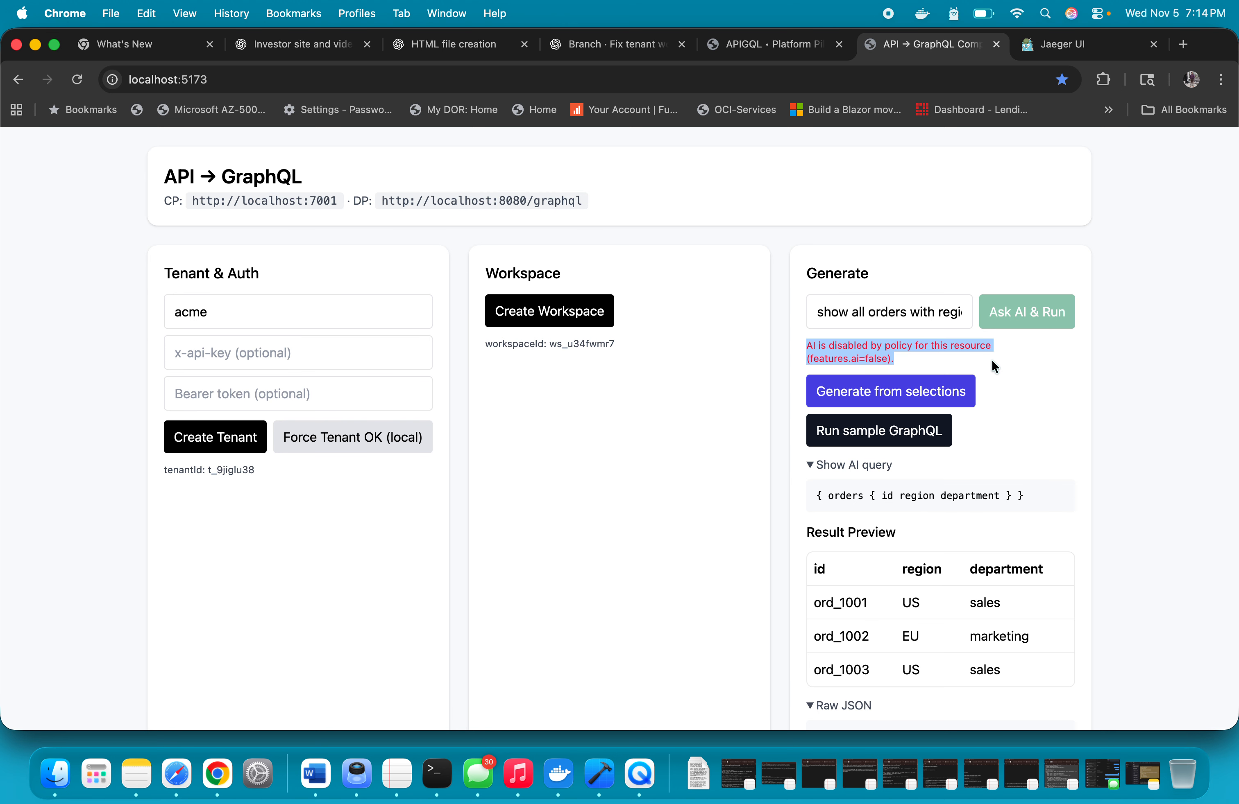
left_click(991, 361)
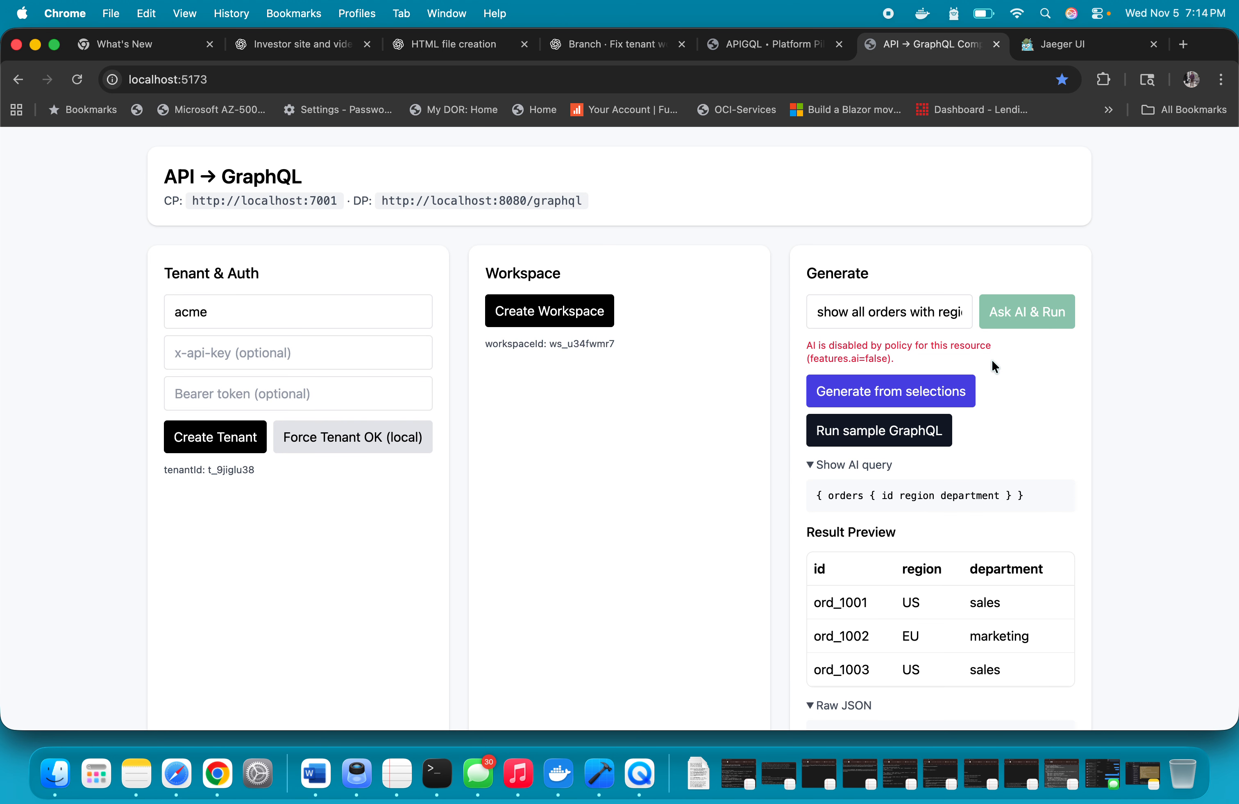
Generate GraphQL from the picked prices and orders fields under the analyst policy and check the console log for the result
left_click(867, 412)
scroll(451, 563, "down", 10)
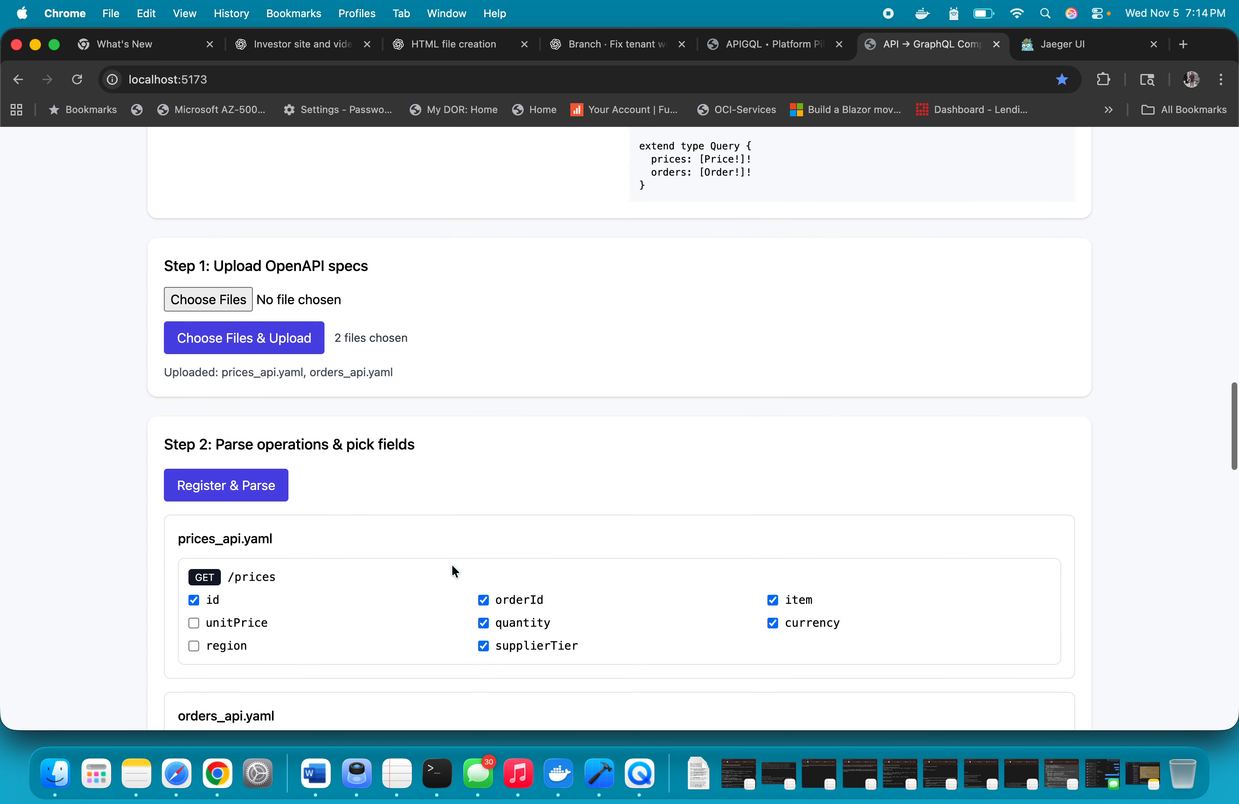
scroll(451, 564, "down", 20)
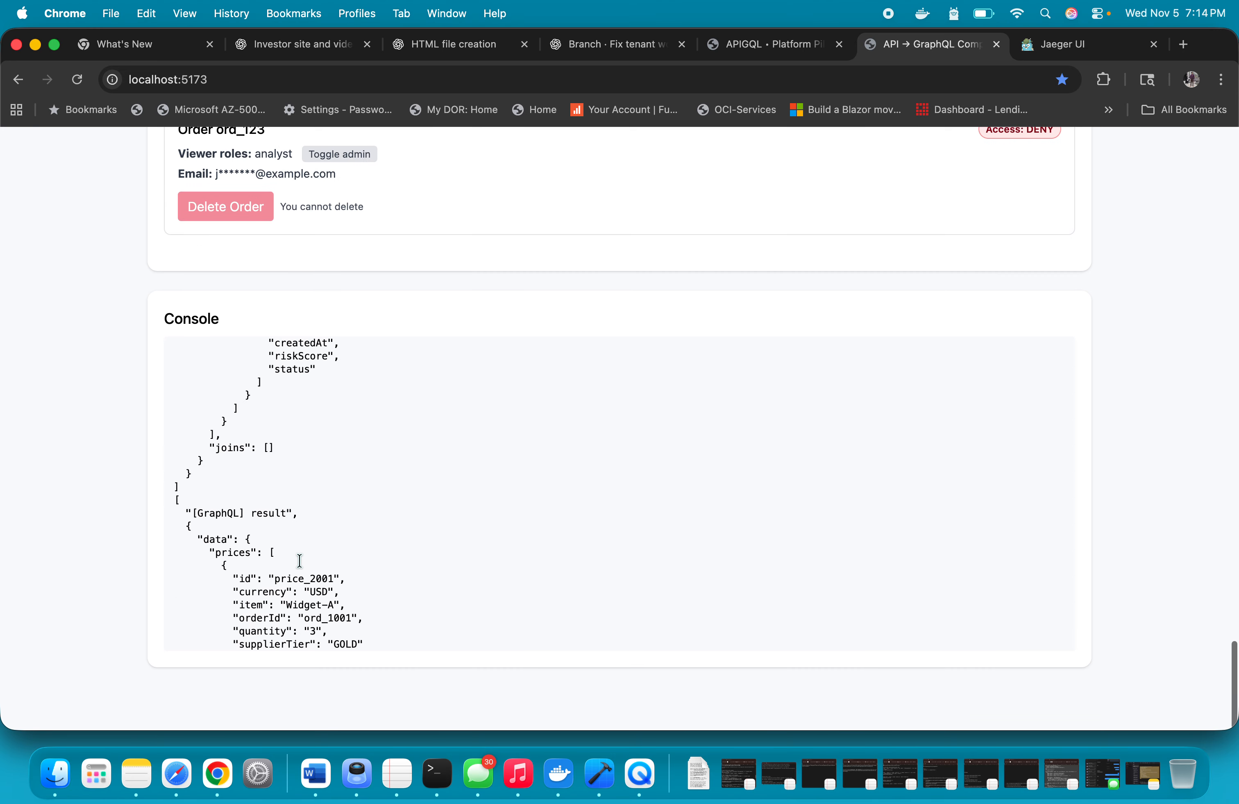
Inspect the orders and prices records in the console's GraphQL result for the analyst case
scroll(300, 560, "down", 20)
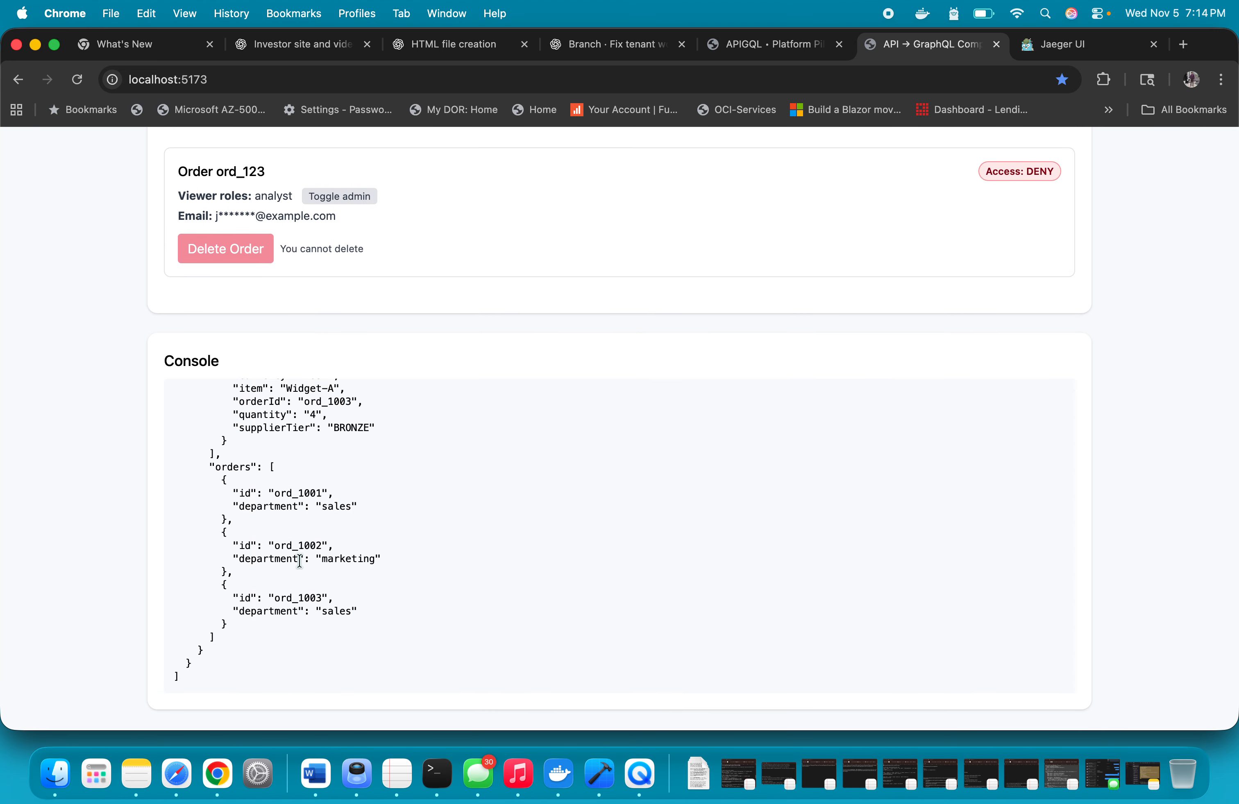
left_click_drag(215, 479, 458, 655)
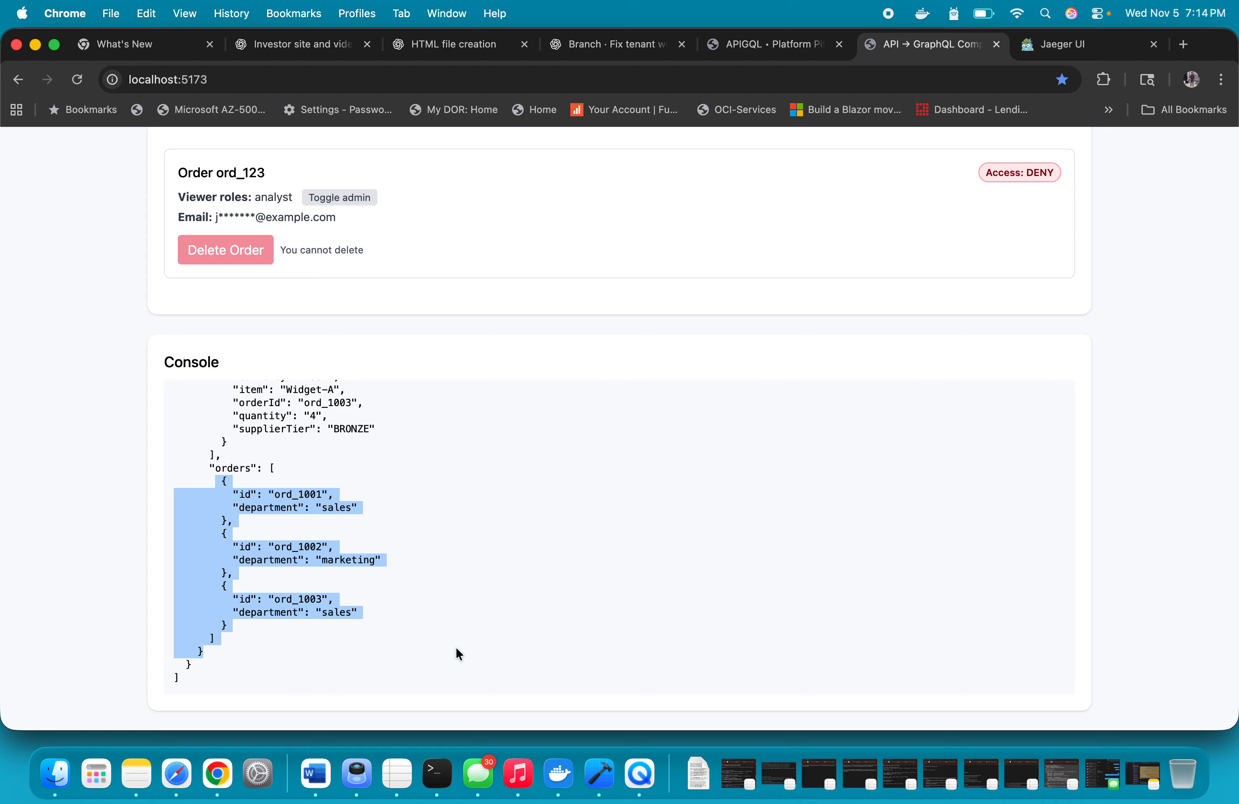
scroll(456, 649, "up", 2)
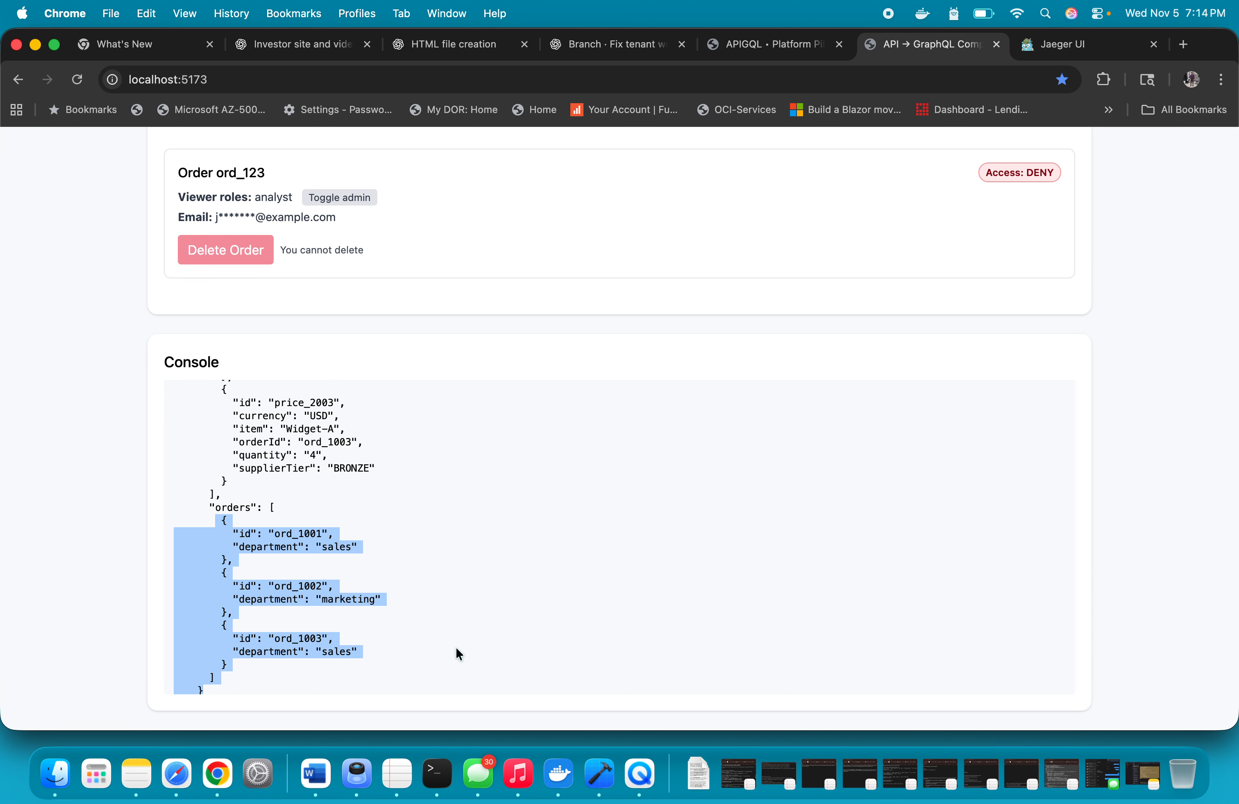
scroll(456, 649, "up", 10)
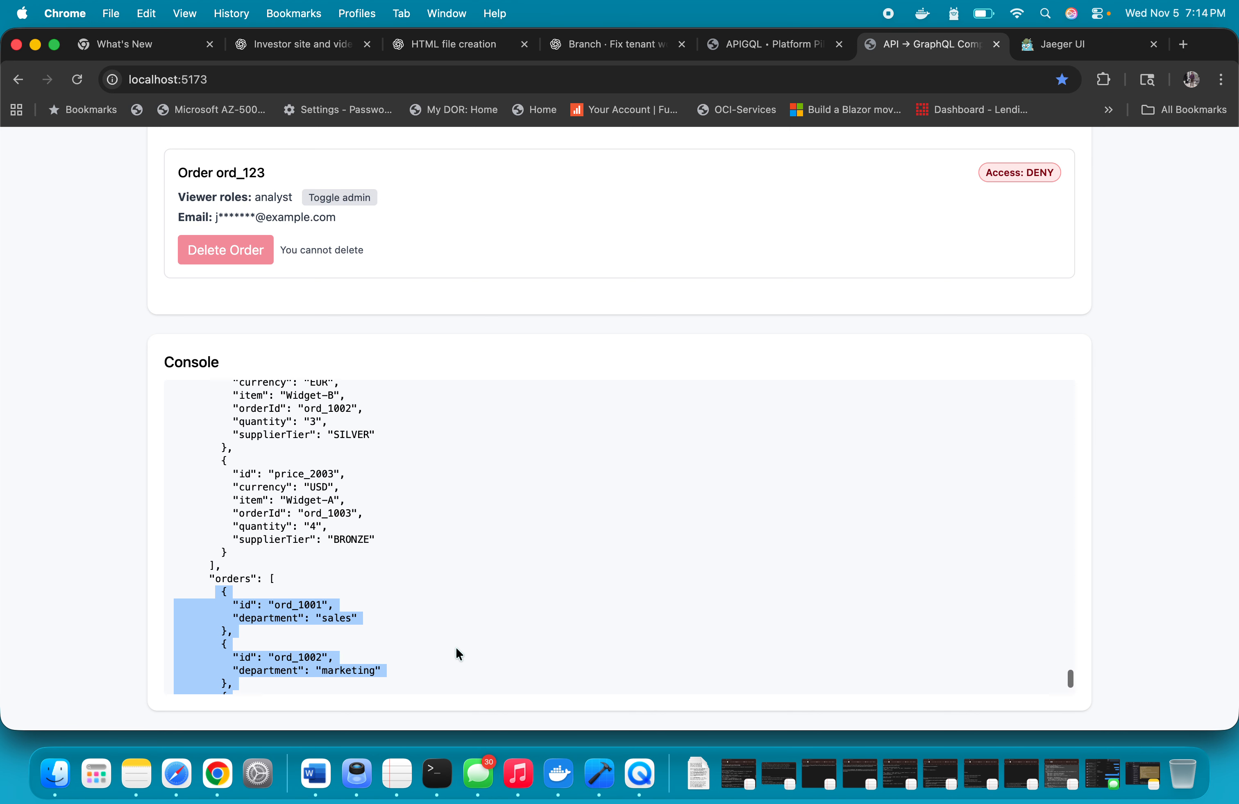
Compare the analyst decision's allowed fields with the picked orders fields and the result preview in the Generate section
scroll(361, 369, "down", 15)
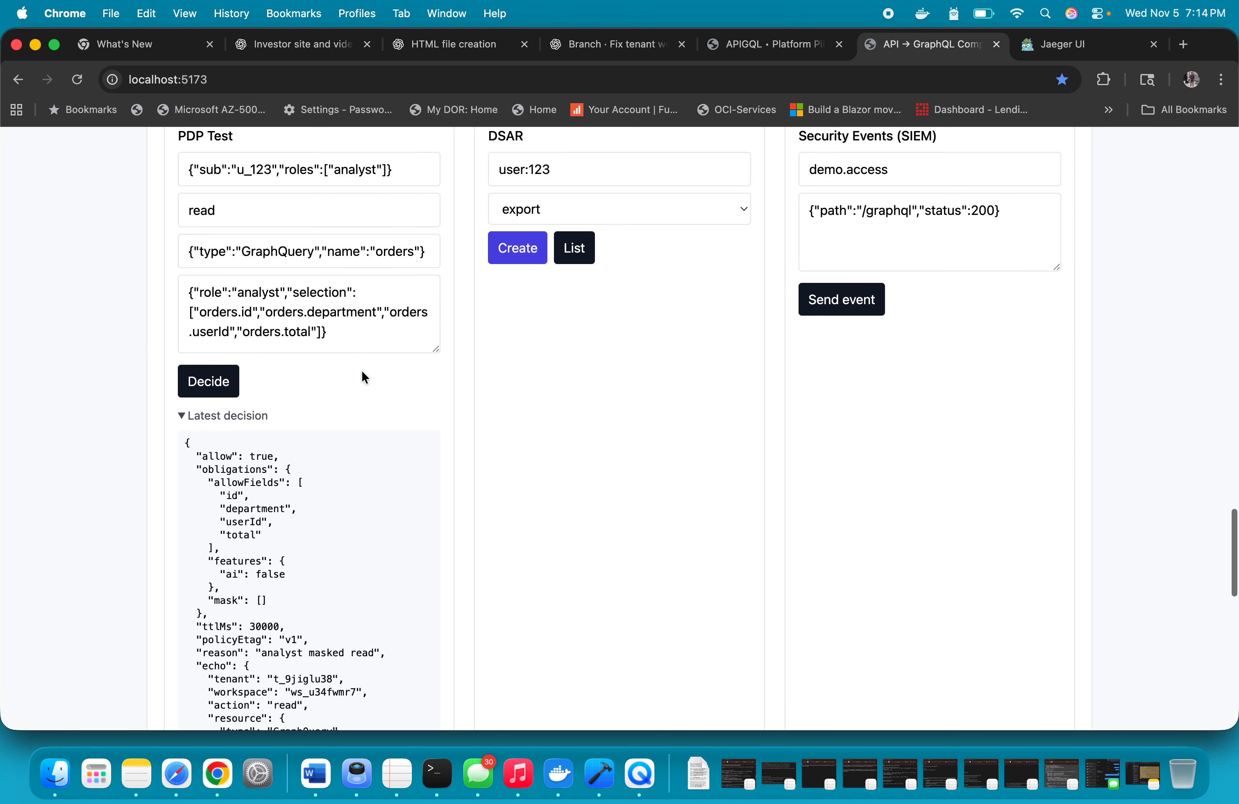
left_click_drag(184, 372, 308, 453)
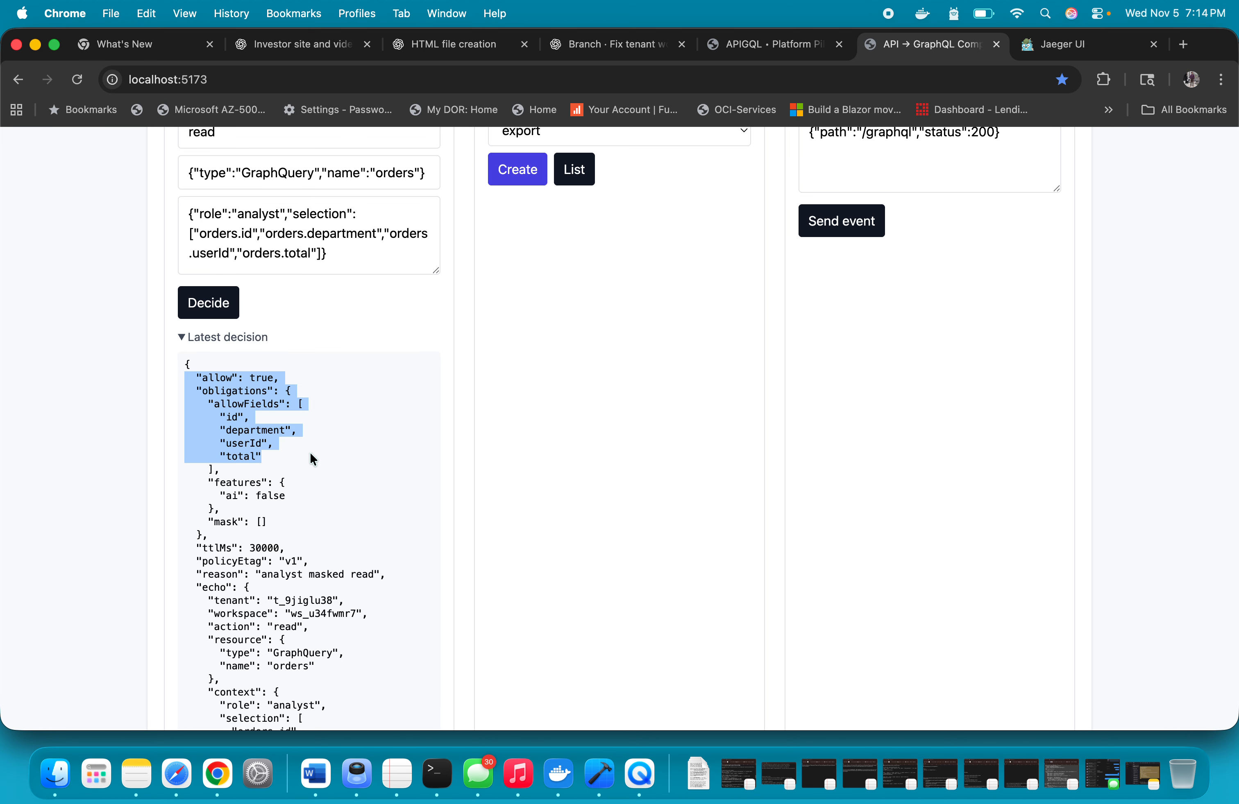
left_click(312, 458)
scroll(311, 459, "up", 2)
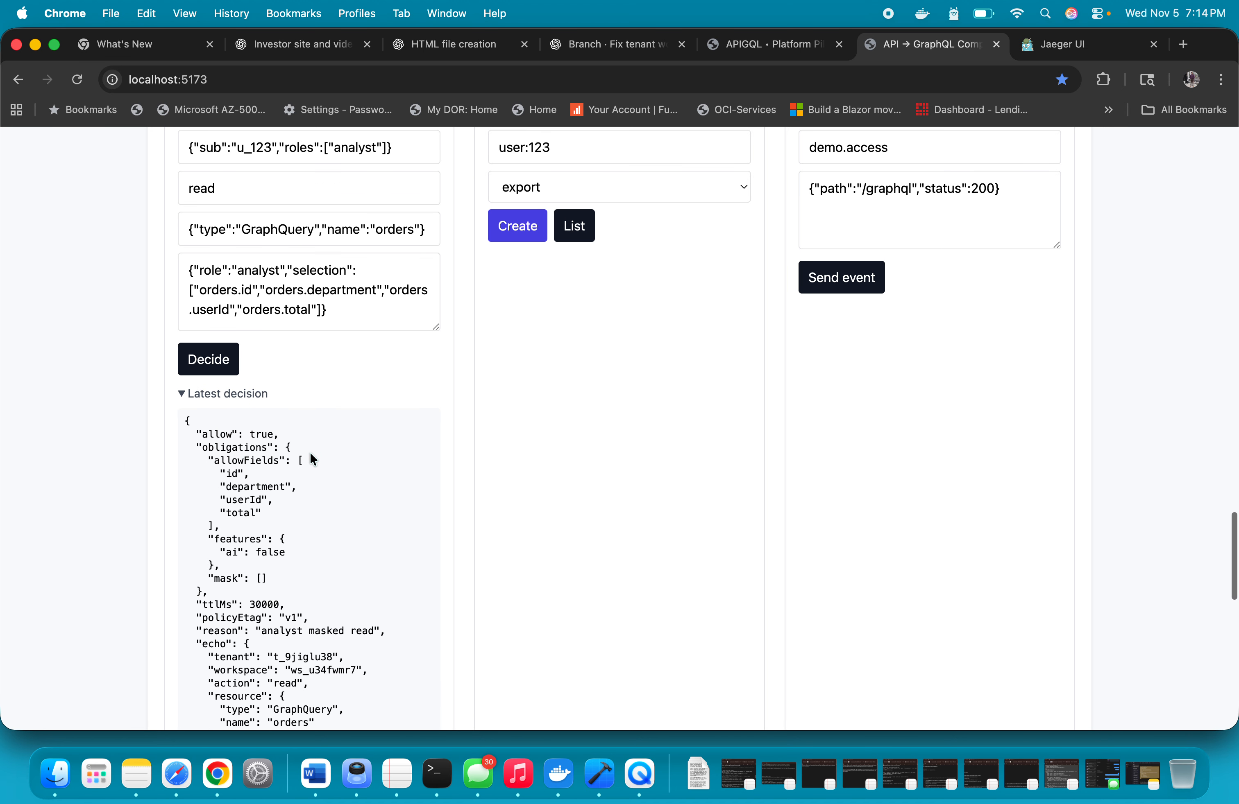
scroll(312, 458, "down", 4)
scroll(311, 459, "up", 11)
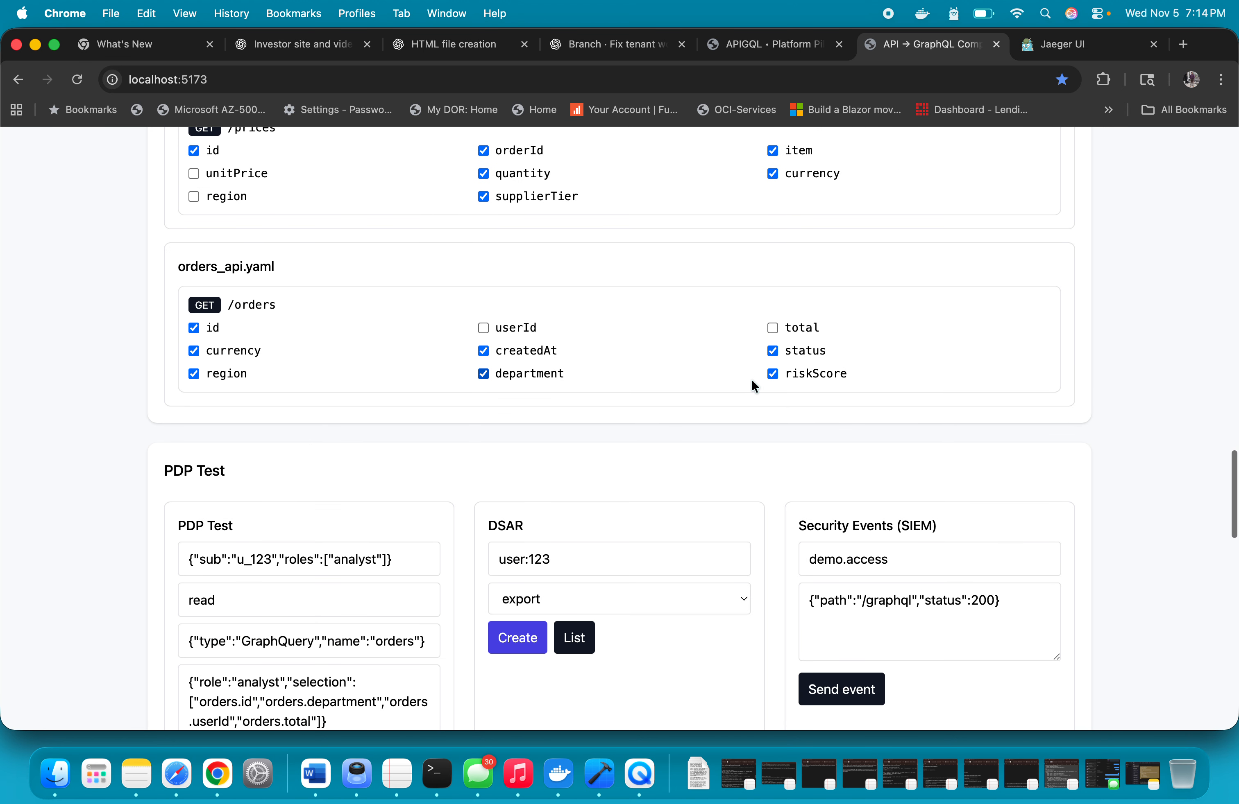
scroll(753, 421, "up", 10)
scroll(753, 421, "down", 20)
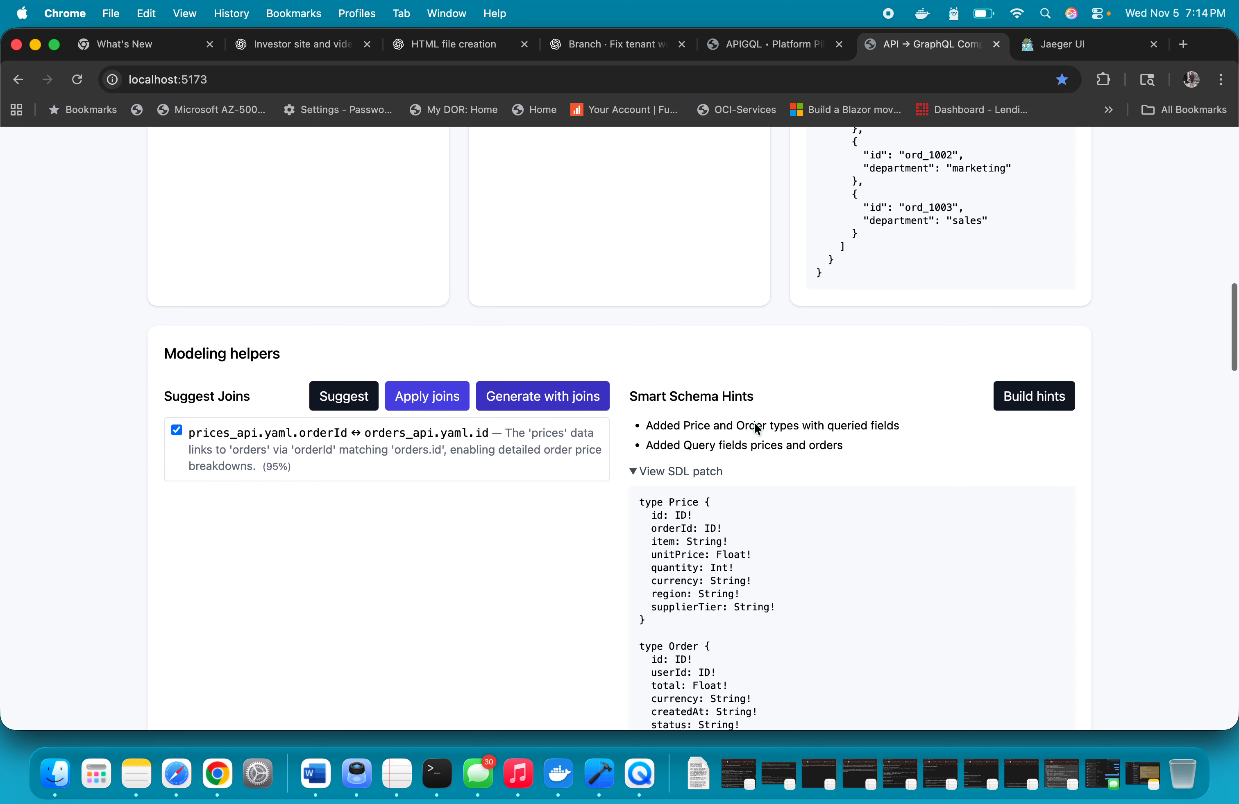
scroll(753, 423, "up", 14)
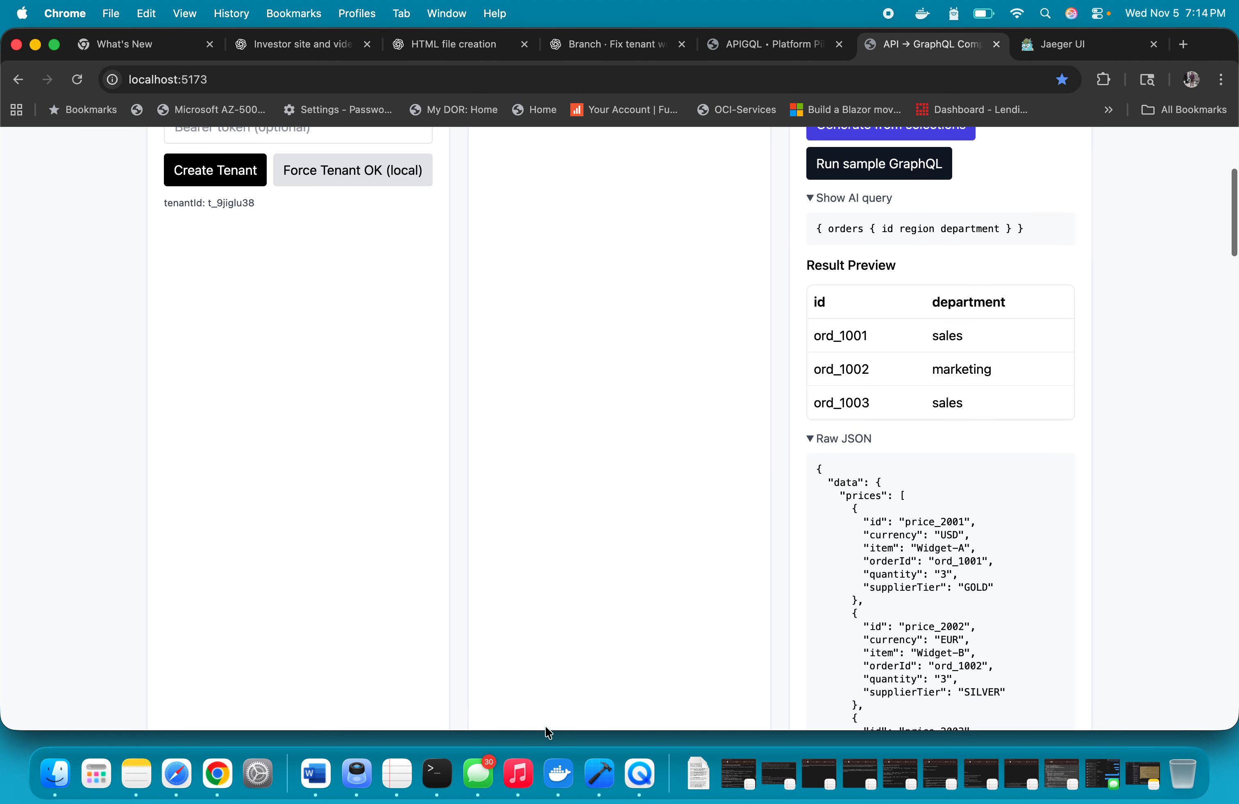
Copy case 2's admin subject from the PDP tests document in Word into the PDP Test subject in Chrome, replacing the analyst subject
left_click(315, 773)
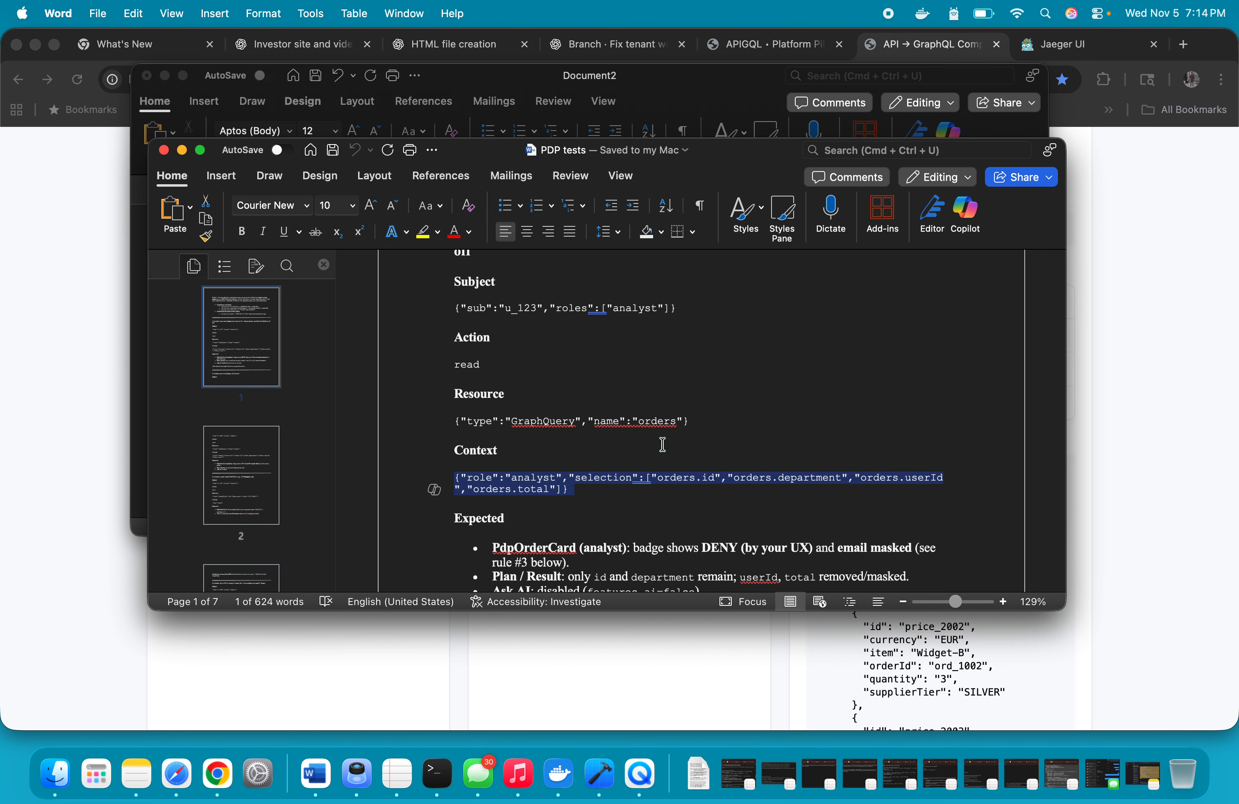
scroll(662, 445, "down", 15)
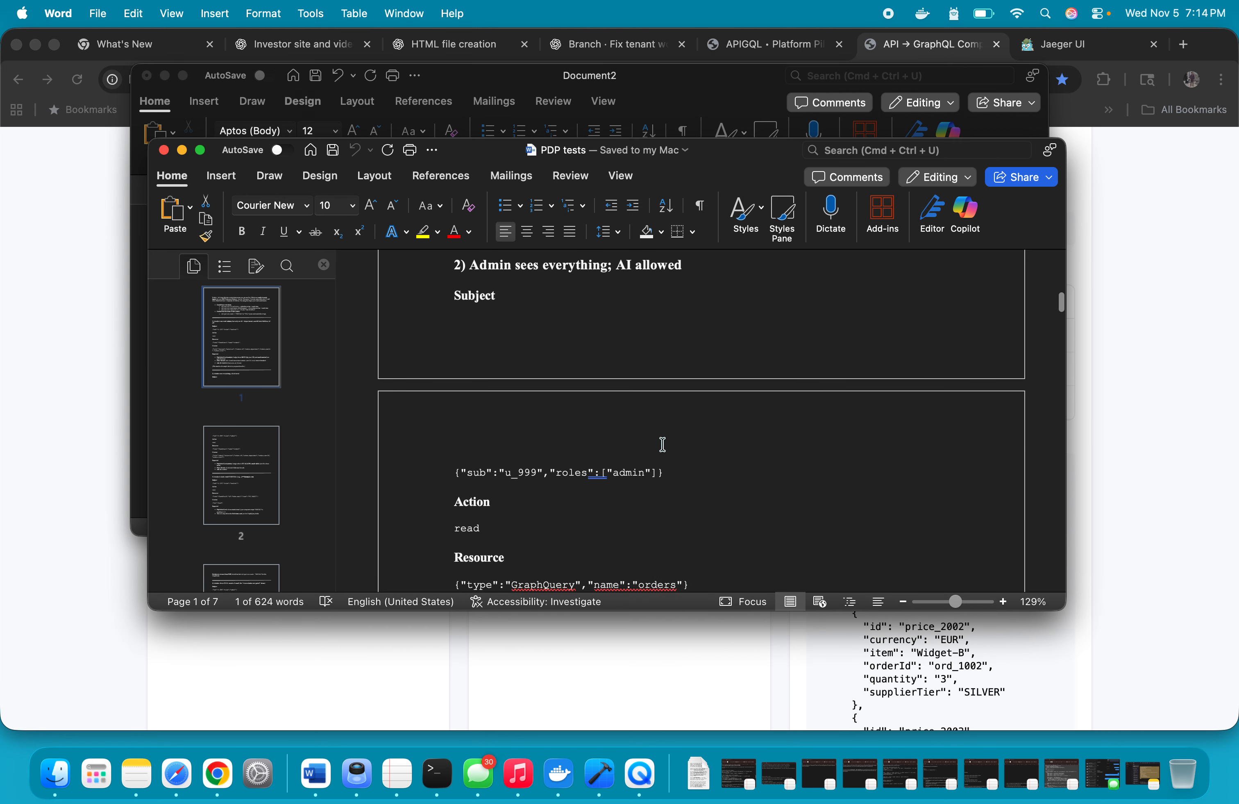
scroll(662, 444, "down", 2)
left_click_drag(452, 407, 683, 409)
key("super+c")
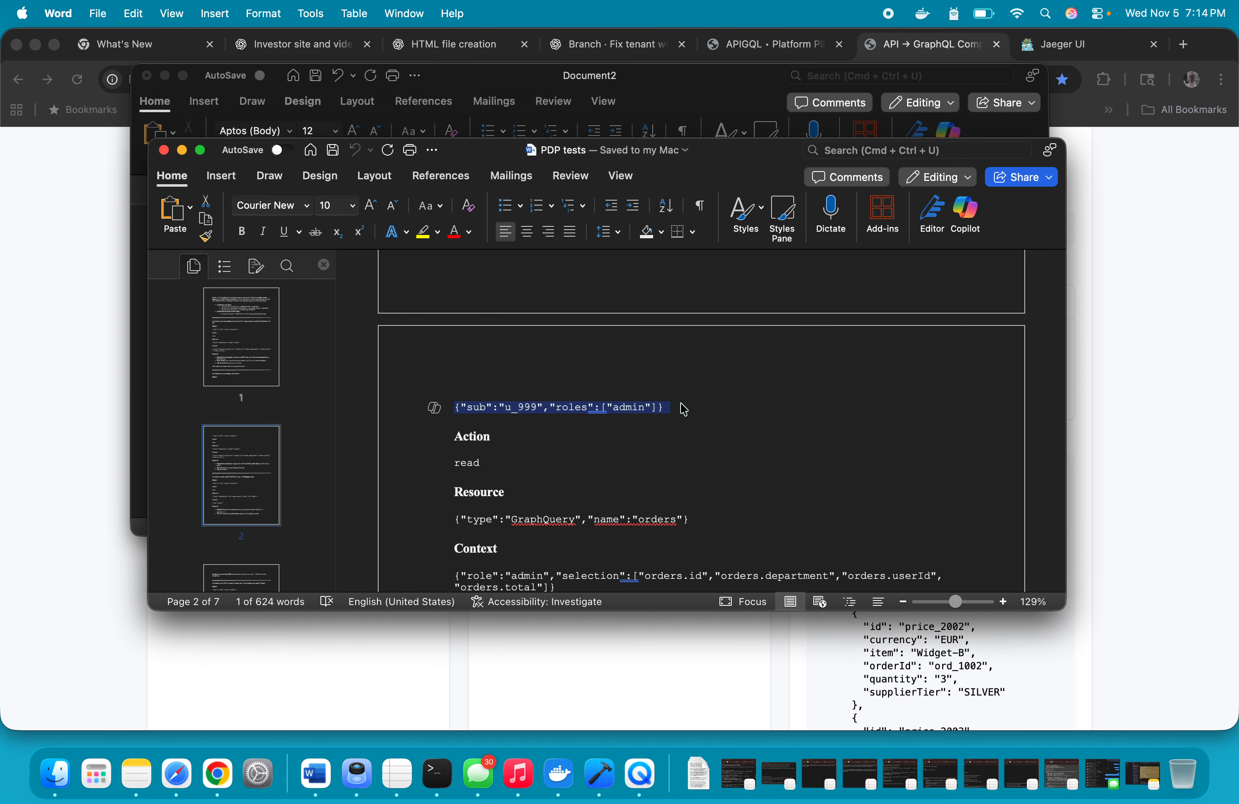
left_click(617, 697)
scroll(448, 418, "up", 5)
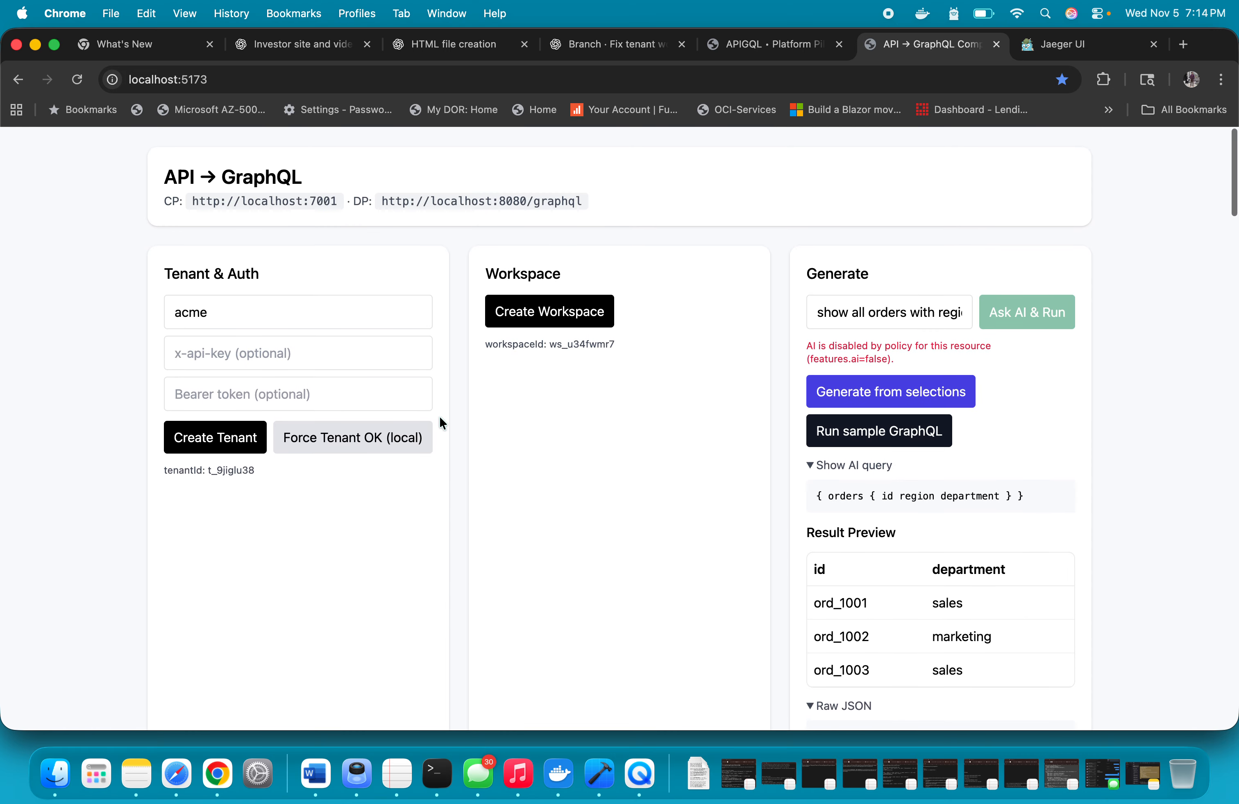
scroll(439, 415, "down", 20)
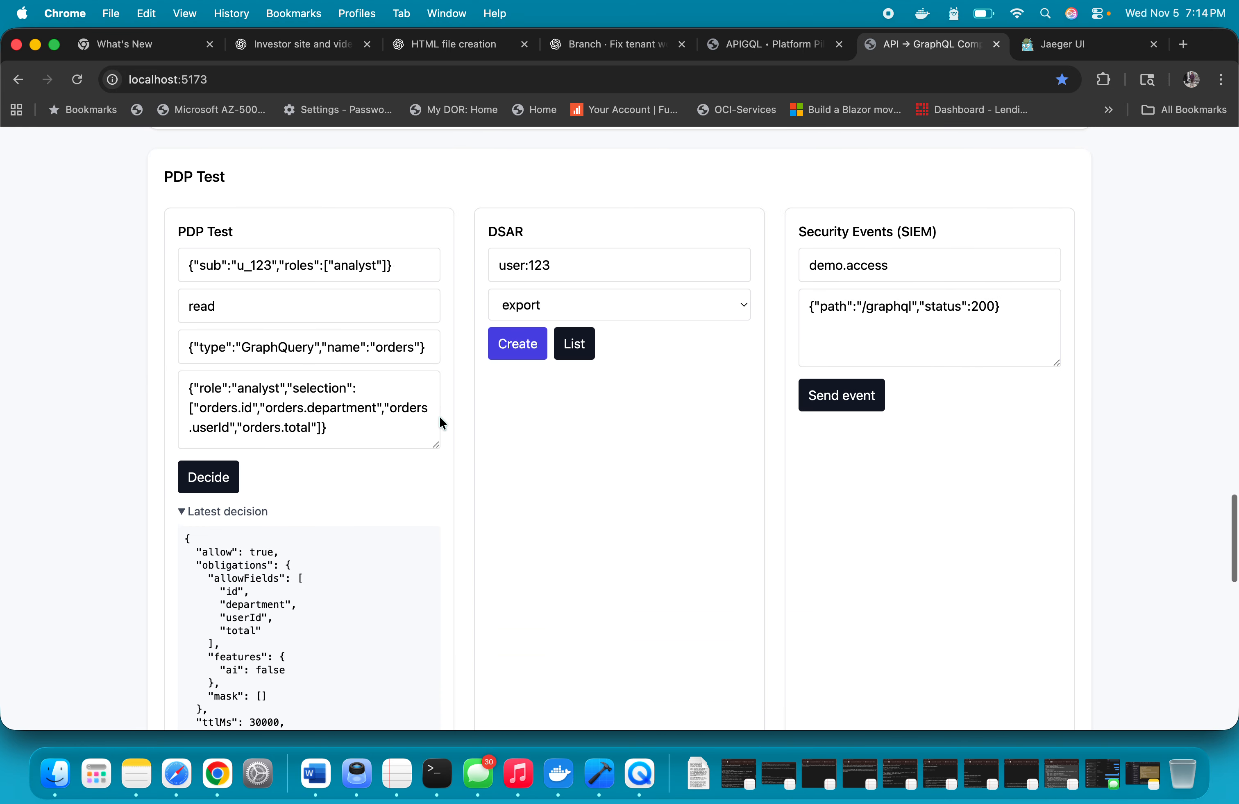
scroll(439, 415, "up", 1)
triple_click(403, 311)
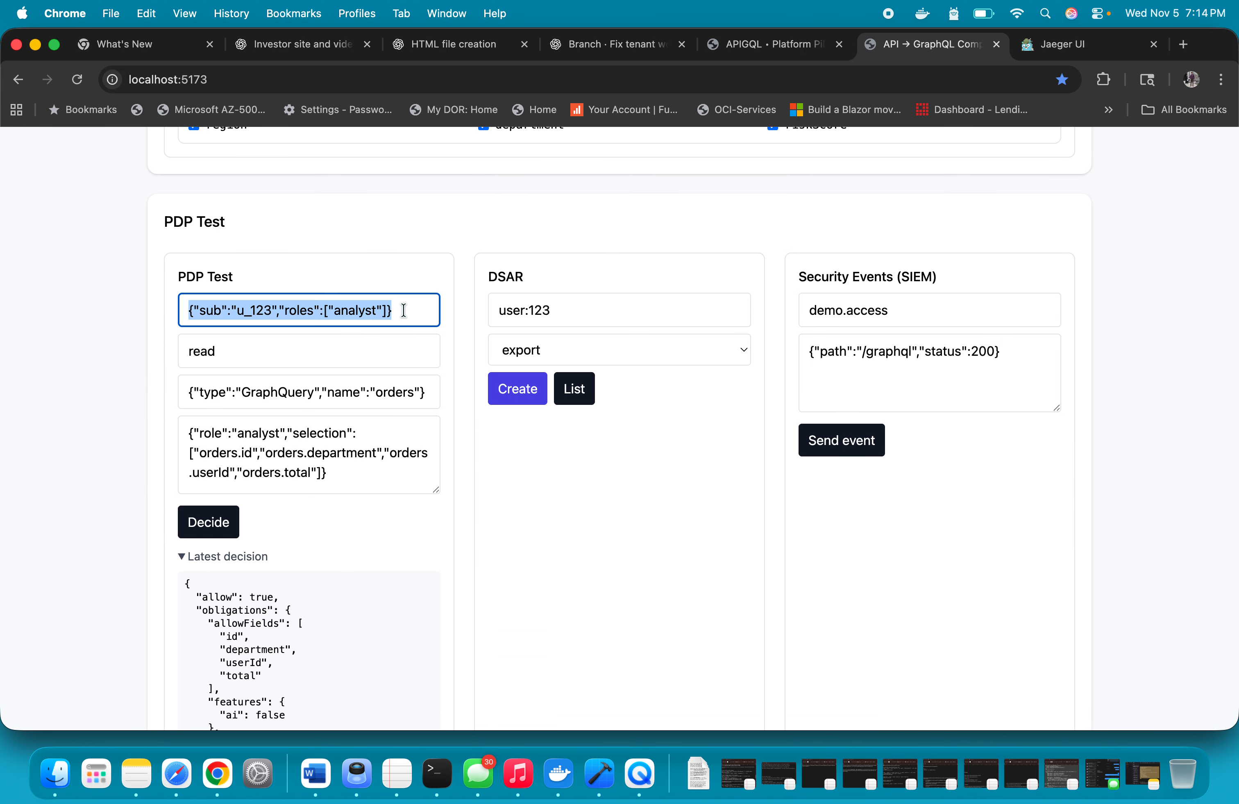
key("super+v")
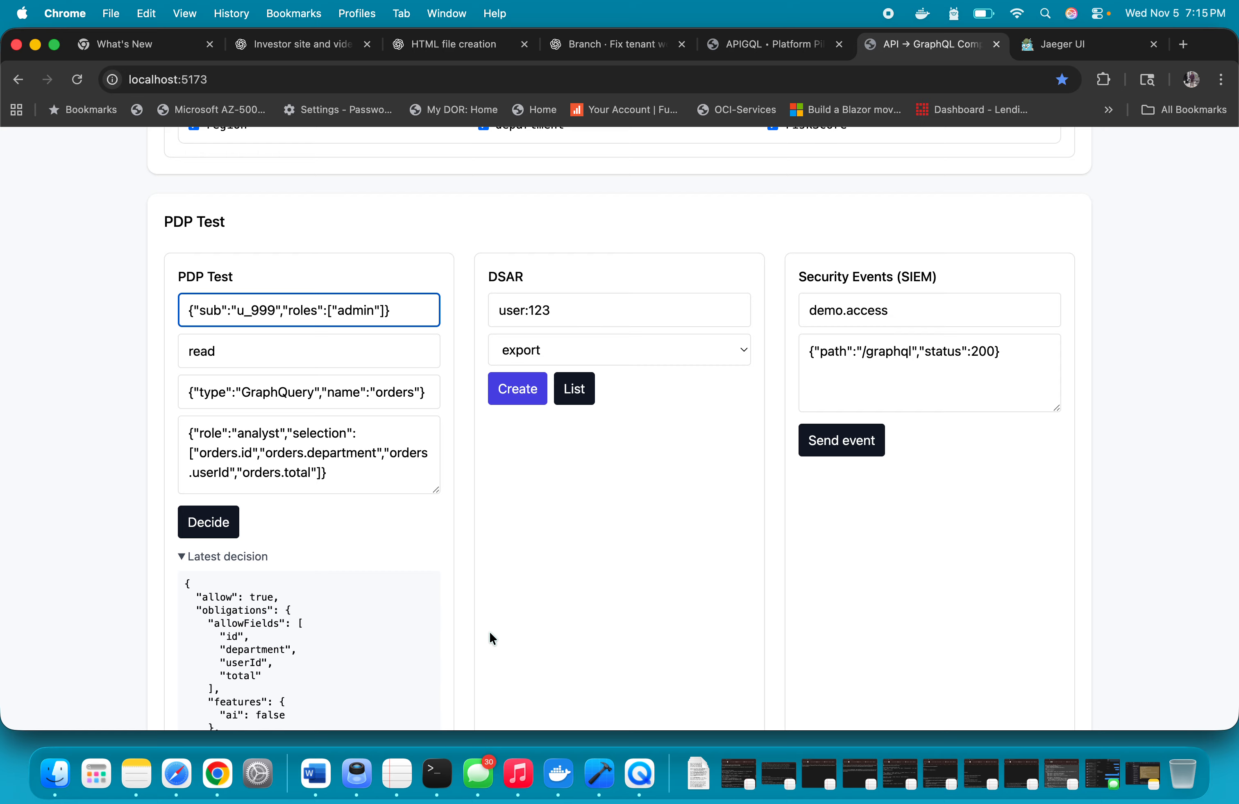
Copy case 2's admin context, selecting orders.id, orders.department, orders.userId and orders.total, from Word into PDP Test and request the policy decision
left_click(311, 772)
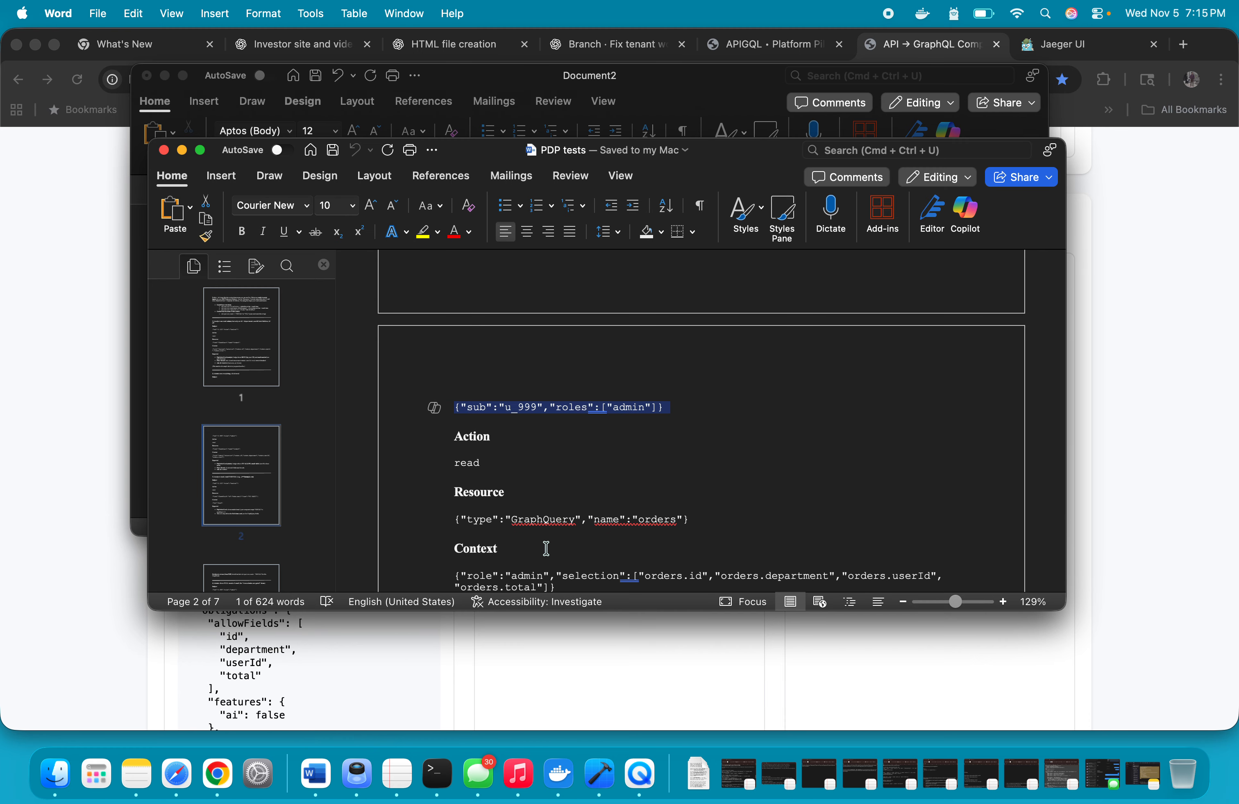
scroll(544, 546, "down", 2)
left_click_drag(460, 530, 569, 541)
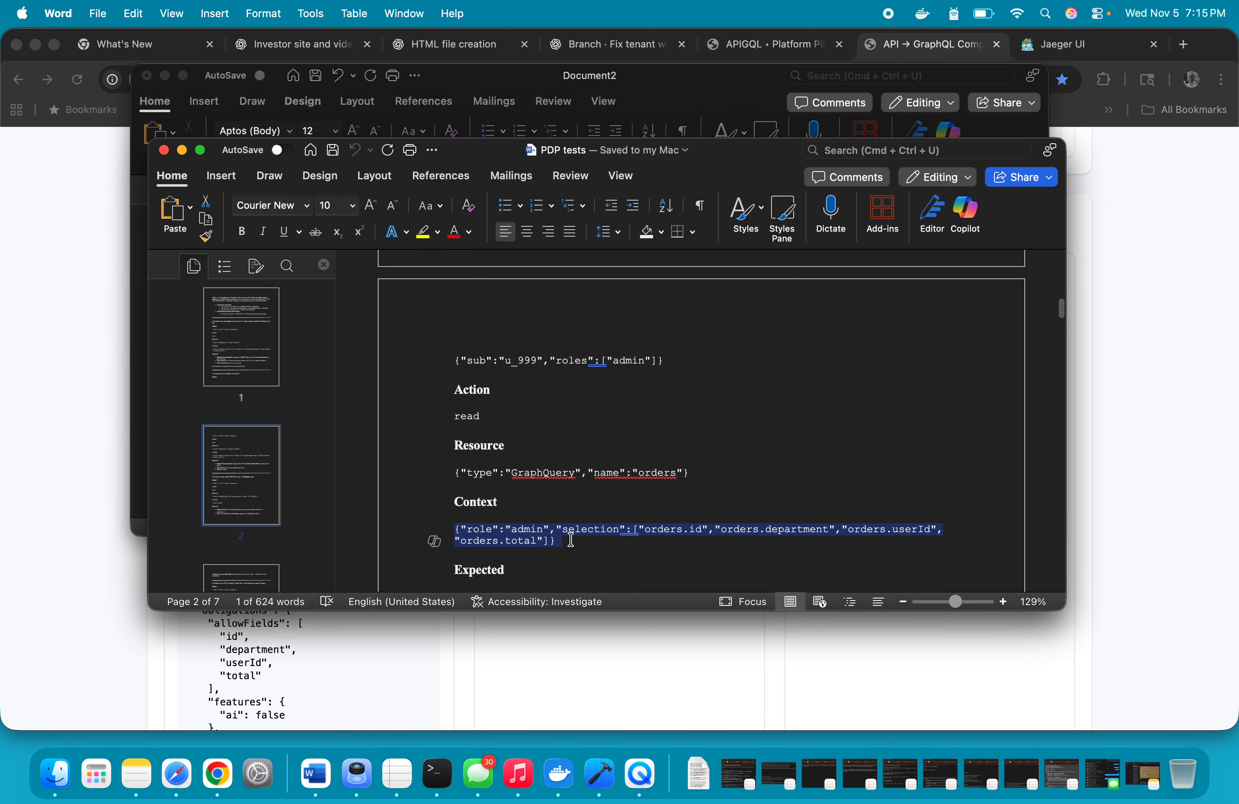
key("super+c")
left_click(457, 654)
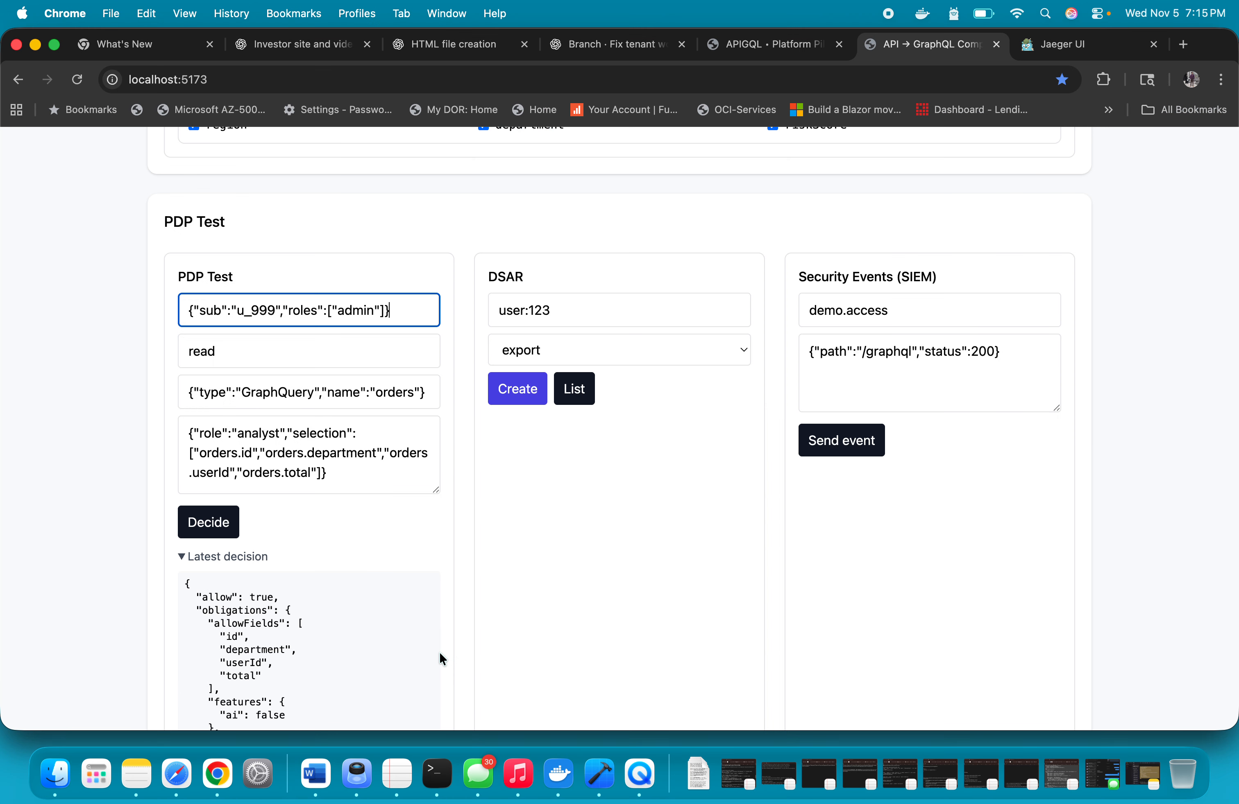
left_click(364, 467)
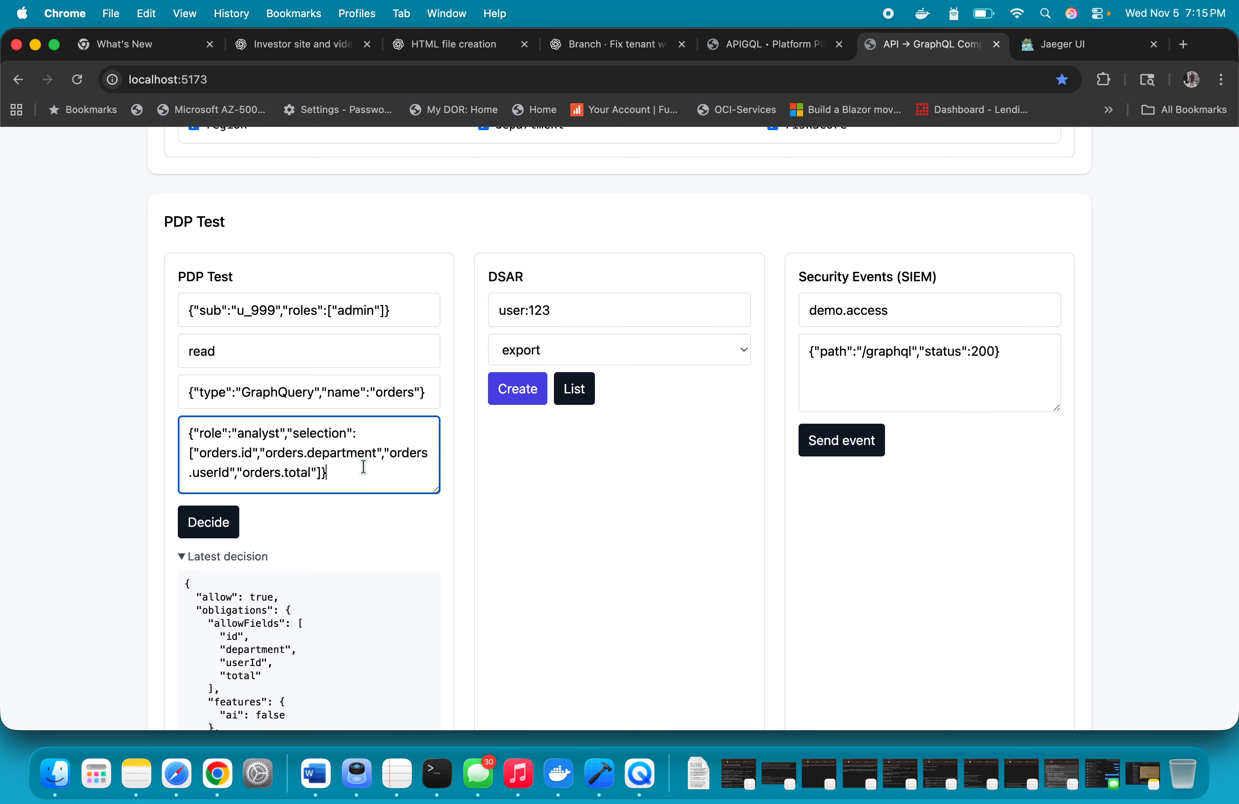
key("super+a")
key("super+v")
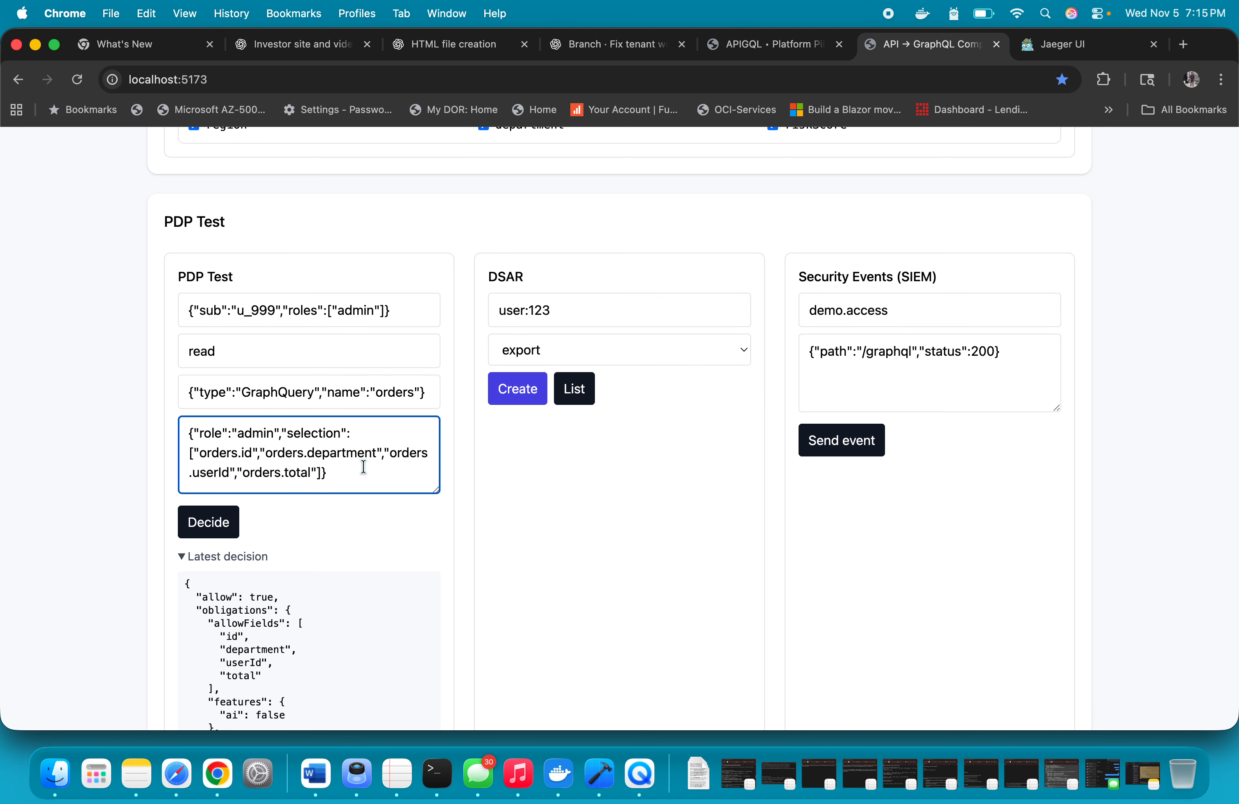
left_click(211, 524)
Examine the latest decision's allowed fields, AI feature flag and echoed context for the admin case
scroll(318, 653, "down", 5)
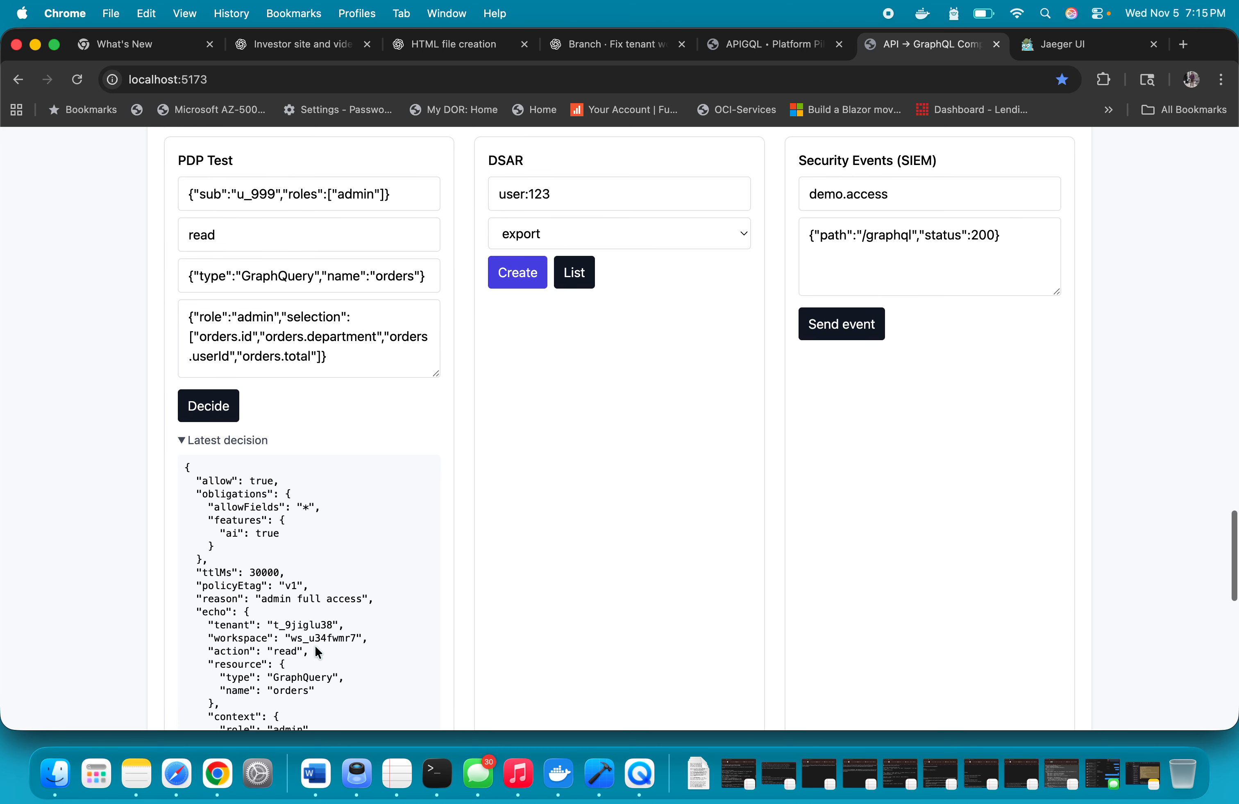
scroll(317, 653, "down", 2)
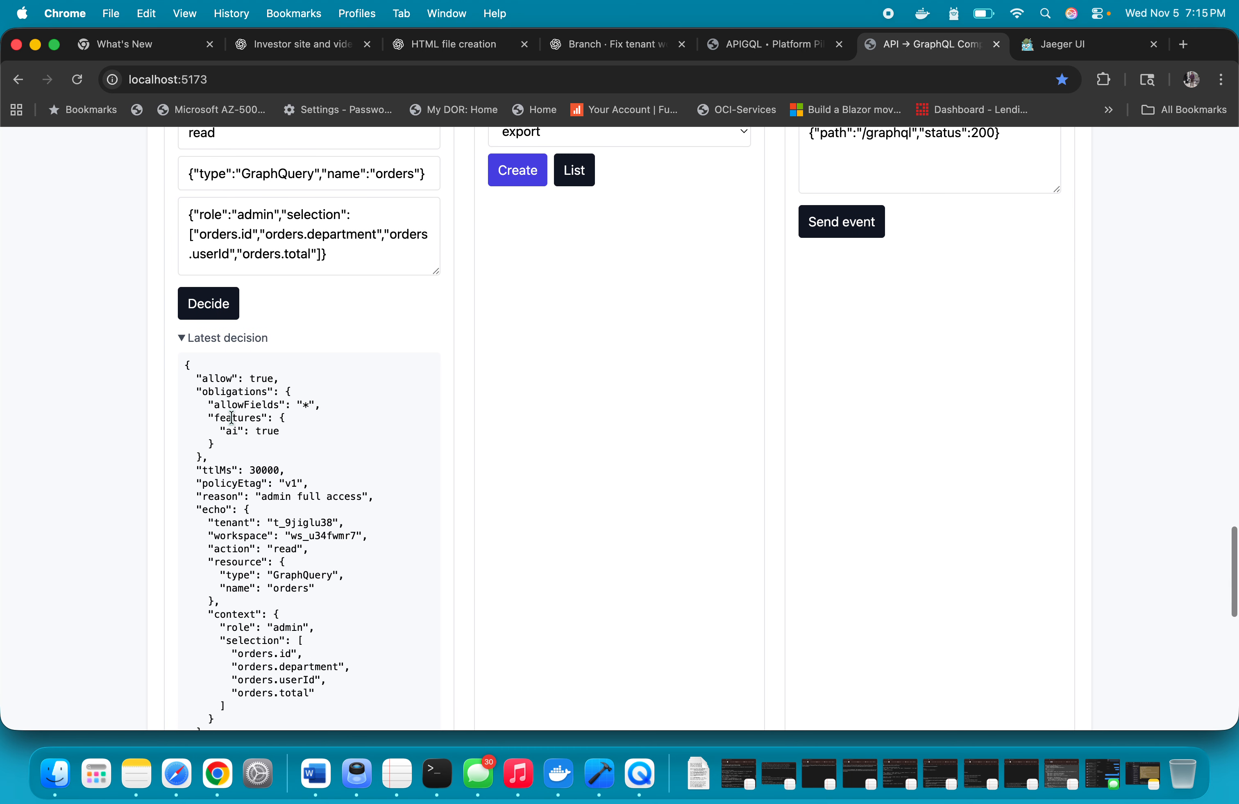
left_click_drag(202, 392, 339, 405)
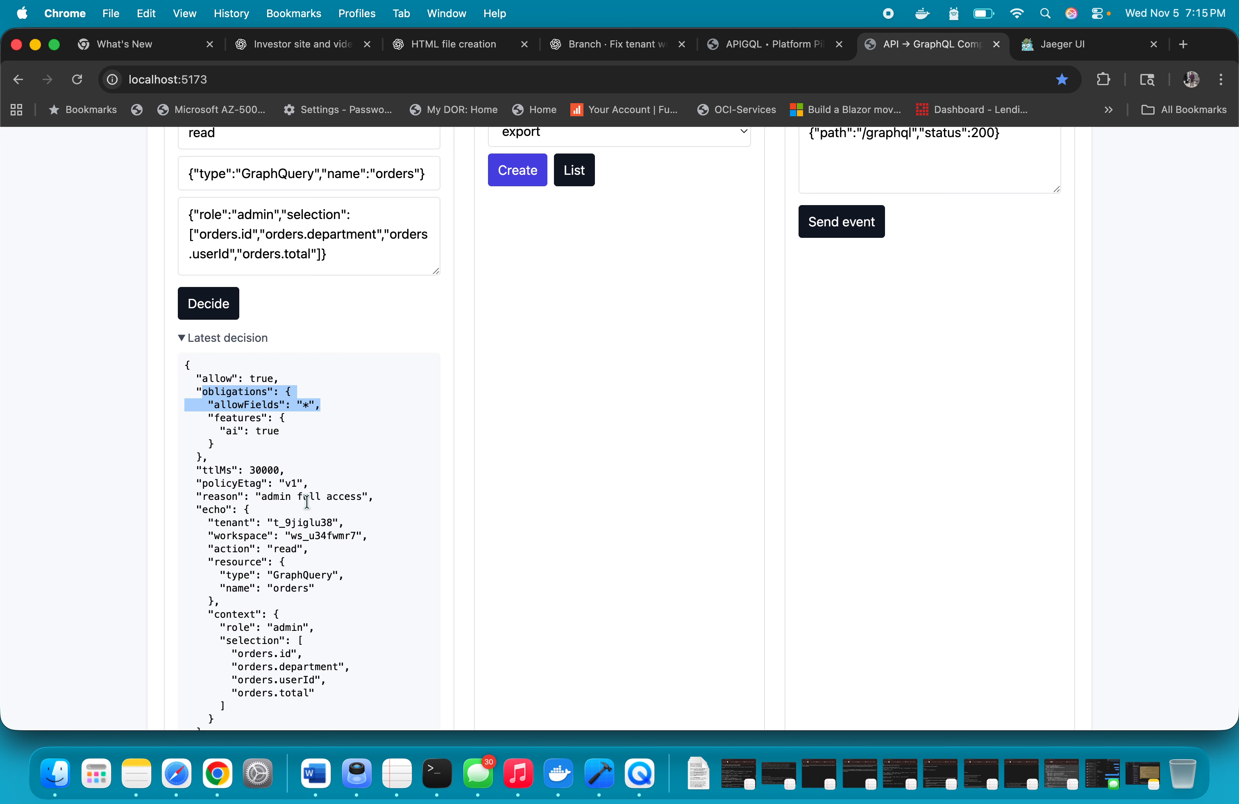
left_click_drag(208, 431, 315, 434)
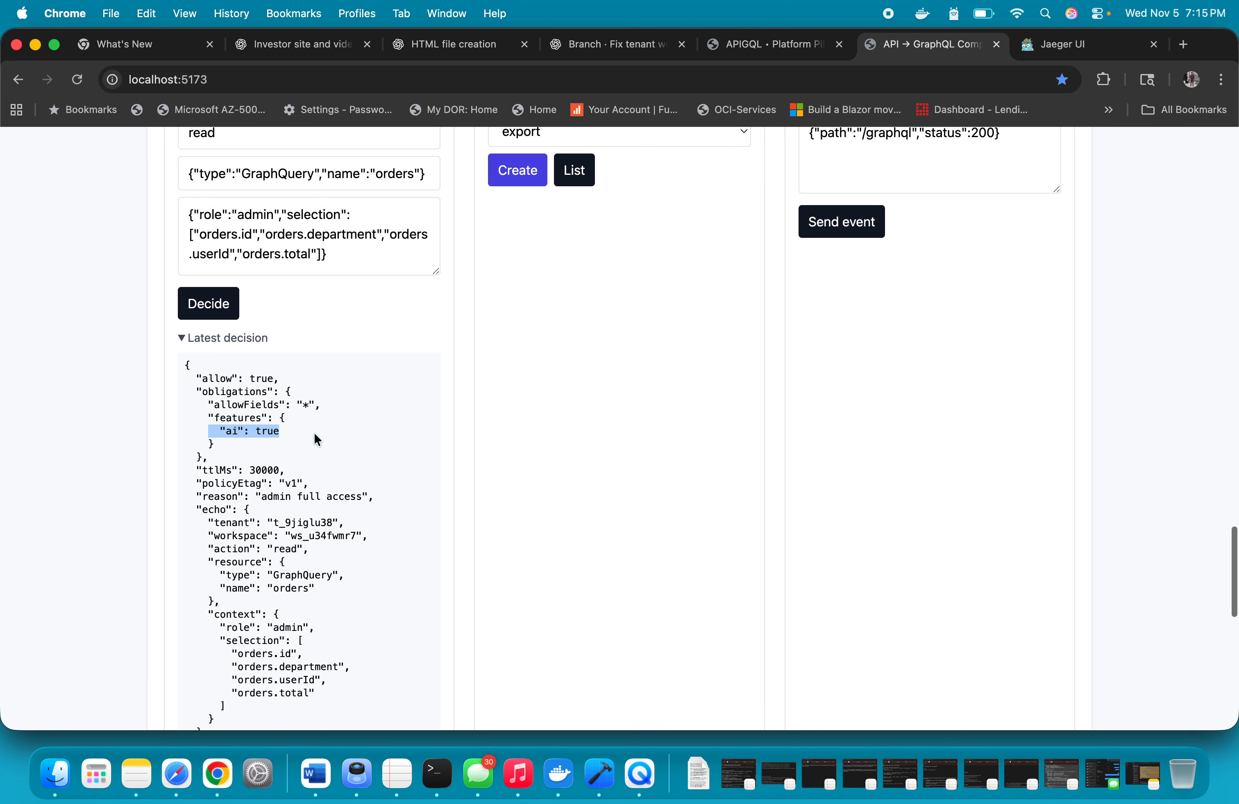
scroll(317, 440, "down", 5)
scroll(317, 440, "up", 3)
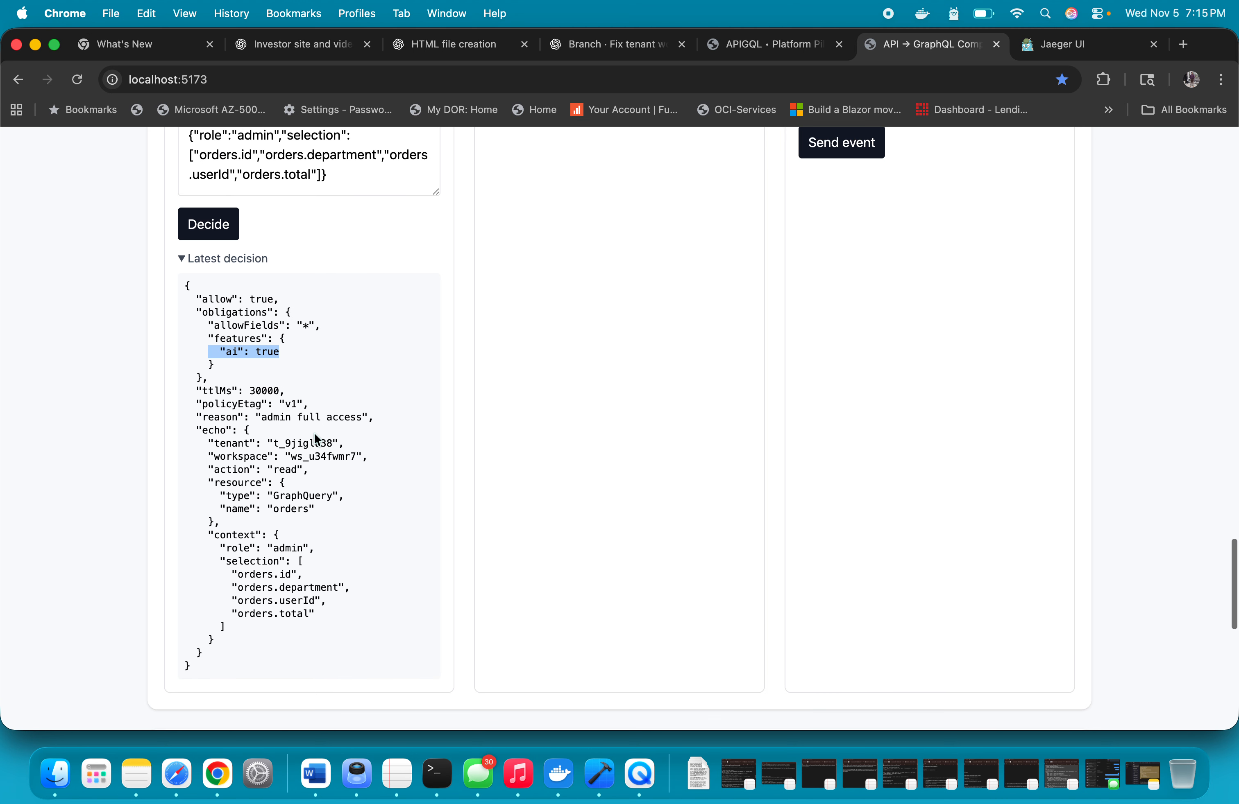
scroll(317, 439, "up", 3)
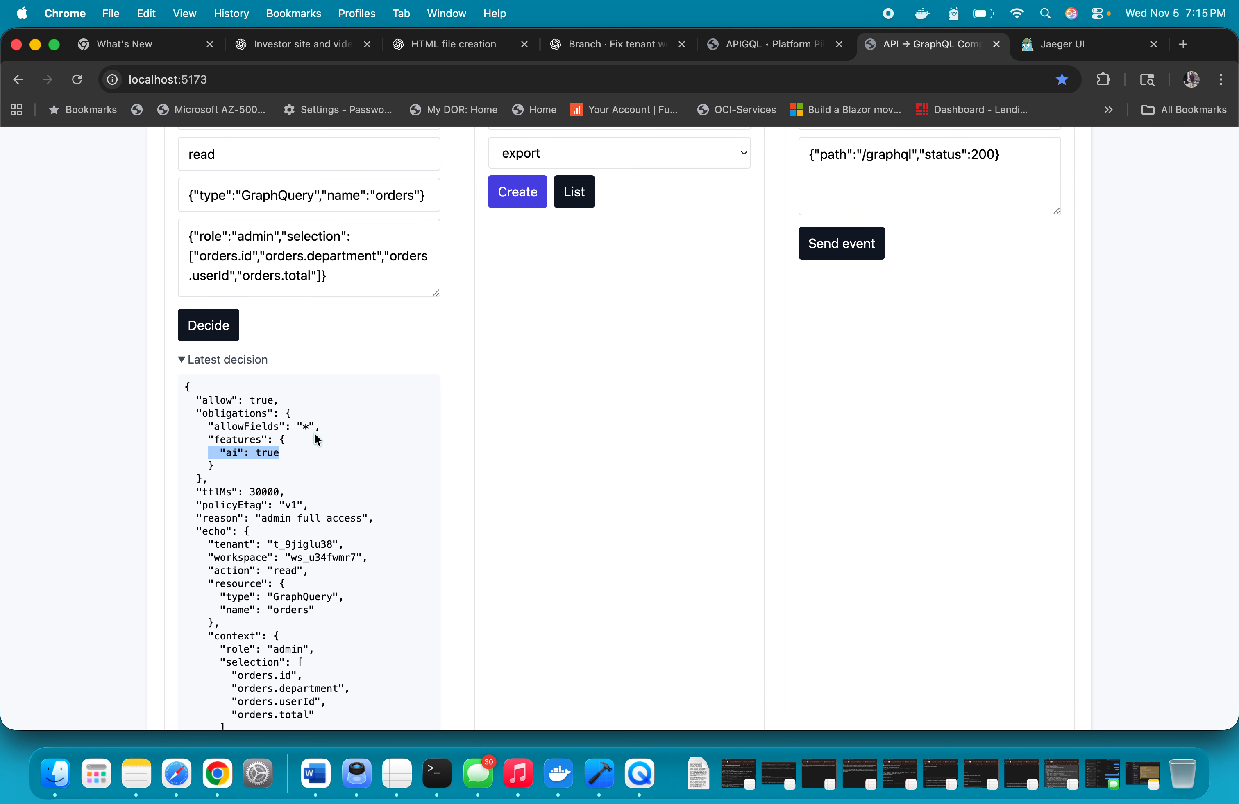
left_click(338, 409)
Generate GraphQL from the picked prices and orders fields under the admin policy and review the returned orders records in the console
scroll(649, 452, "up", 20)
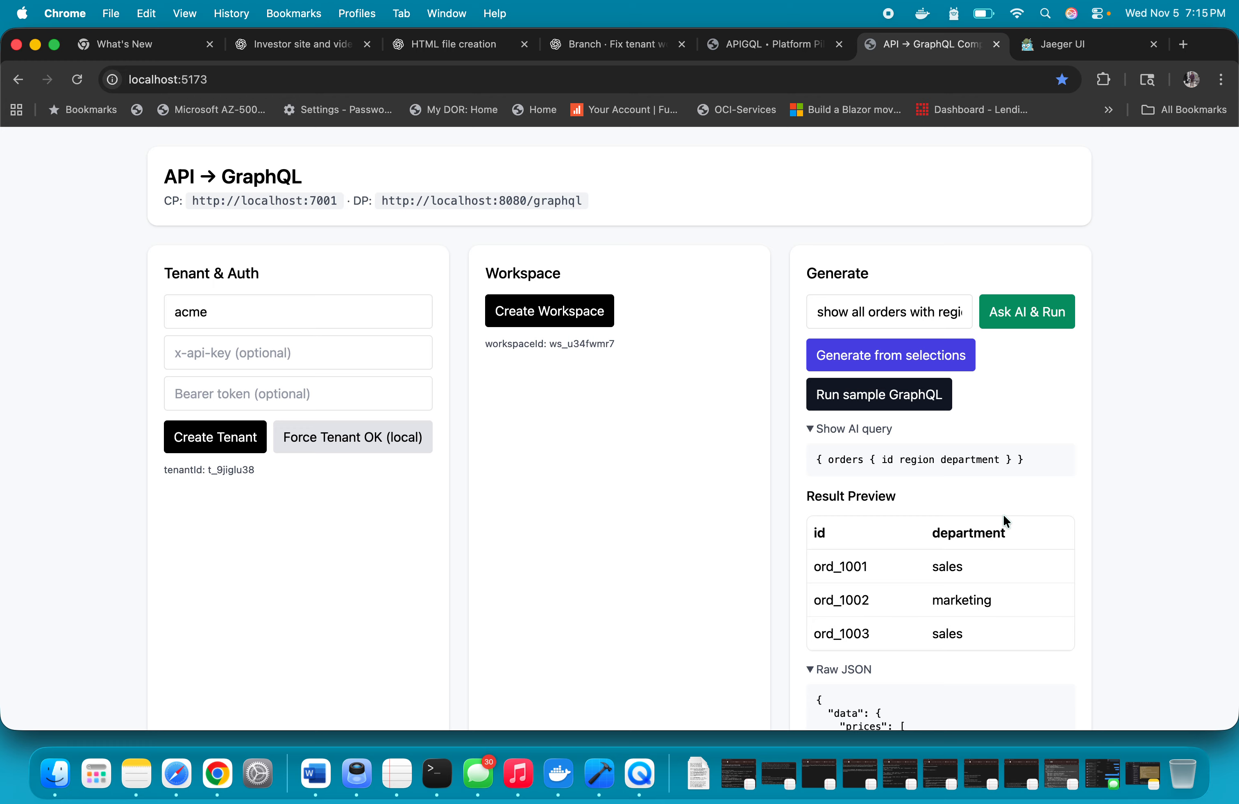
scroll(1003, 516, "down", 20)
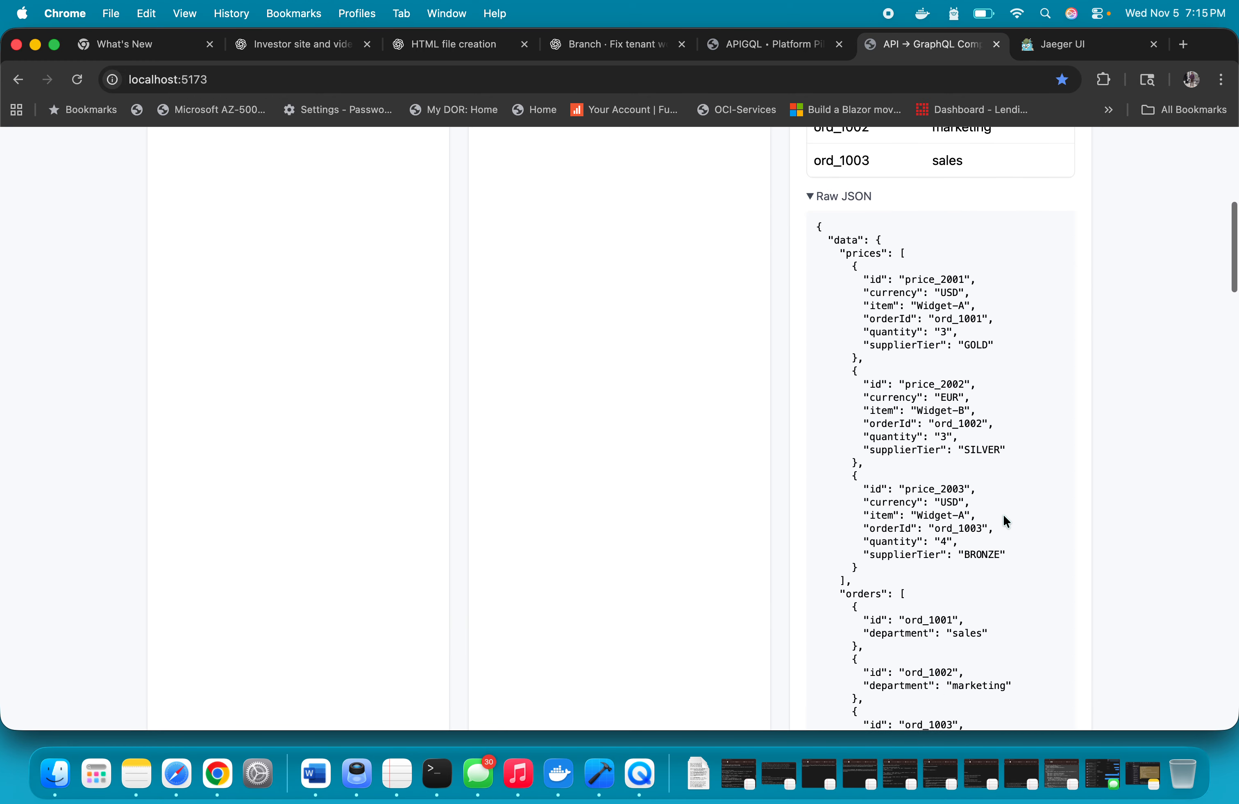
scroll(1003, 515, "up", 20)
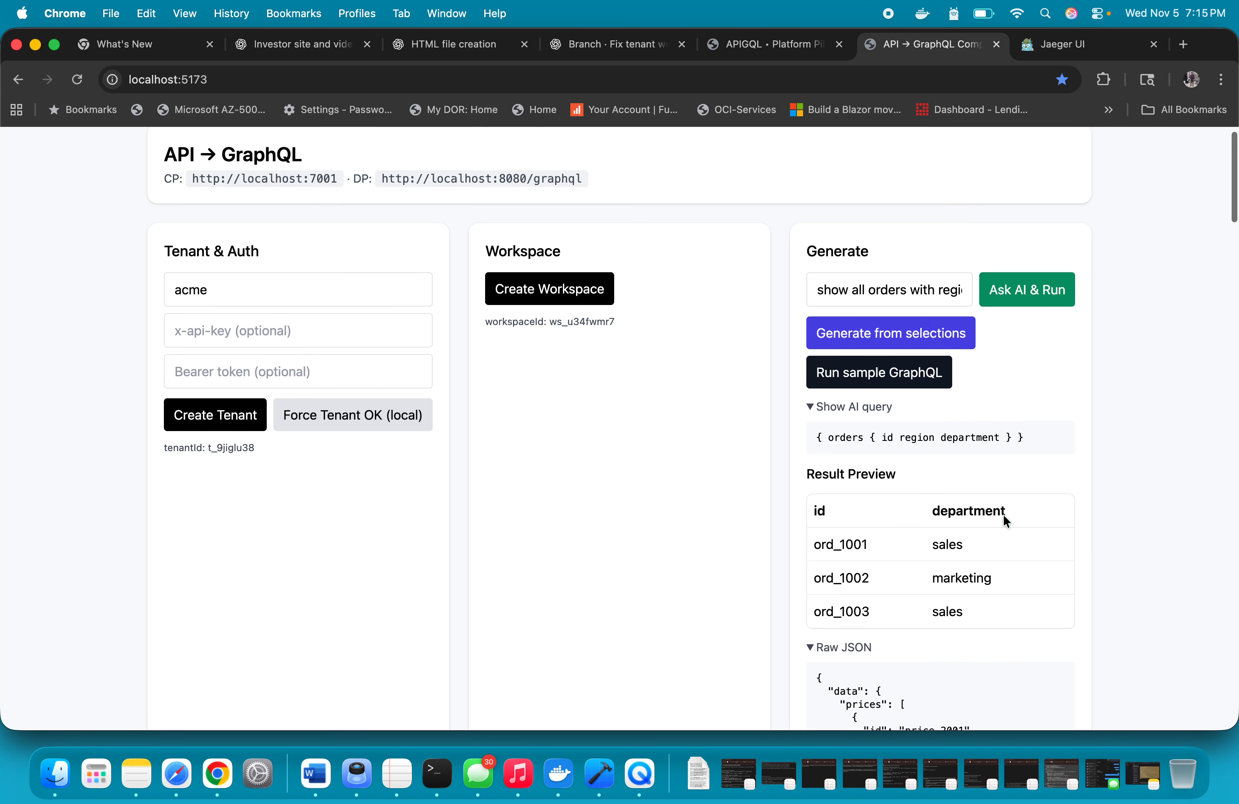
left_click(864, 361)
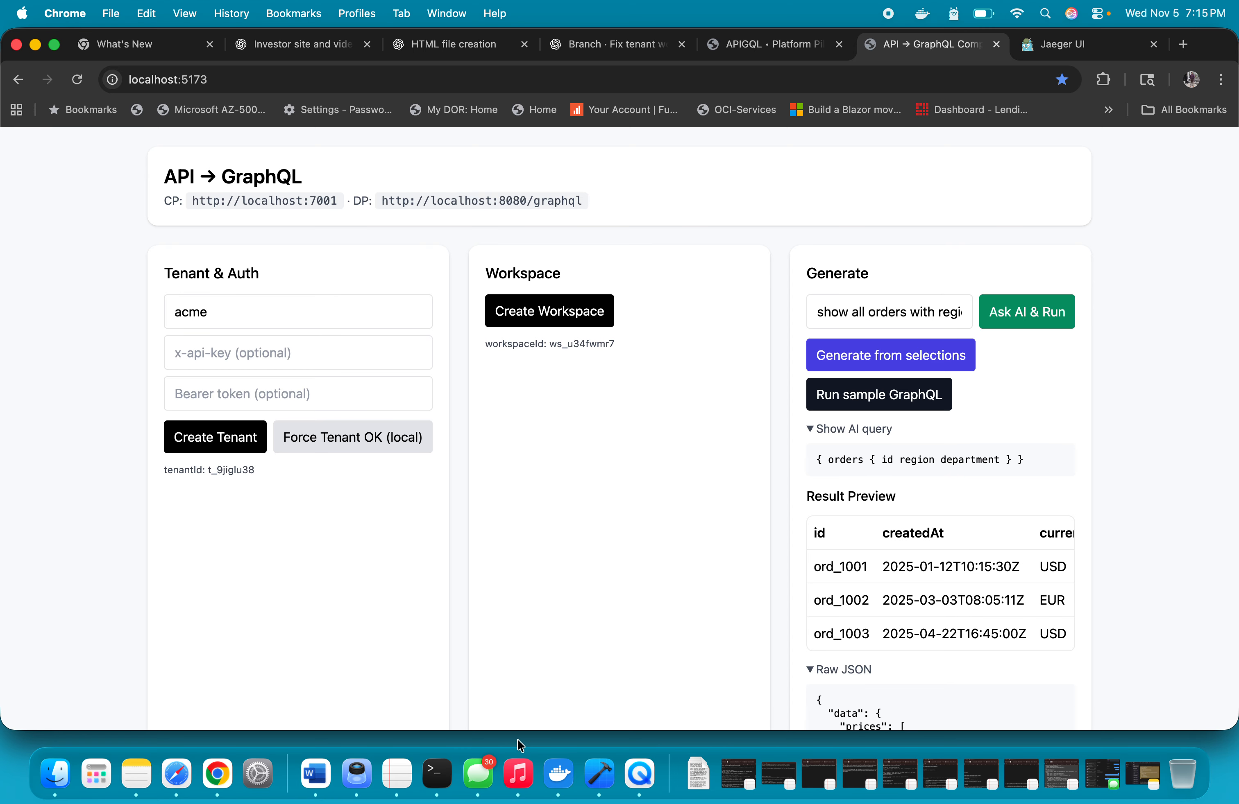
scroll(491, 528, "down", 20)
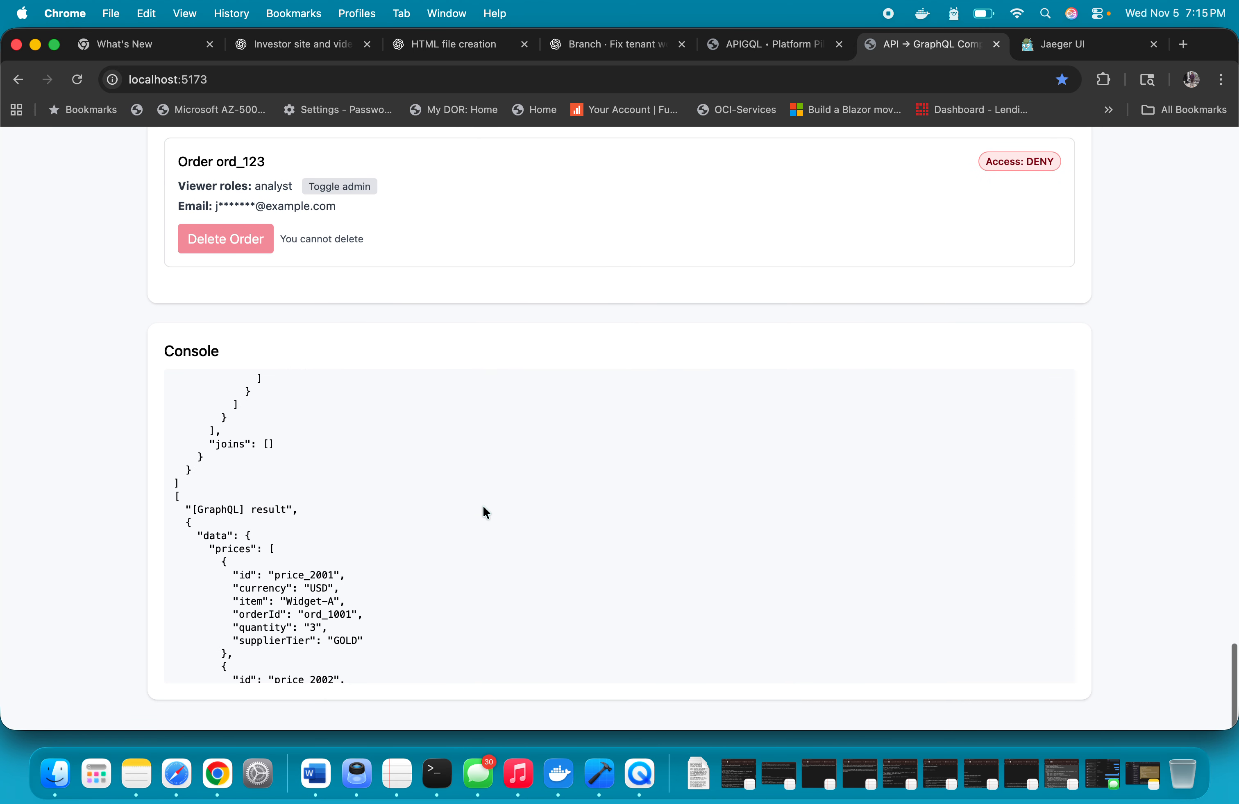
scroll(343, 540, "down", 15)
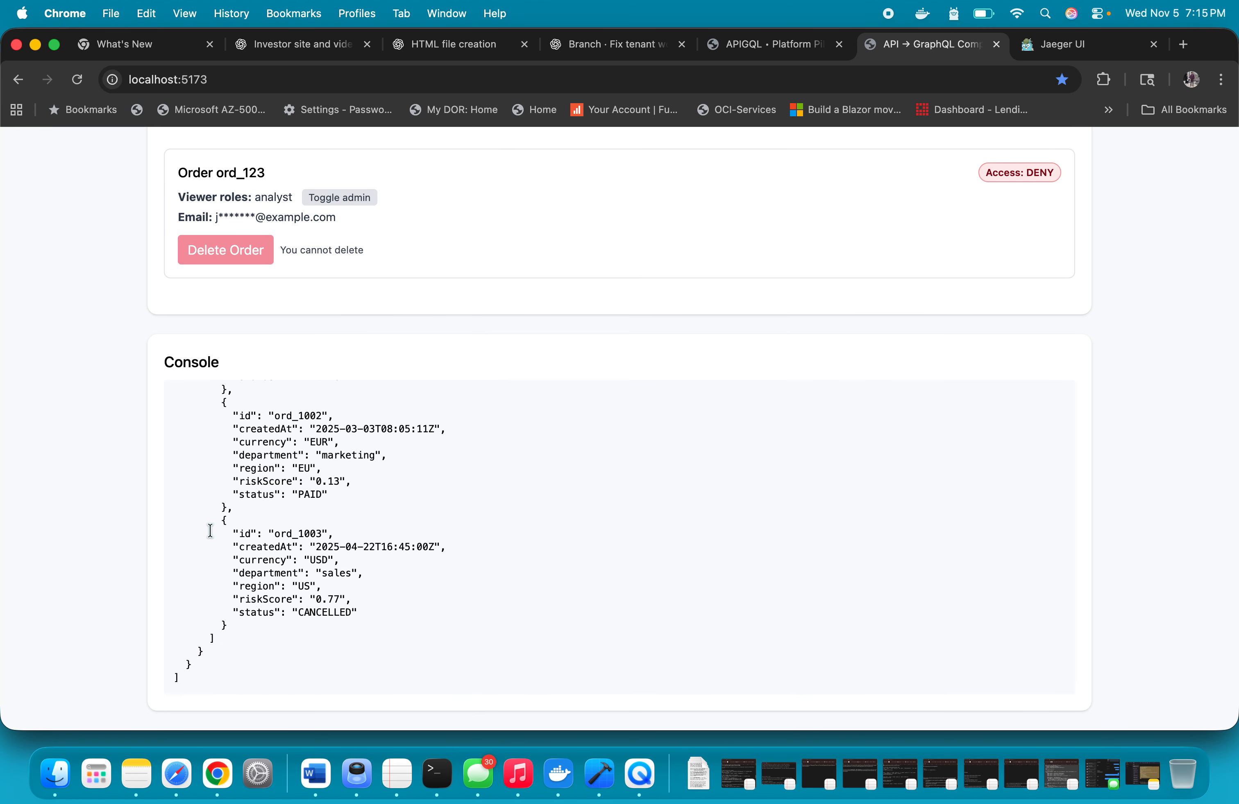
left_click_drag(209, 530, 470, 633)
scroll(458, 513, "up", 4)
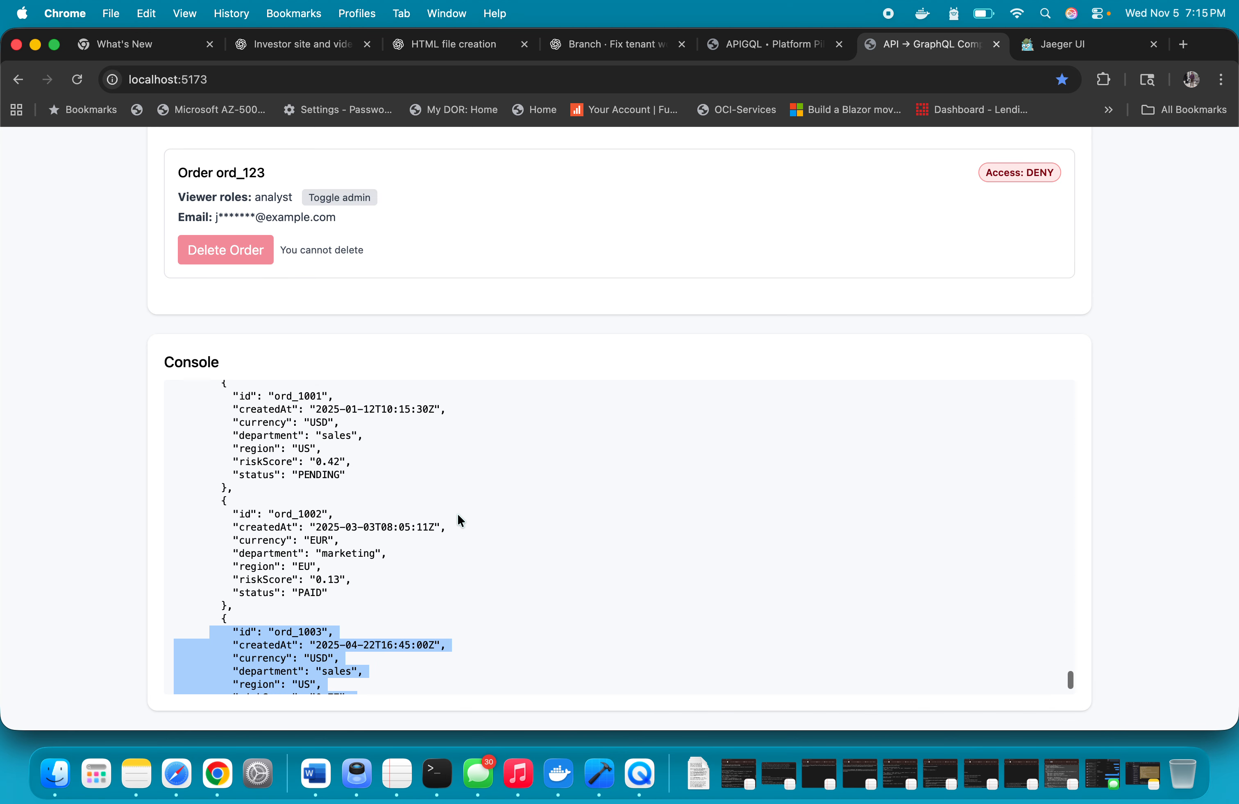
Examine the orders and prices records in the latest GraphQL result in the console
left_click(212, 506)
left_click_drag(211, 506, 463, 610)
scroll(463, 609, "up", 8)
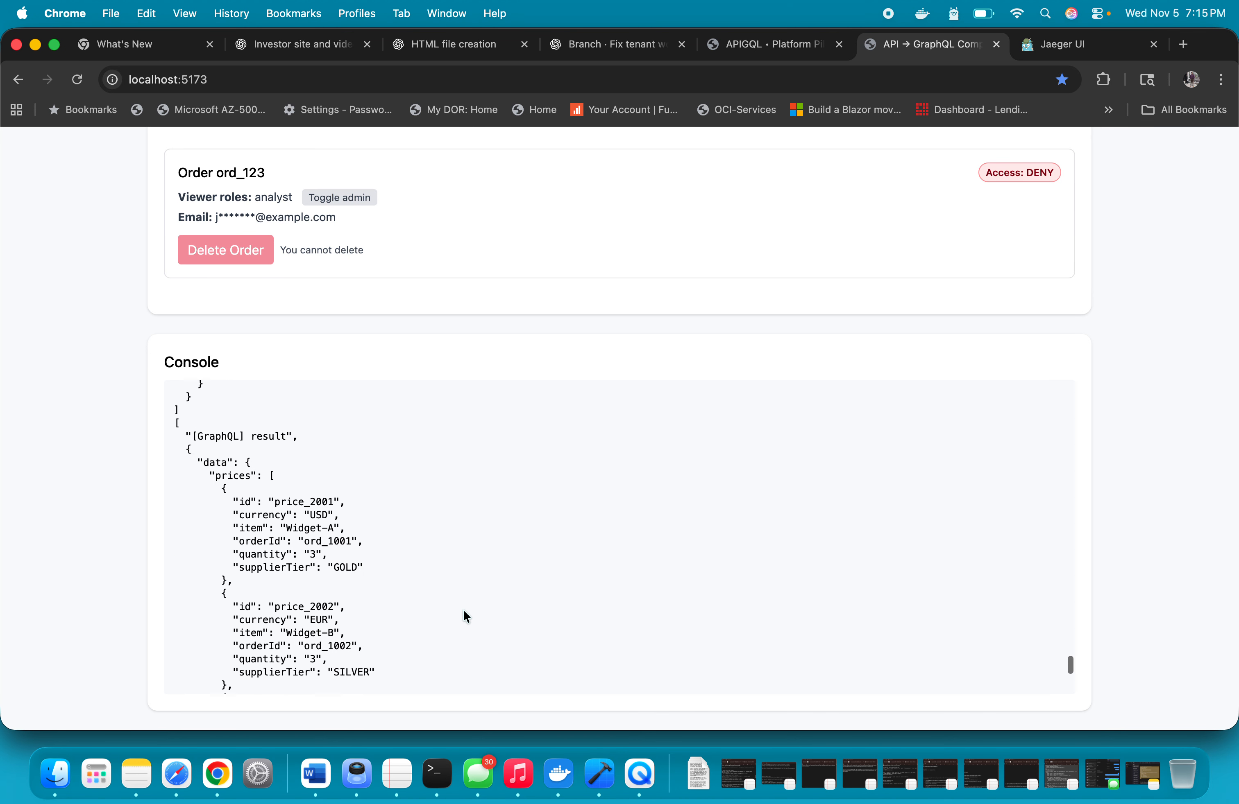
left_click_drag(209, 487, 388, 588)
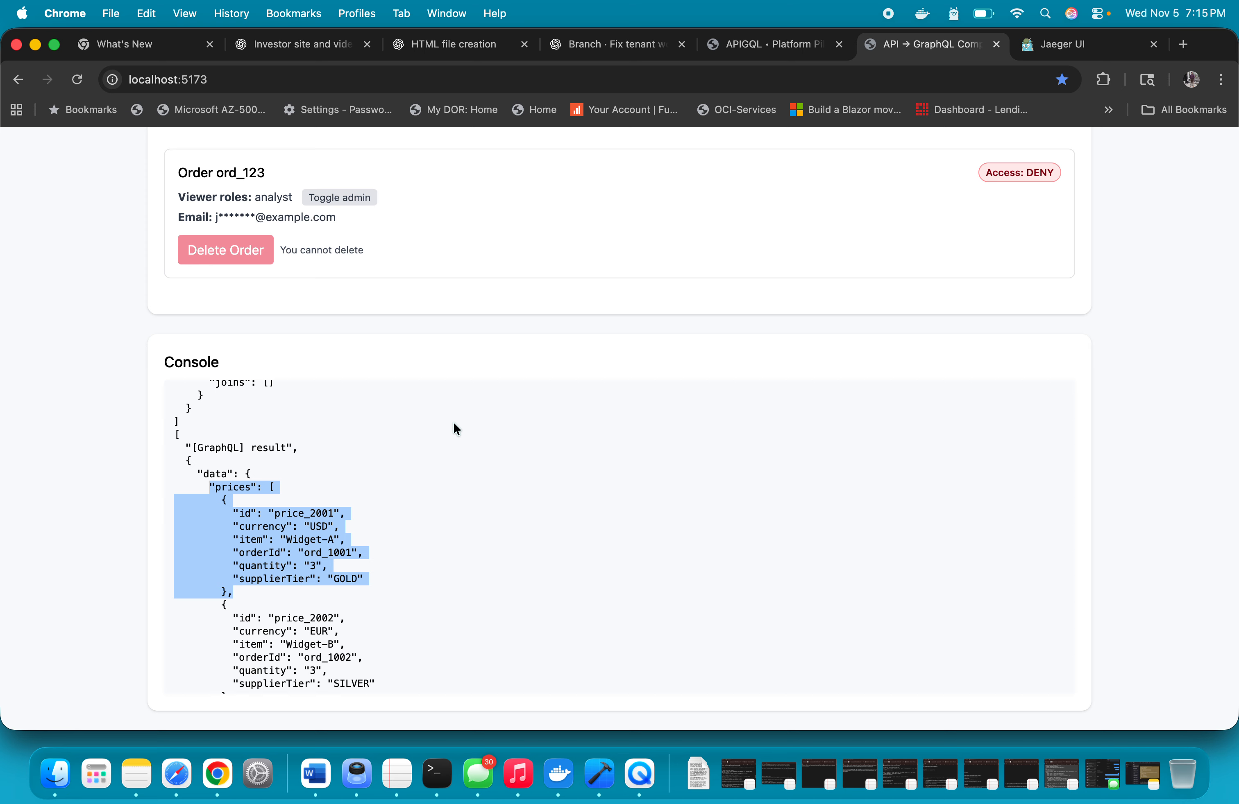
scroll(452, 429, "up", 5)
scroll(453, 424, "up", 5)
Review the latest decision, picked prices and orders fields, admin PDP Test inputs and the DSAR request types on the page
scroll(471, 325, "up", 10)
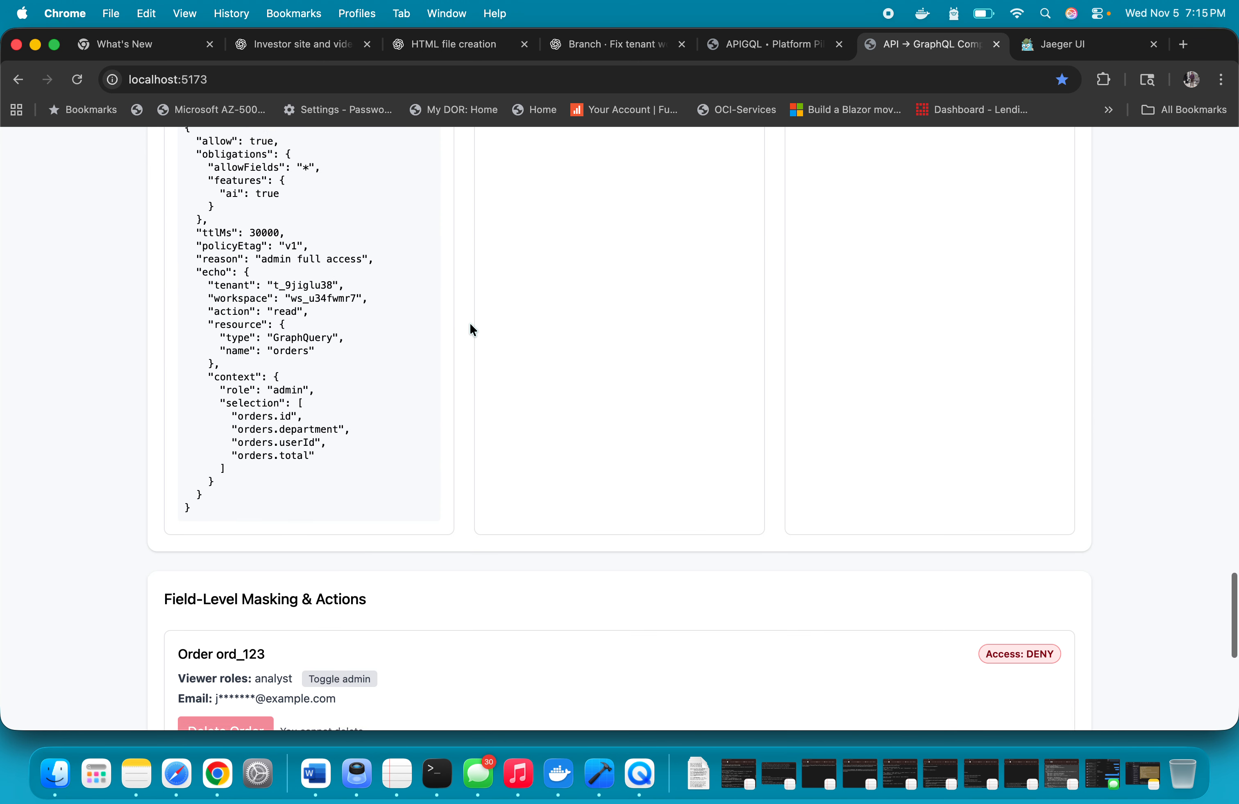
scroll(470, 325, "up", 10)
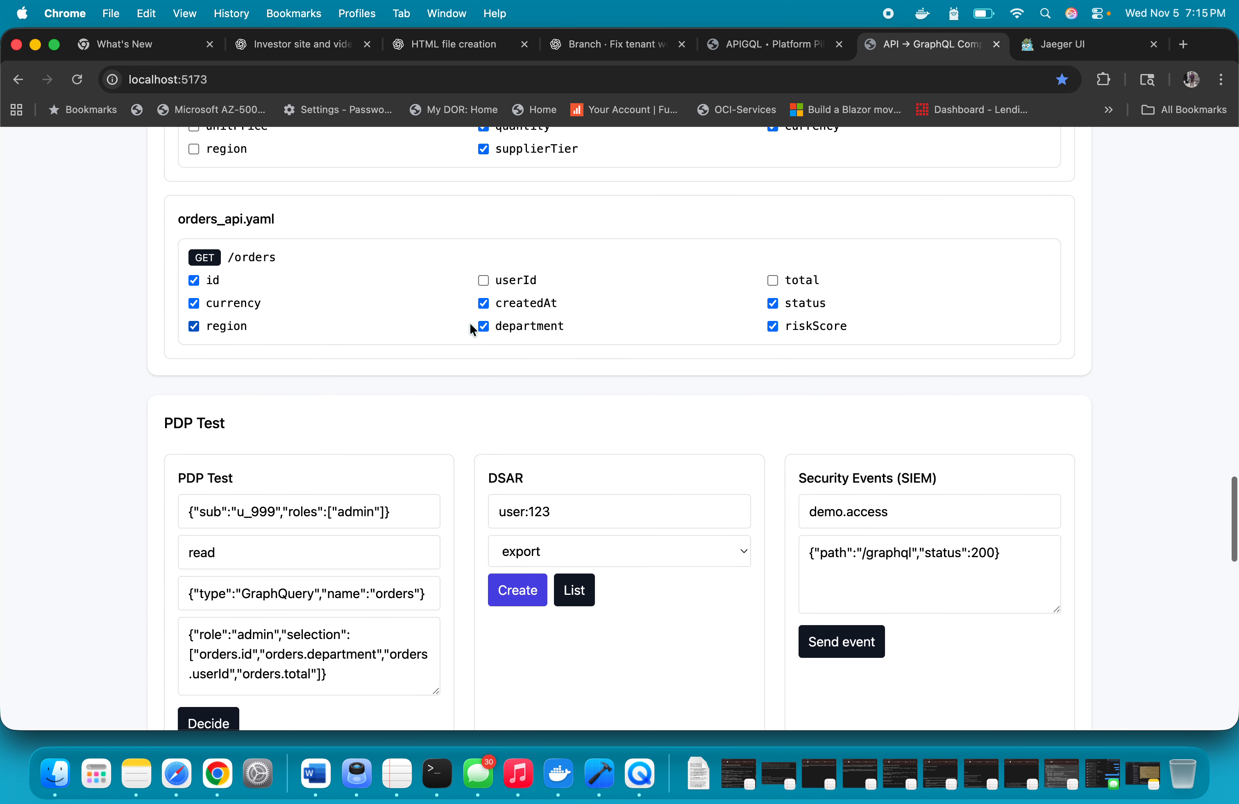
scroll(473, 328, "down", 2)
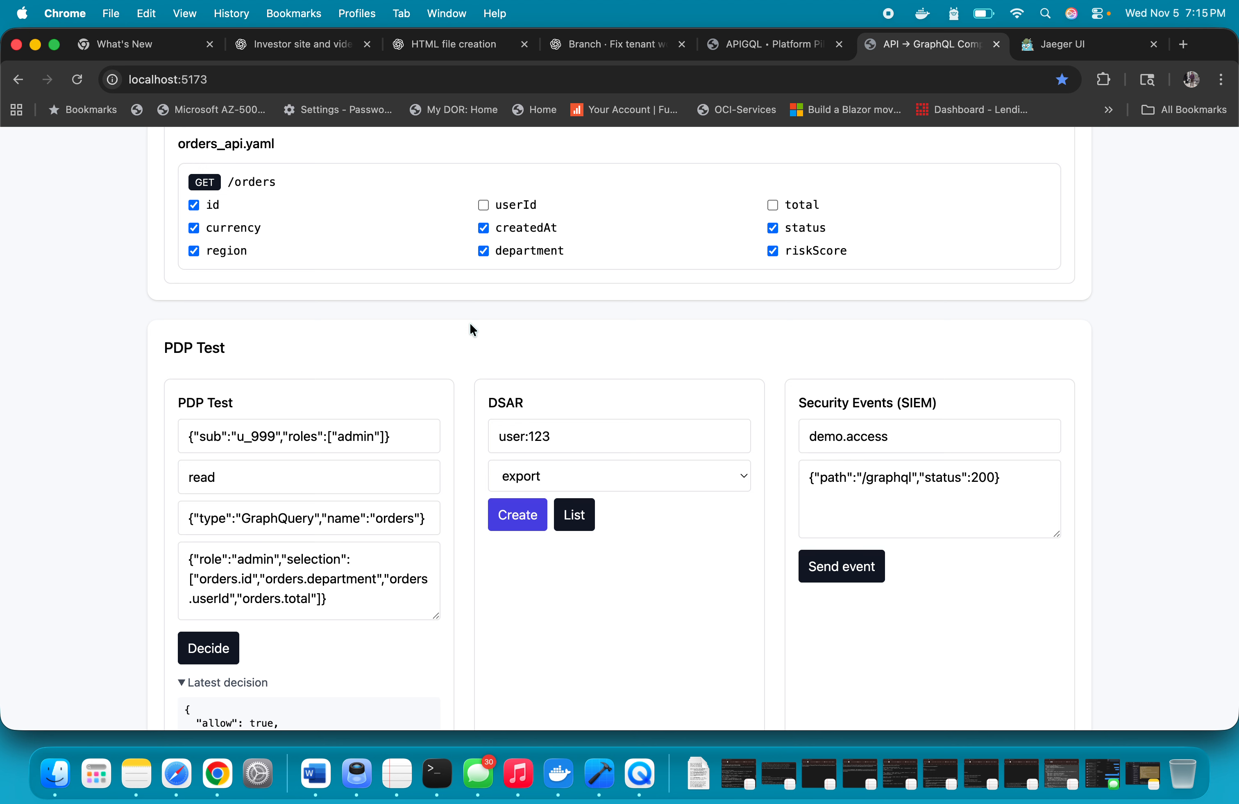
scroll(470, 325, "up", 5)
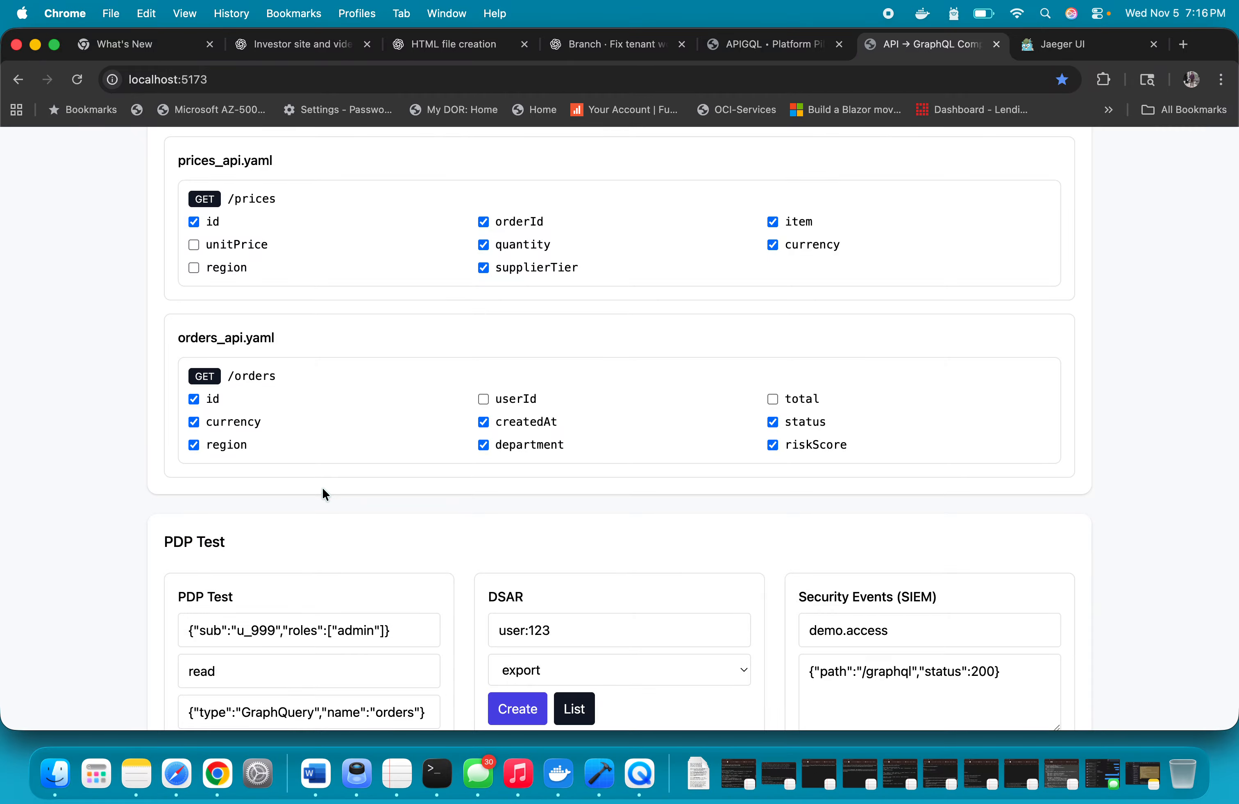
scroll(320, 453, "down", 3)
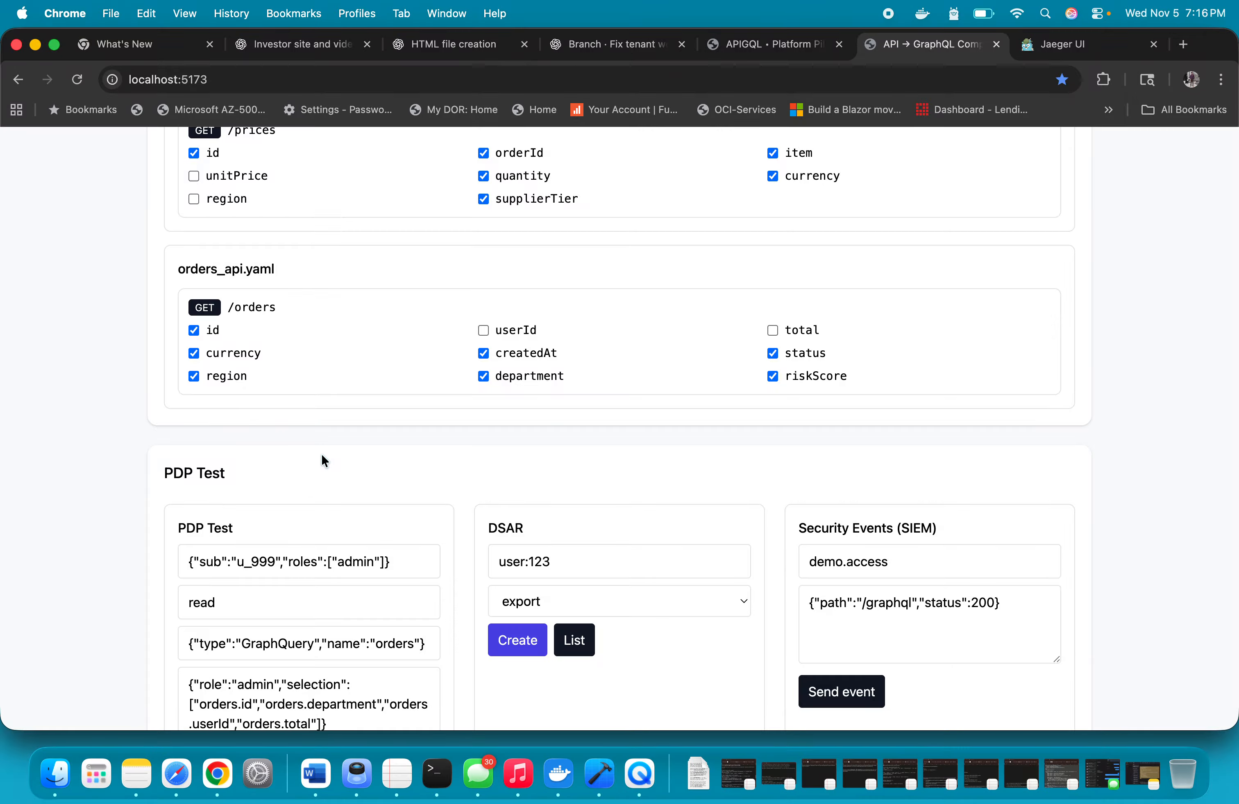
scroll(320, 453, "down", 4)
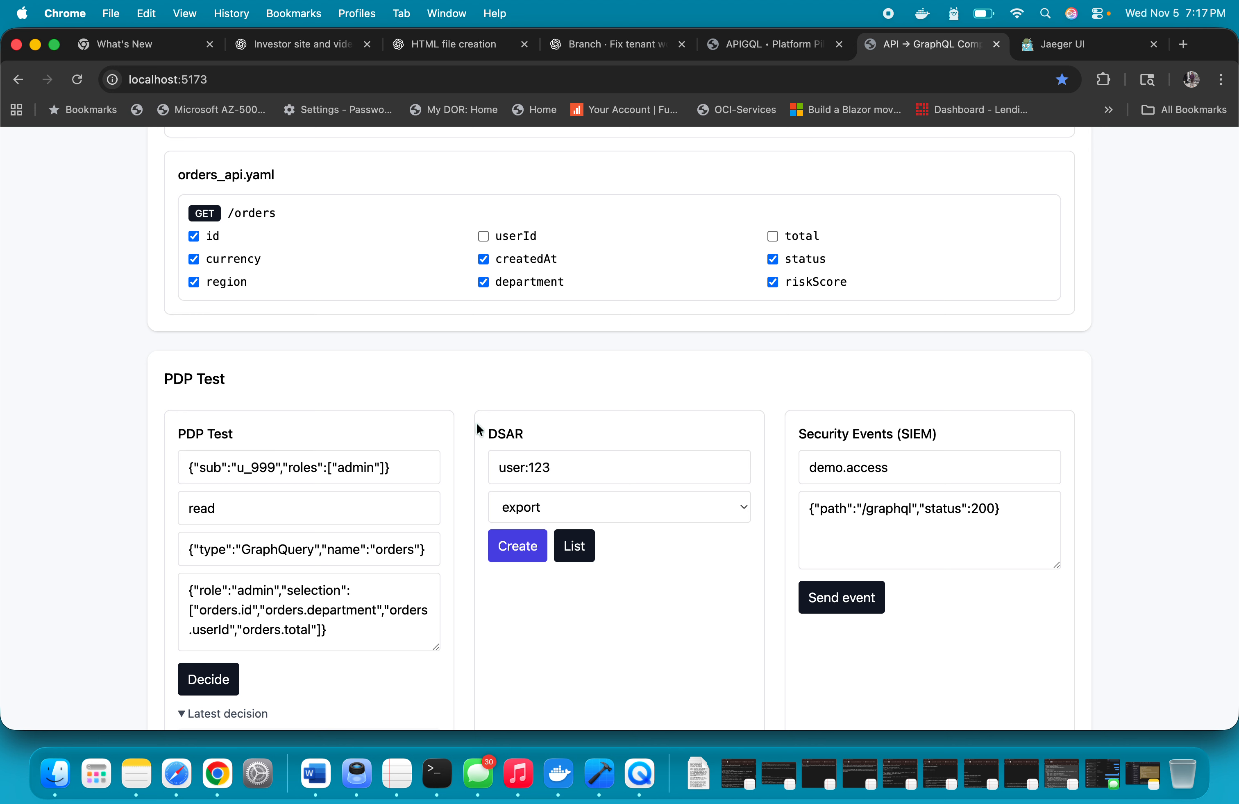
left_click(587, 511)
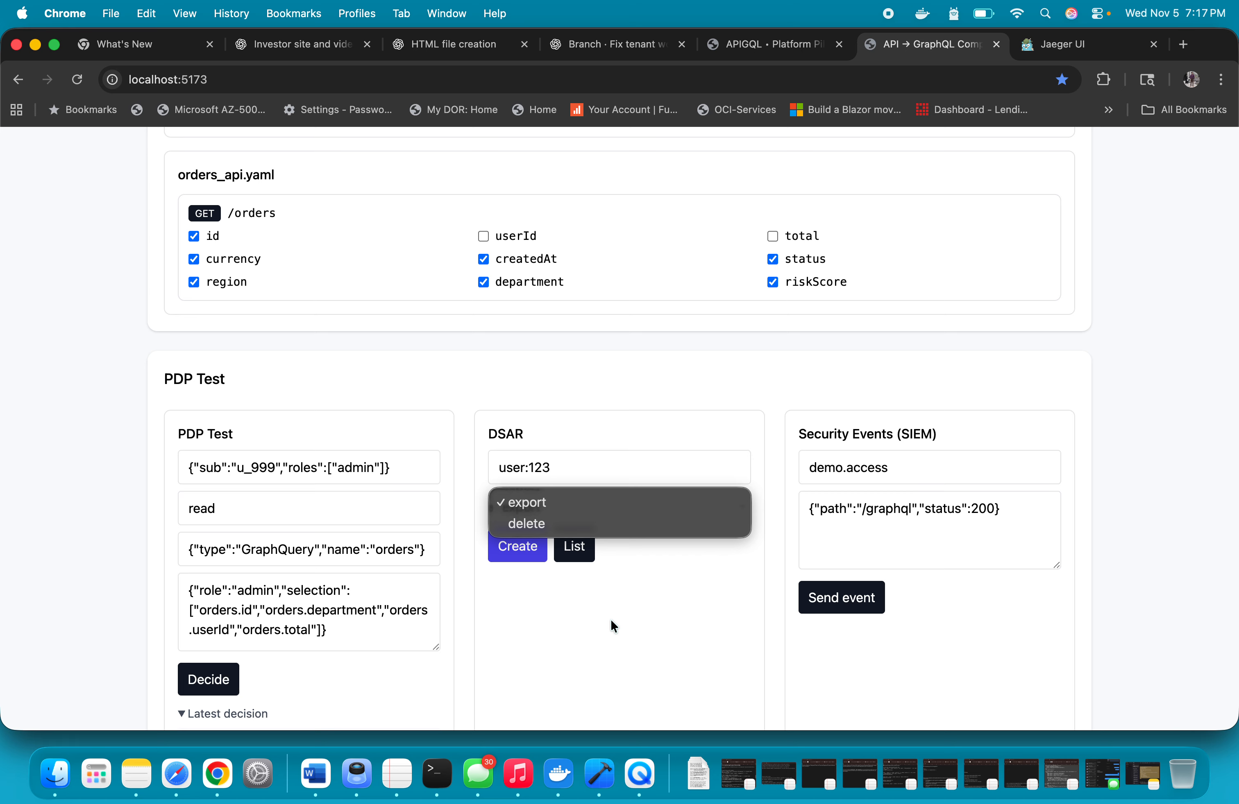
left_click(603, 609)
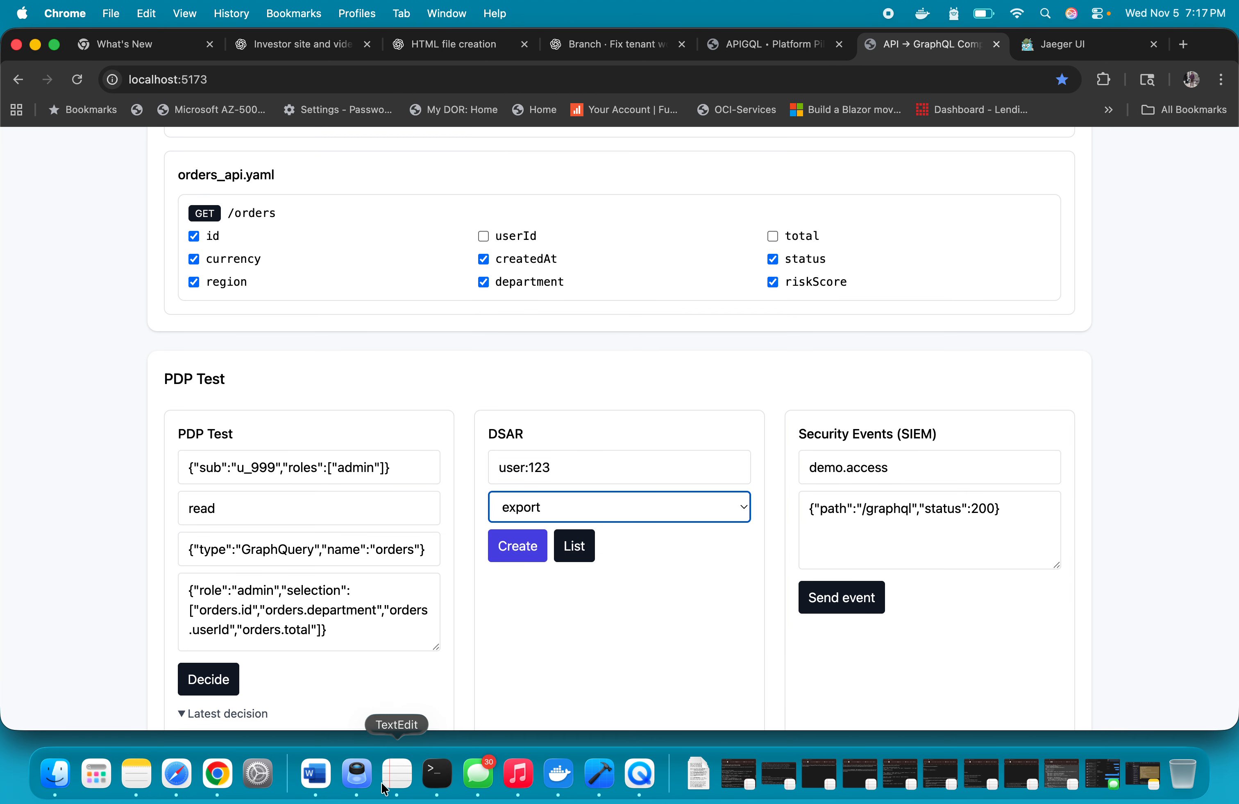
Switch to Terminal, clear the control-plane session, send the DSAR export request for user:123 with the analyst role, and inspect the response status and reason
left_click(438, 774)
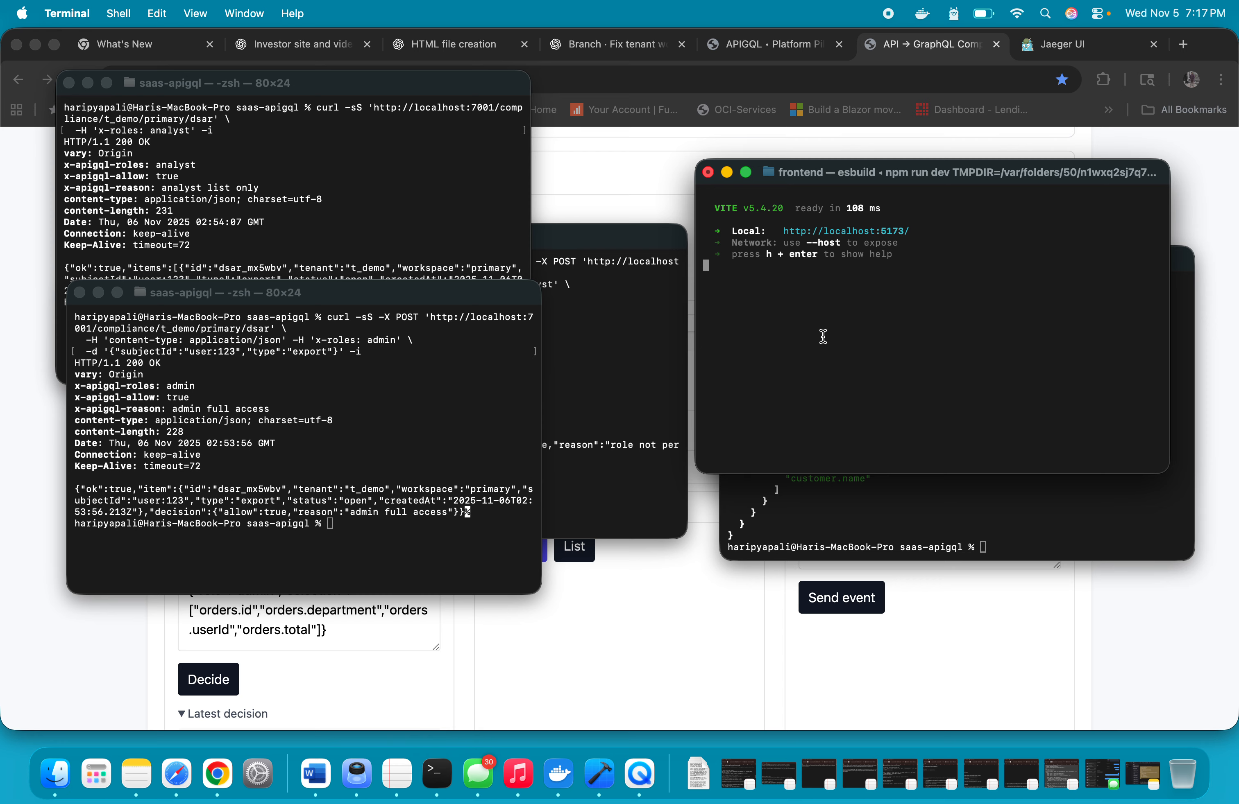
left_click(325, 181)
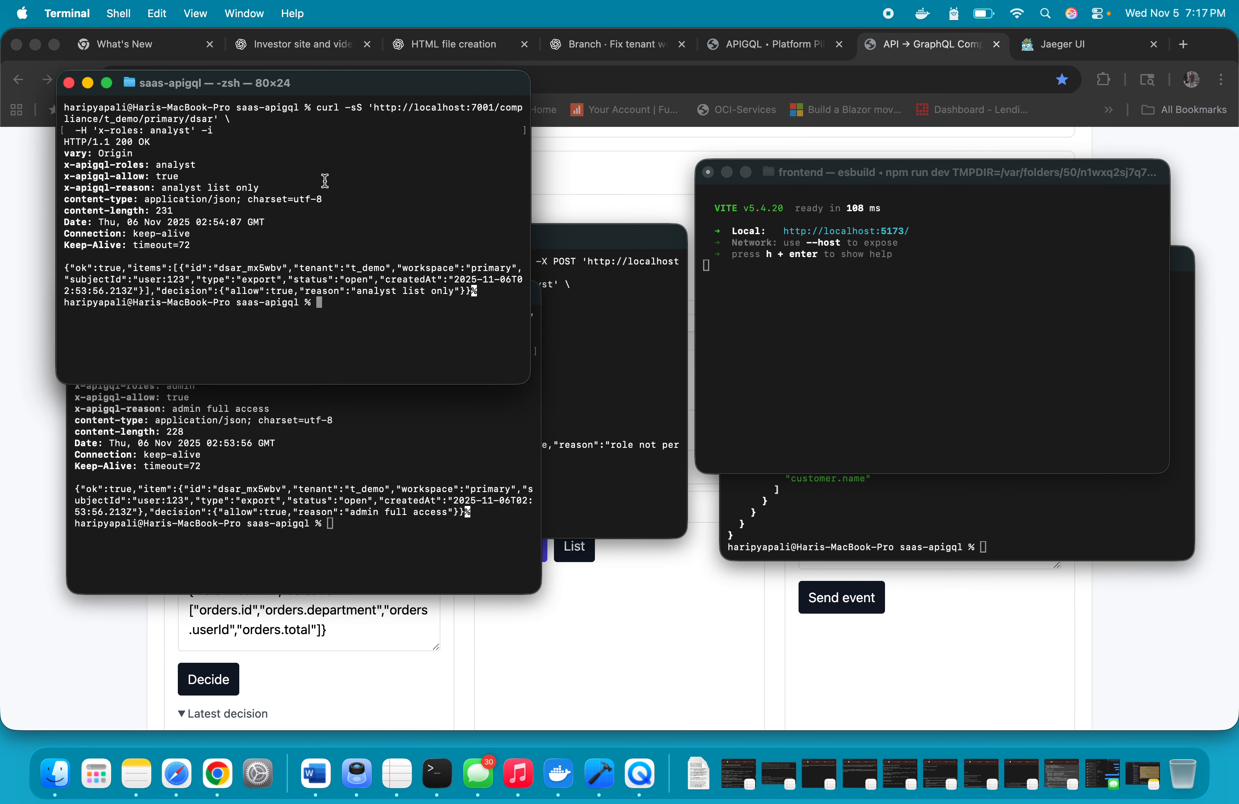
left_click(422, 487)
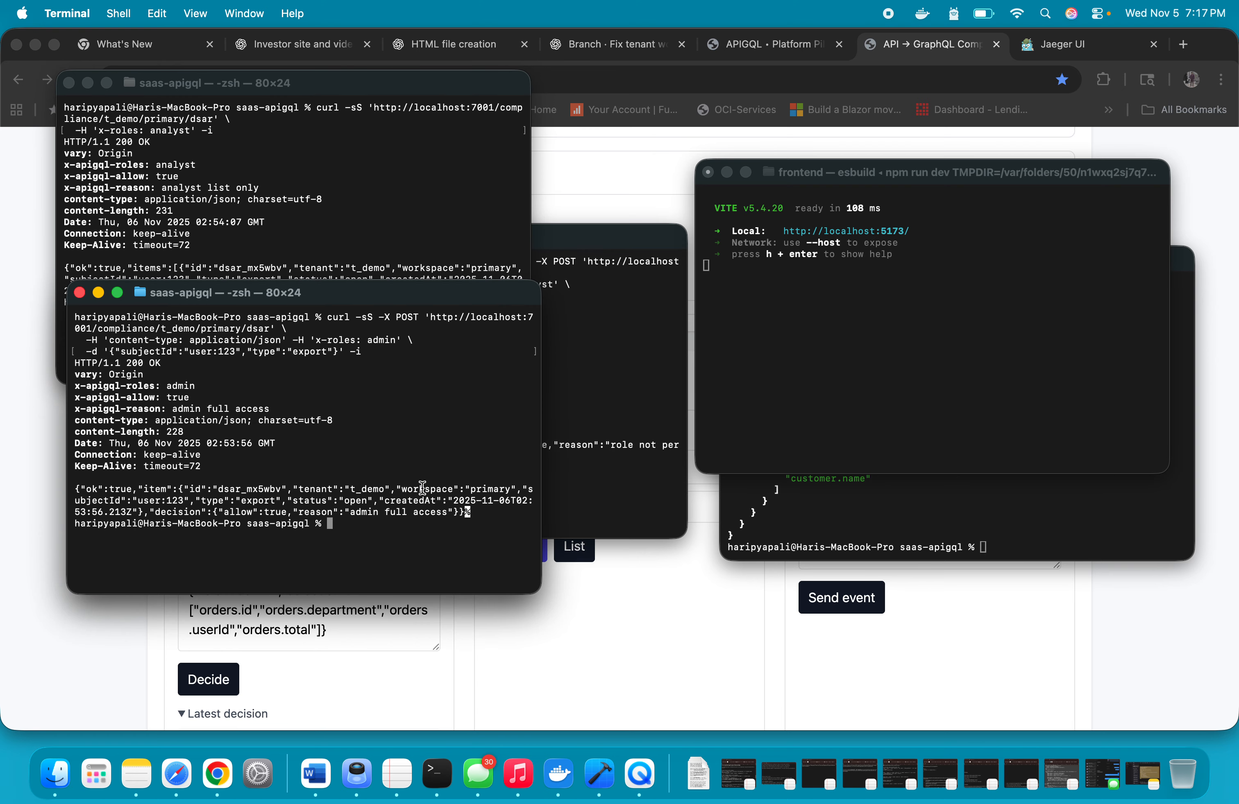
left_click(632, 406)
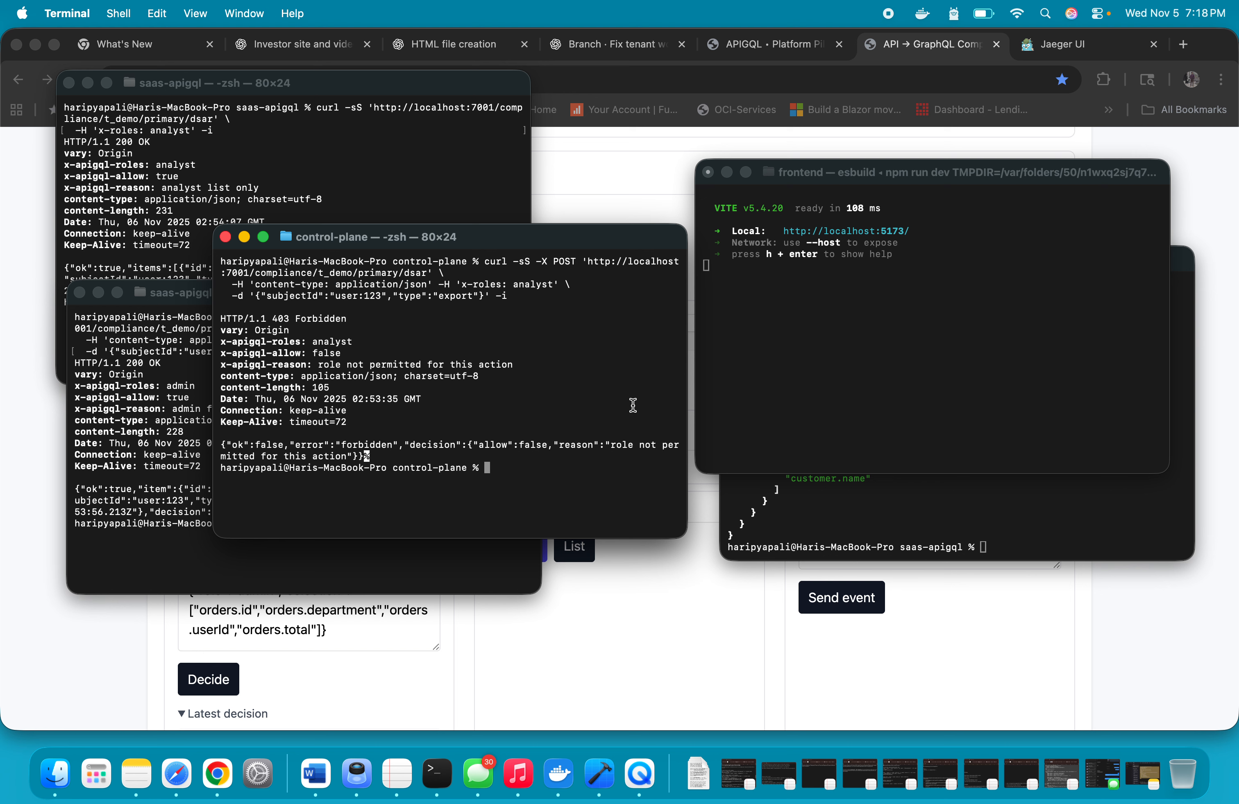
type("clear")
key("Return")
type("curl -sS -X POST 'http://localhost:7001/compliance/t_demo/primary/dsar' \\   -H 'content-type: application/json' -H 'x-roles: analyst' \\   -d '{\"subjectId\":\"user:123\",\"type\":\"export\"}' -i")
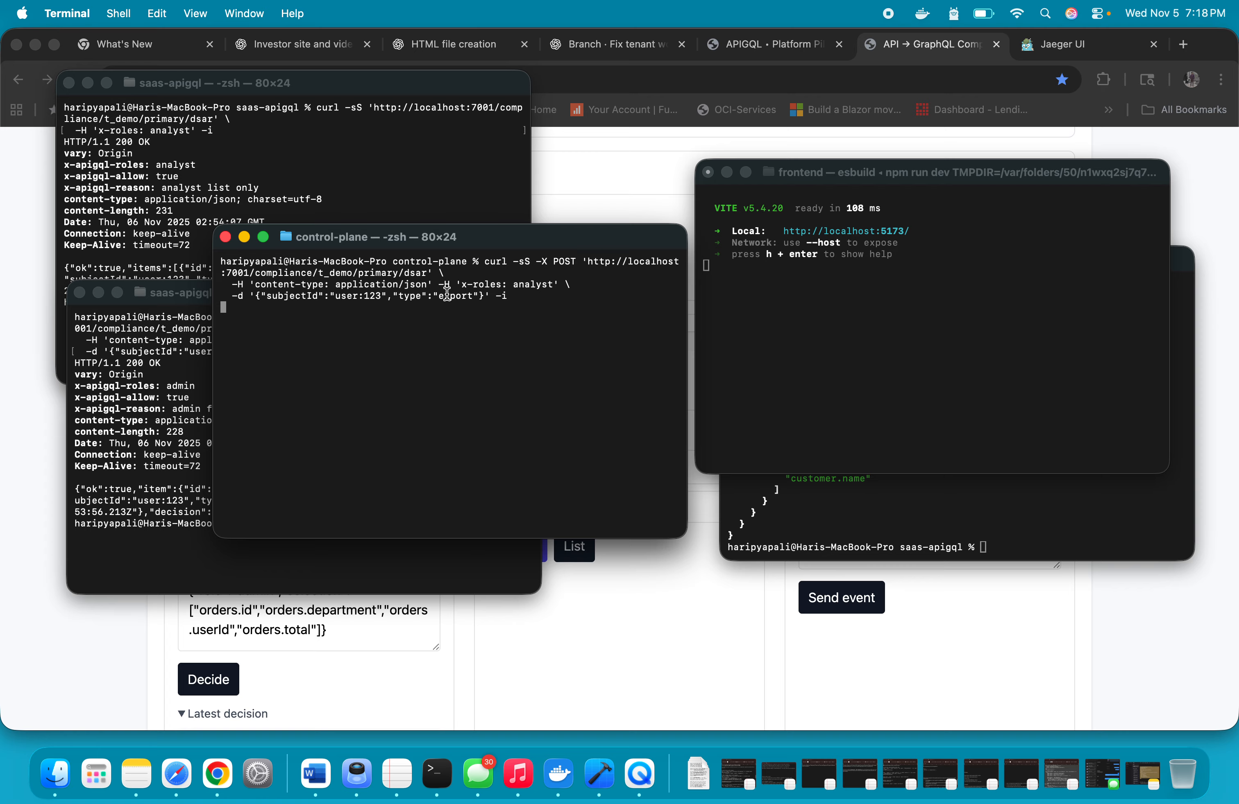
left_click_drag(514, 284, 546, 284)
left_click_drag(435, 296, 479, 296)
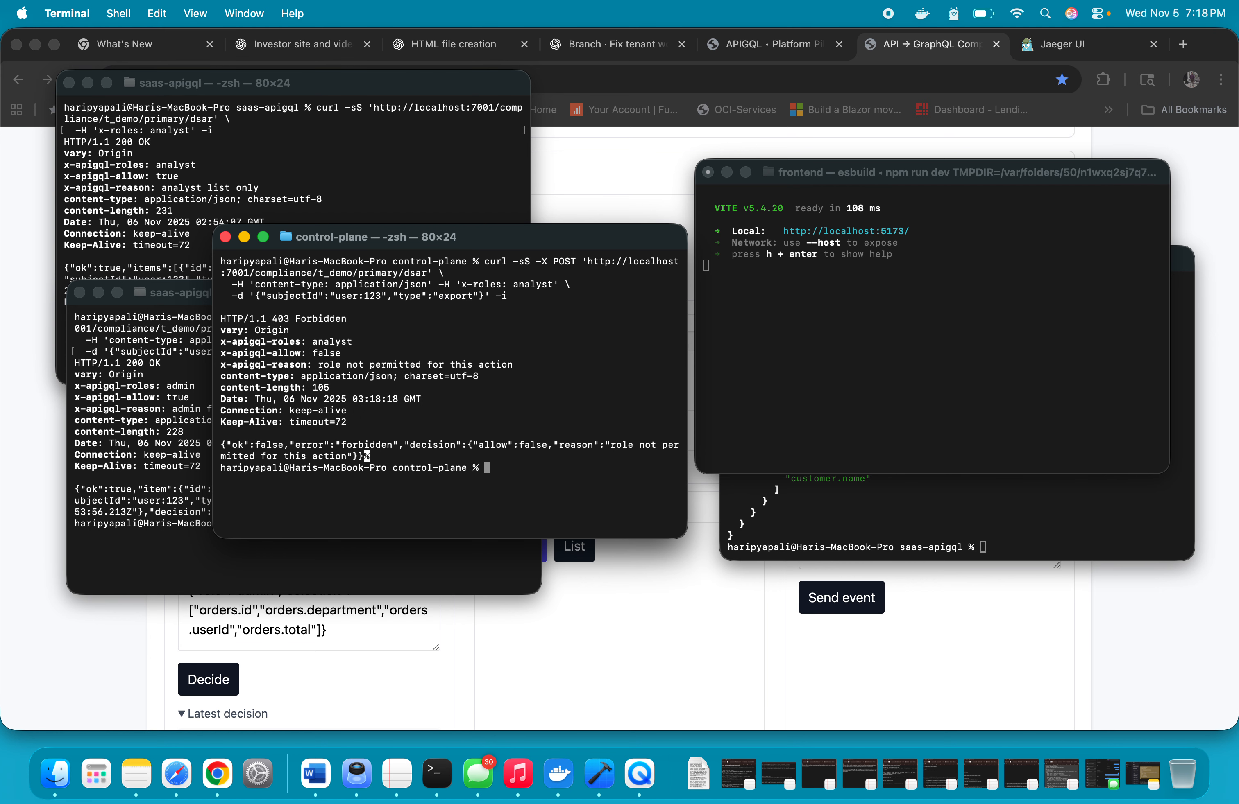
left_click_drag(257, 320, 282, 320)
left_click_drag(317, 365, 597, 365)
left_click(578, 366)
Clear the admin saas-apigql session, rerun the DSAR export request for user:123 with the admin role, and inspect the response status and reason
left_click(414, 569)
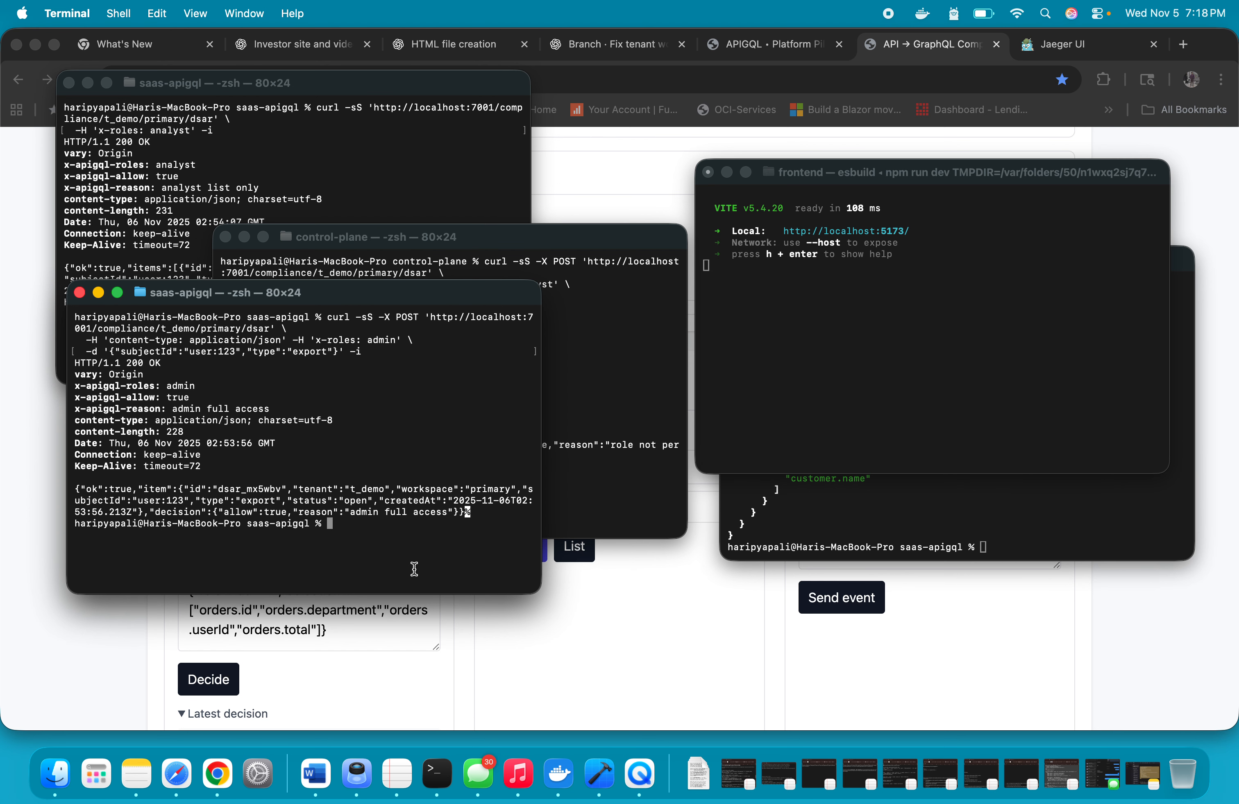
type("clear")
key("Return")
key("Up")
key("Up")
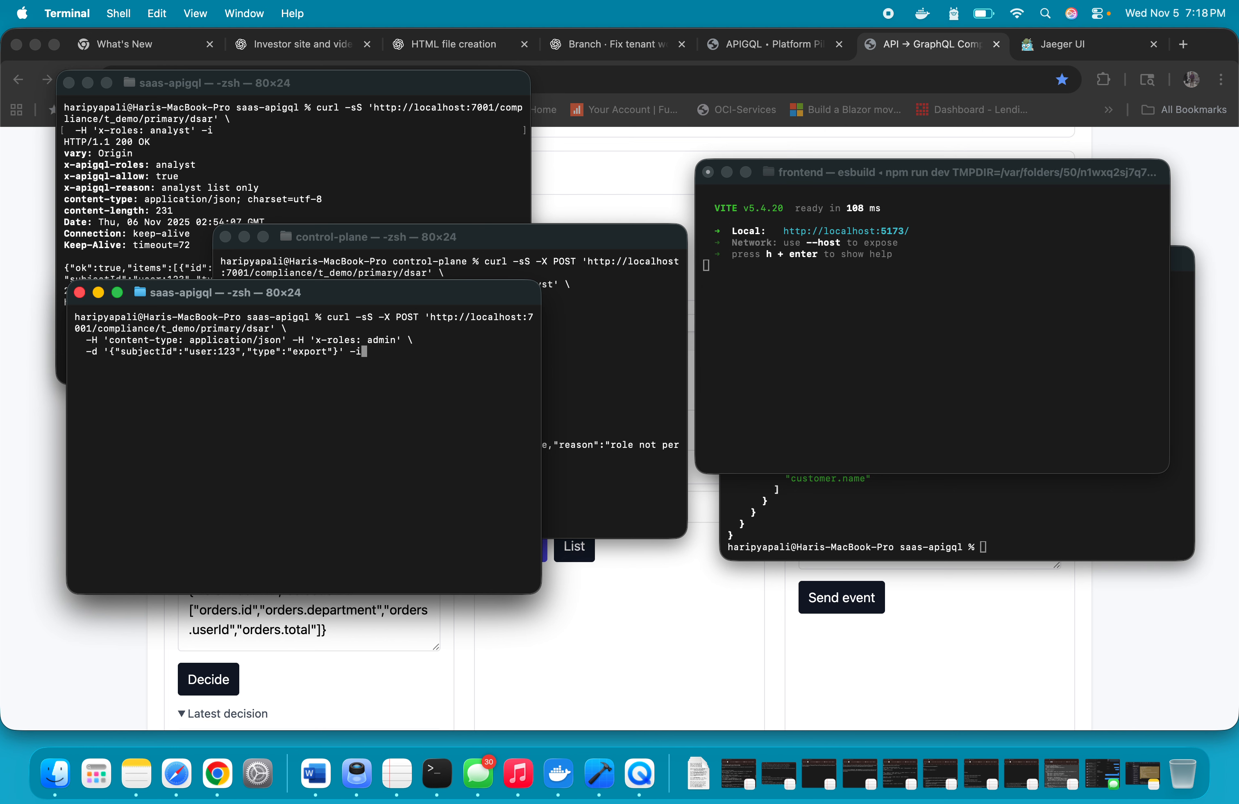
double_click(377, 341)
key("Return")
left_click_drag(75, 363, 148, 364)
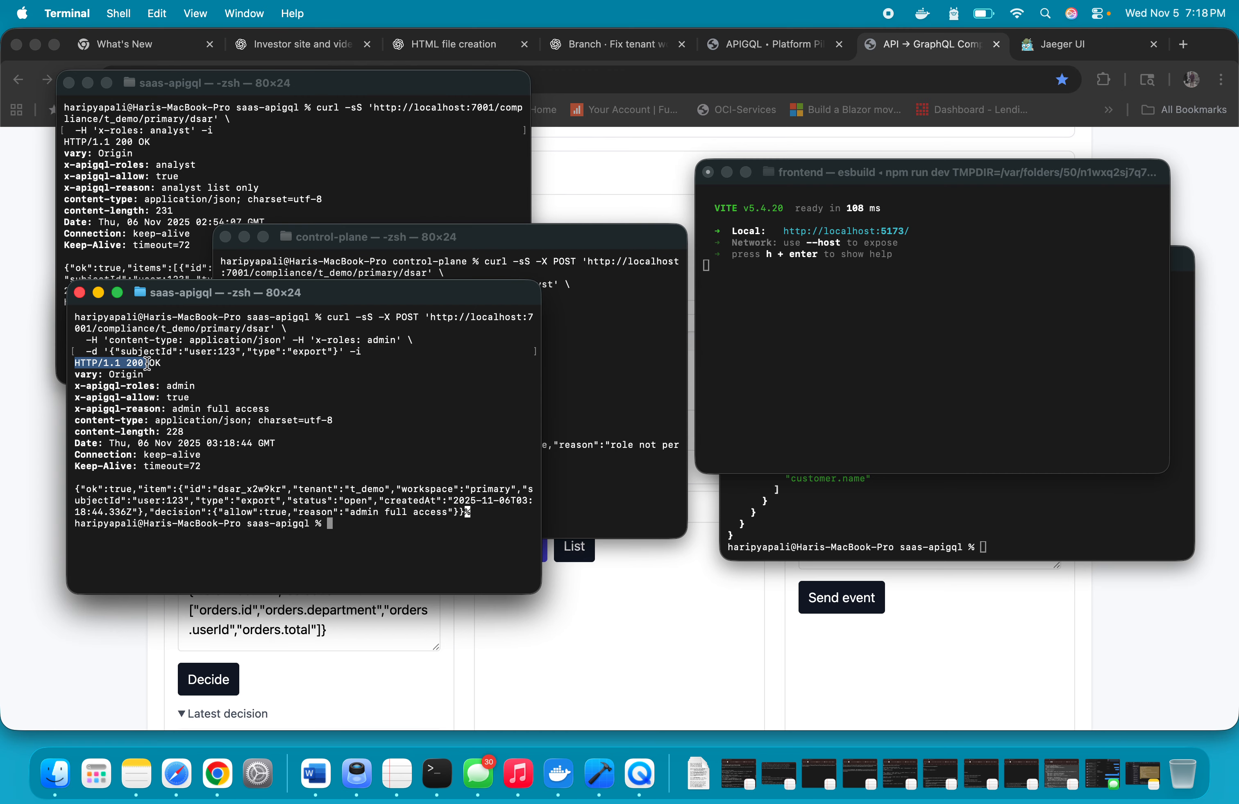
left_click_drag(195, 408, 308, 408)
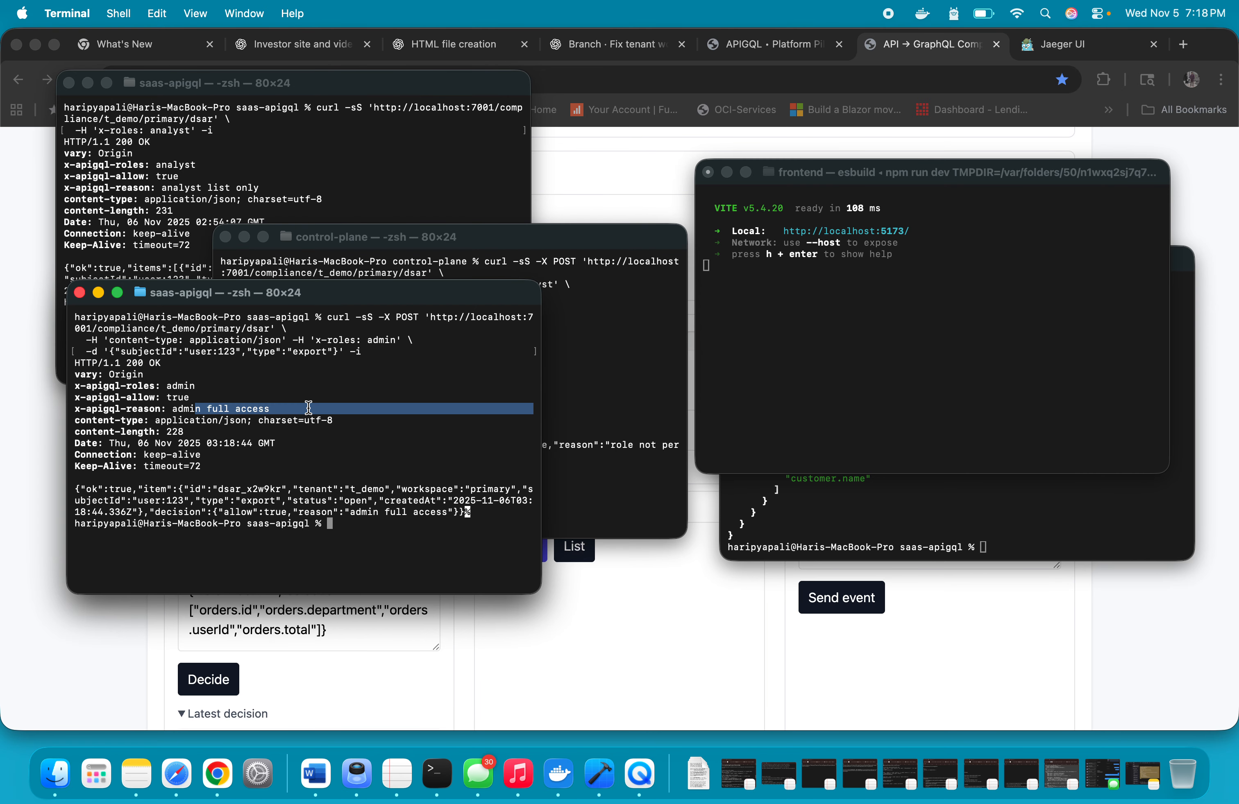
left_click(308, 408)
Clear the DSAR decision session and post the analyst's customer read request to authz/decision.v2 with a DSAR delete context for user:123, formatted with jq
left_click(582, 480)
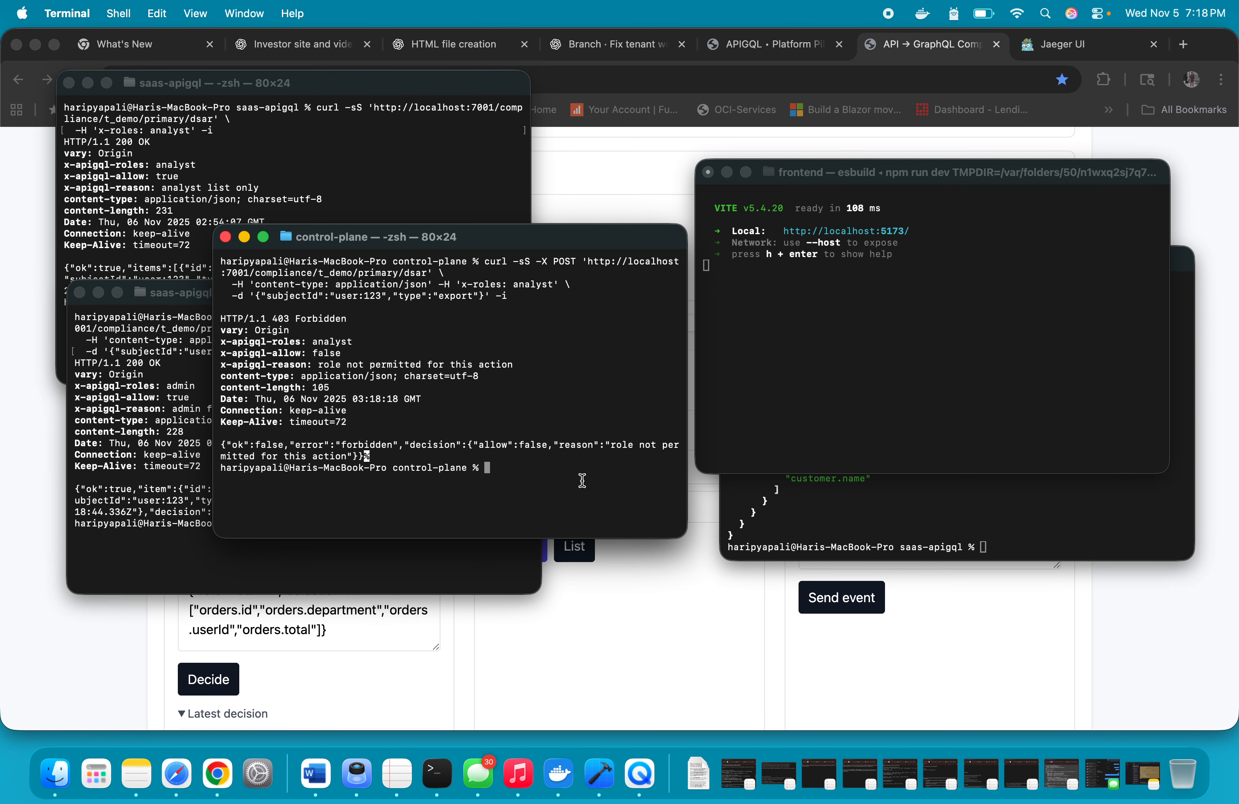
left_click(775, 527)
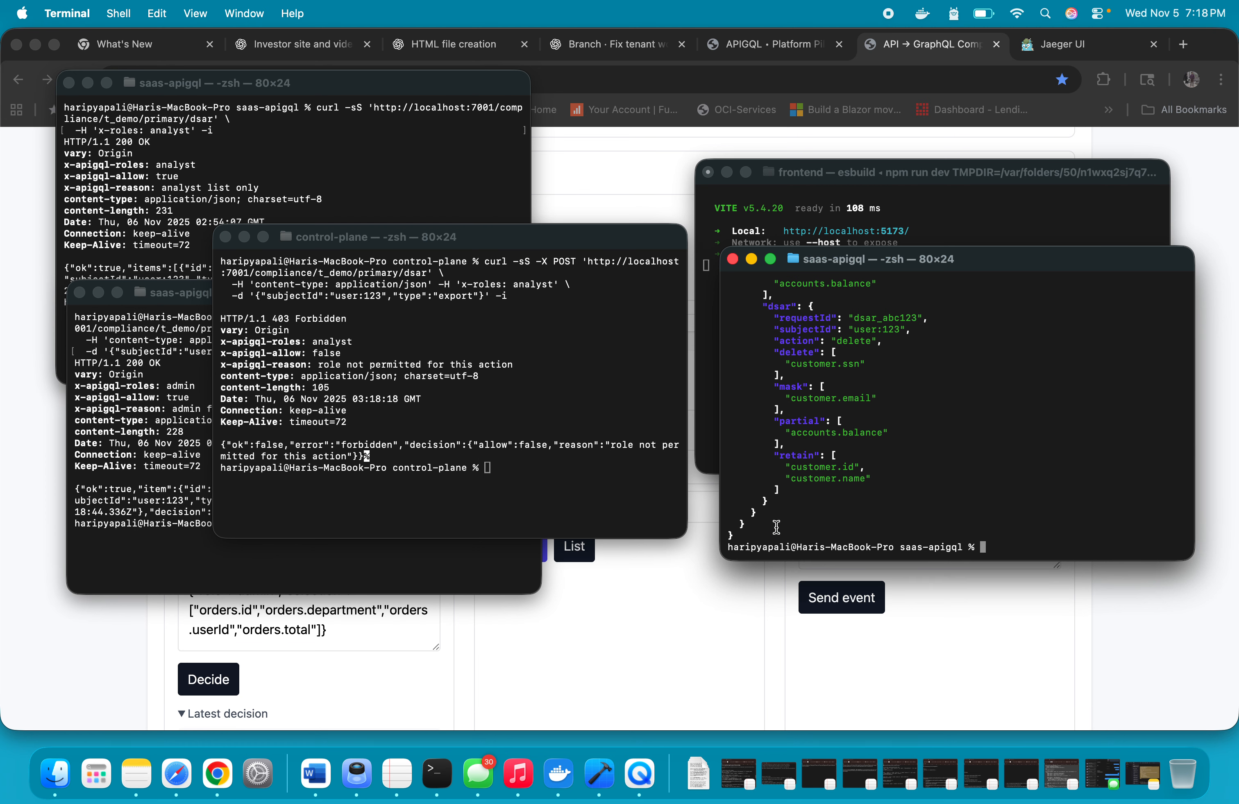
type("clear")
key("Return")
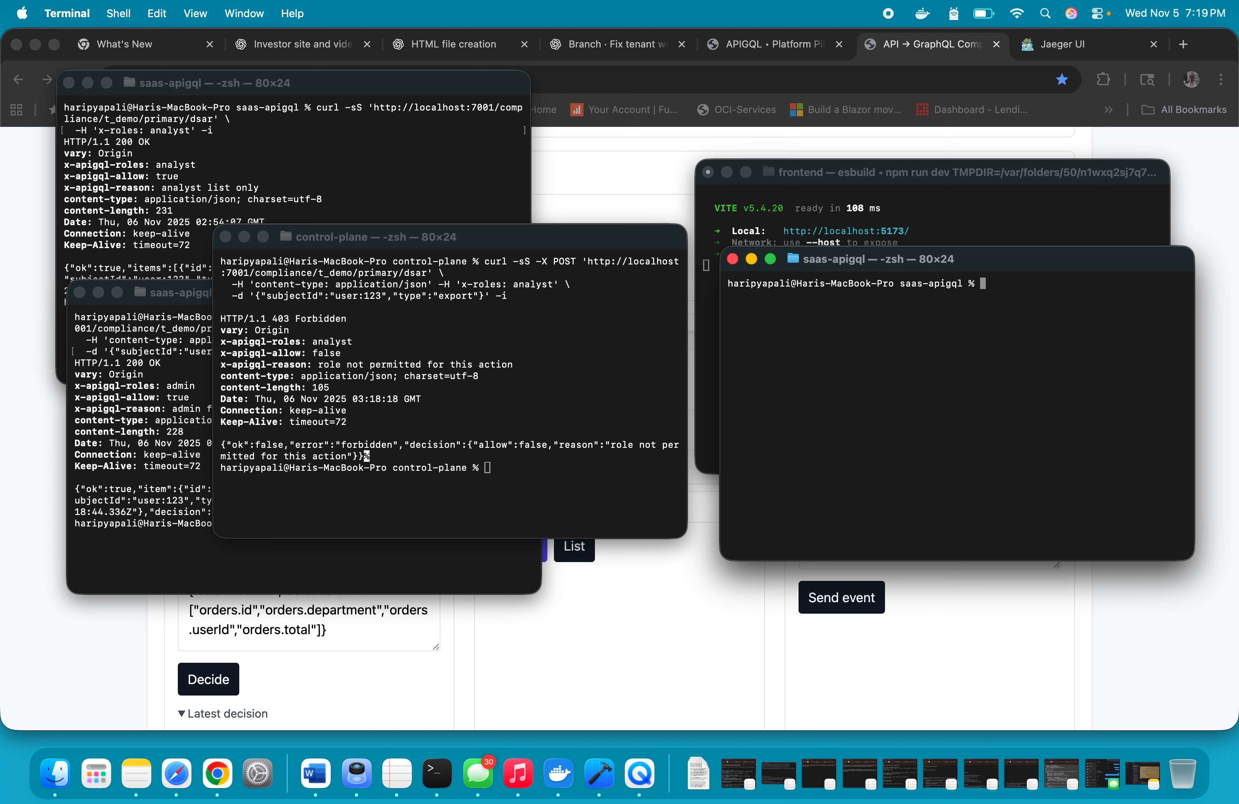
type("curl -sS -X POST 'http://localhost:7001/authz/decision.v2' \\   -H 'content-type: application/json' \\   -H 'x-tenant-id: t_demo' \\   -H 'x-workspace-id: primary' \\   -d '{     \"subject\":  {\"sub\":\"analyst:987\",\"roles\":[\"analyst\"]},     \"action\":   \"read\",     \"resource\": {\"type\":\"GraphQuery\",\"name\":\"customer\"},     \"context\":  {       \"selection\": [\"customer.id\",\"customer.name\",\"customer.email\",\"customer.ssn\",\"accounts.balance\"],       \"dsar\": {         \"requestId\": \"dsar_abc123\",         \"subjectId\": \"user:123\",         \"action\": \"delete\",         \"delete\":  [\"customer.ssn\"],         \"mask\":    [\"customer.email\"],         \"partial\": [\"accounts.balance\"],         \"retain\":  [\"customer.id\",\"customer.name\"]       }     }   }' | jq .")
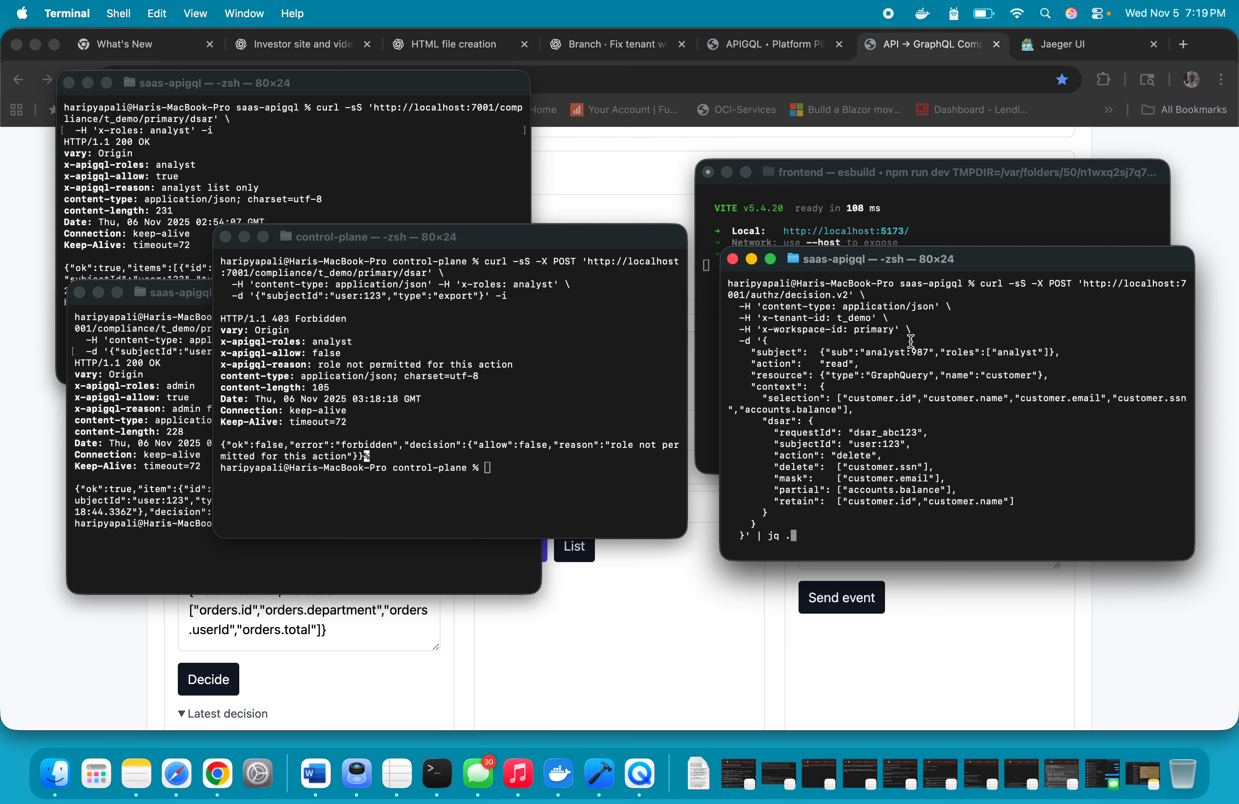
left_click_drag(864, 353, 927, 351)
left_click_drag(763, 434, 1026, 508)
left_click(1024, 448)
key("Return")
Examine the decision response's echoed selection and its DSAR delete, mask, partial and retain field lists
scroll(857, 460, "up", 5)
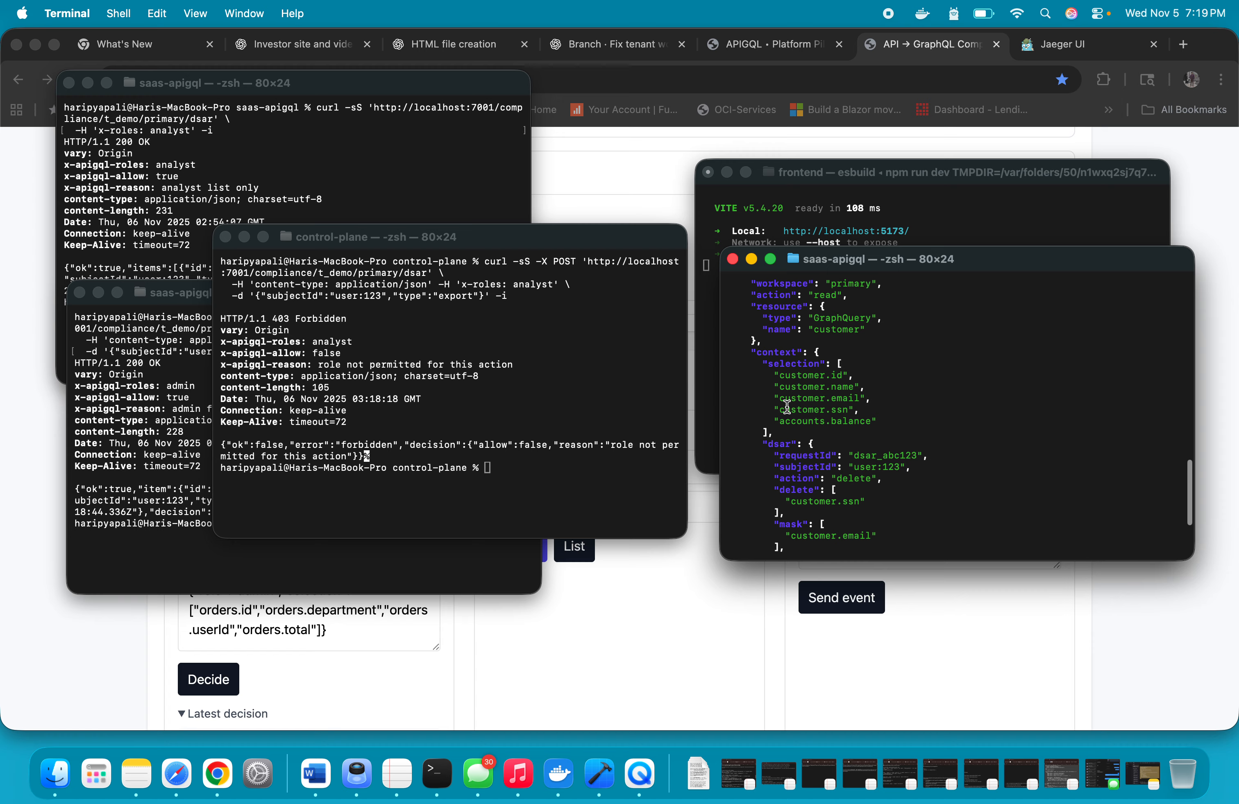
left_click_drag(757, 375, 923, 417)
scroll(923, 417, "down", 3)
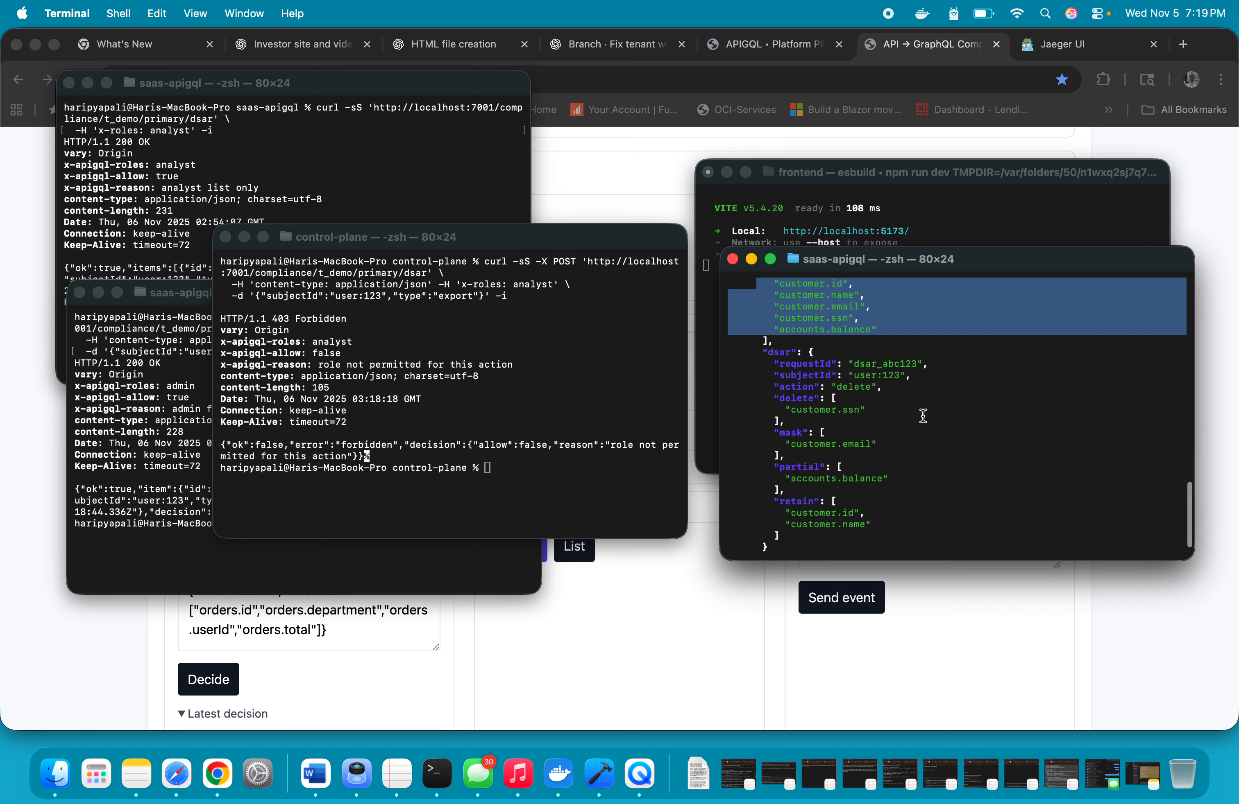
left_click_drag(762, 398, 898, 408)
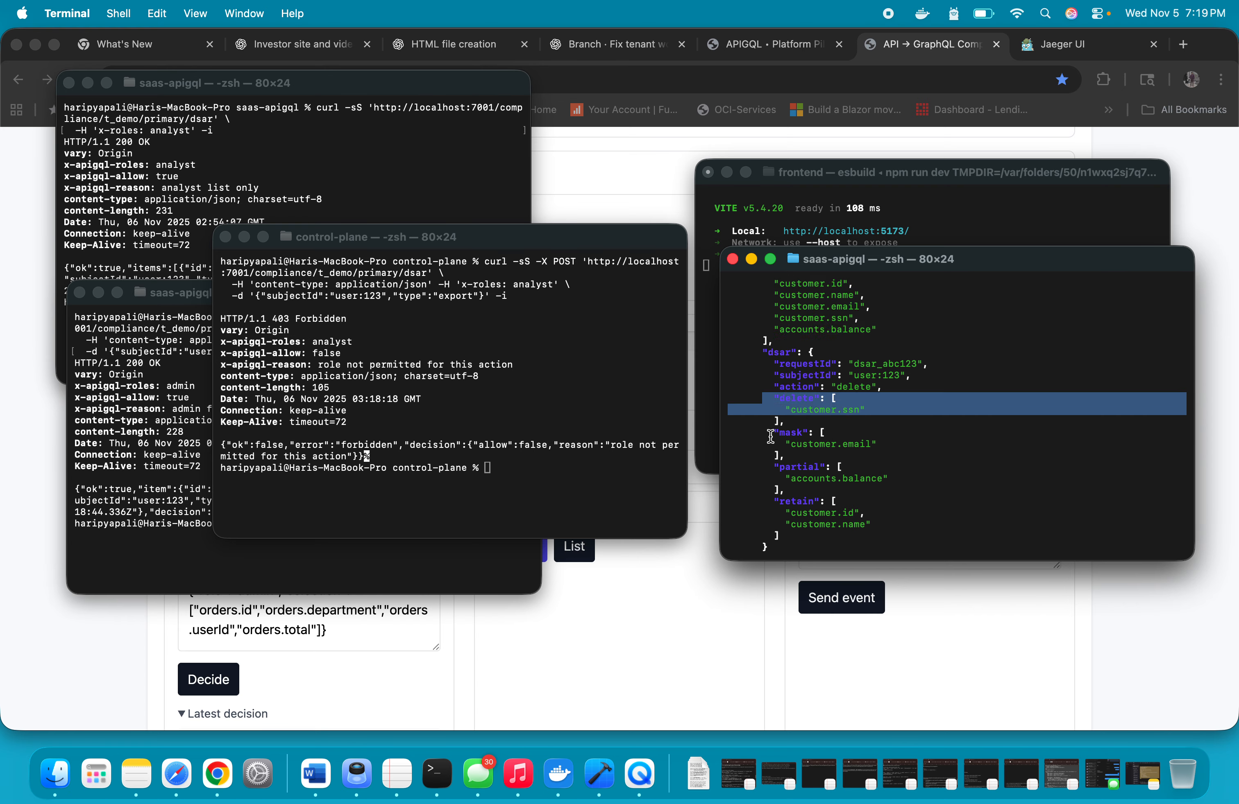
left_click_drag(767, 432, 904, 443)
left_click(904, 442)
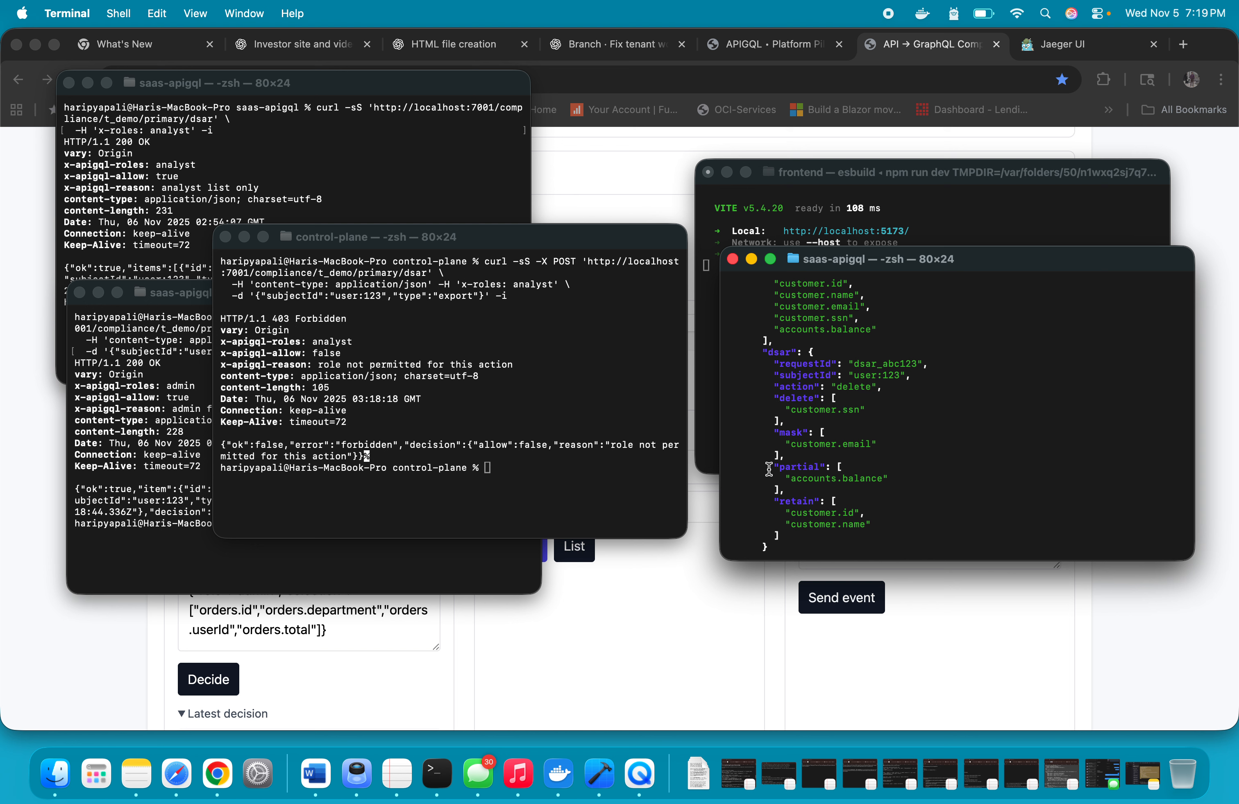
left_click_drag(769, 469, 906, 473)
left_click(907, 473)
left_click_drag(762, 501, 887, 518)
left_click(887, 517)
scroll(887, 527, "down", 1)
scroll(887, 527, "down", 2)
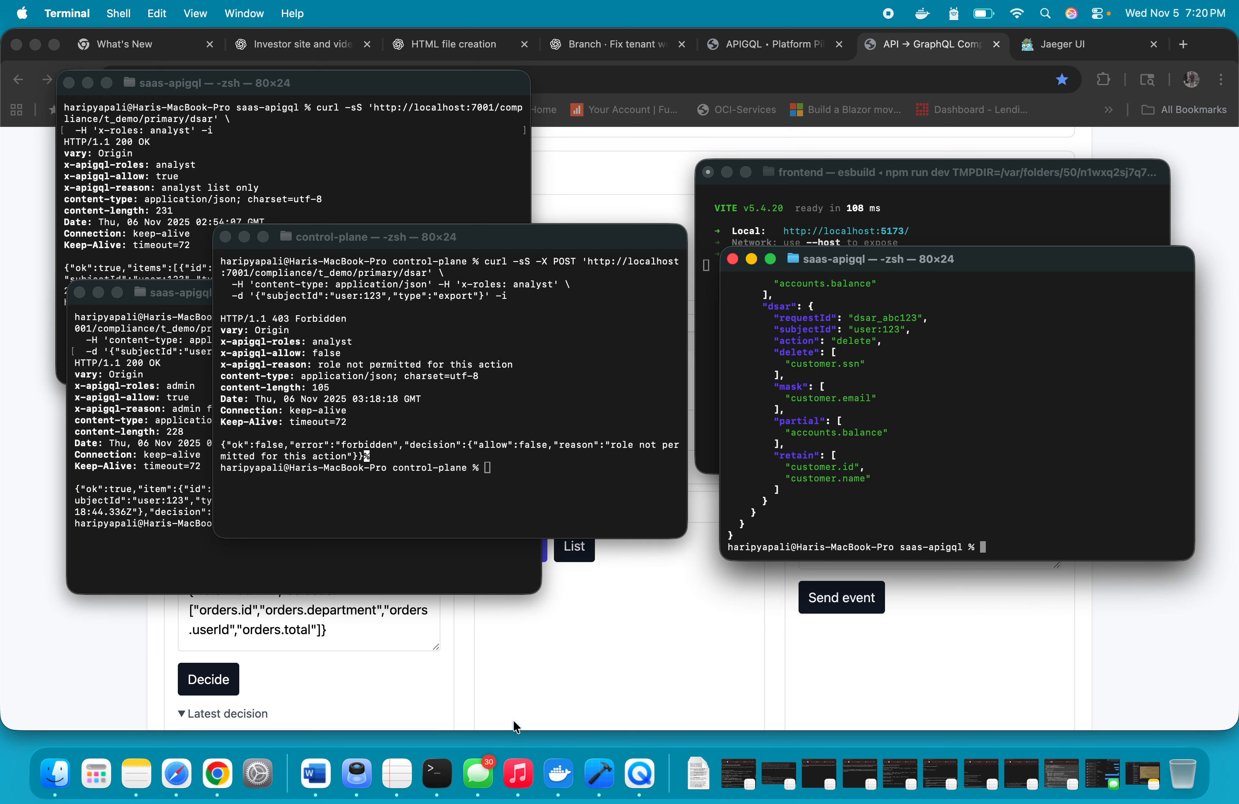
Switch back to Chrome and toggle order ord_123's viewer role to admin and back to analyst under Field-Level Masking & Actions
left_click(530, 676)
scroll(530, 673, "down", 15)
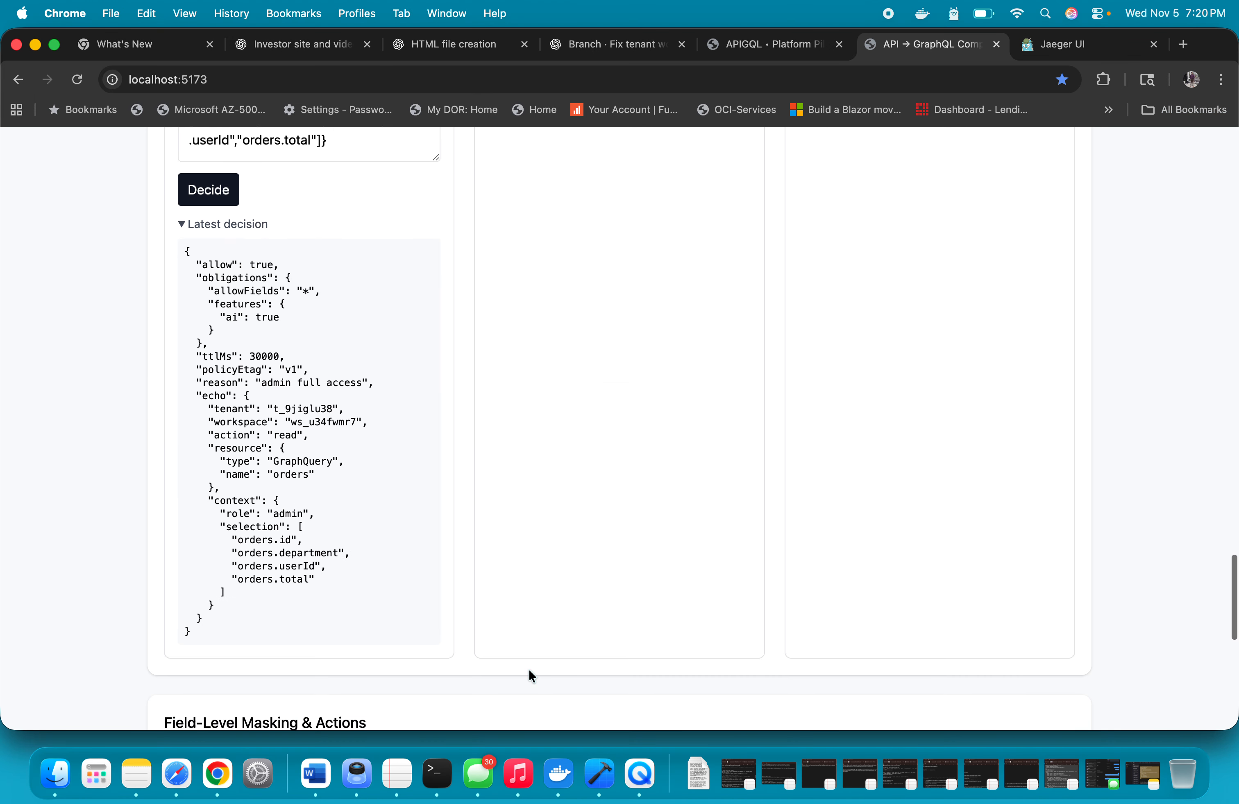
scroll(529, 669, "up", 3)
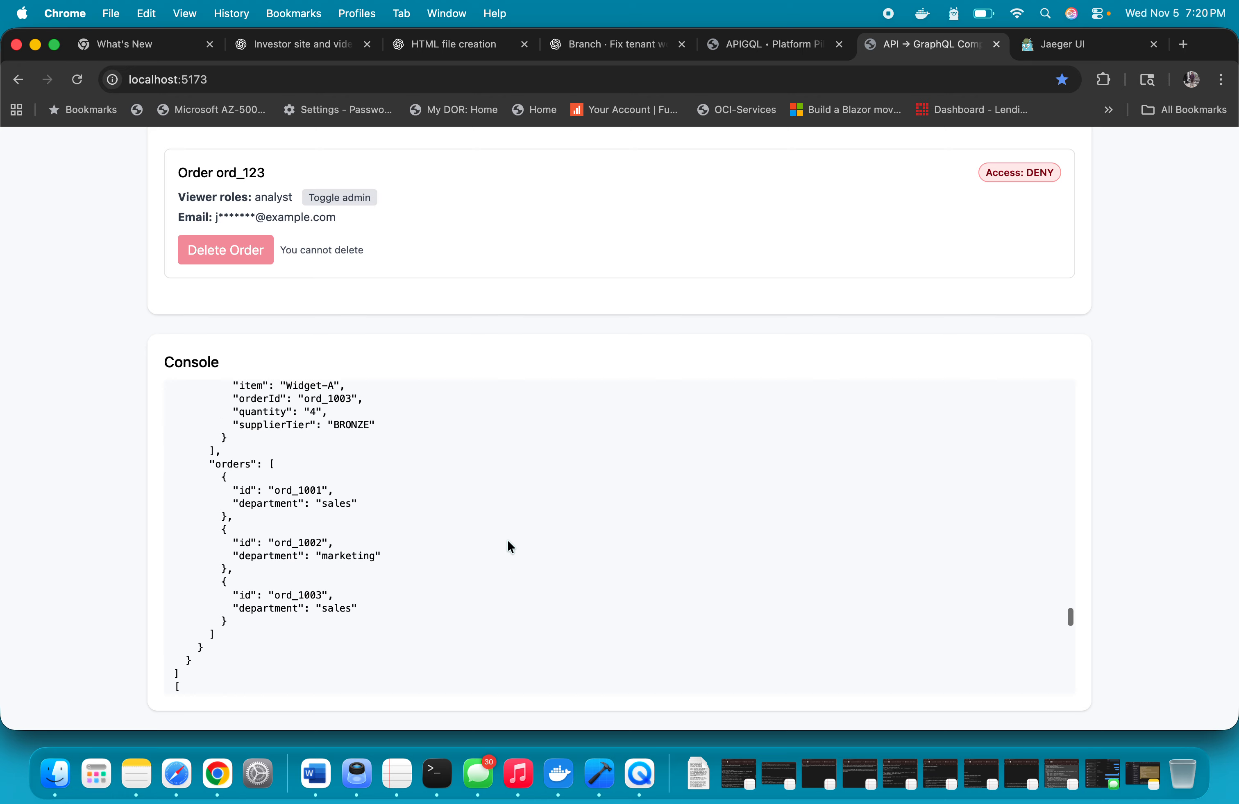
scroll(484, 227, "up", 5)
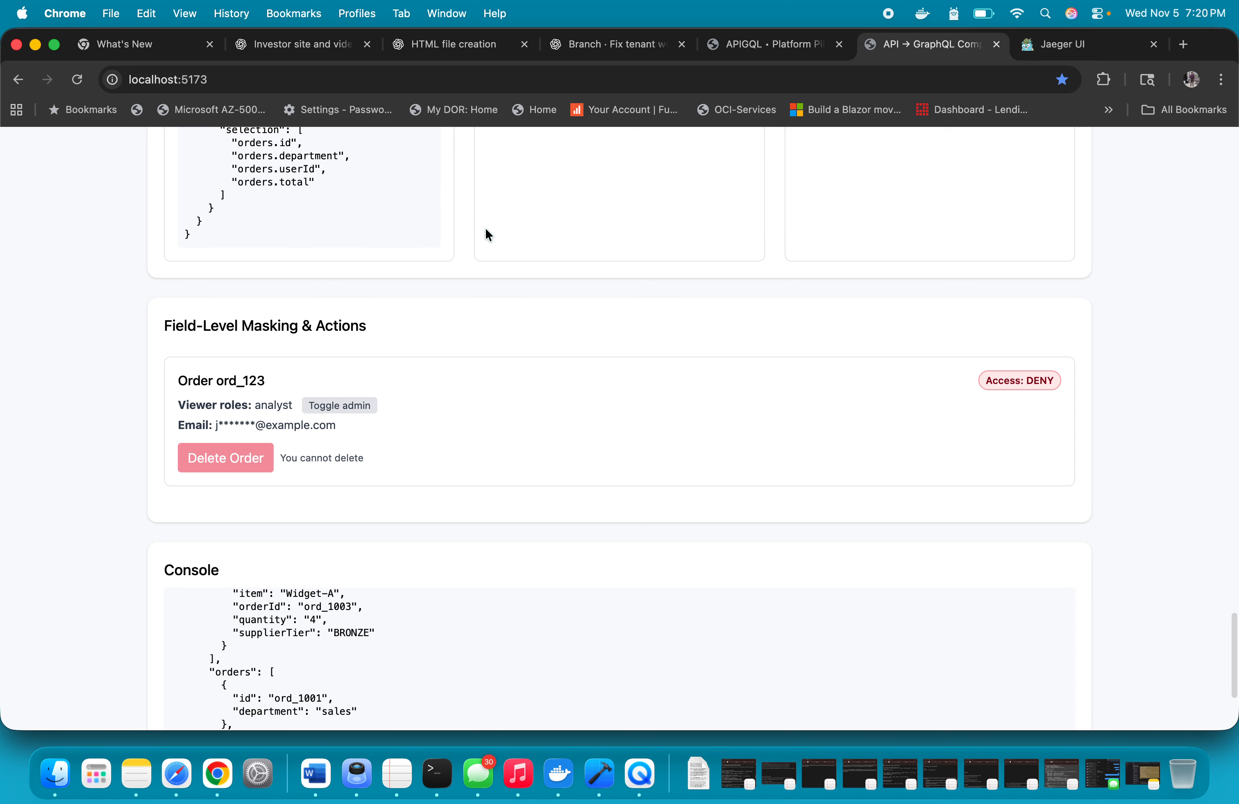
scroll(486, 230, "up", 3)
scroll(486, 230, "down", 2)
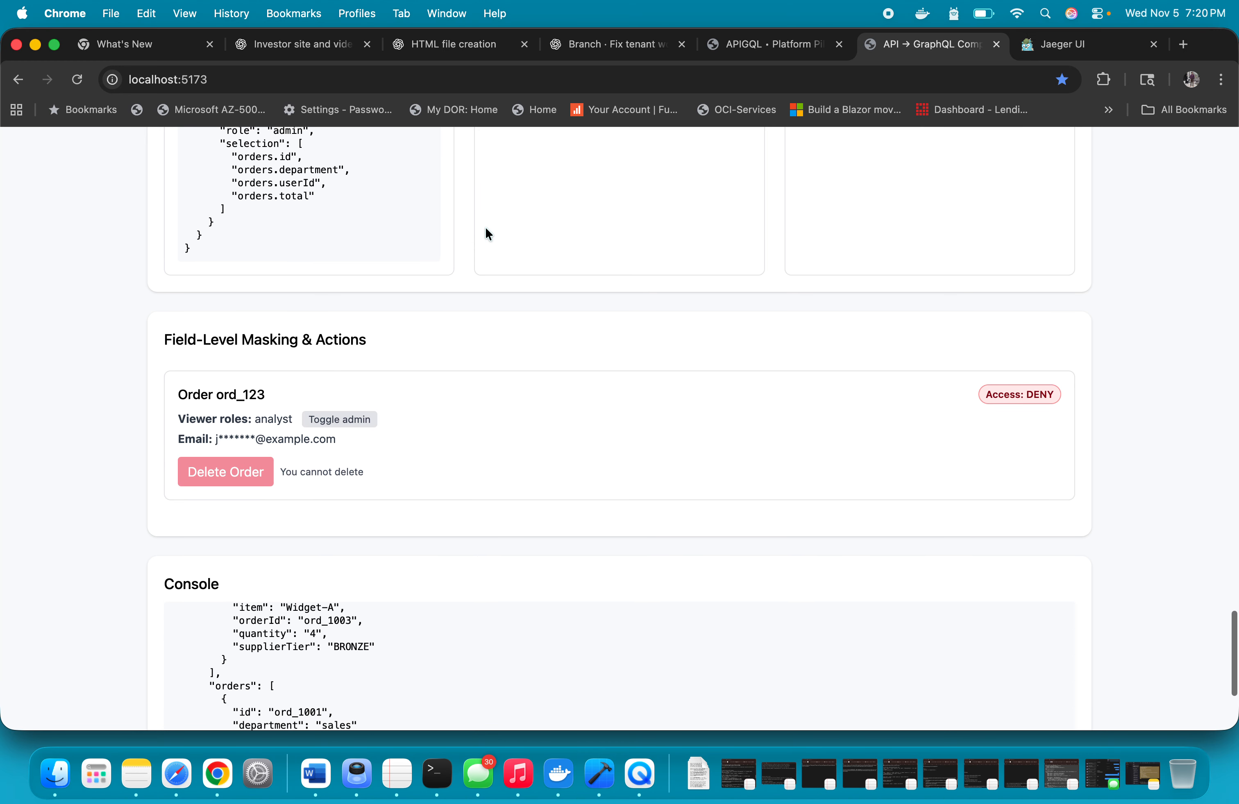
left_click(341, 420)
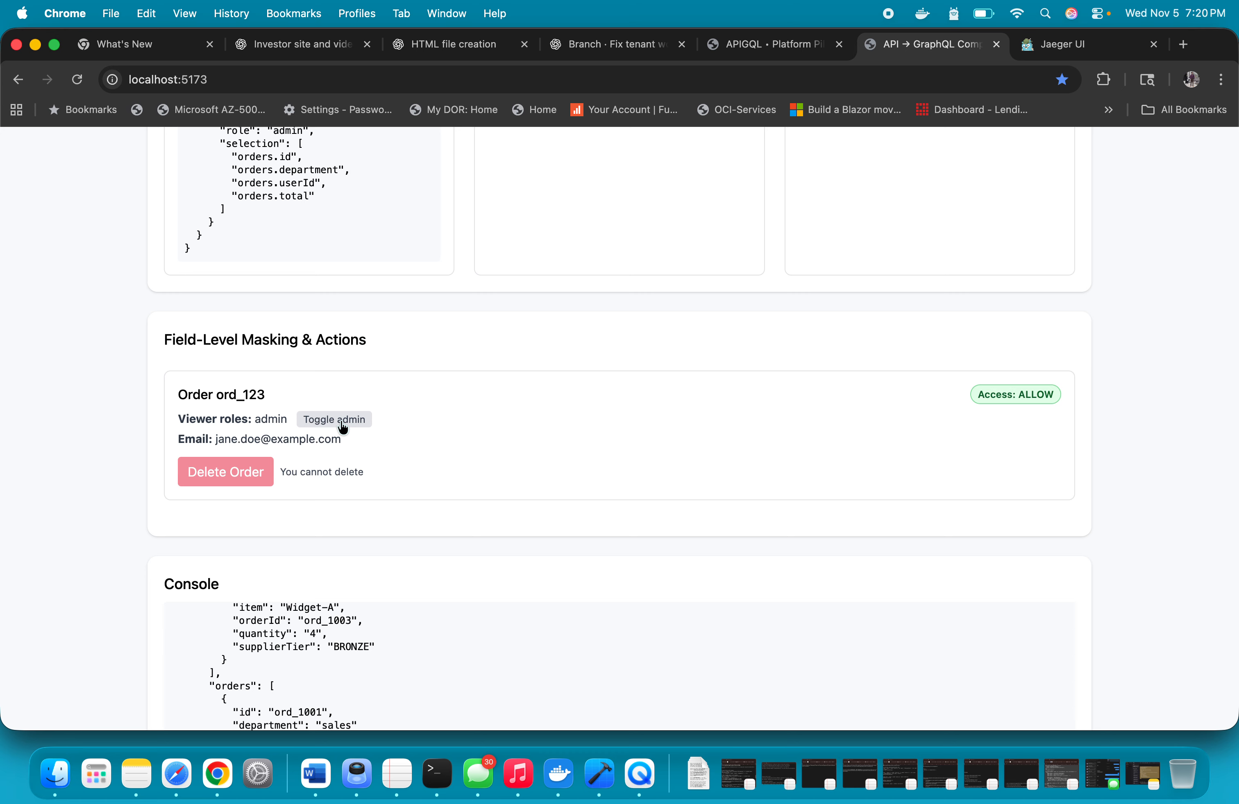
left_click(342, 424)
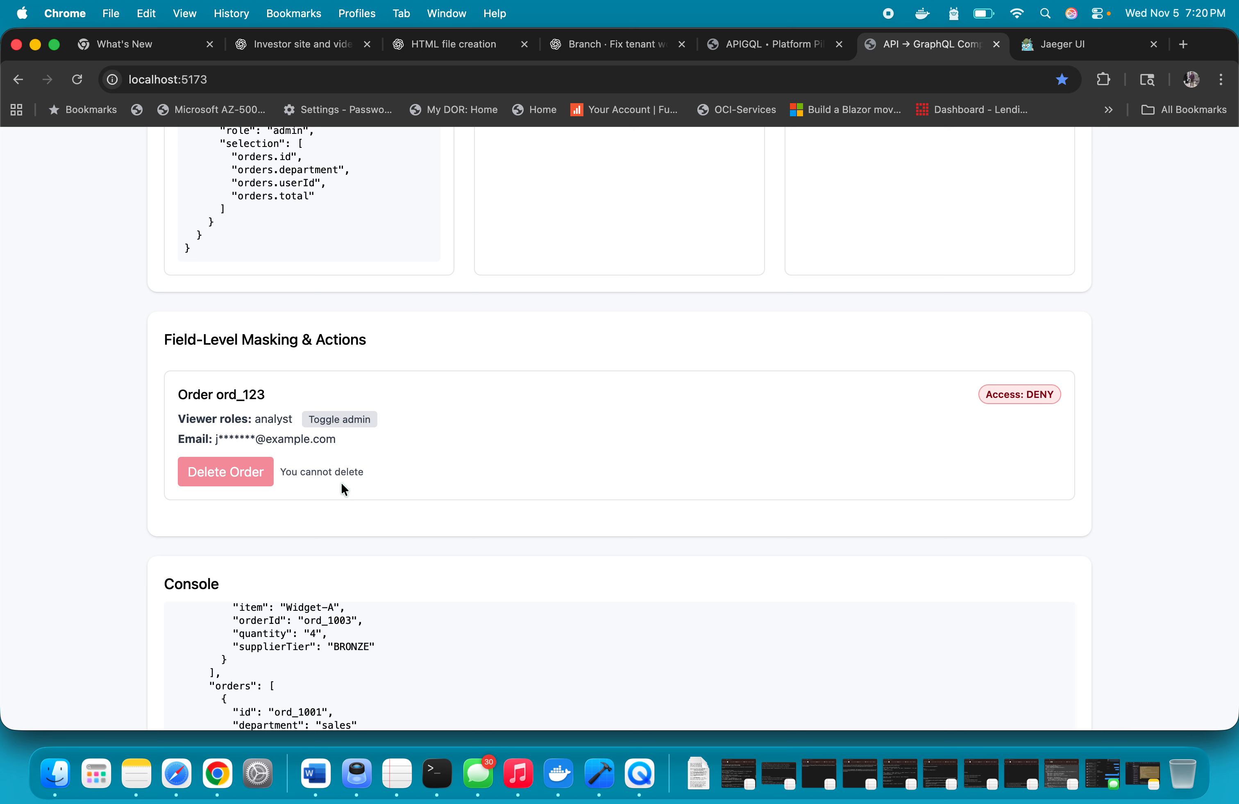
Compare order ord_123's email masking and access status under the admin and analyst viewer roles
left_click(353, 421)
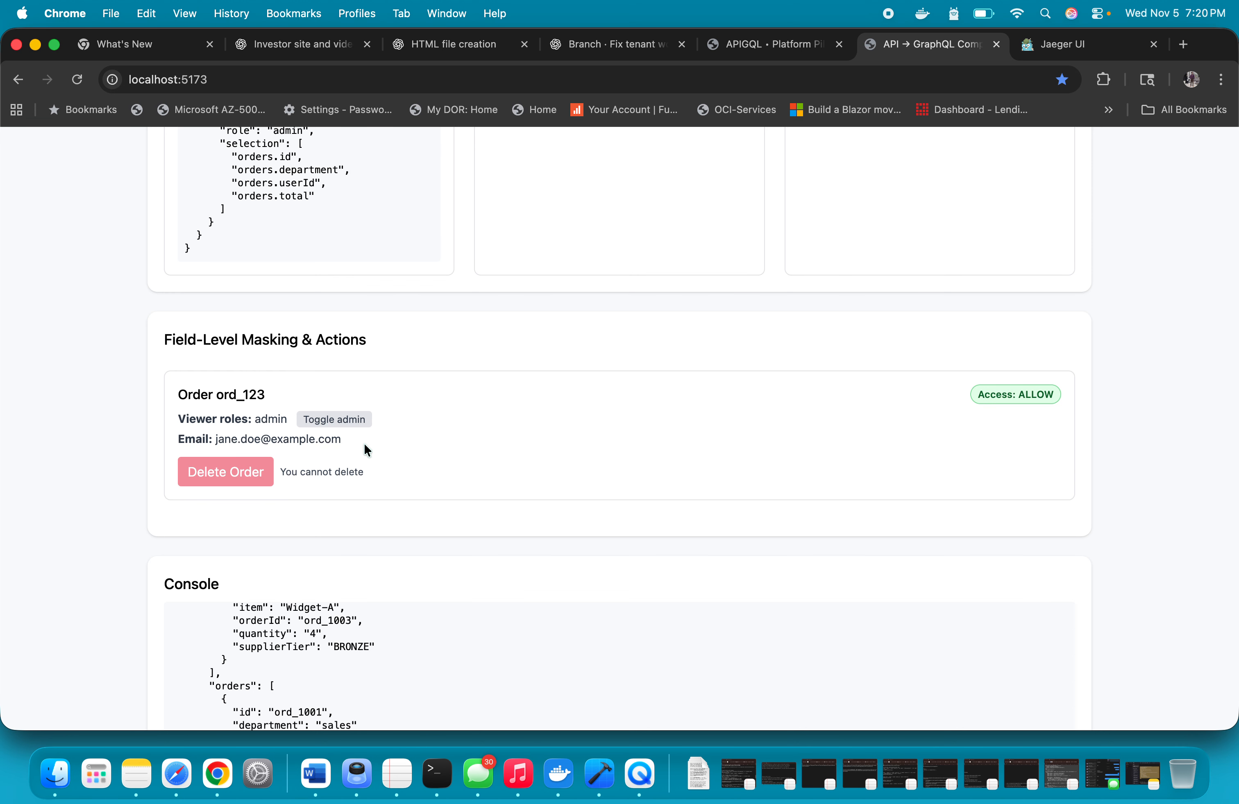
left_click(322, 423)
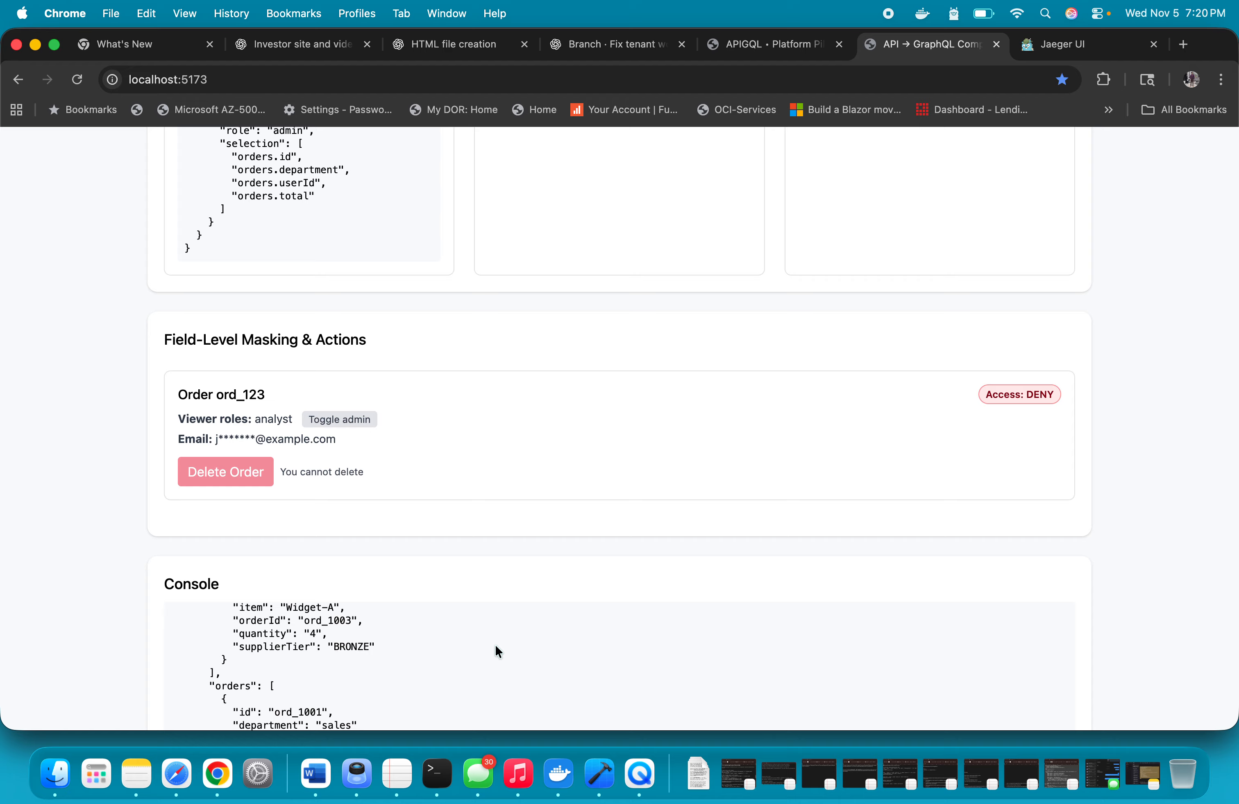
Switch to the Jaeger UI page and review the available services and the operations of the cp-compose service
left_click(1052, 46)
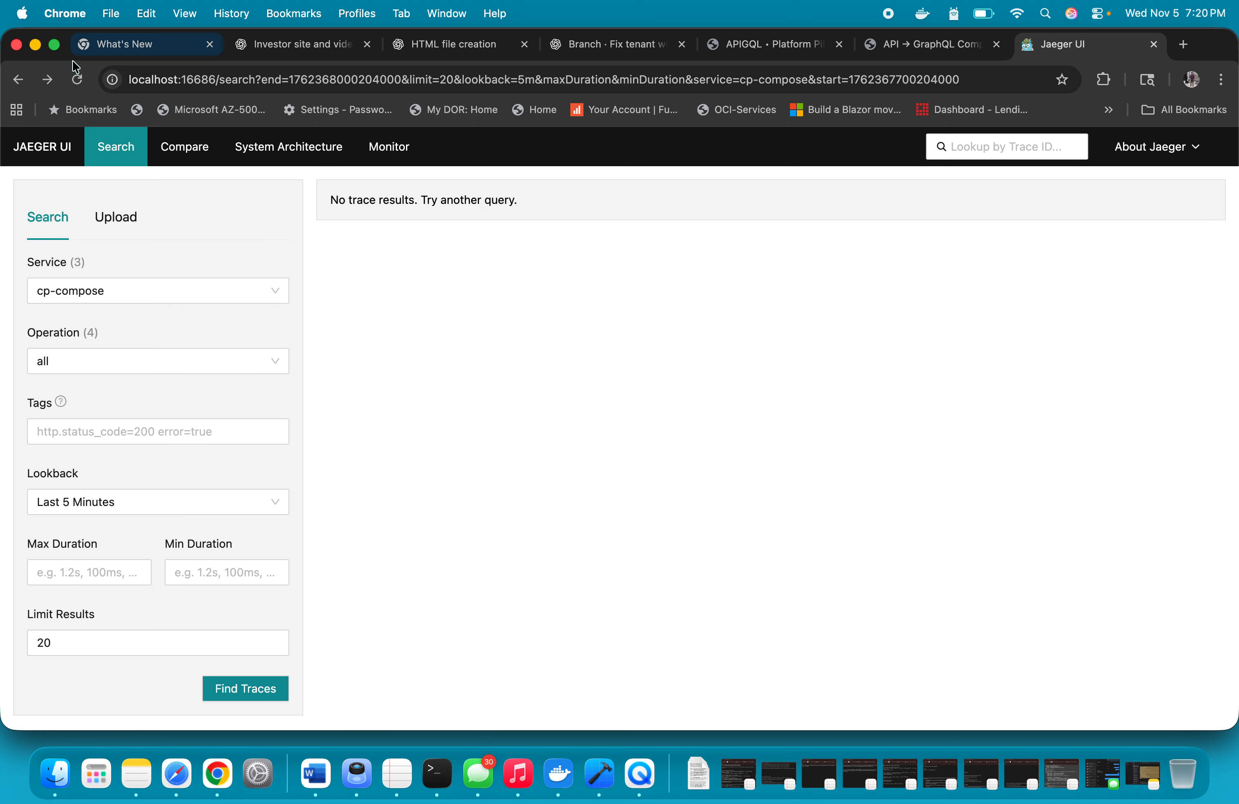
left_click(228, 287)
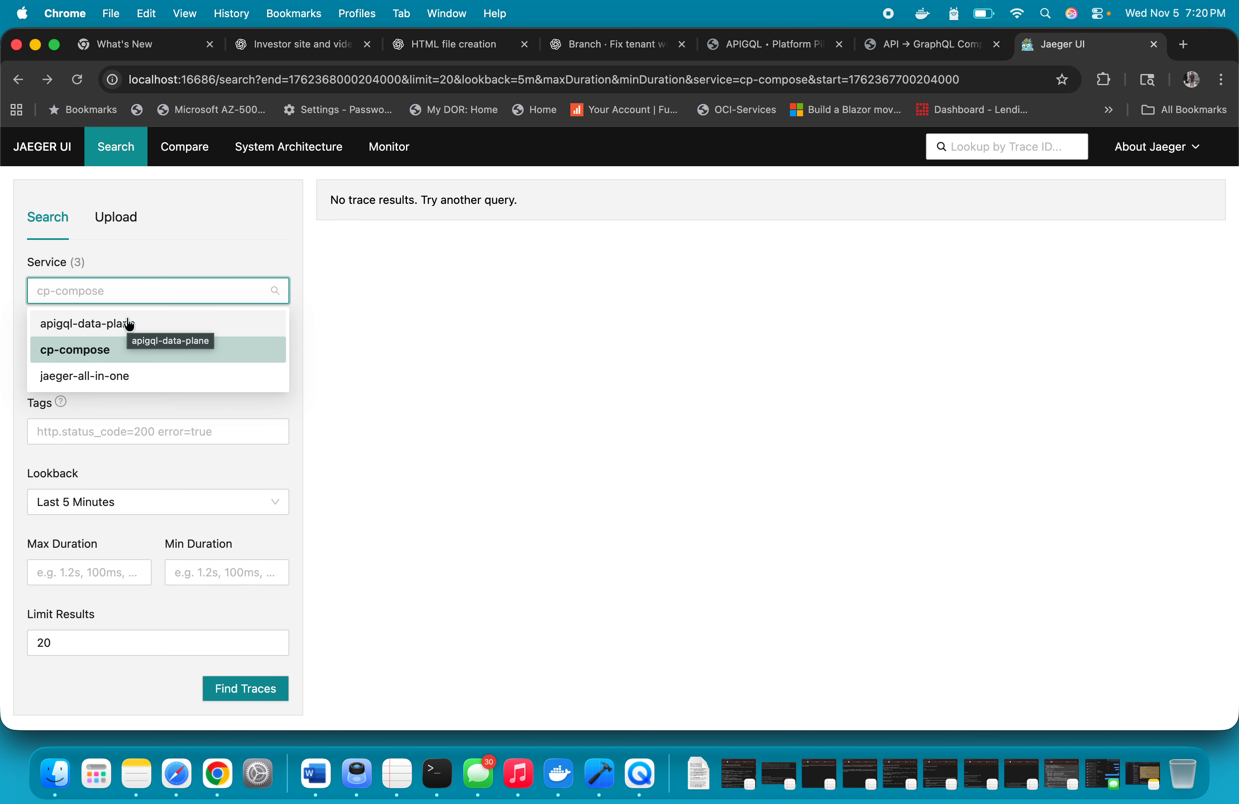
left_click(90, 351)
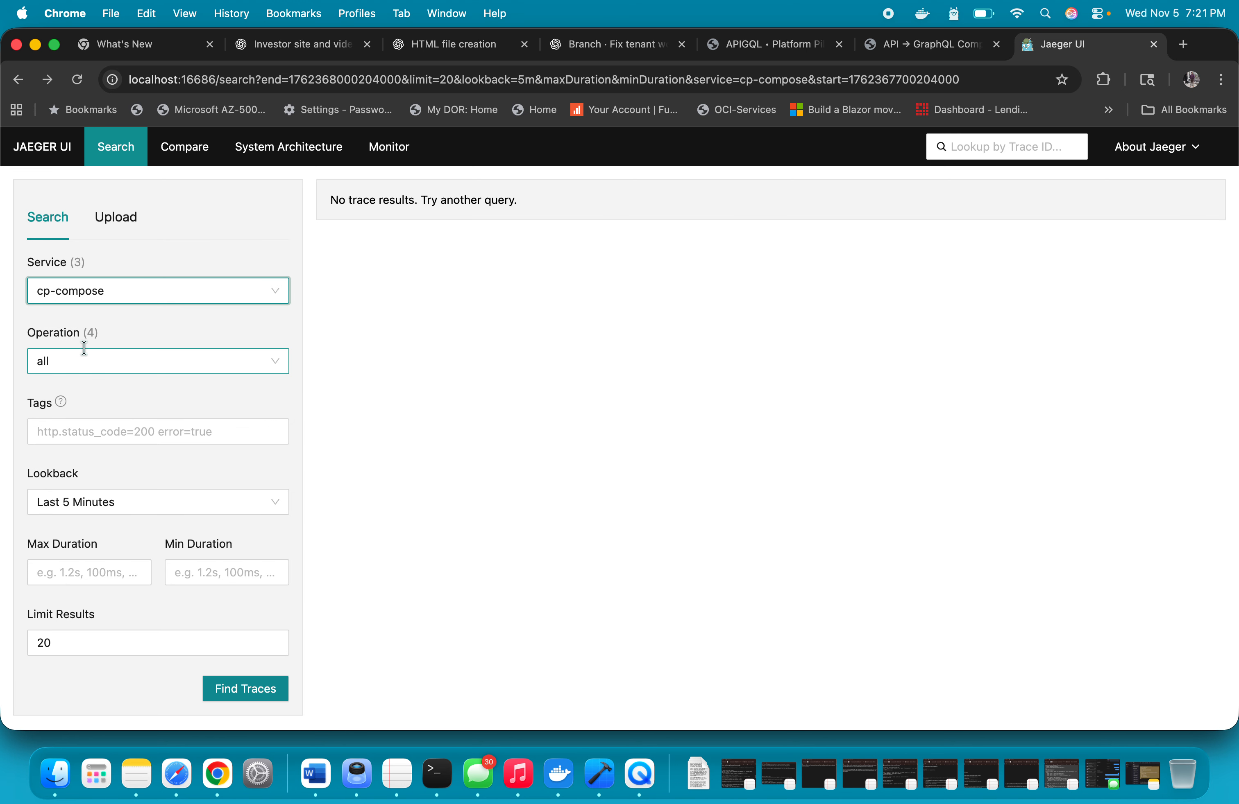
left_click(204, 359)
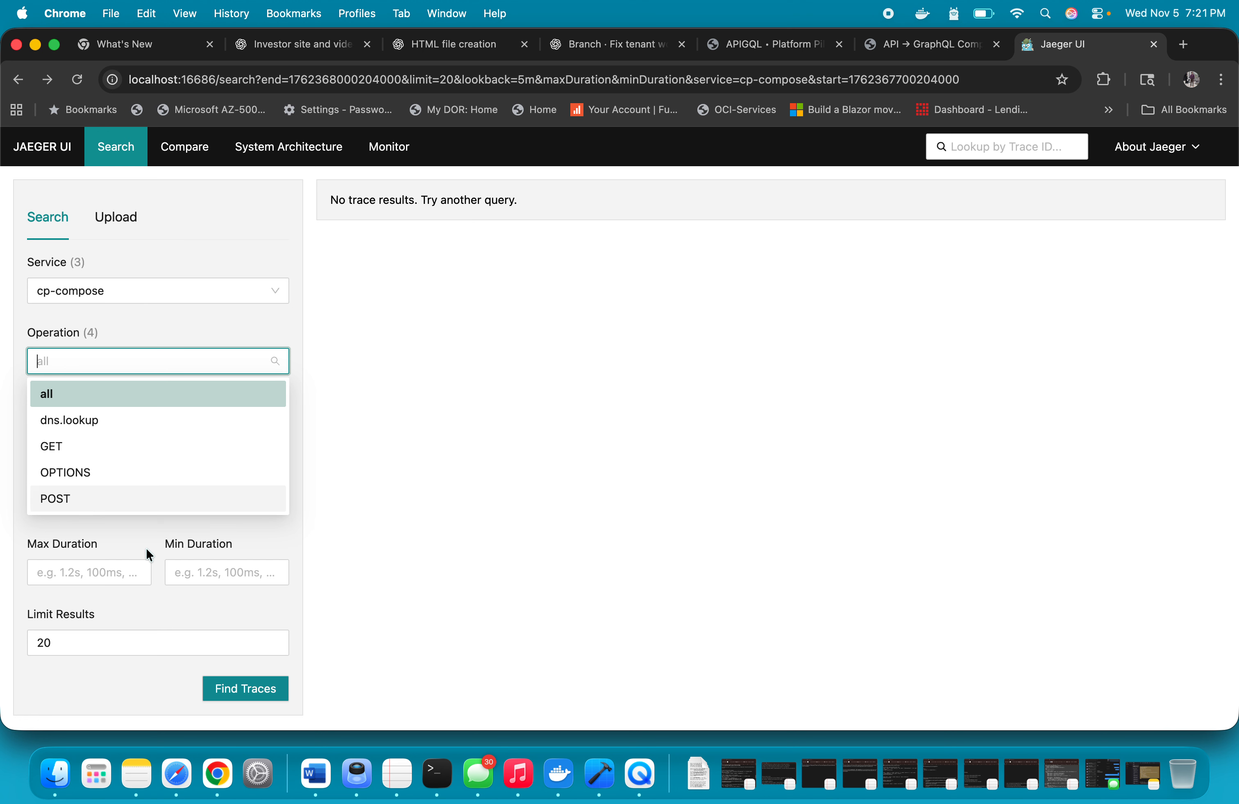
Search for apigql-data-plane traces from the last 5 minutes across all operations and review the results
left_click(182, 296)
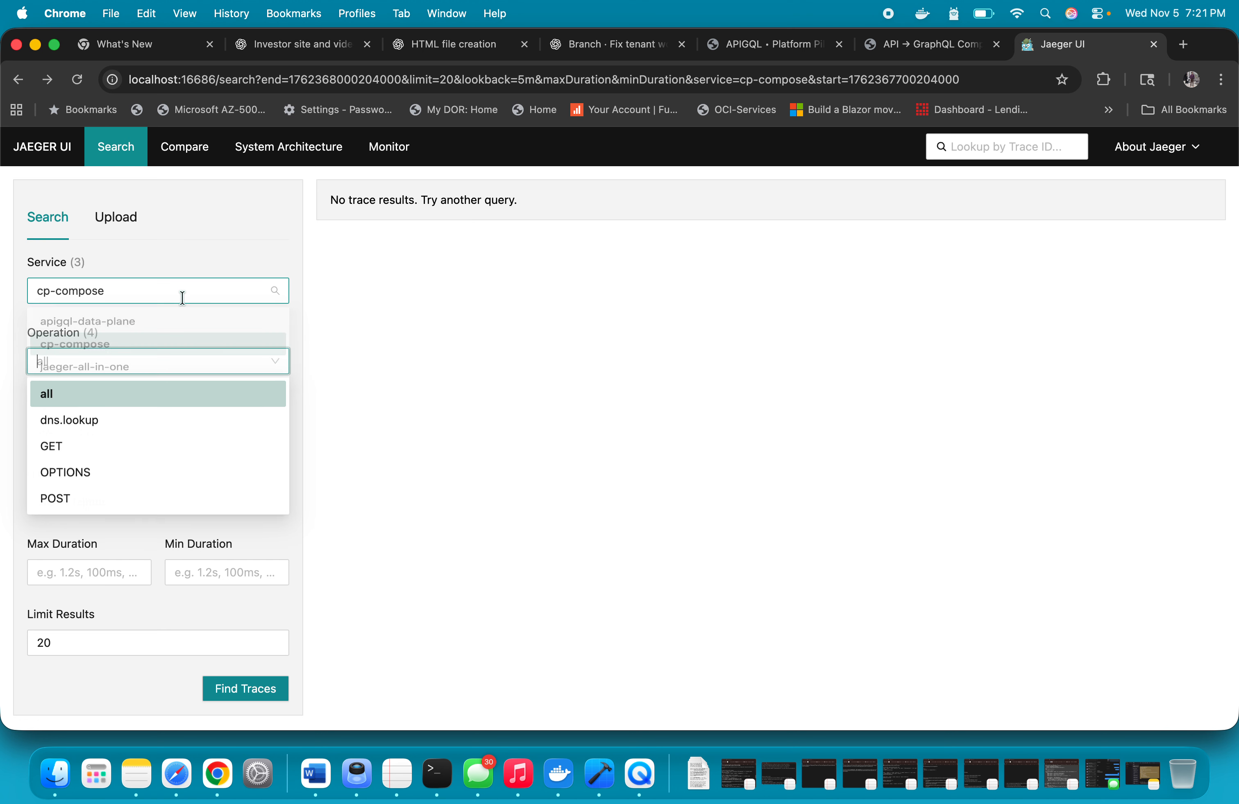
left_click(123, 328)
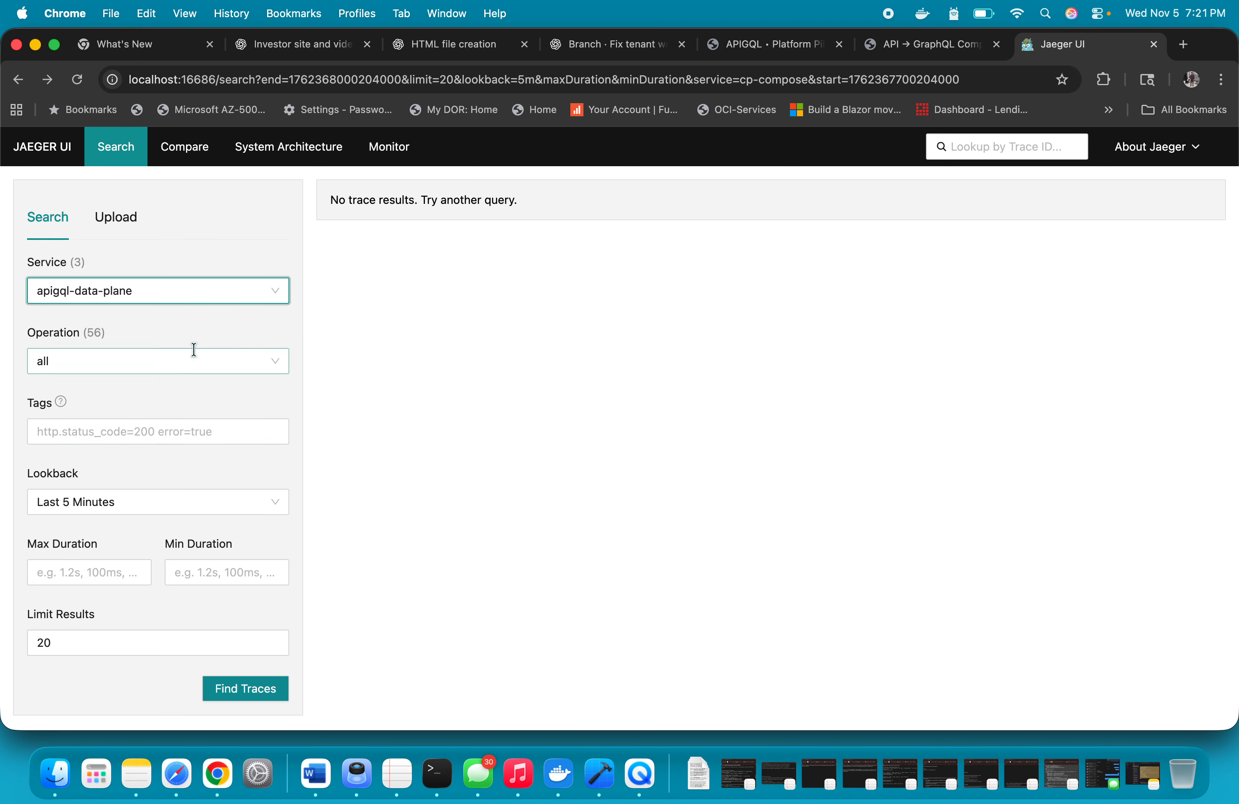
left_click(194, 350)
scroll(191, 467, "down", 15)
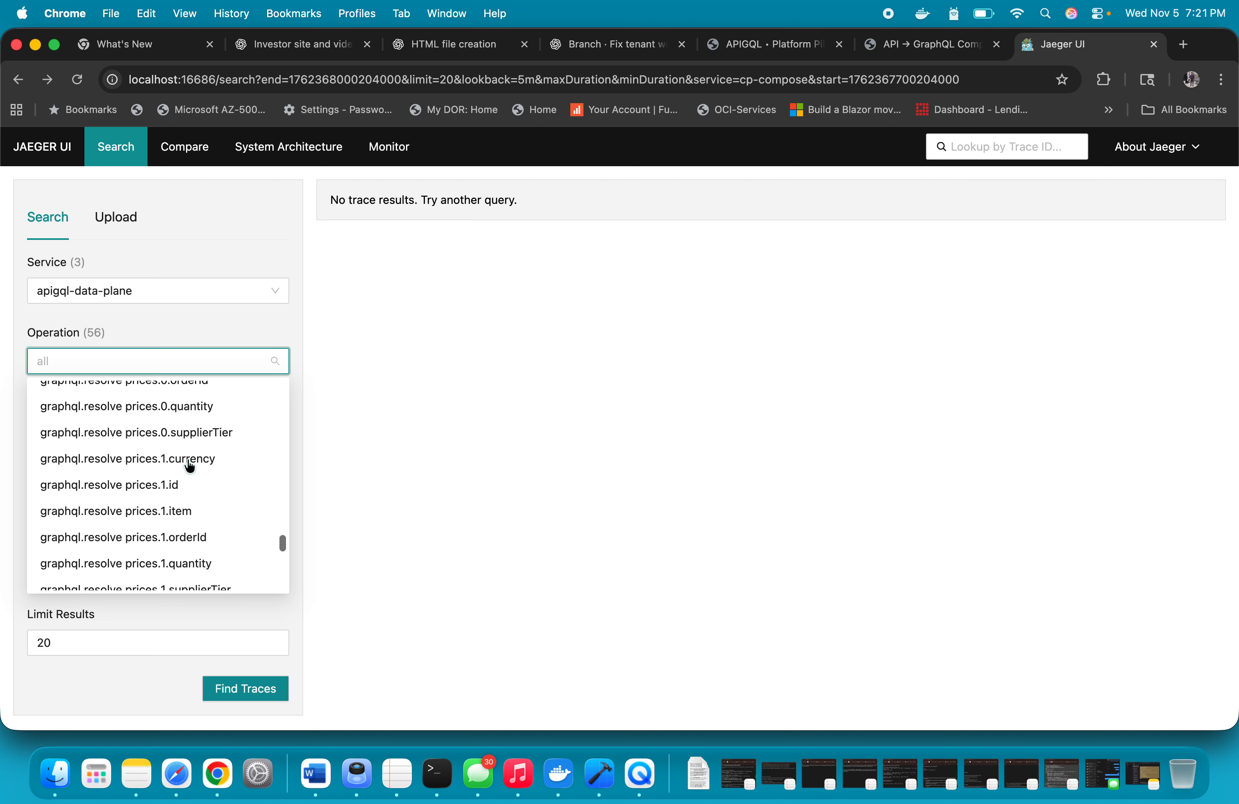
scroll(190, 466, "up", 15)
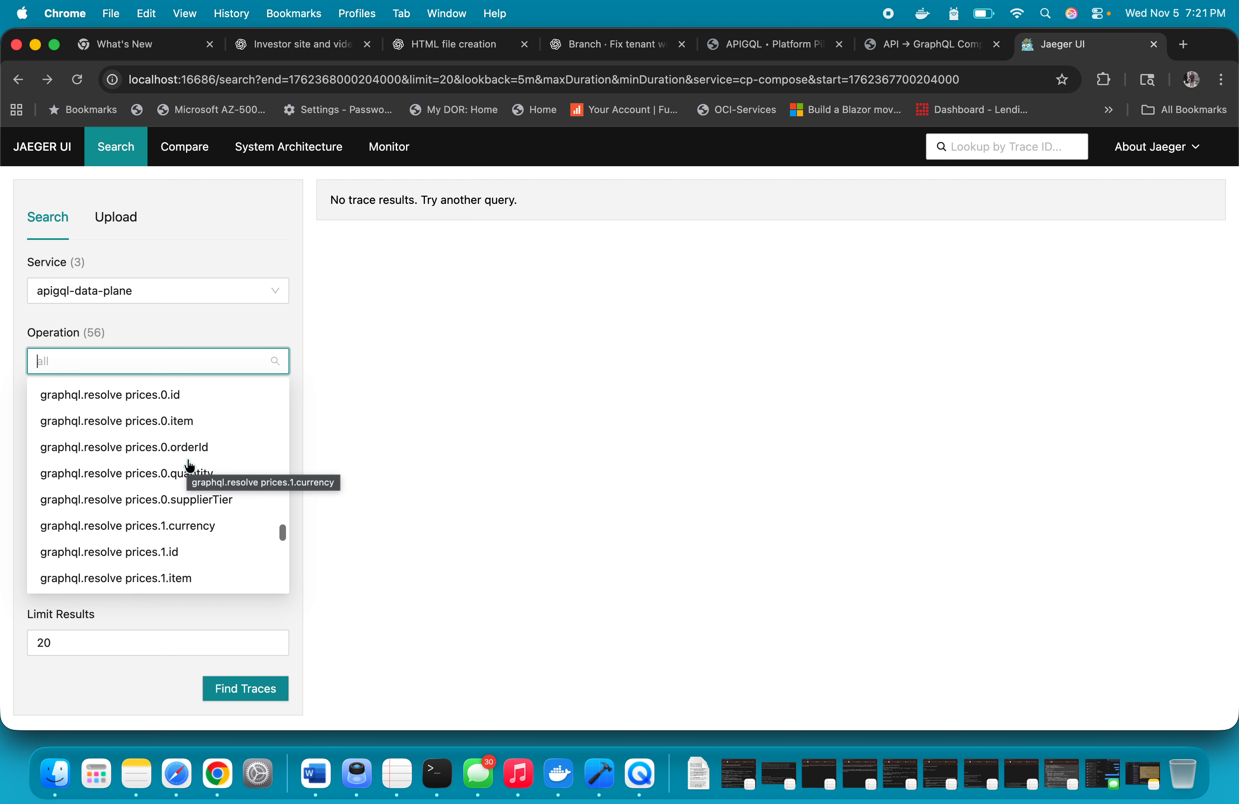
left_click(230, 333)
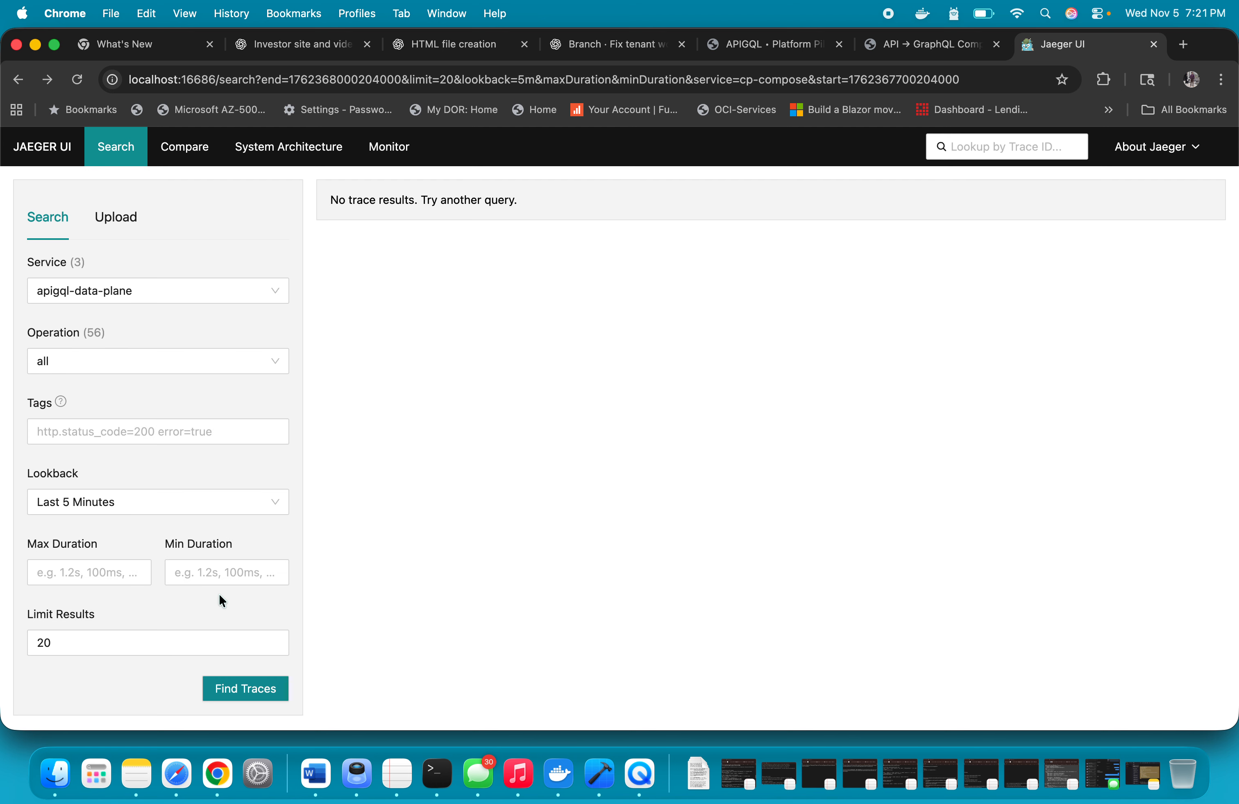
left_click(229, 687)
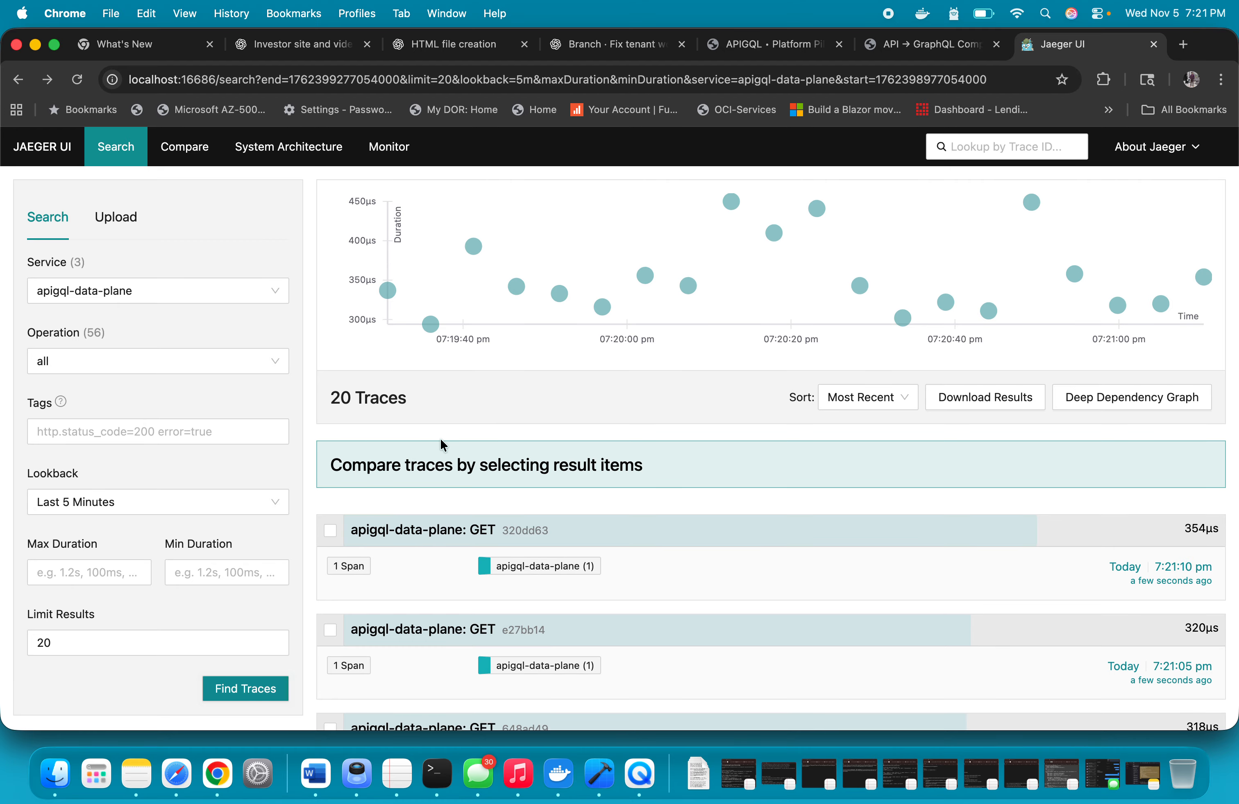
scroll(441, 444, "down", 15)
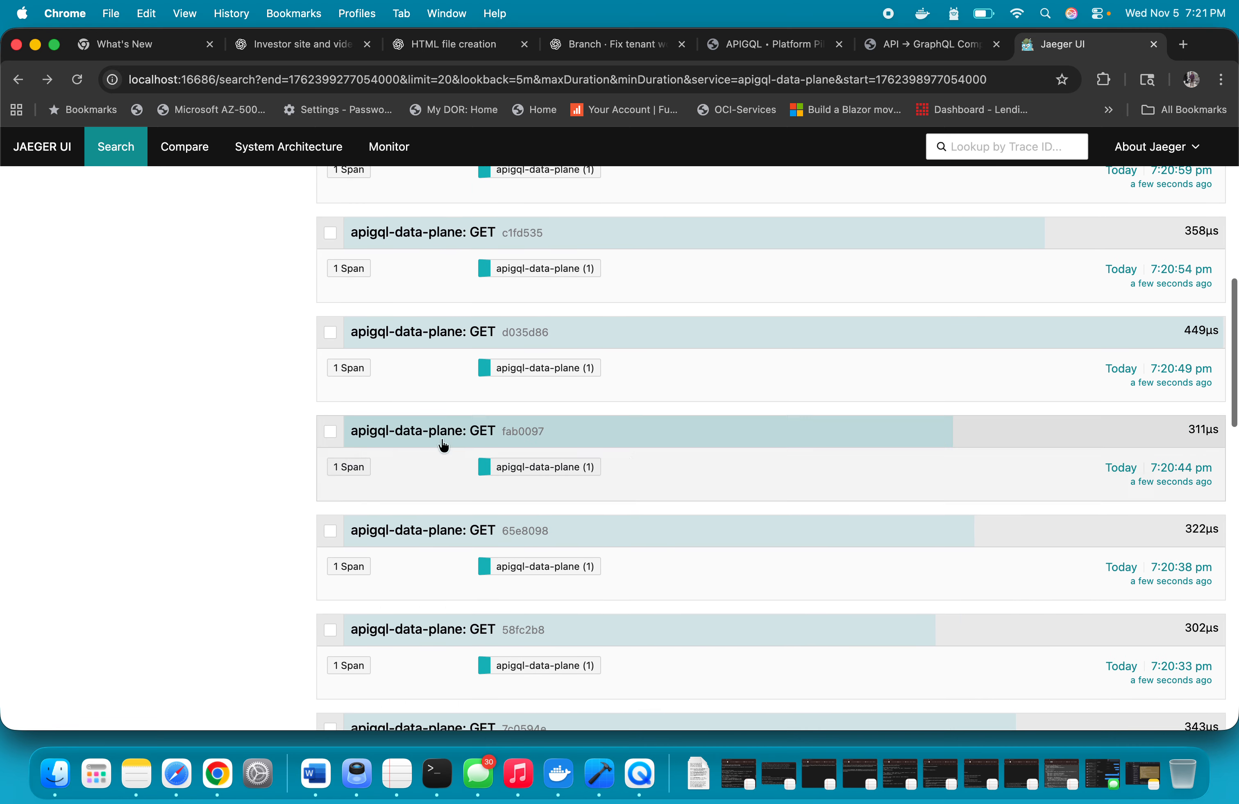
scroll(443, 446, "down", 10)
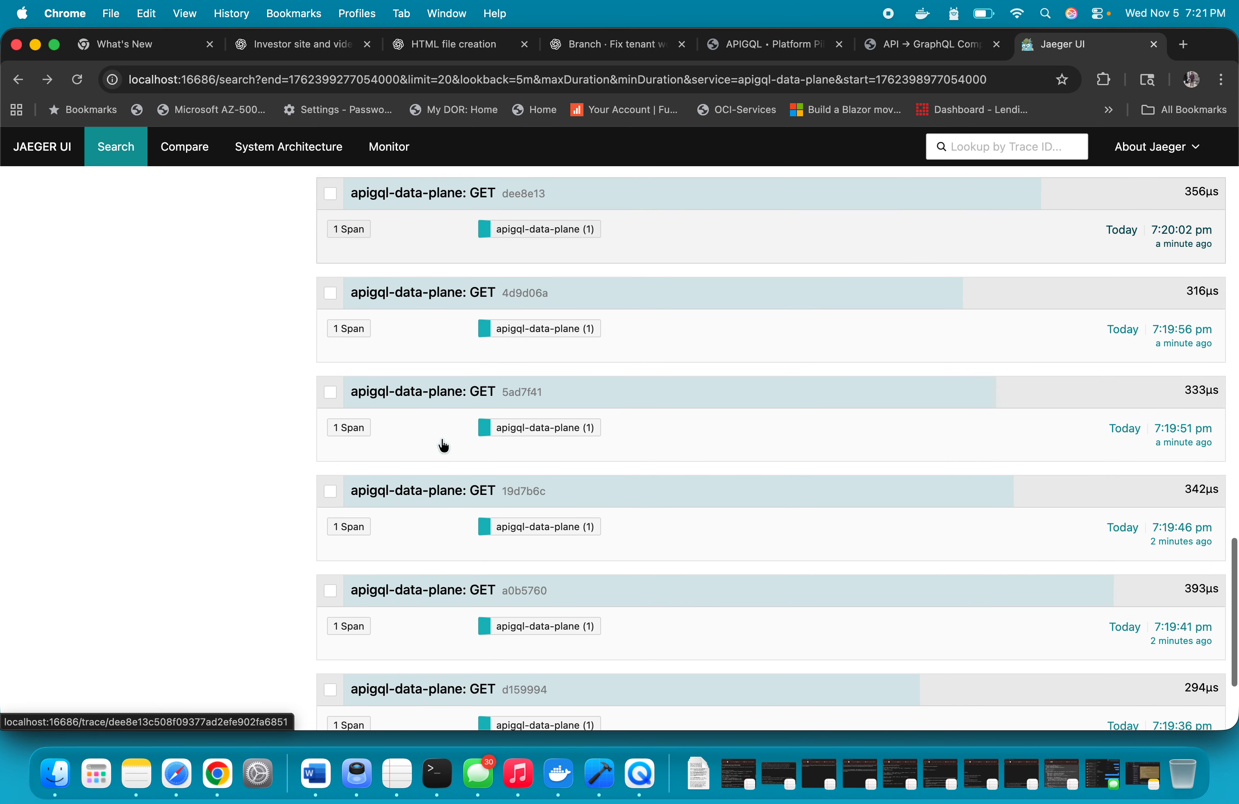
scroll(442, 445, "up", 20)
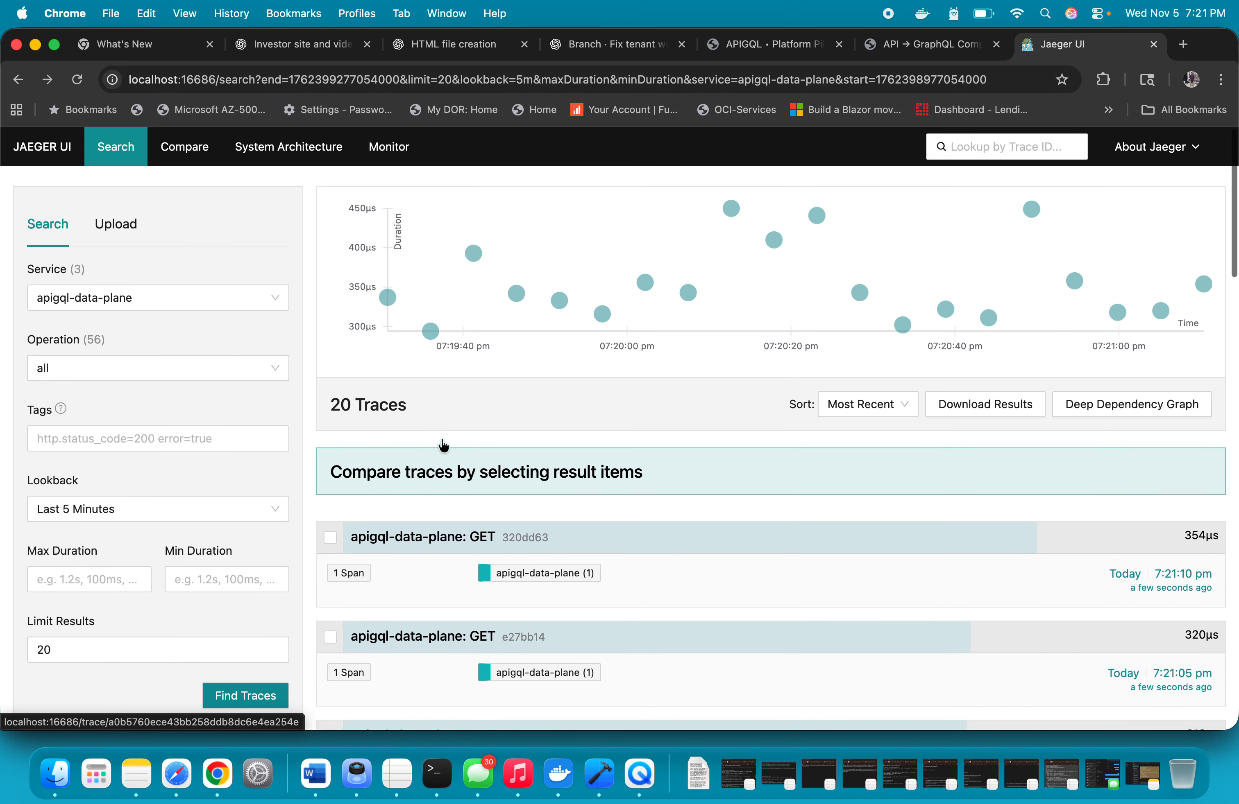
Search for cp-compose traces from the last 5 minutes and review the GET and POST entries
left_click(145, 292)
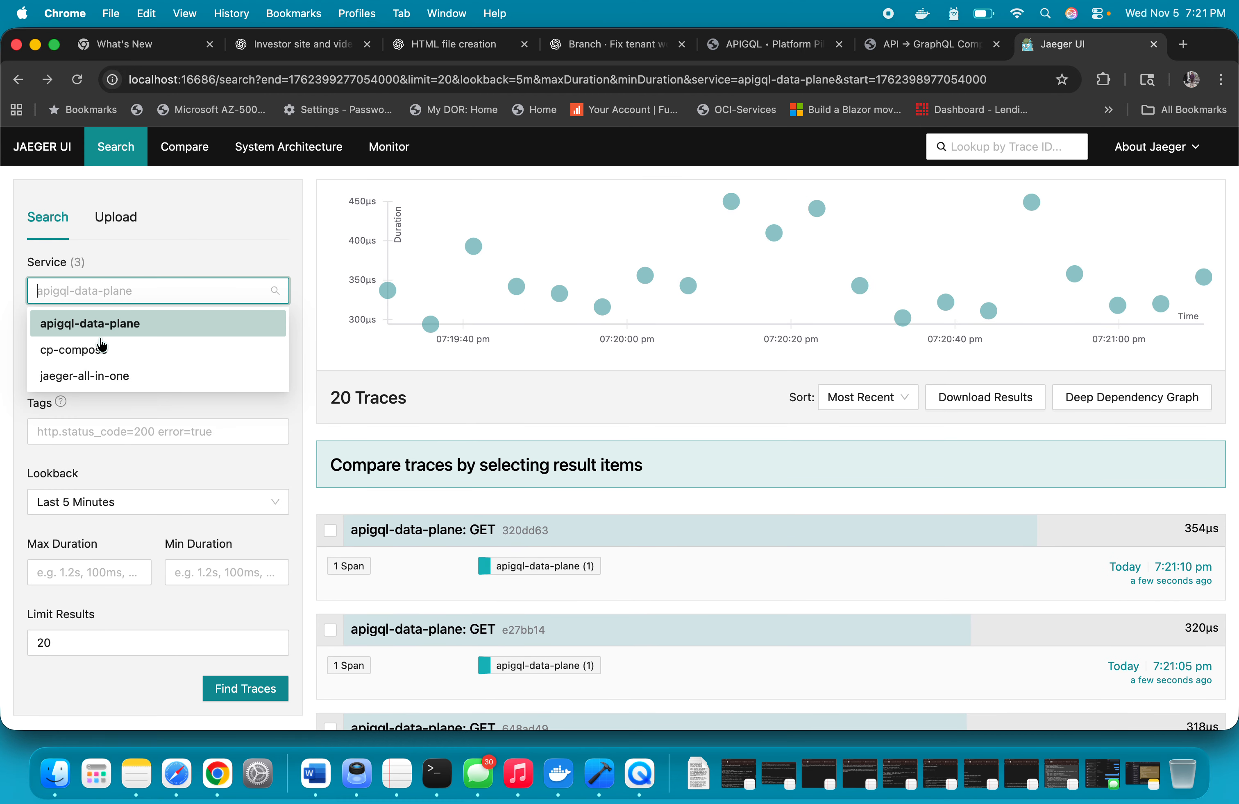
left_click(85, 351)
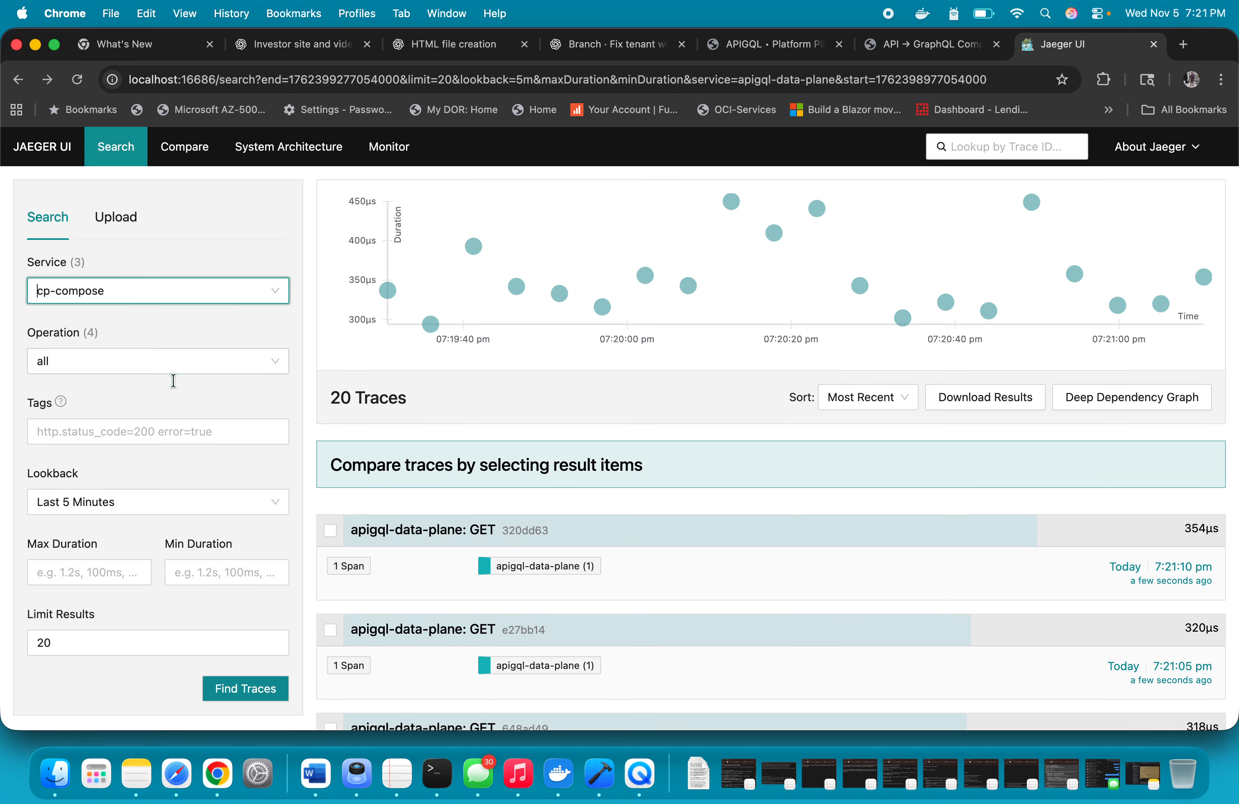
left_click(227, 694)
scroll(498, 554, "down", 10)
scroll(498, 553, "down", 10)
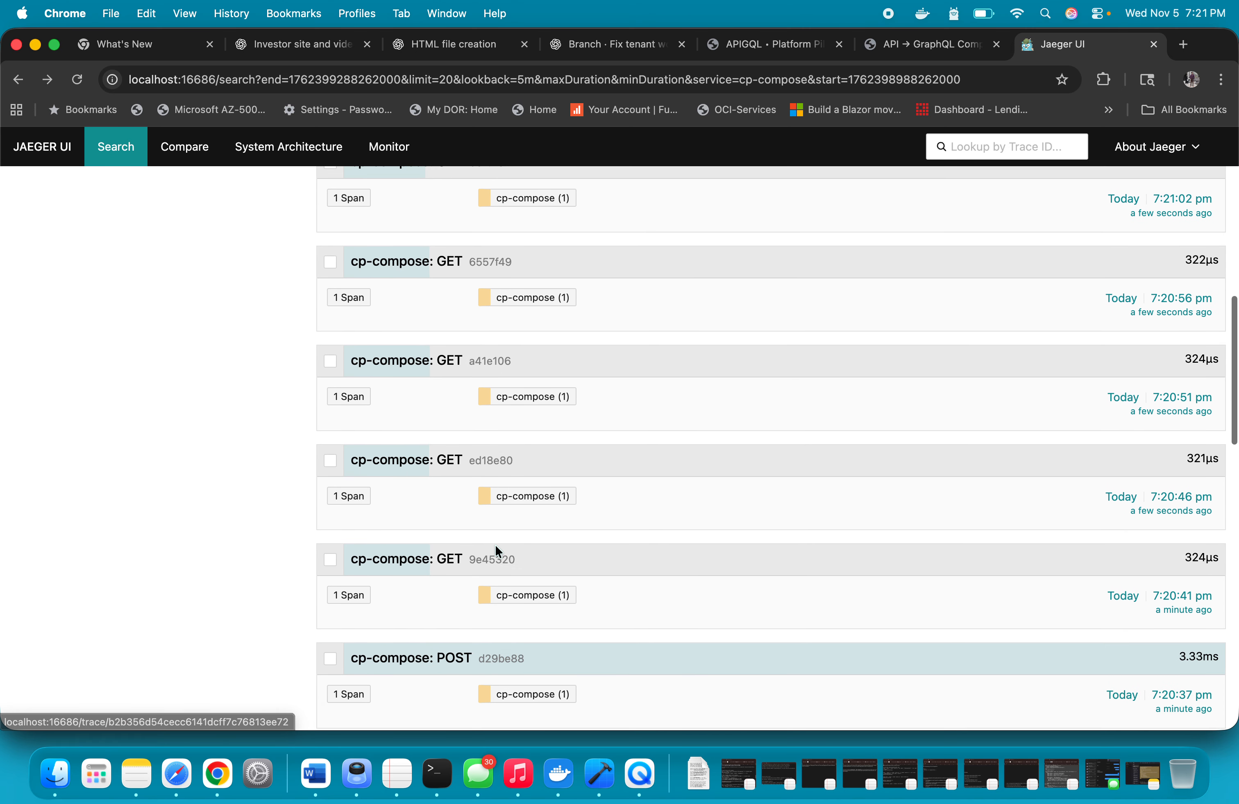
scroll(497, 553, "down", 10)
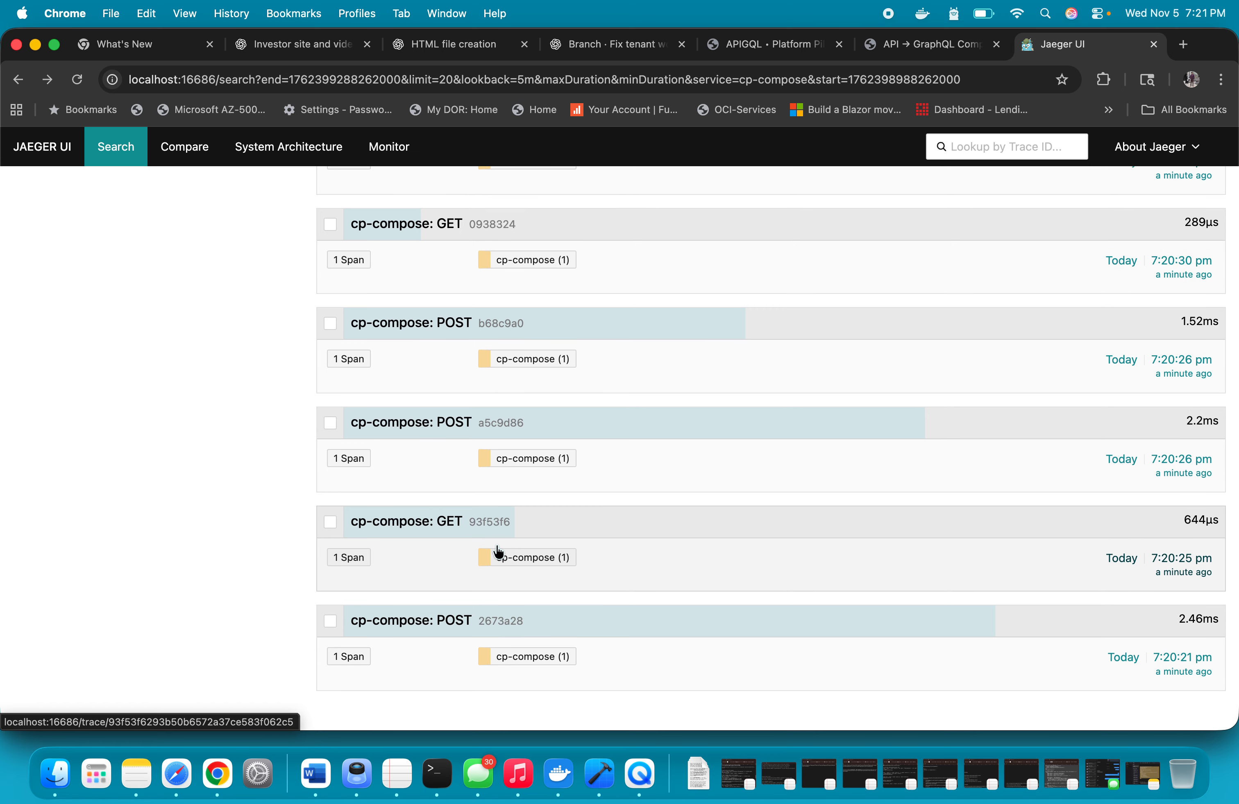
scroll(498, 552, "up", 10)
scroll(498, 552, "up", 10)
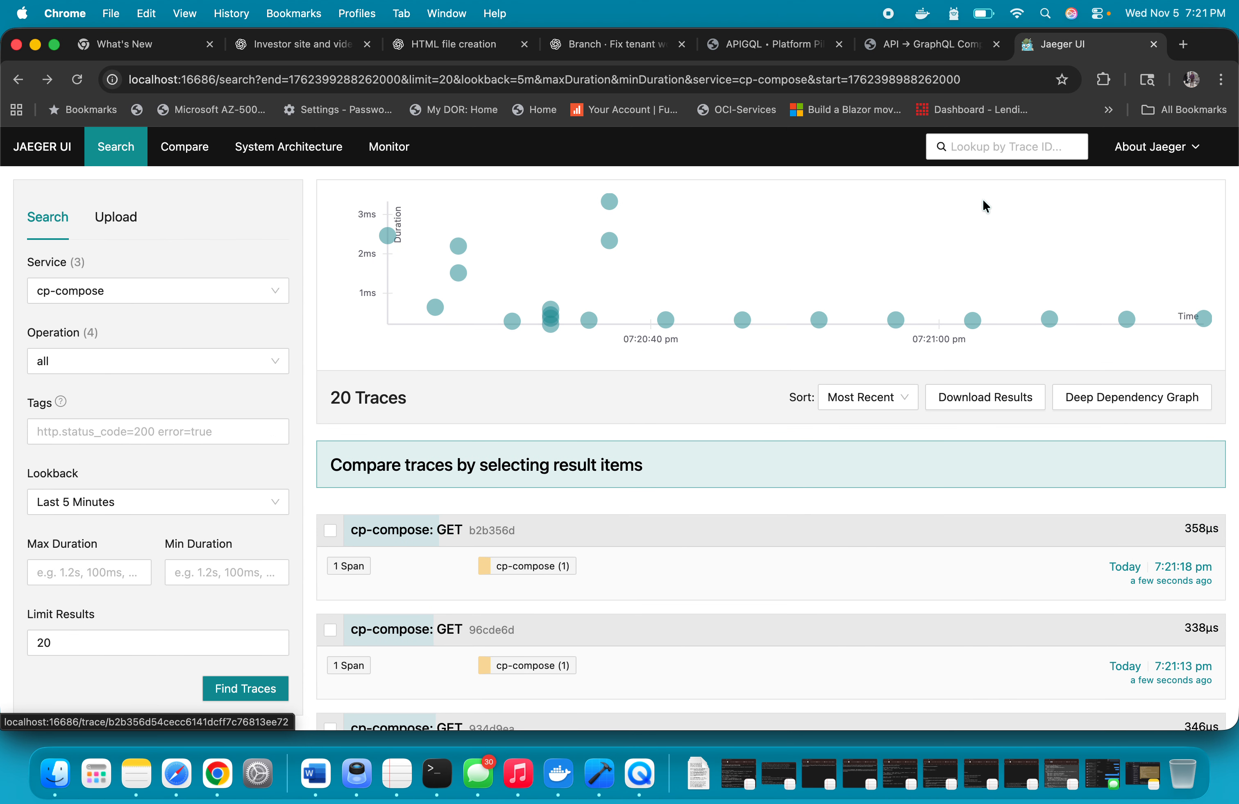
Change the service back to apigql-data-plane, search its traces again and look through the latest GET entries
left_click(164, 291)
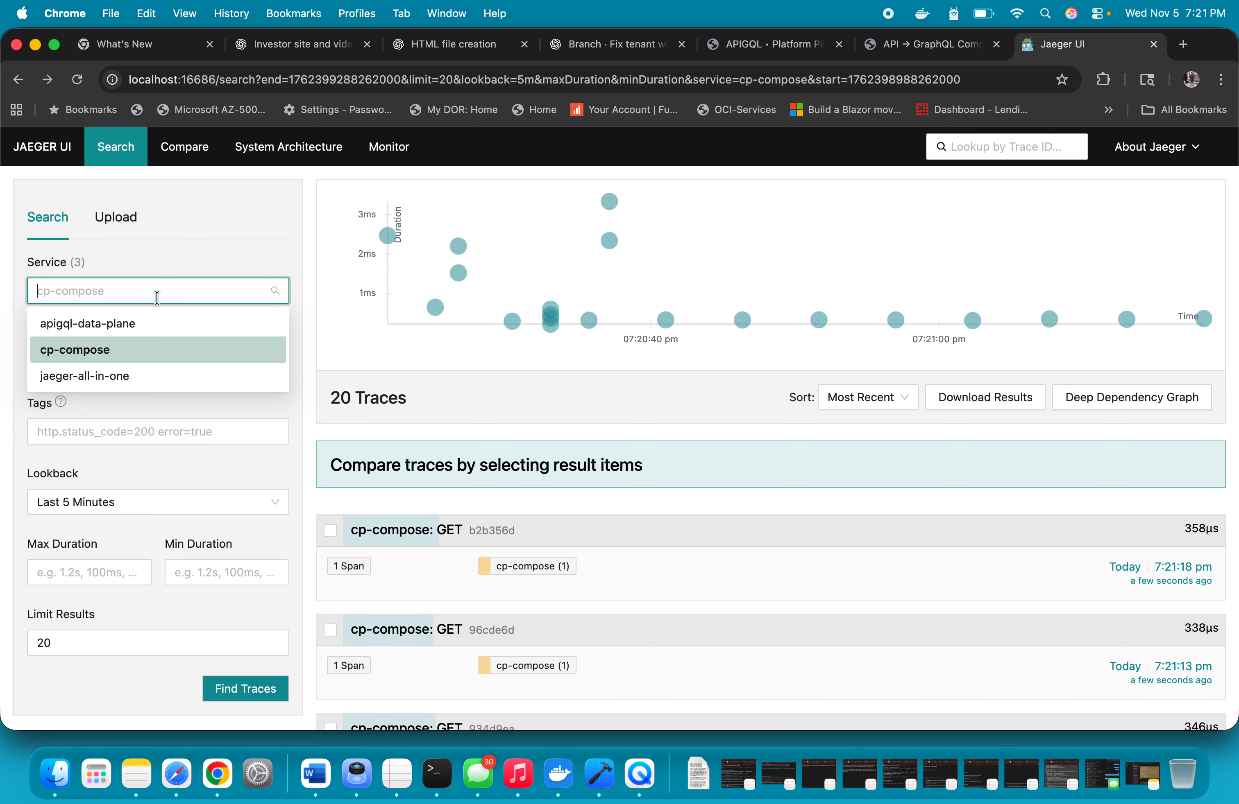
left_click(129, 324)
left_click(243, 692)
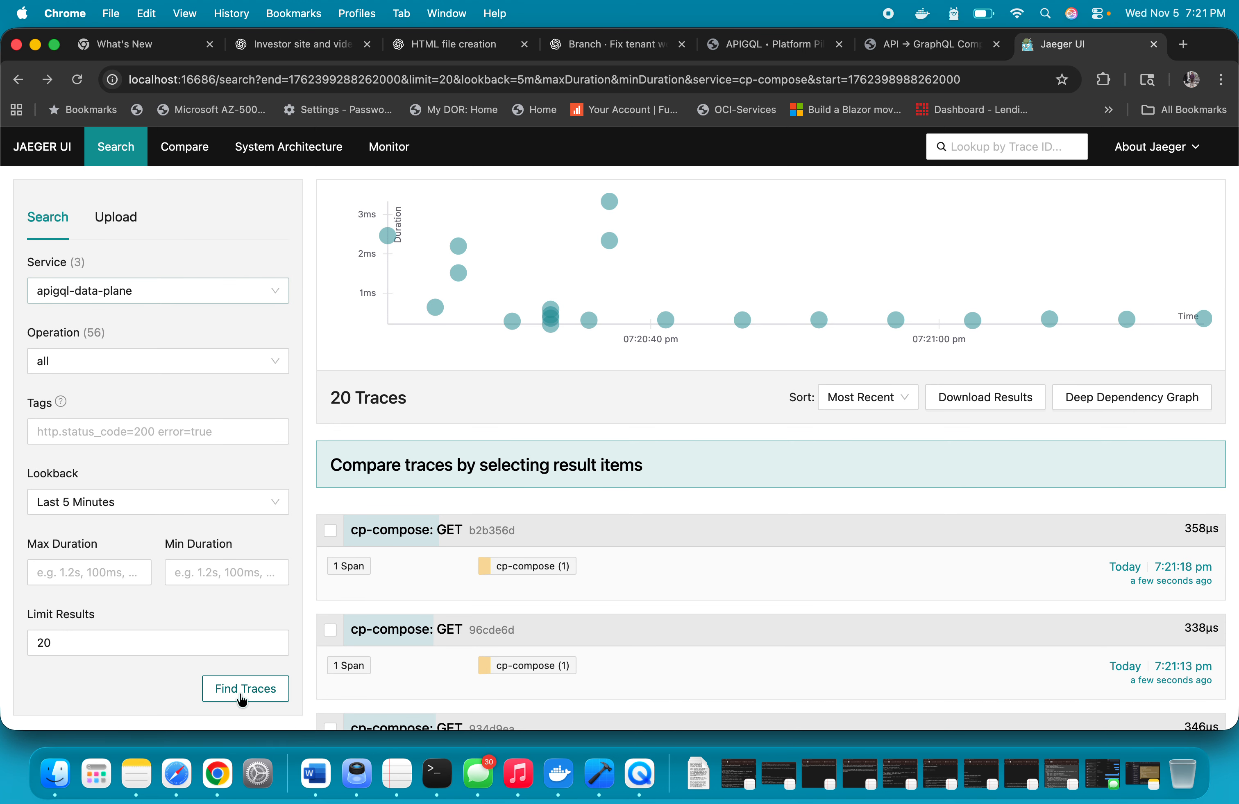
scroll(557, 602, "down", 7)
scroll(557, 605, "down", 2)
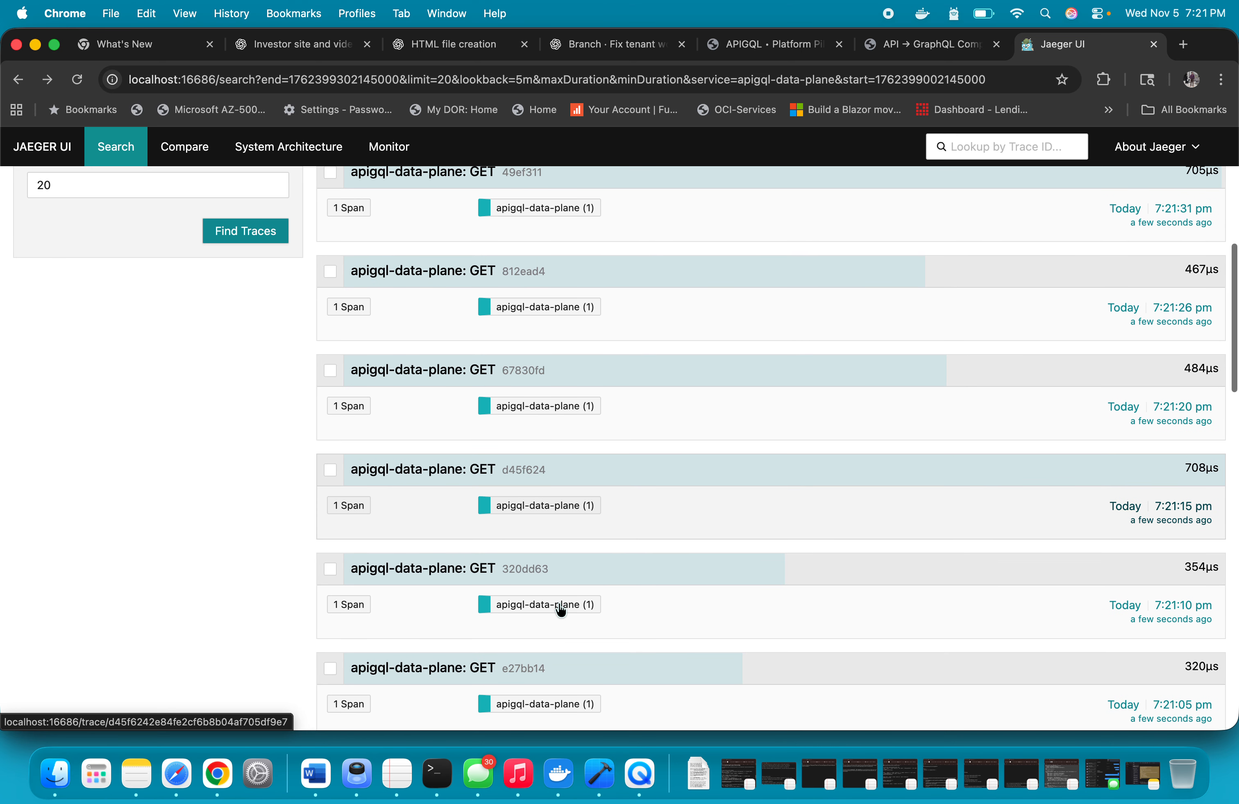
Open the apigql-data-plane GET trace 812ead4, inspect its span's HTTP tags, and return to the search results
left_click(350, 307)
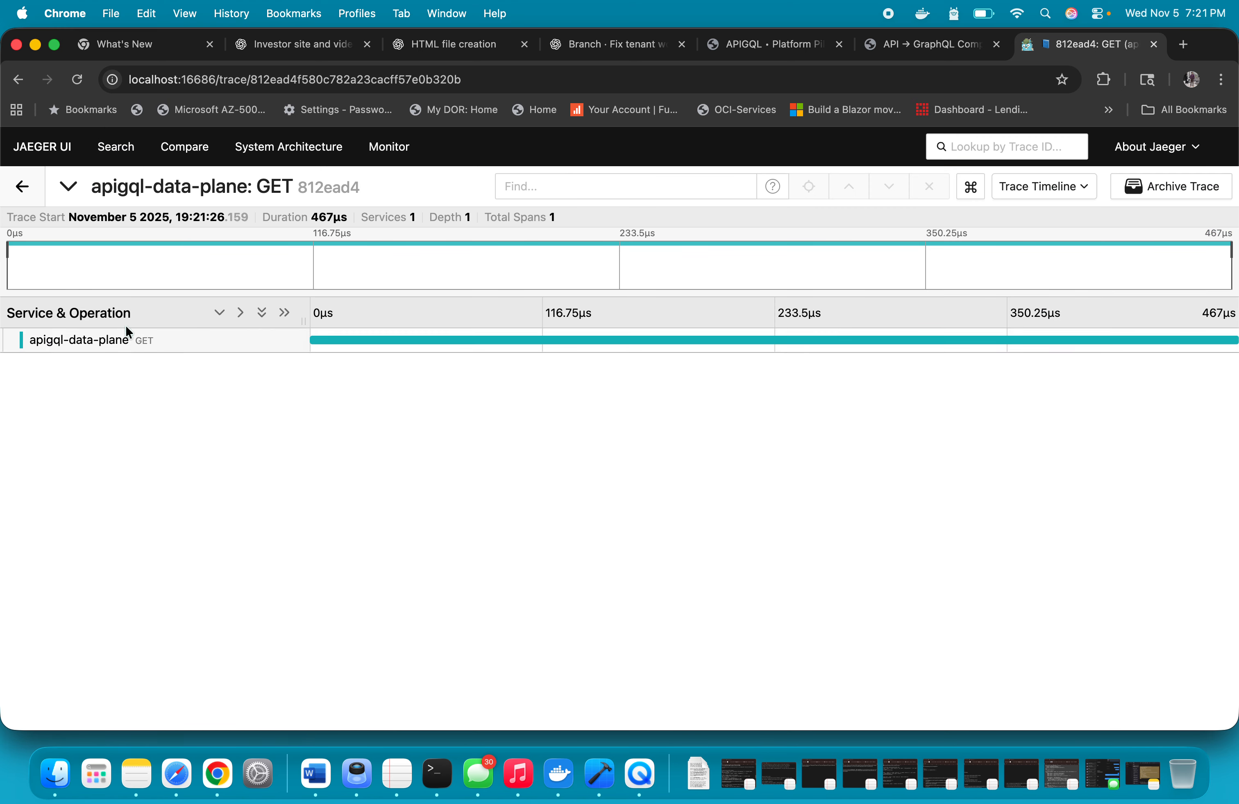
left_click(133, 340)
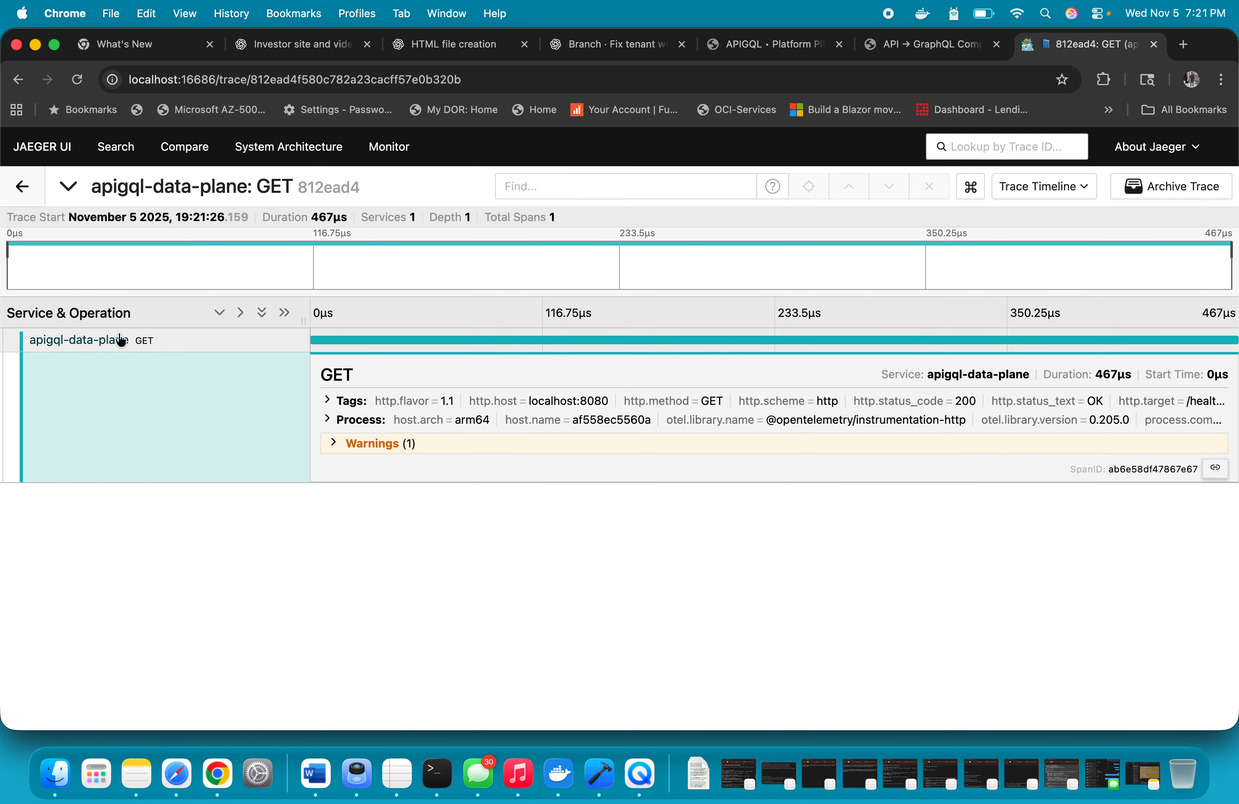
left_click(827, 407)
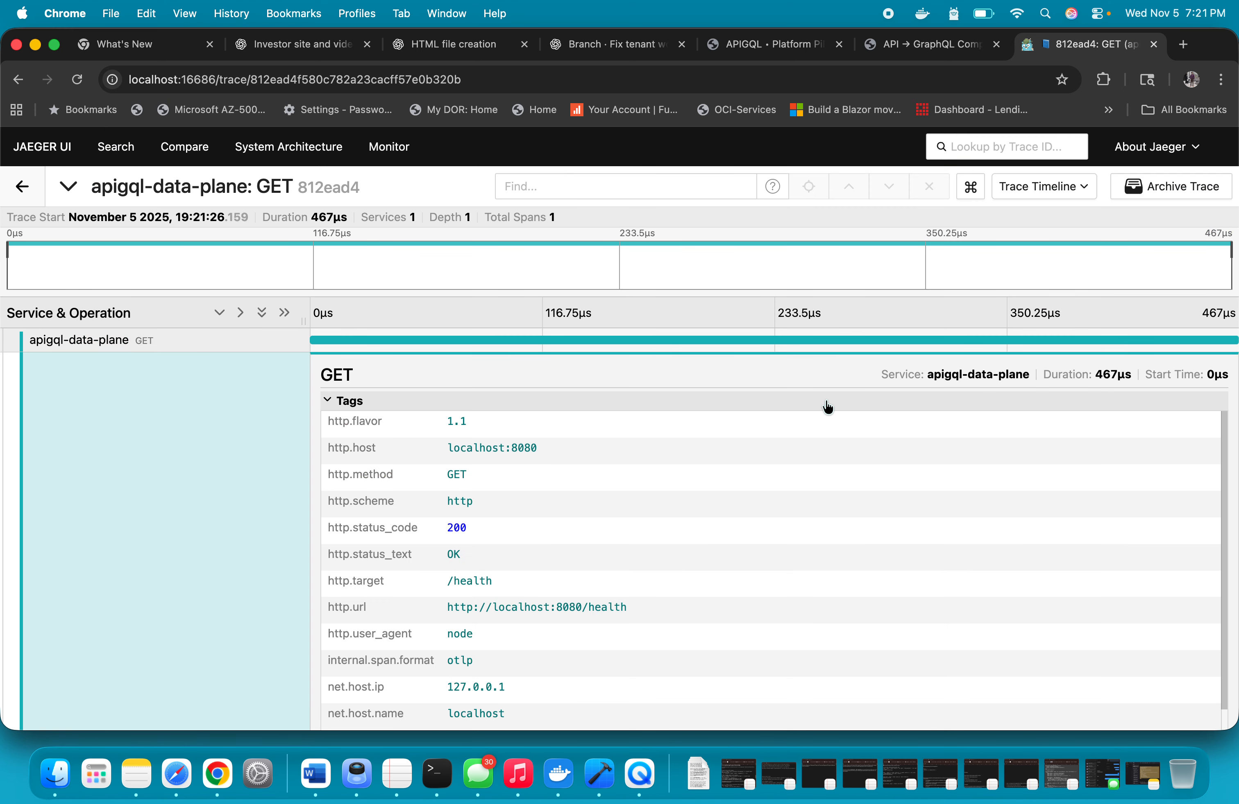
left_click(104, 343)
left_click(21, 186)
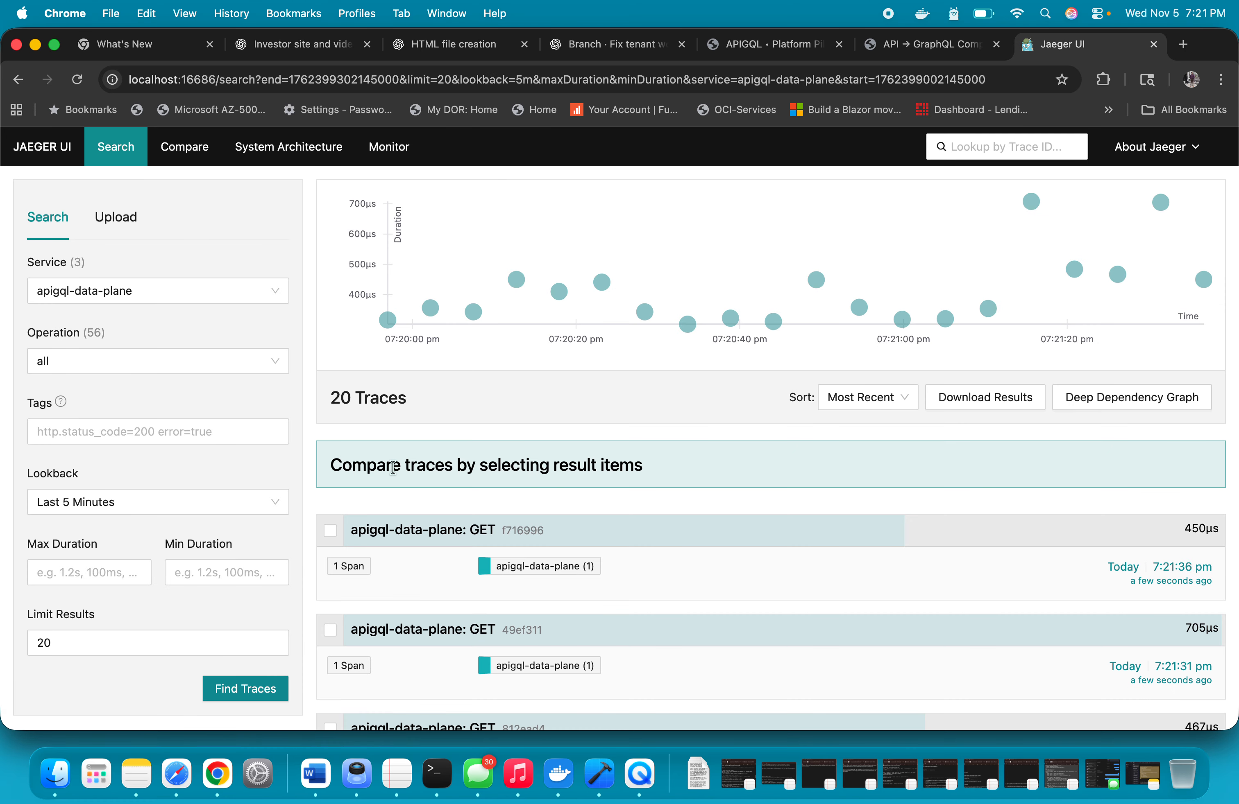
Set the lookback to Last 15 Minutes, search for apigql-data-plane traces and look through the results
scroll(393, 467, "down", 15)
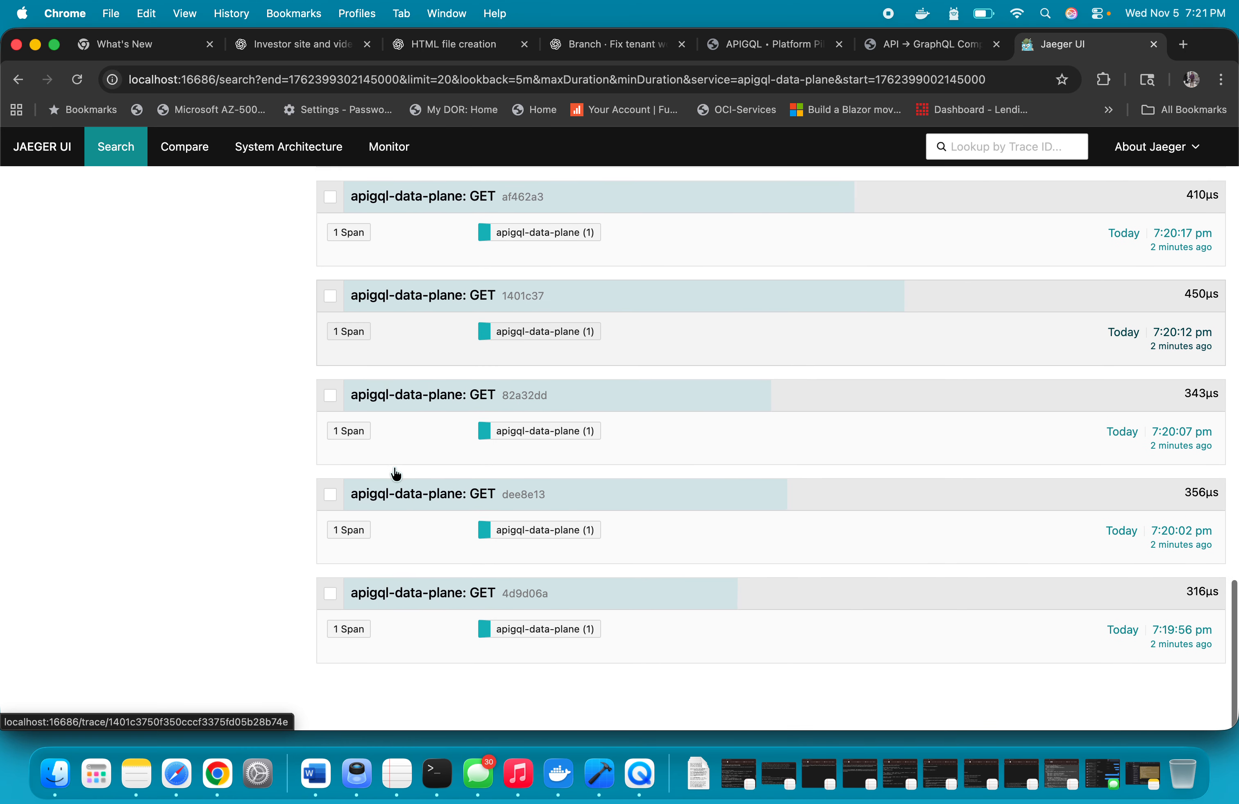
scroll(396, 474, "up", 15)
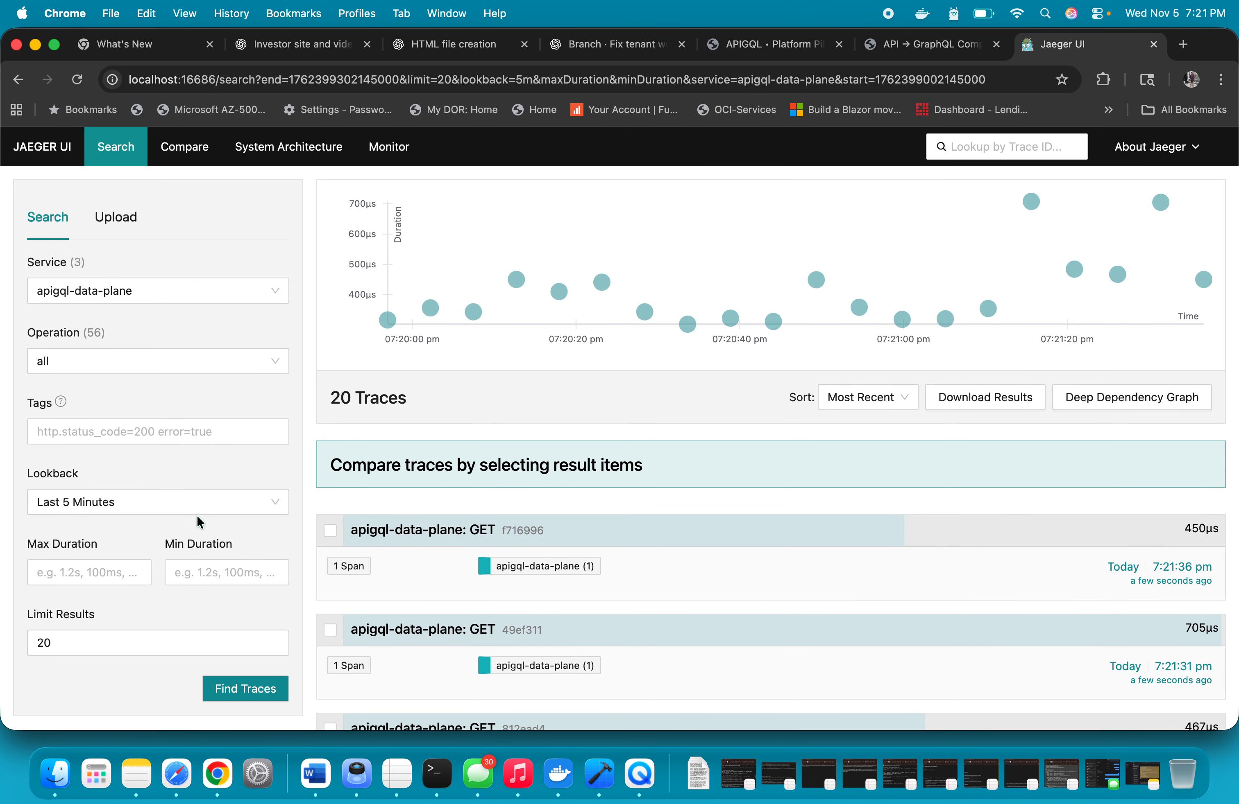
left_click(197, 514)
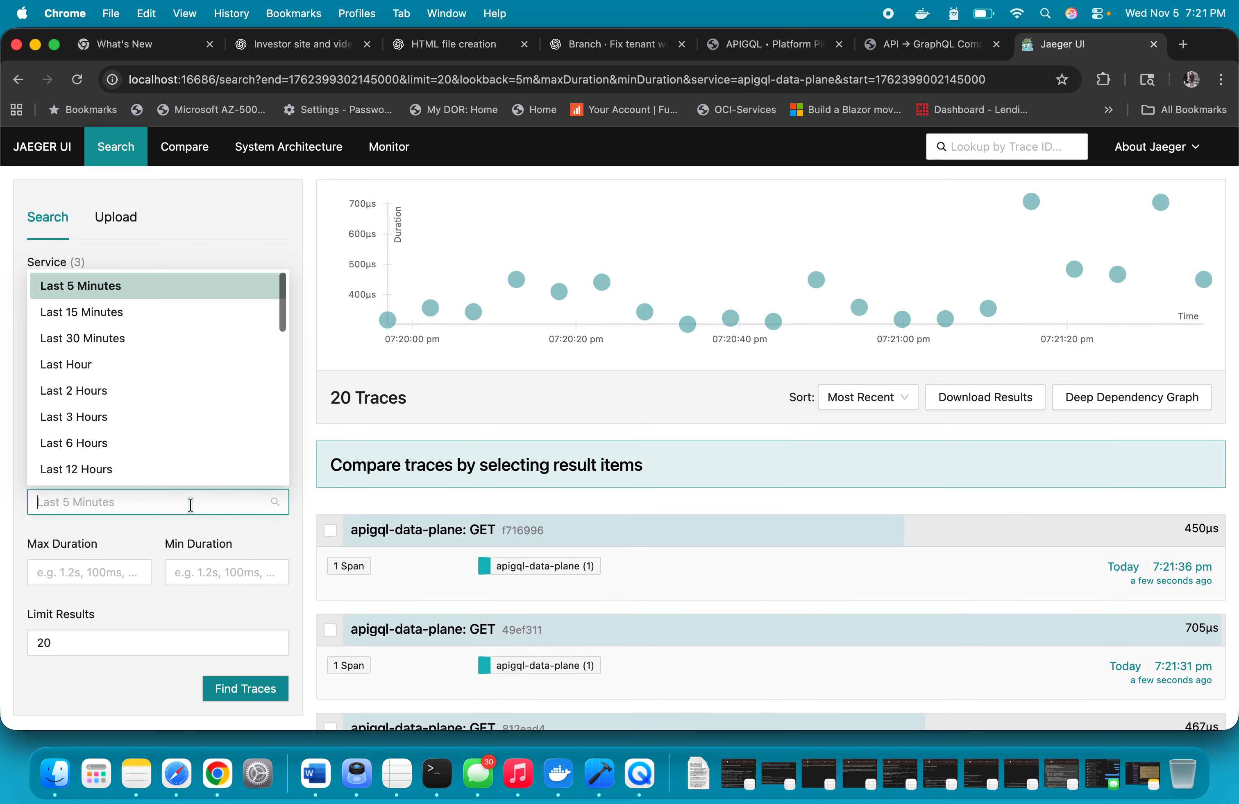
left_click(112, 312)
left_click(248, 690)
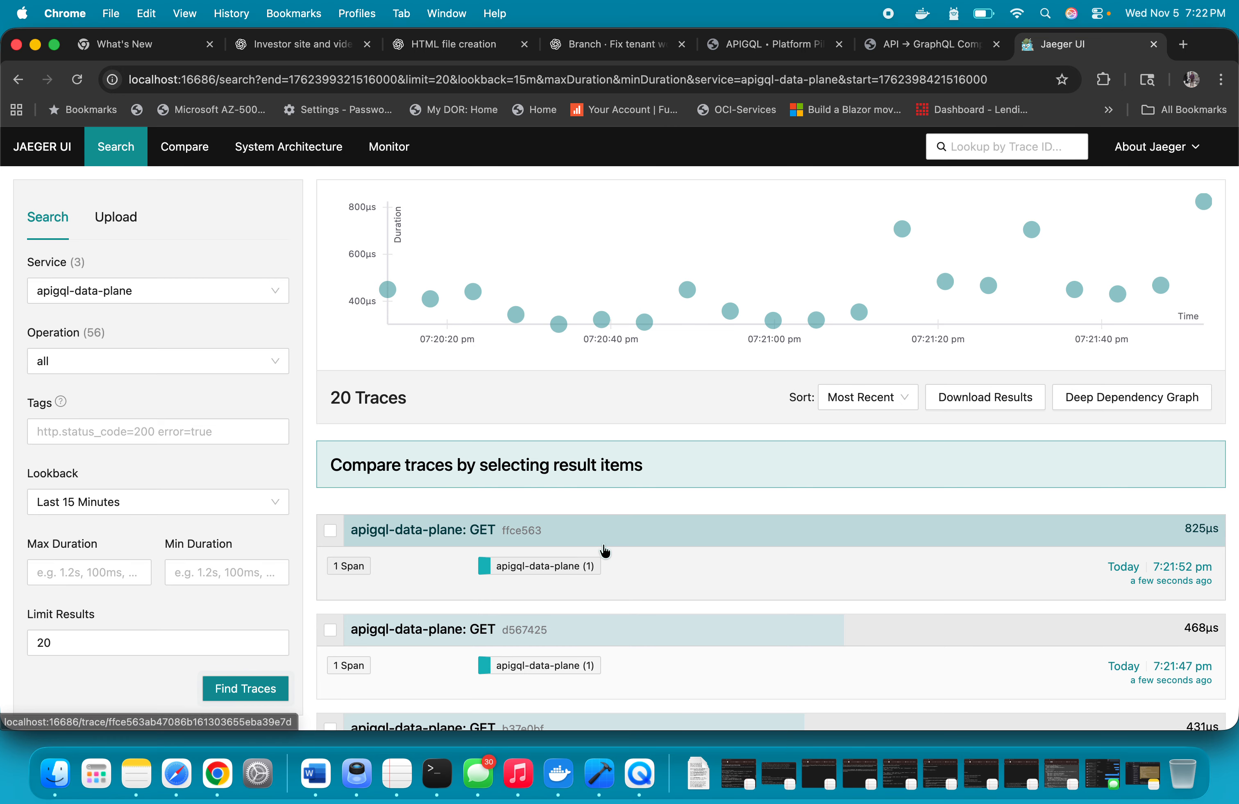
scroll(603, 551, "down", 10)
scroll(604, 551, "down", 20)
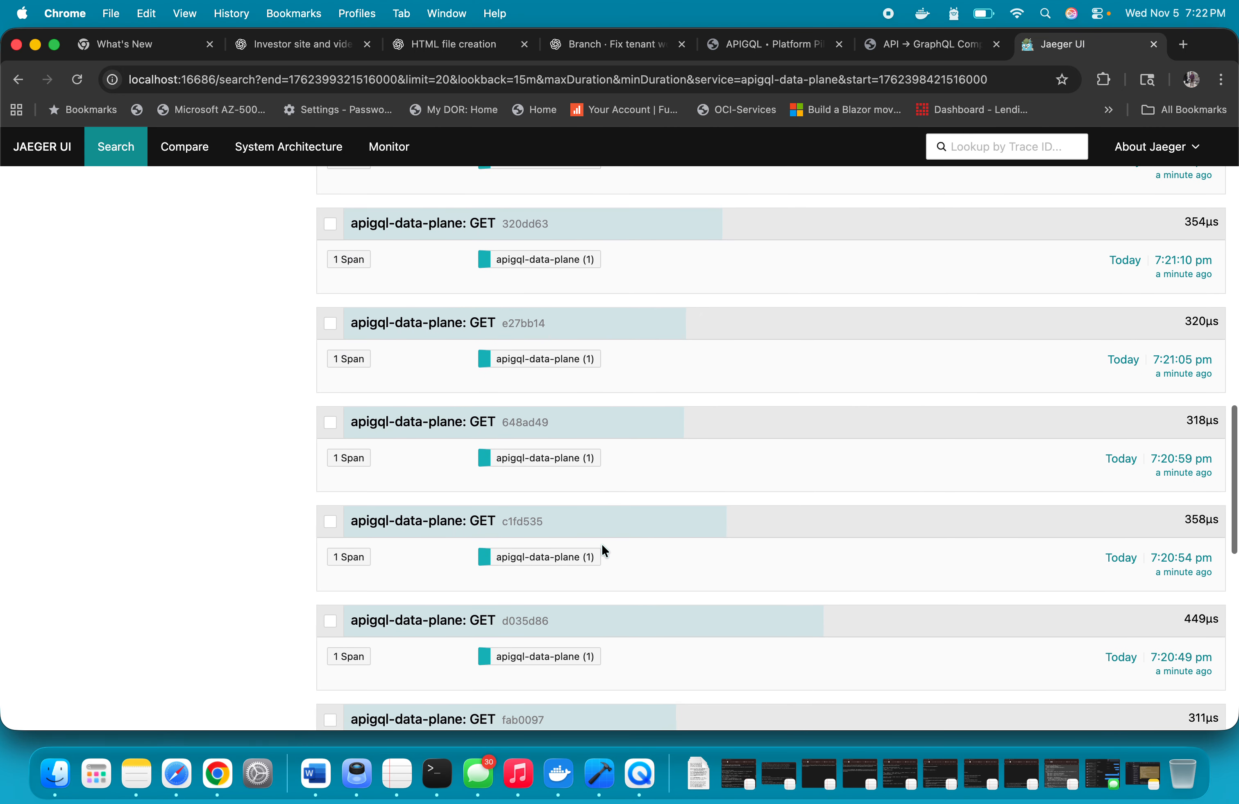
scroll(602, 549, "up", 20)
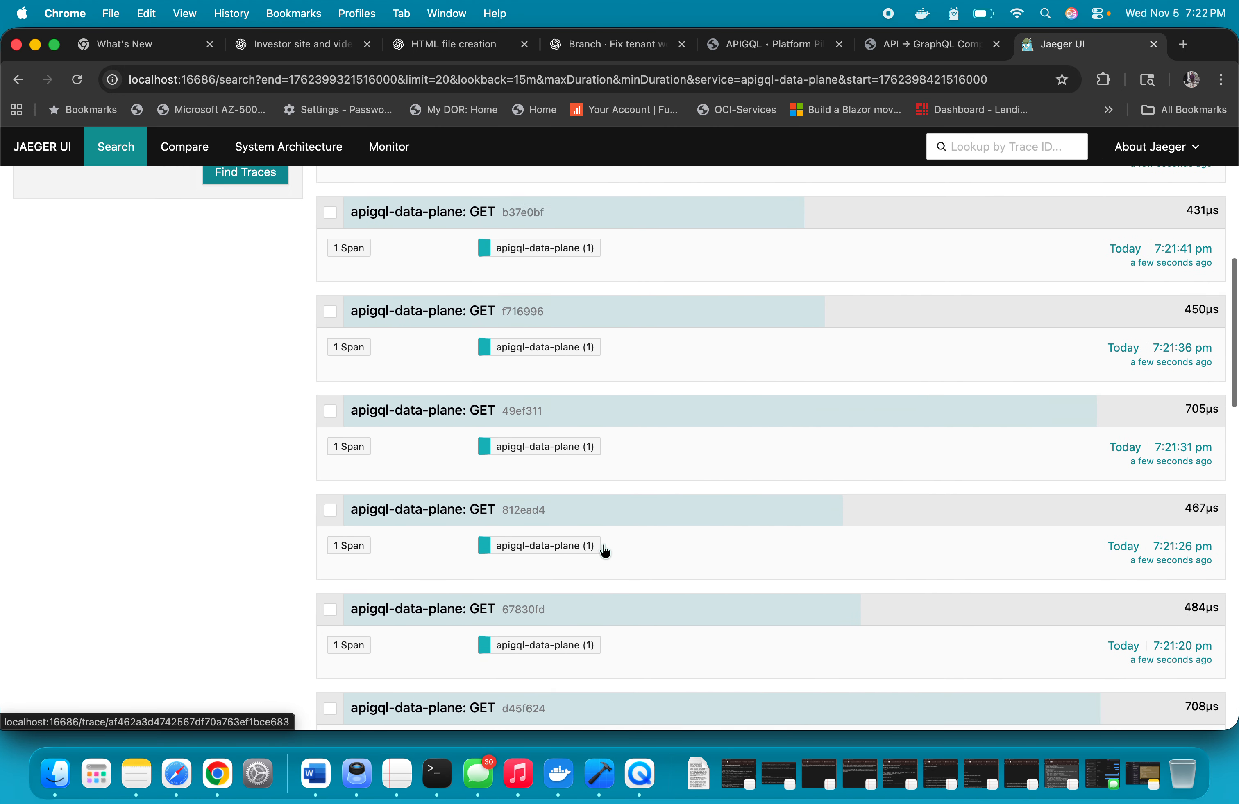
Refresh the apigql-data-plane trace search, rerun it with the lookback set to Last Hour, and look through the resulting GET traces
left_click(279, 690)
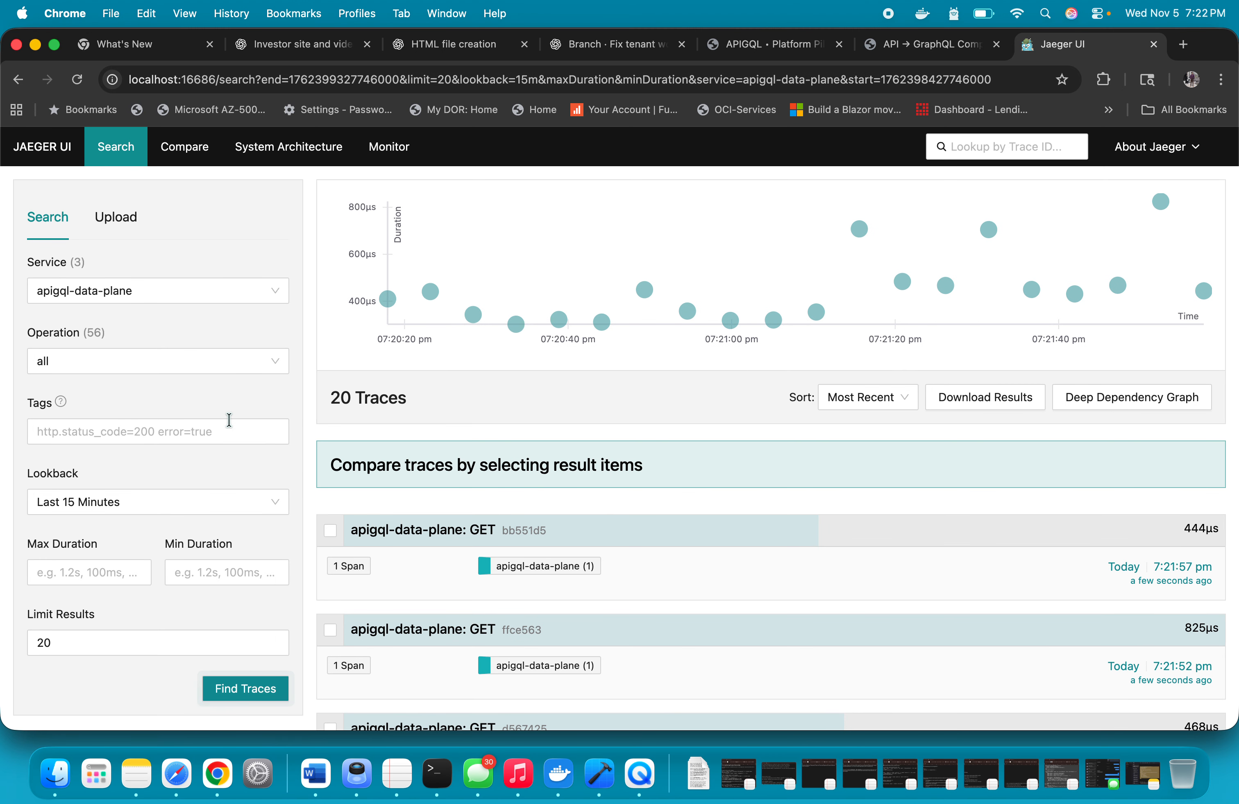
left_click(207, 497)
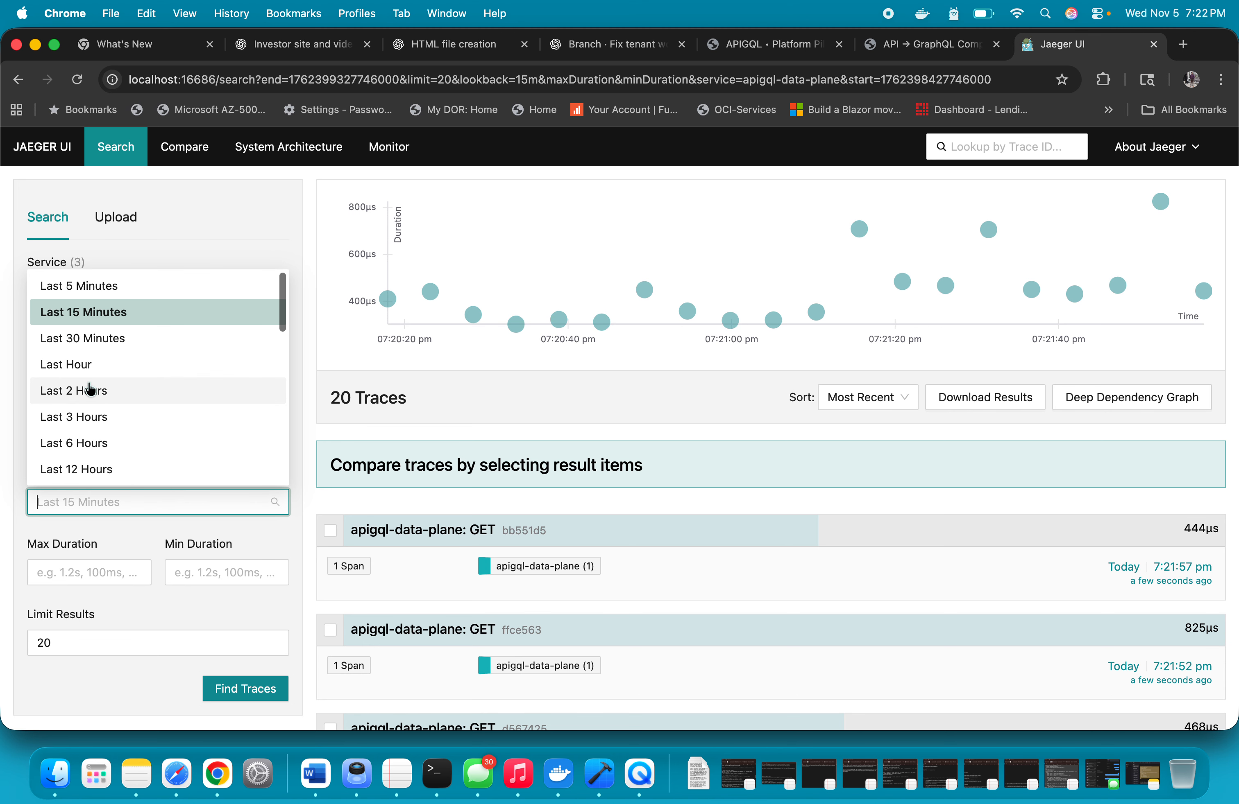
left_click(85, 365)
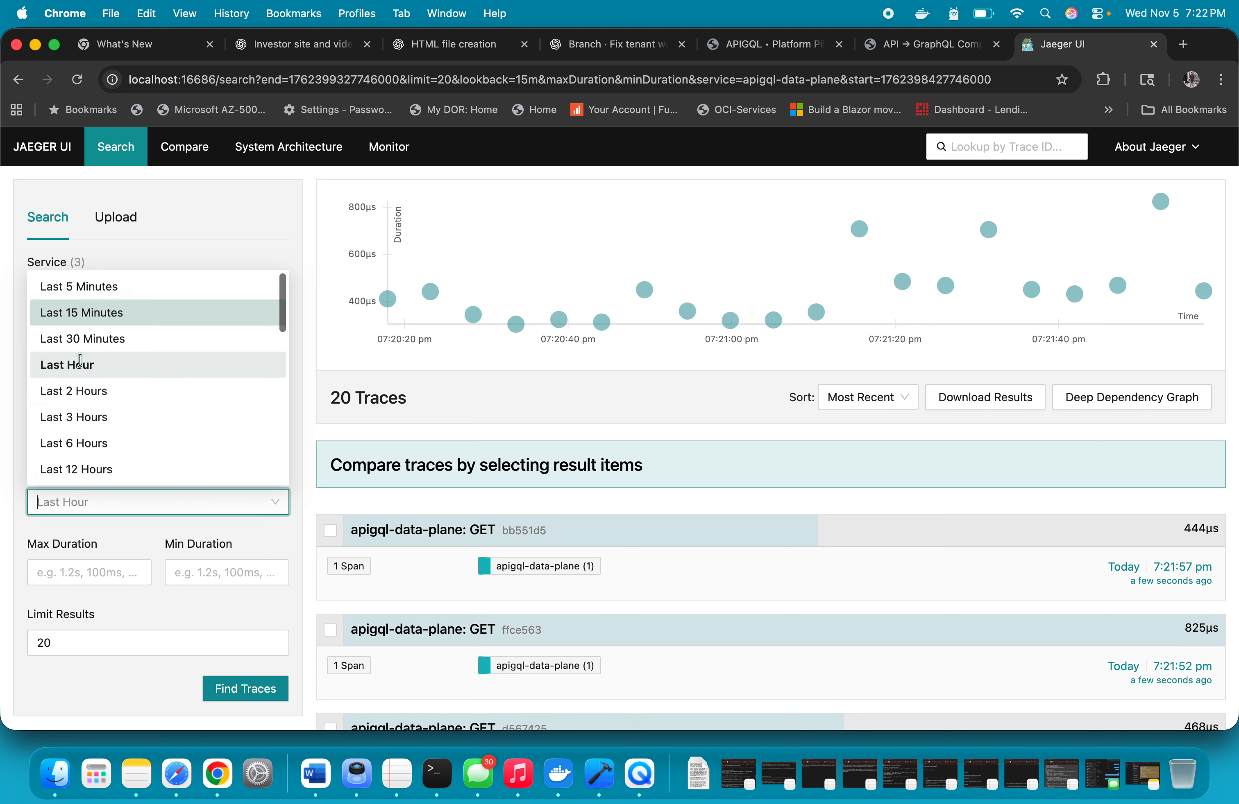
left_click(267, 691)
scroll(627, 601, "down", 20)
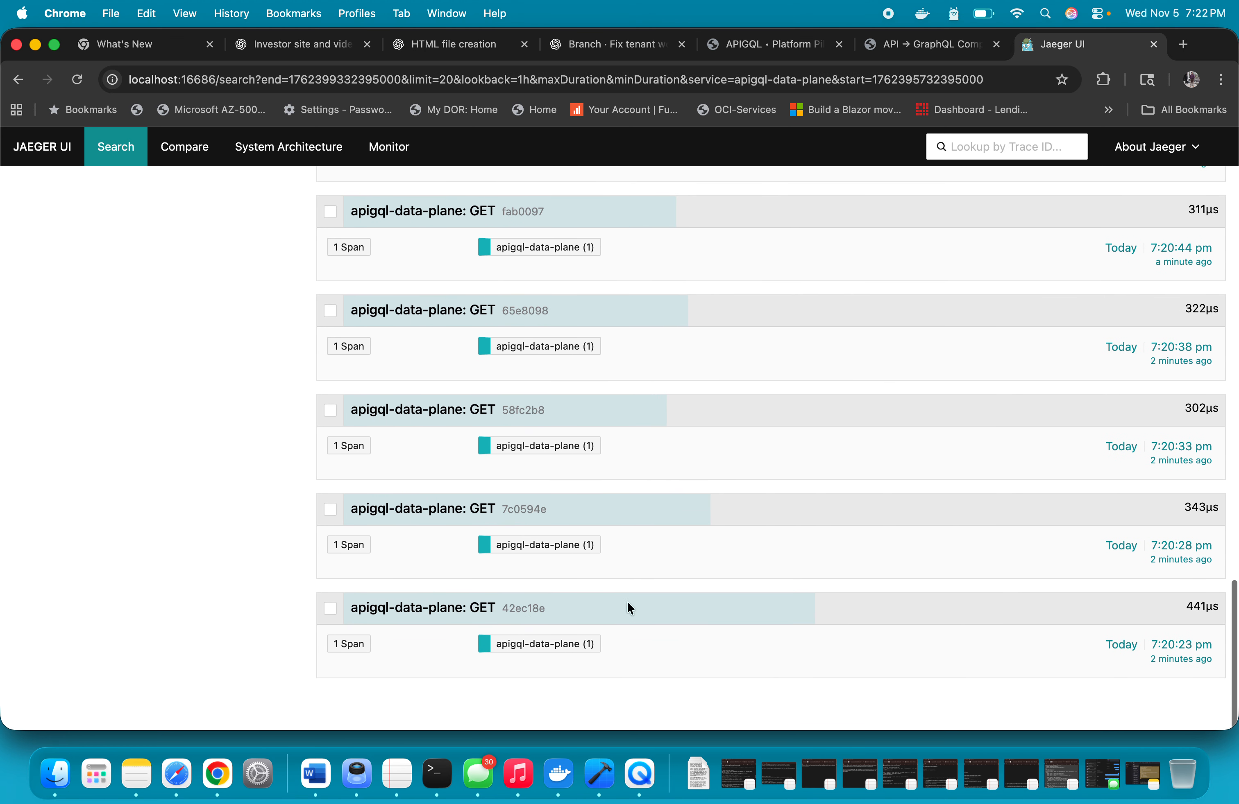
scroll(627, 602, "up", 8)
scroll(629, 609, "up", 12)
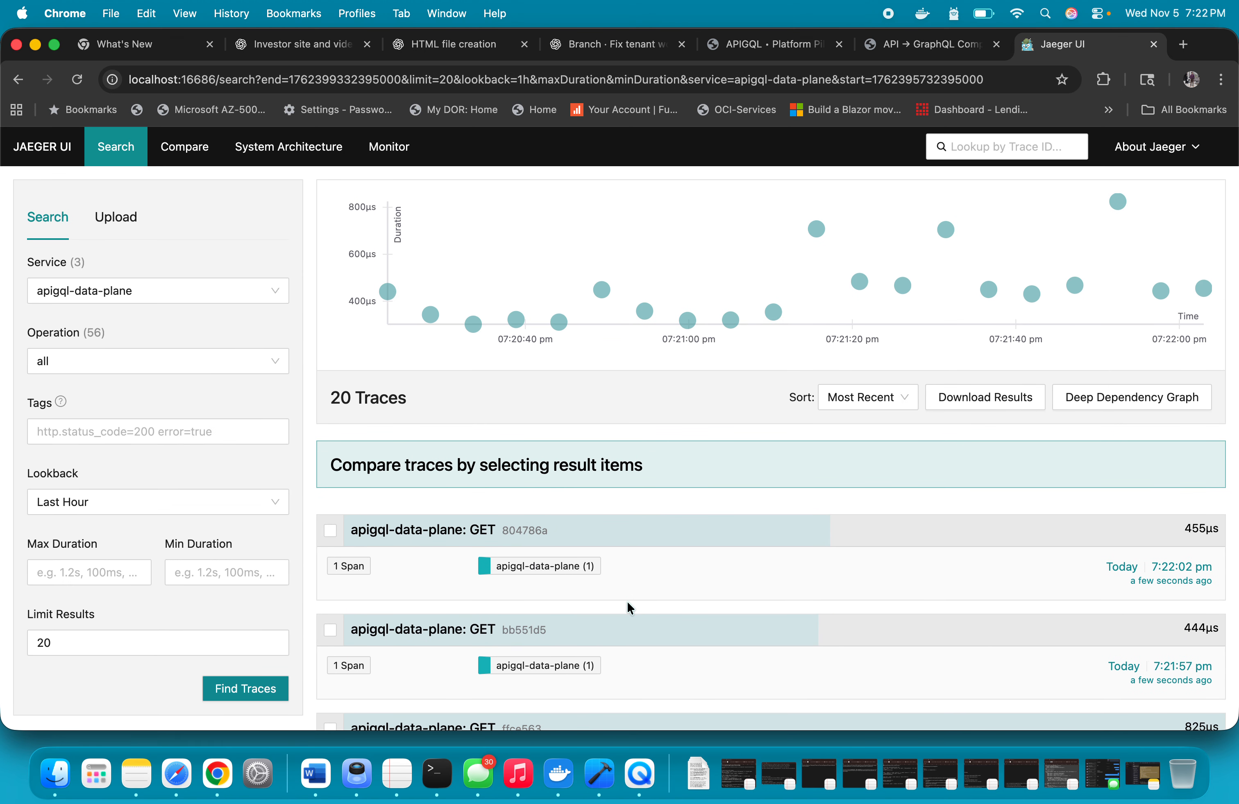
scroll(630, 608, "down", 11)
scroll(627, 601, "up", 11)
Switch to the APIGQL platform website, open its home page and review its sections from the backend-access explanation to the supporting screenshots
left_click(775, 47)
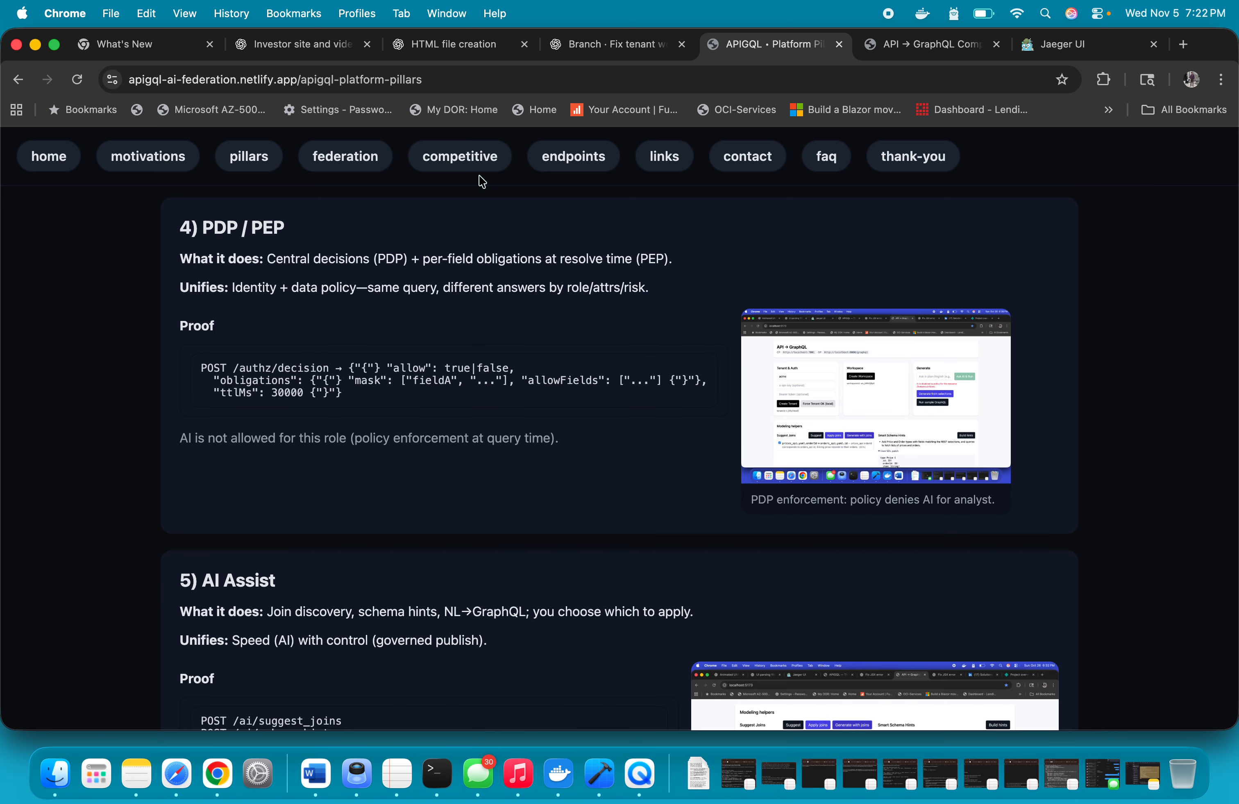
left_click(47, 163)
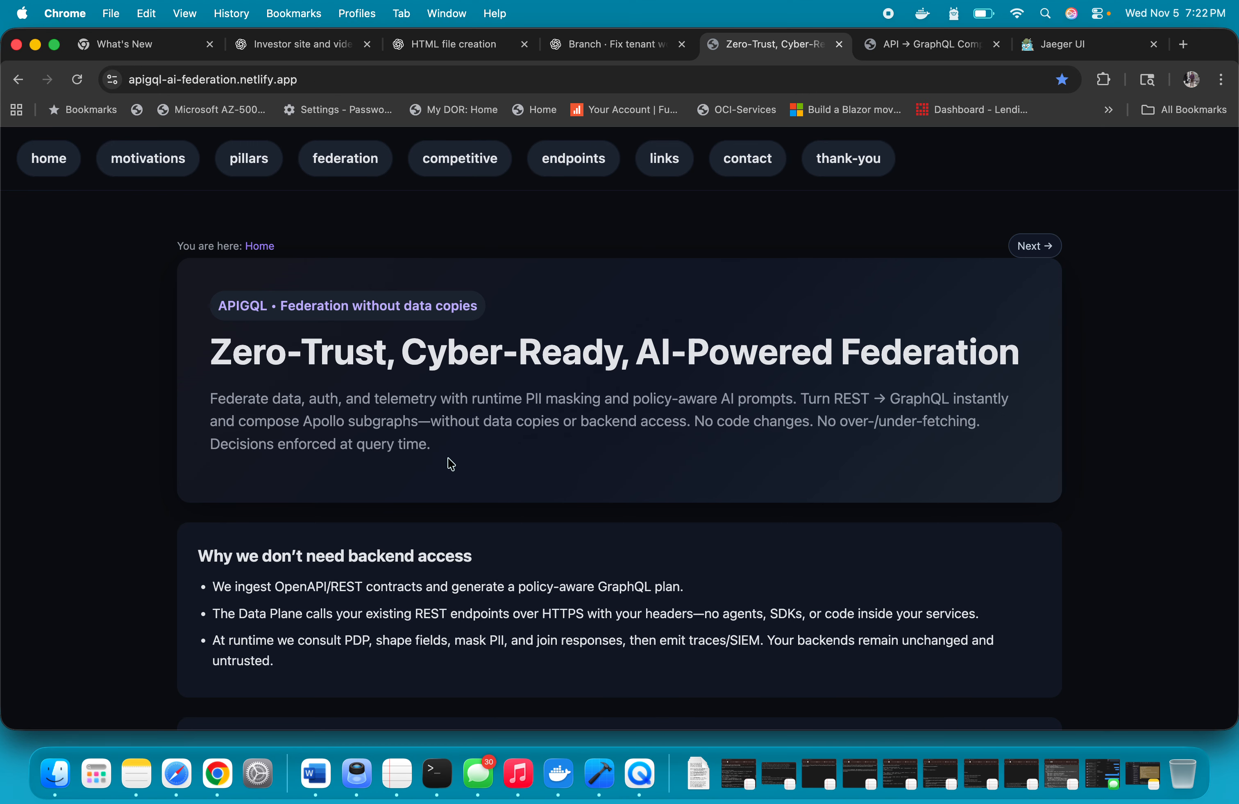
scroll(451, 464, "down", 8)
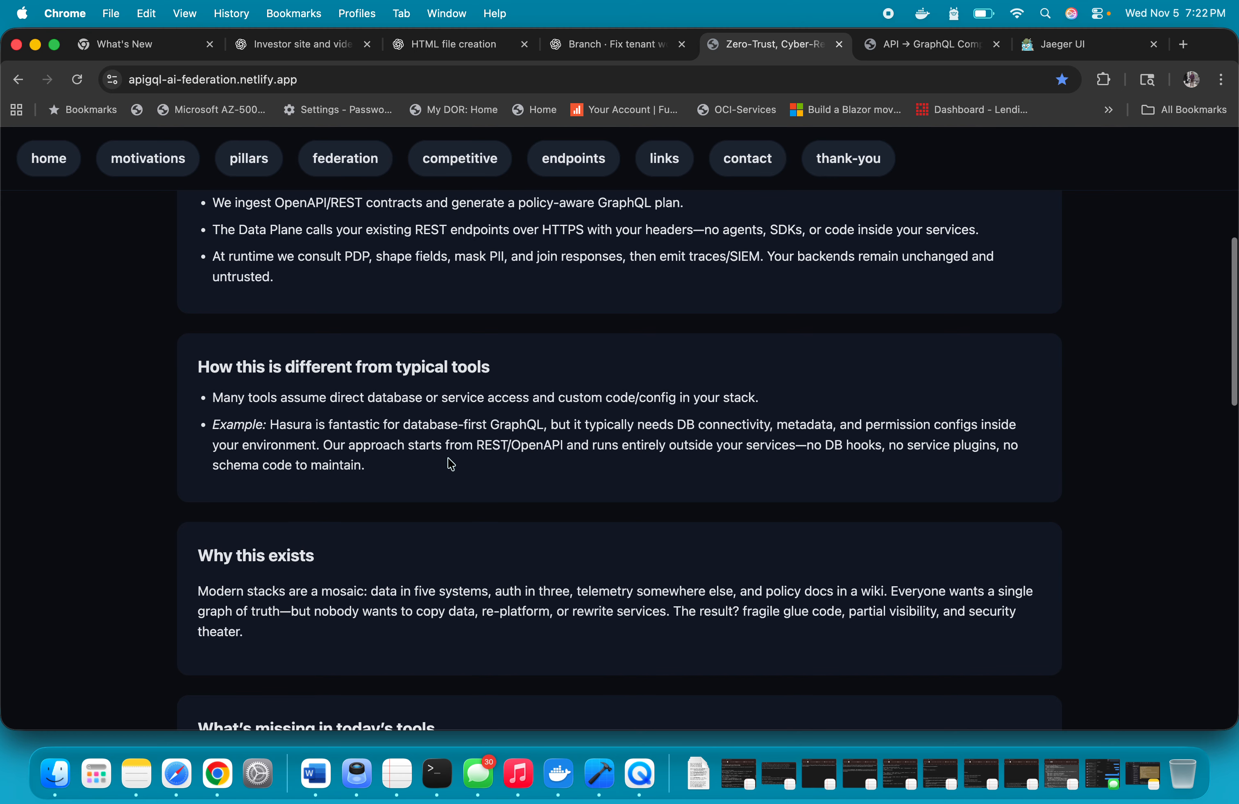
scroll(450, 463, "down", 6)
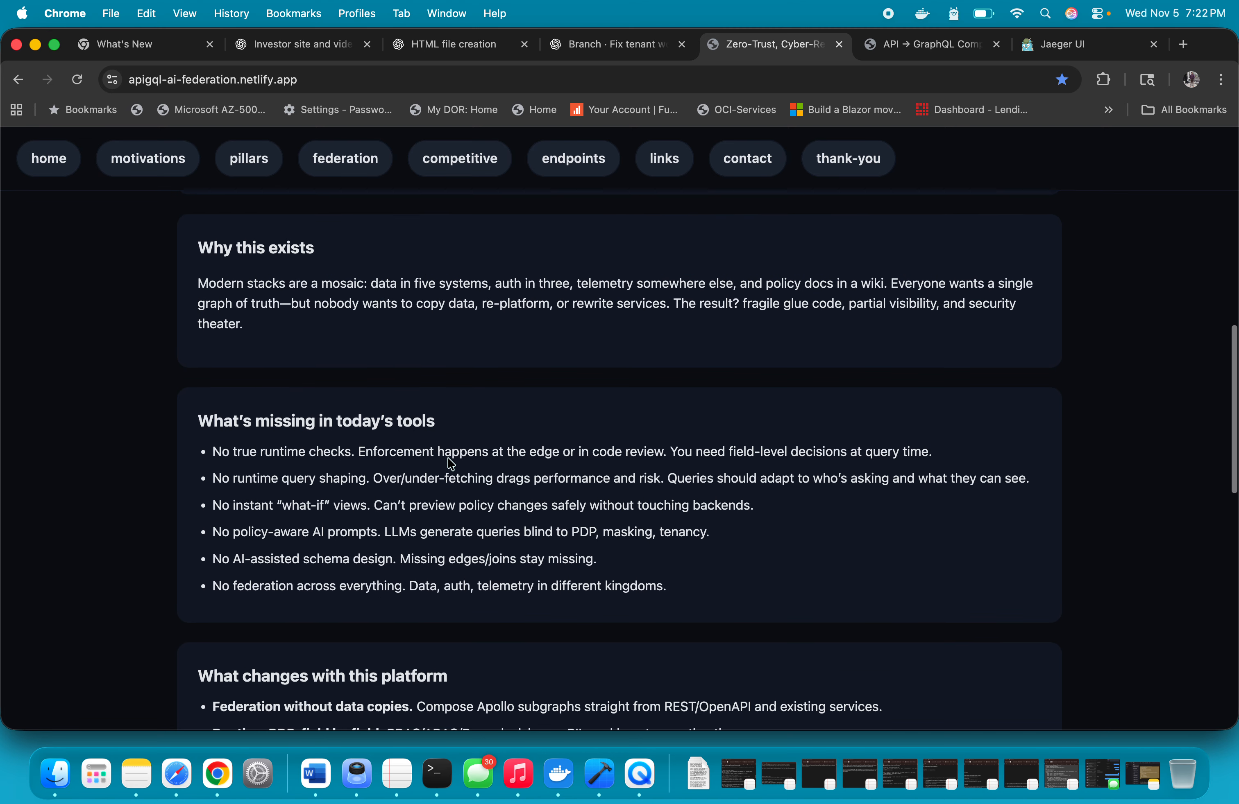
scroll(450, 463, "down", 10)
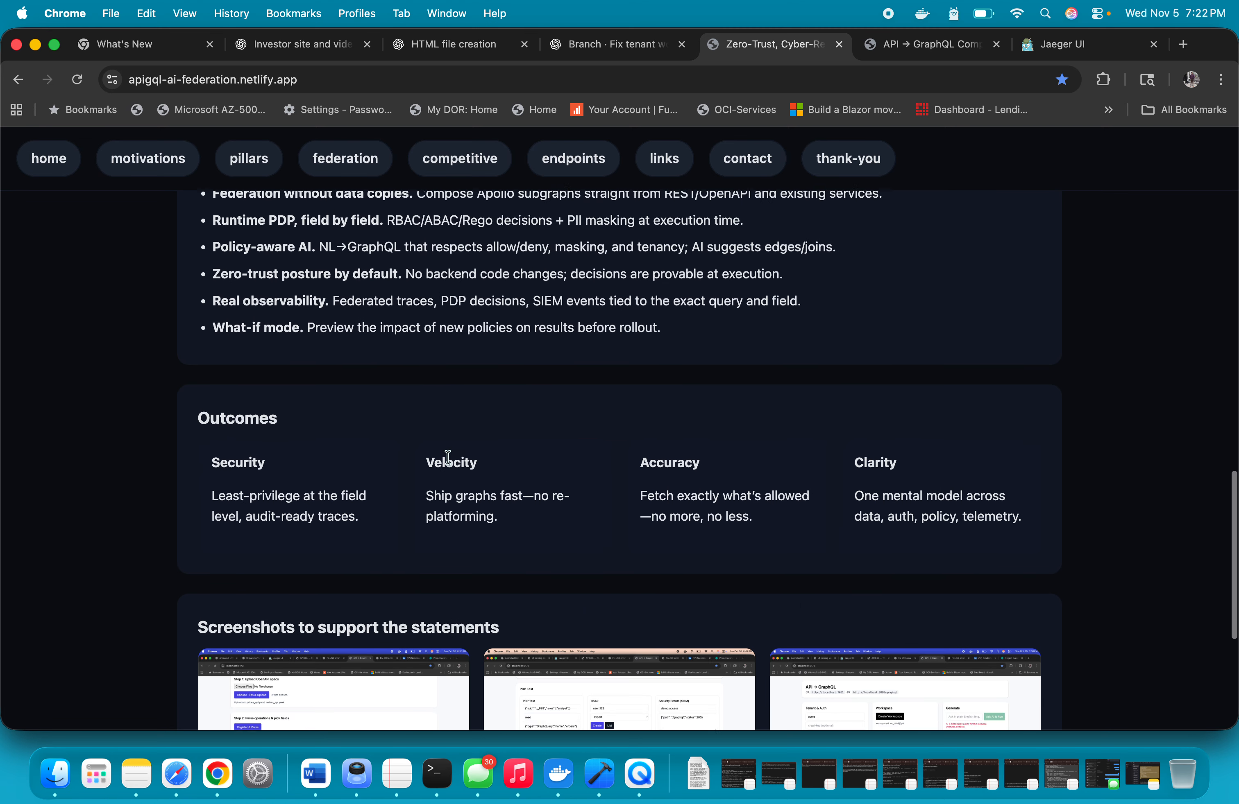
scroll(448, 458, "down", 5)
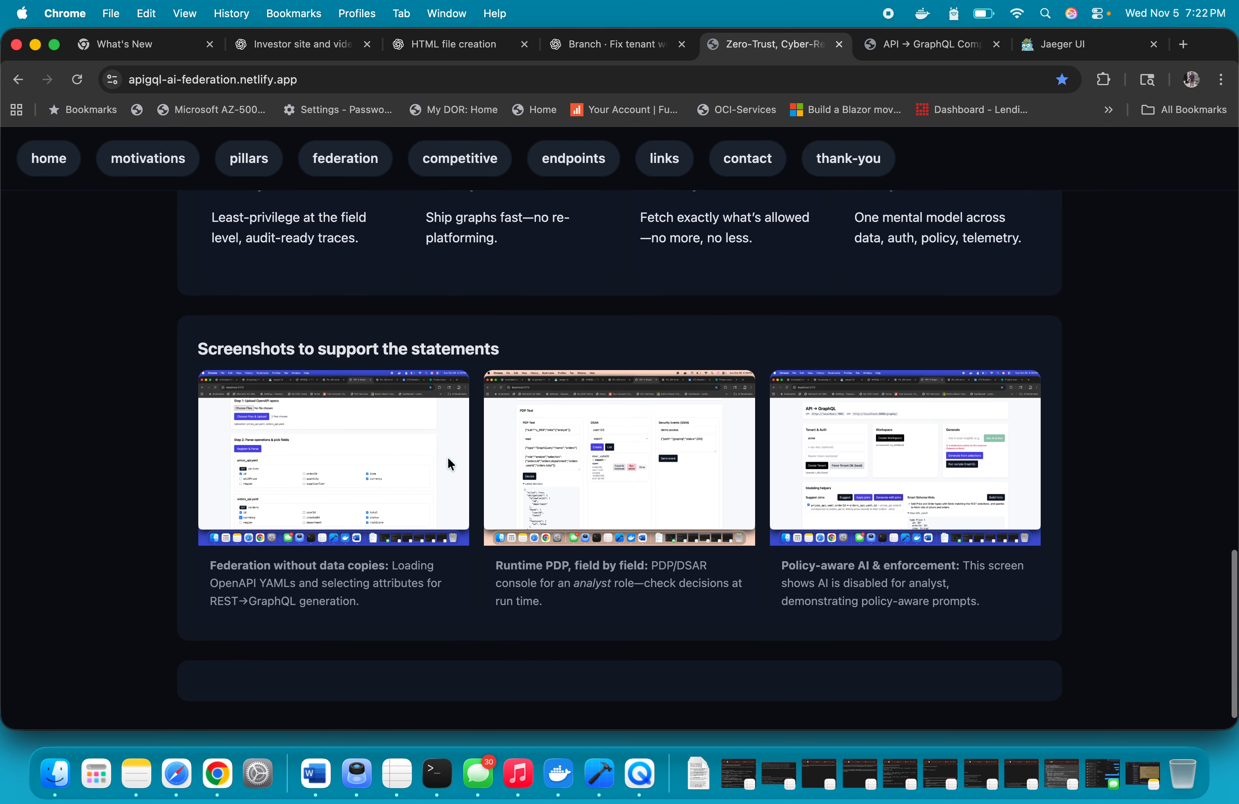
scroll(447, 457, "up", 20)
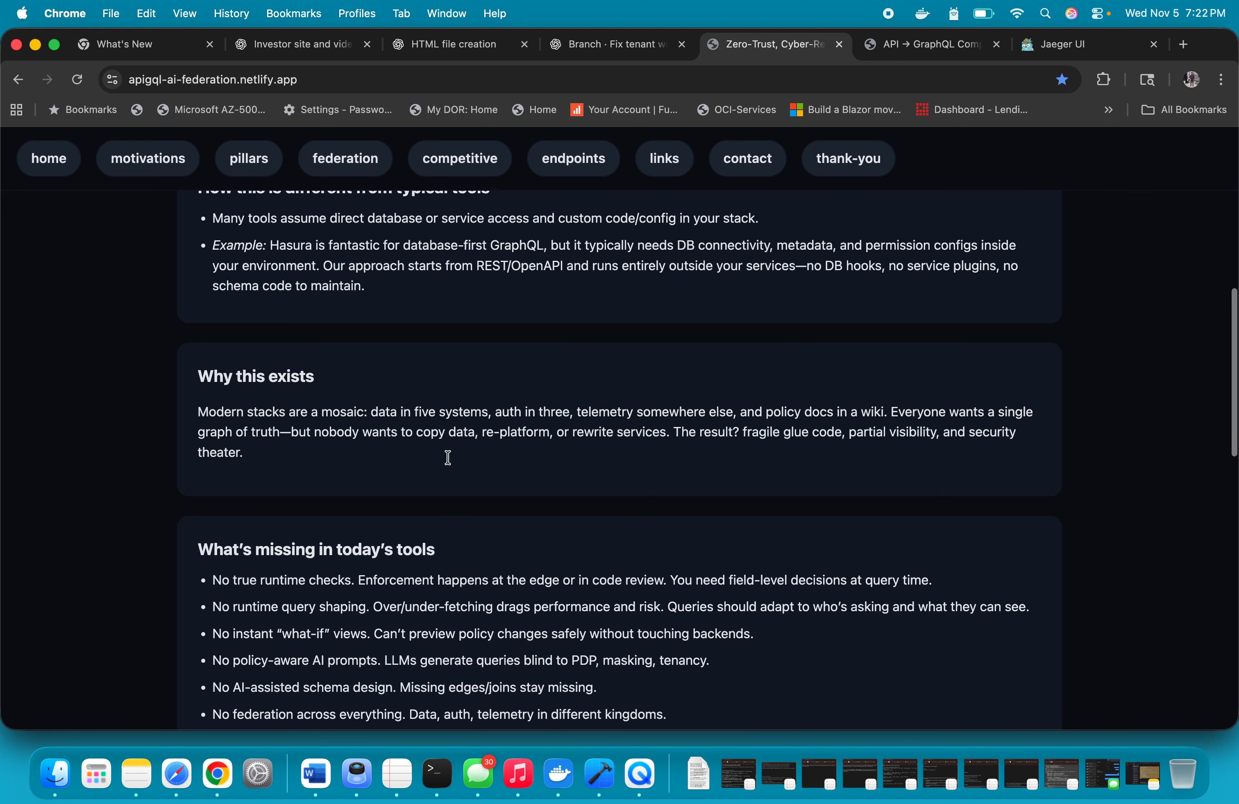
scroll(448, 457, "up", 12)
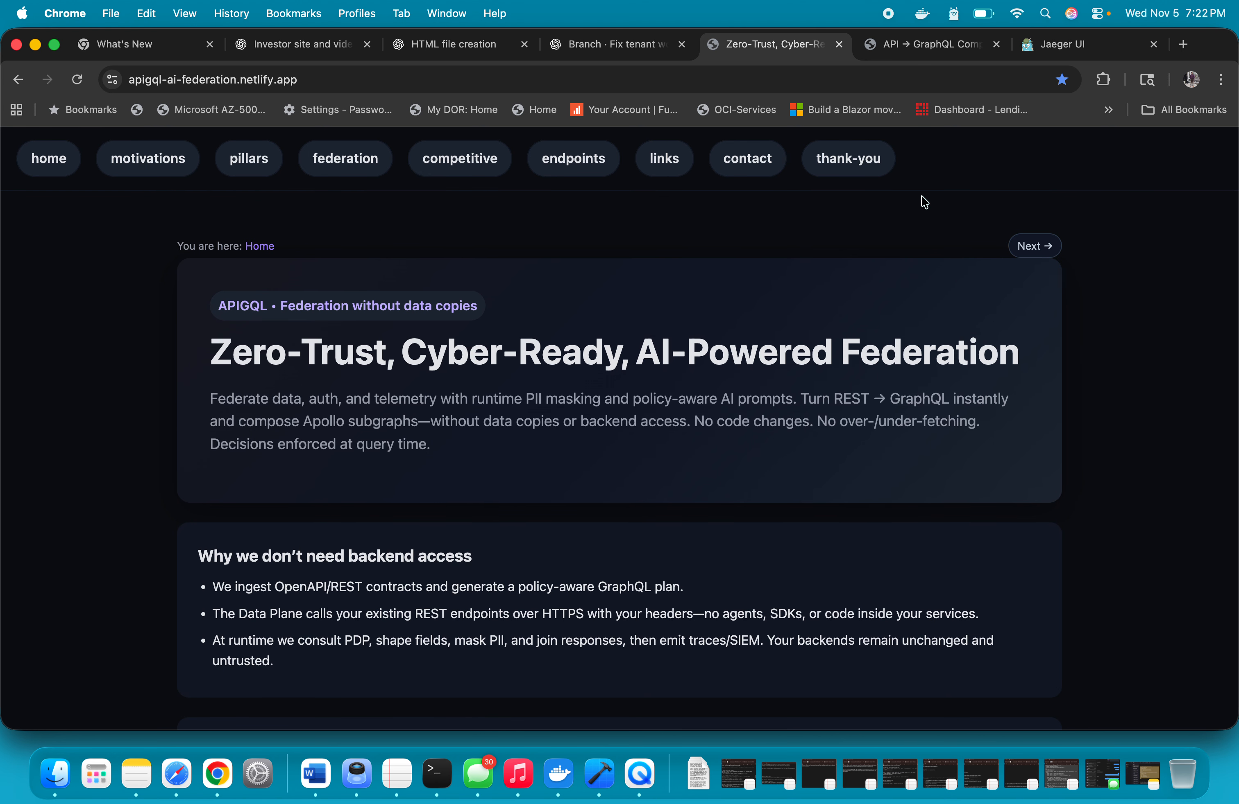